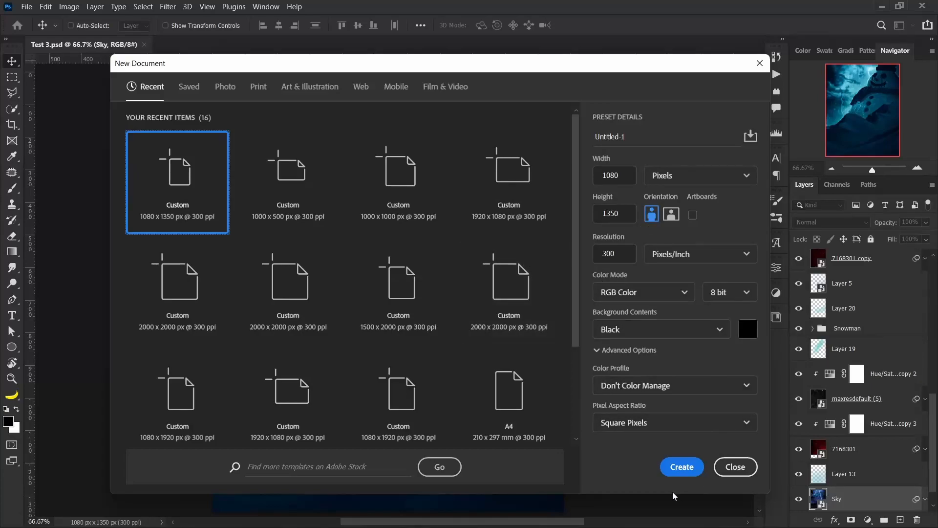
Step: Create a 1080 x 1350 px document at 300 ppi in RGB colour with a black background
{"action": "left_click", "coordinate": [682, 469]}
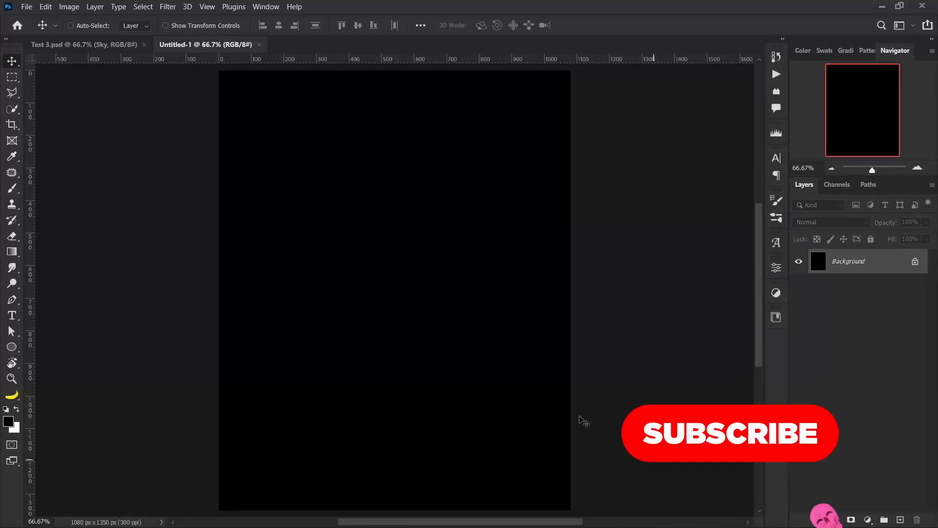
{"action": "left_click_drag", "start_coordinate": [428, 316], "coordinate": [419, 316]}
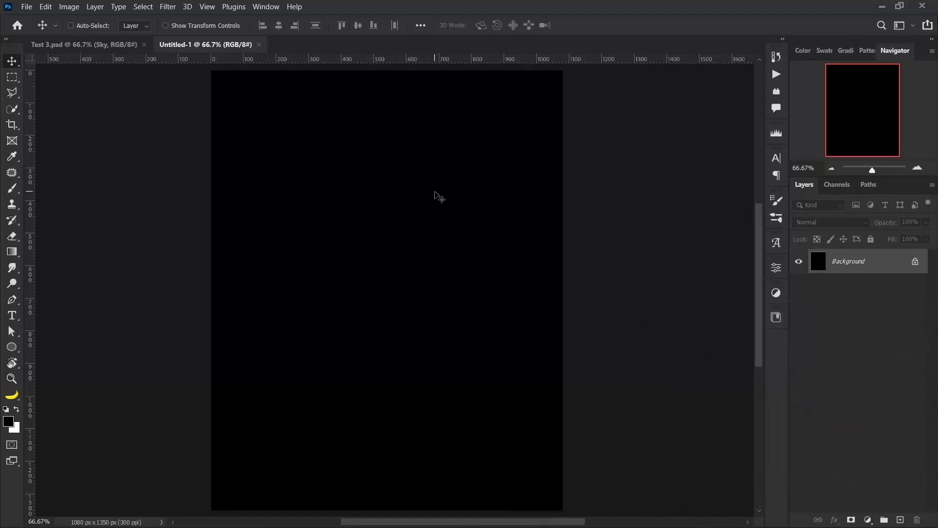
Step: Place images 1 to 5 from the EP 2 Assets folder into the new document as separate layers
{"action": "key", "text": "alt+Tab"}
{"action": "left_click_drag", "start_coordinate": [451, 69], "coordinate": [538, 86]}
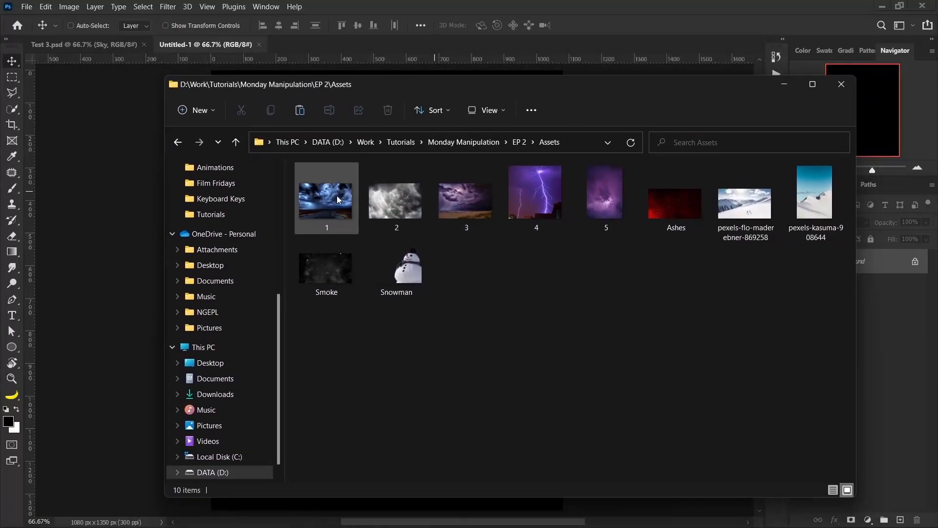
{"action": "left_click_drag", "start_coordinate": [337, 198], "coordinate": [490, 291]}
{"action": "left_click", "coordinate": [605, 201], "text": "shift"}
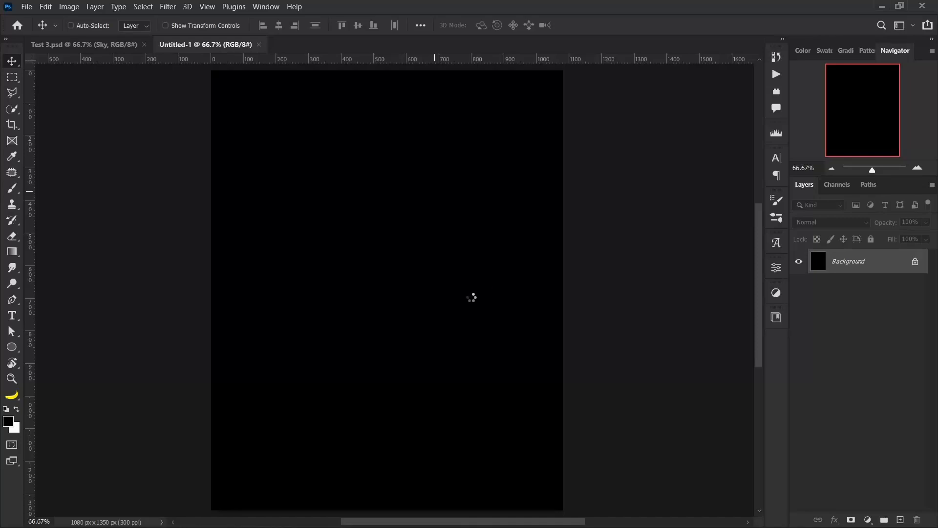
{"action": "key", "text": "Return"}
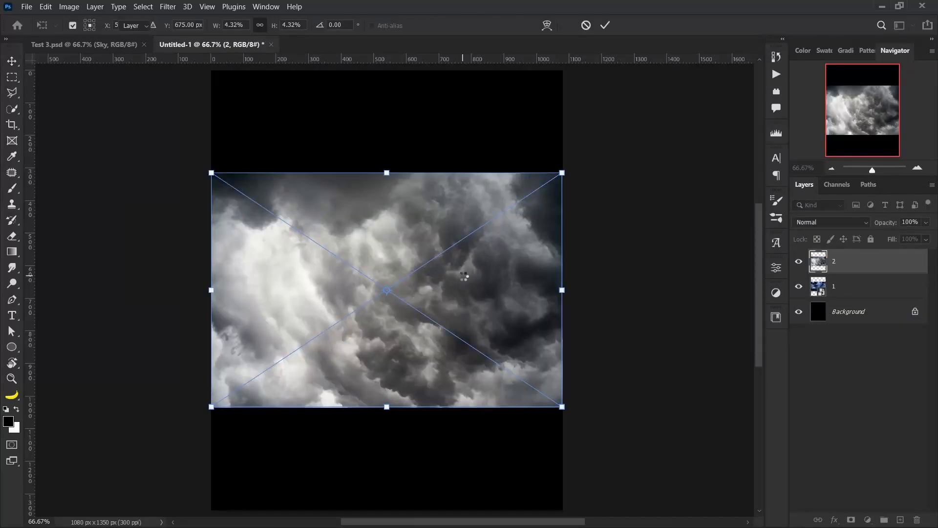
{"action": "key", "text": "Return"}
{"action": "key", "text": "Return"}
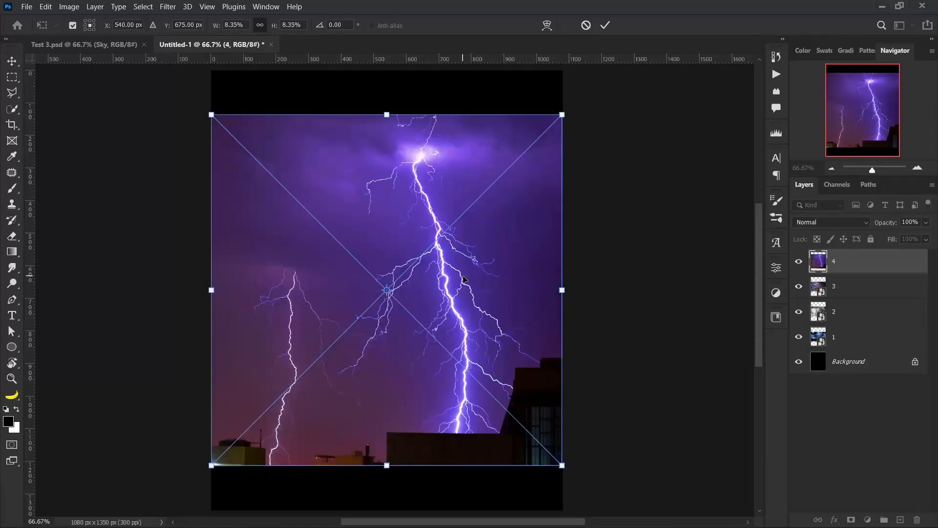
{"action": "key", "text": "Return"}
{"action": "key", "text": "Return"}
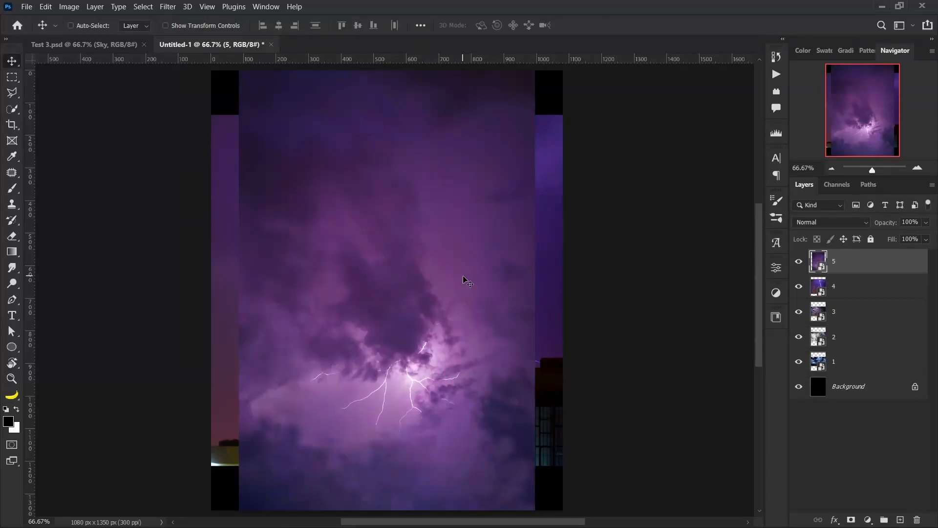
Step: Hide layers 2 to 5 and enlarge the stormy road image on layer 1 until it covers the whole canvas
{"action": "left_click_drag", "start_coordinate": [799, 264], "coordinate": [799, 339]}
{"action": "left_click", "coordinate": [861, 365]}
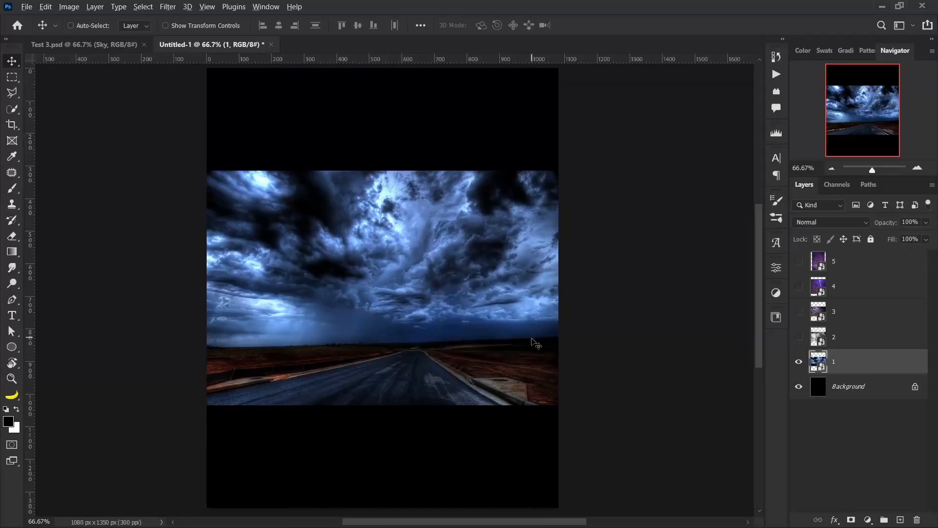
{"action": "scroll", "coordinate": [536, 345], "scroll_direction": "down", "scroll_amount": 1}
{"action": "left_click_drag", "start_coordinate": [486, 362], "coordinate": [494, 365]}
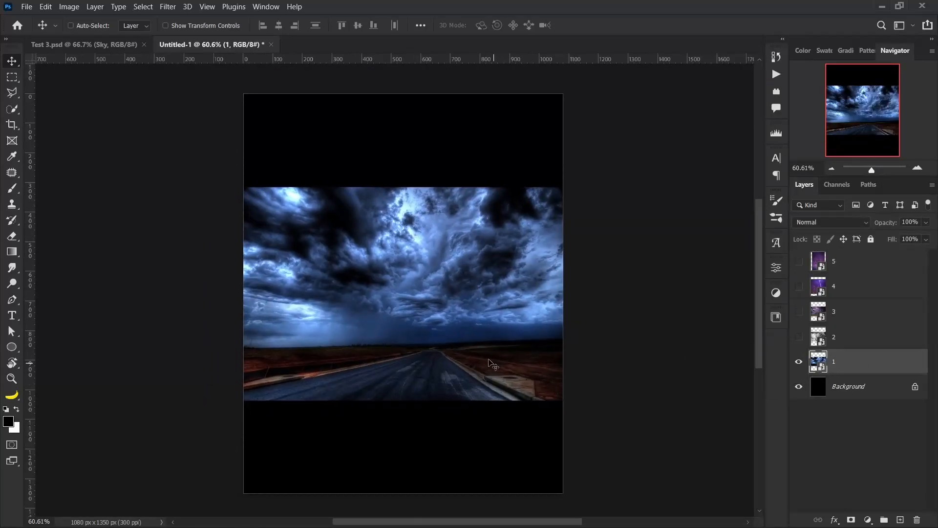
{"action": "scroll", "coordinate": [484, 359], "scroll_direction": "down", "scroll_amount": 1}
{"action": "scroll", "coordinate": [481, 355], "scroll_direction": "down", "scroll_amount": 1}
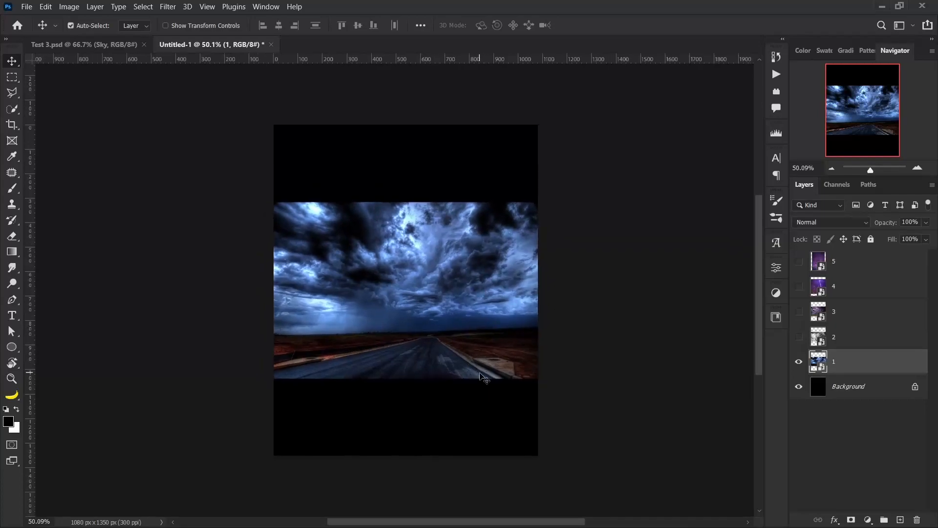
{"action": "key", "text": "ctrl+t"}
{"action": "left_click_drag", "start_coordinate": [541, 300], "coordinate": [677, 286]}
{"action": "left_click_drag", "start_coordinate": [623, 327], "coordinate": [597, 332]}
{"action": "left_click", "coordinate": [605, 26]}
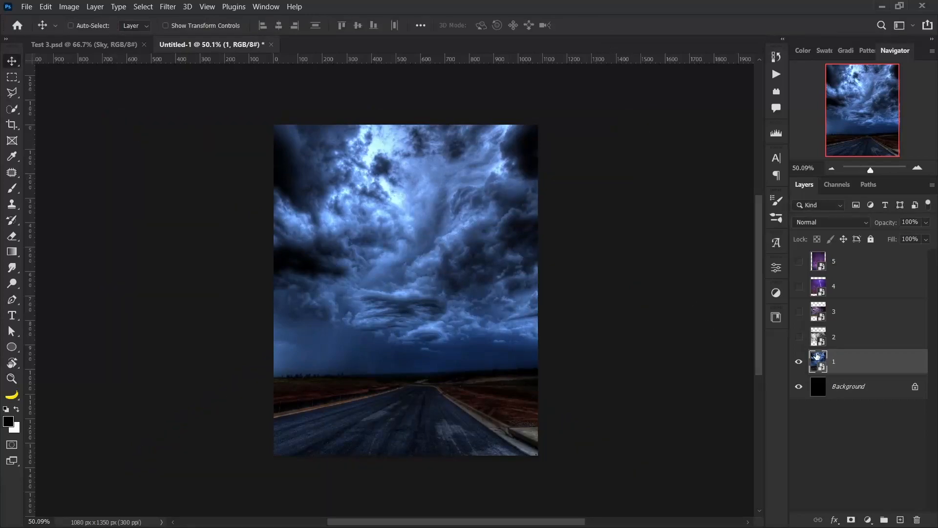
Step: Show the grey cloud layer 2 and enlarge it to cover the sky from the canvas's upper edge to just above the horizon
{"action": "left_click", "coordinate": [800, 338]}
{"action": "left_click", "coordinate": [883, 341]}
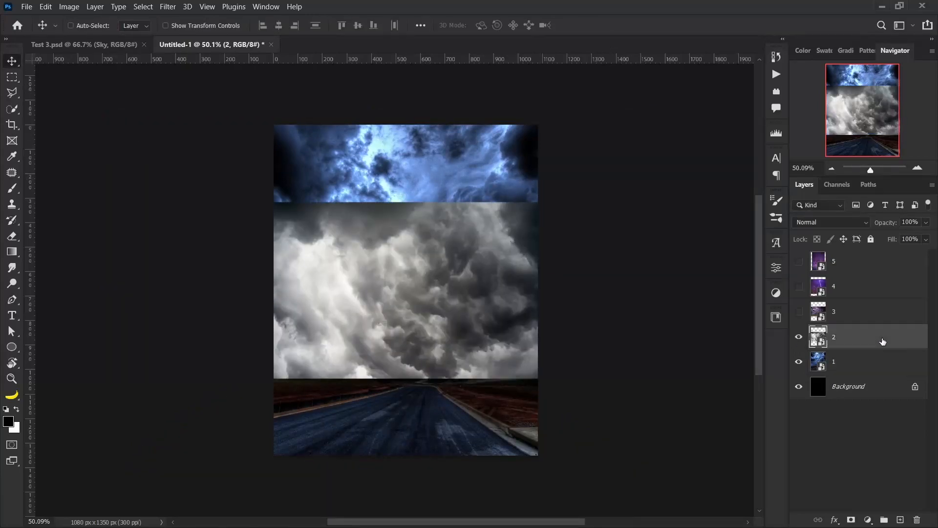
{"action": "key", "text": "ctrl+t"}
{"action": "mouse_move", "coordinate": [538, 290]}
{"action": "left_mouse_down"}
{"action": "mouse_move", "coordinate": [573, 297]}
{"action": "mouse_move", "coordinate": [537, 316]}
{"action": "mouse_move", "coordinate": [533, 275]}
{"action": "left_mouse_up"}
{"action": "key", "text": "Return"}
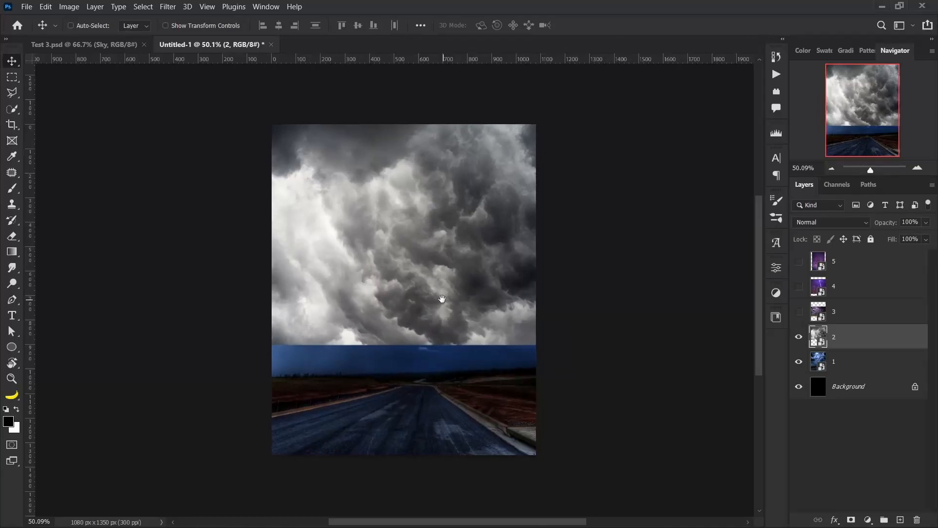
{"action": "left_click_drag", "start_coordinate": [420, 288], "coordinate": [428, 295]}
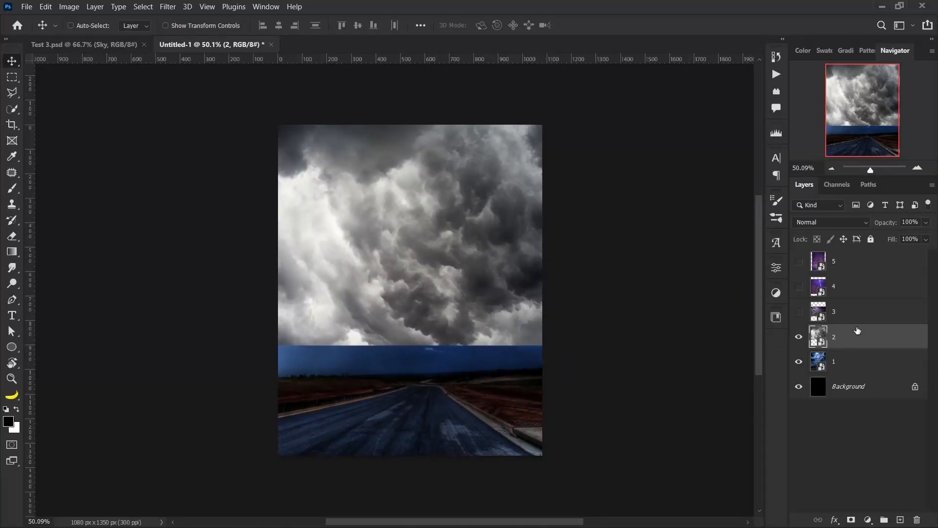
Step: Set layer 2's blend mode to Multiply and its fill to 60%
{"action": "left_click", "coordinate": [840, 219]}
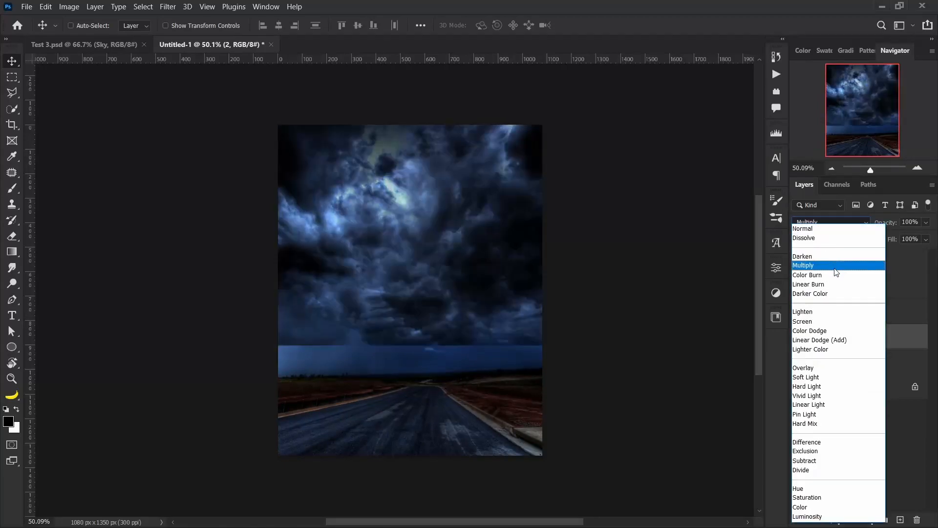
{"action": "left_click", "coordinate": [835, 270]}
{"action": "left_click_drag", "start_coordinate": [488, 303], "coordinate": [492, 307]}
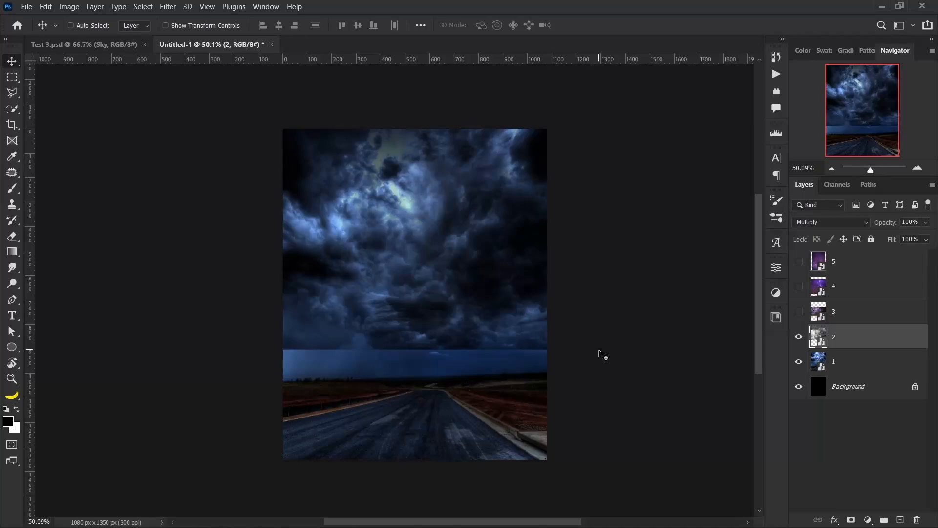
{"action": "left_click", "coordinate": [921, 238]}
{"action": "type", "text": "60"}
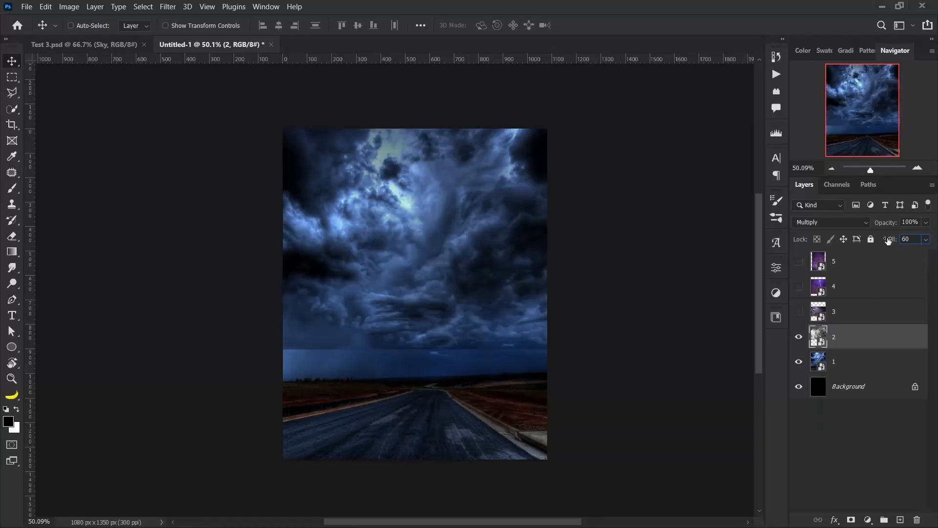
{"action": "left_click_drag", "start_coordinate": [669, 426], "coordinate": [655, 419]}
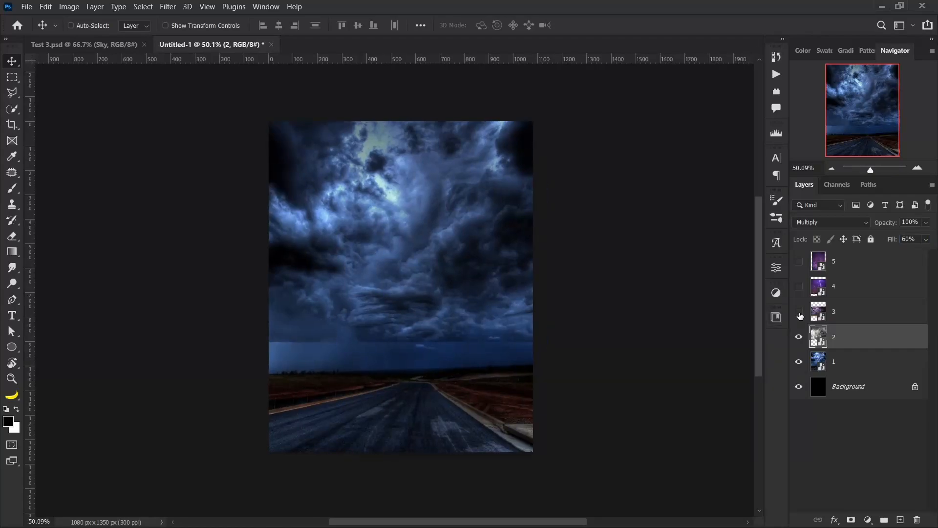
Step: Show layer 3, move it to the top of the canvas and widen its upper edge with a Perspective transform
{"action": "left_click", "coordinate": [799, 312]}
{"action": "left_click", "coordinate": [882, 315]}
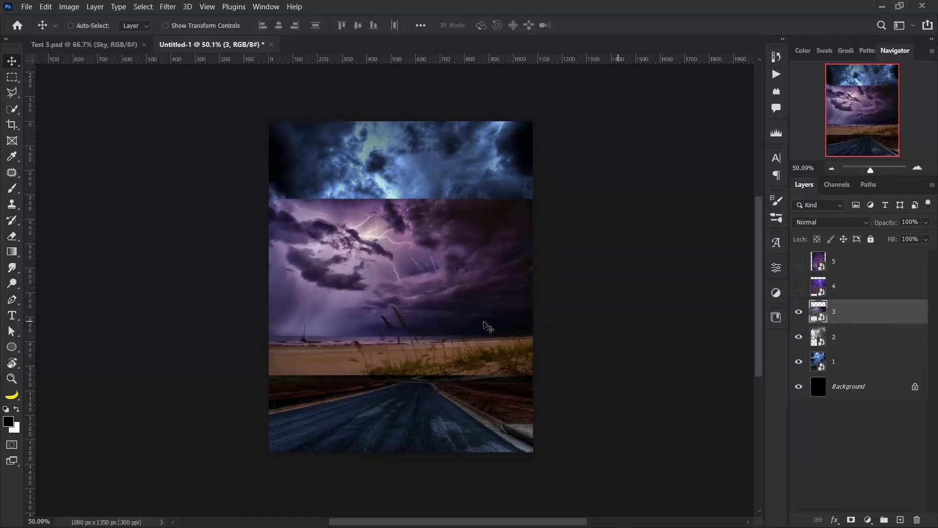
{"action": "left_click_drag", "start_coordinate": [434, 323], "coordinate": [427, 320]}
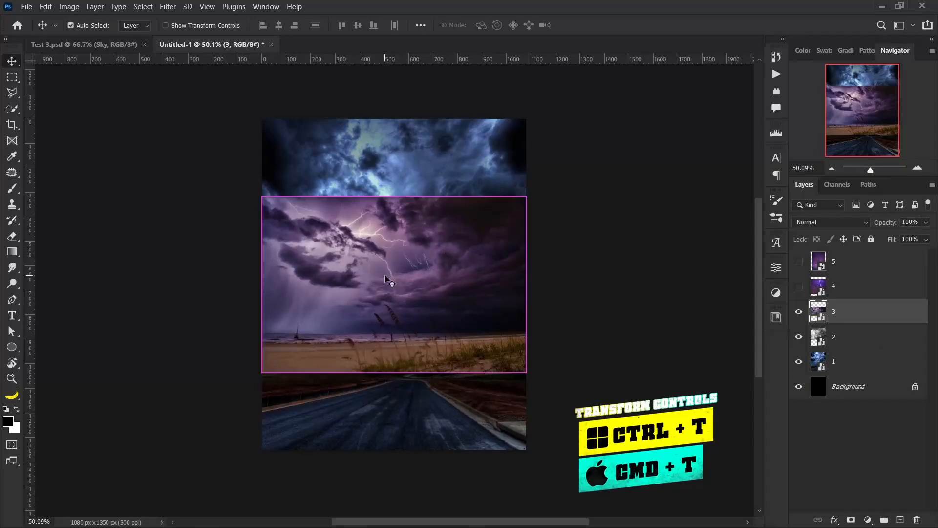
{"action": "key", "text": "ctrl+t"}
{"action": "left_click_drag", "start_coordinate": [482, 268], "coordinate": [486, 205]}
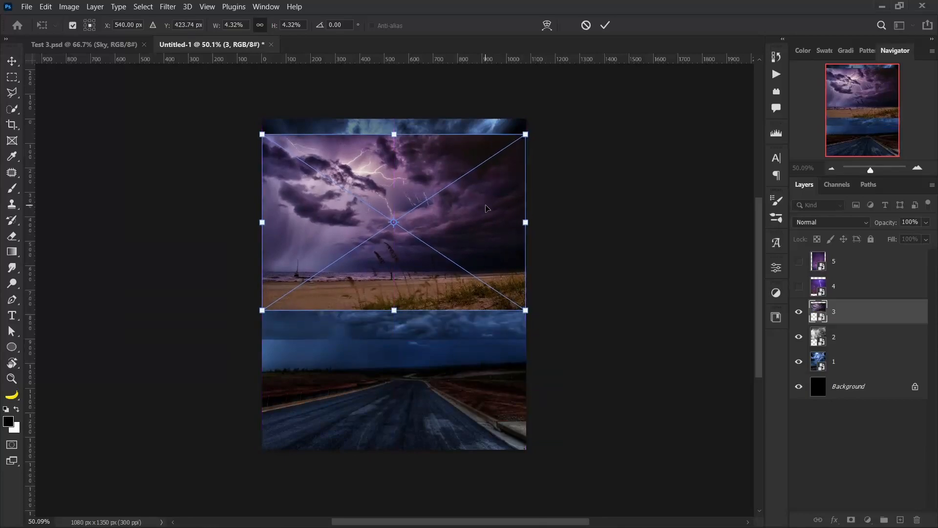
{"action": "right_click", "coordinate": [486, 209]}
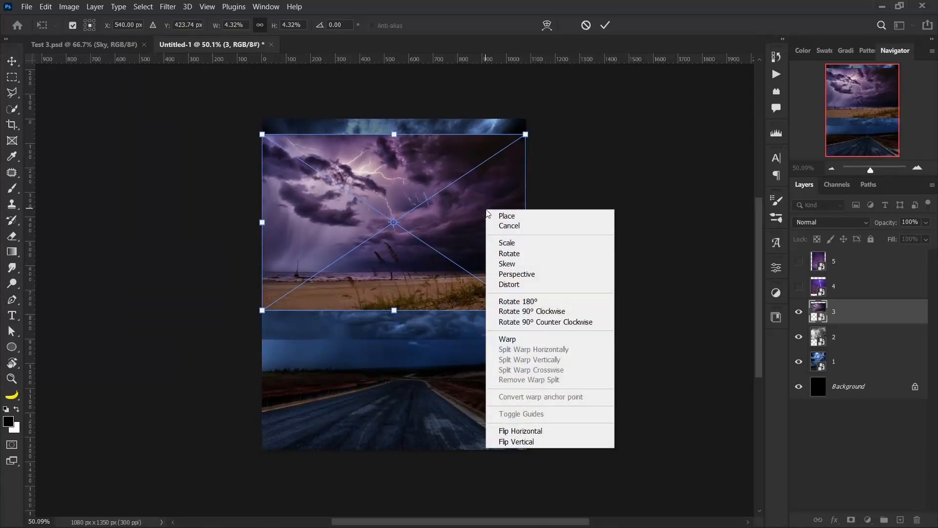
{"action": "left_click", "coordinate": [547, 275]}
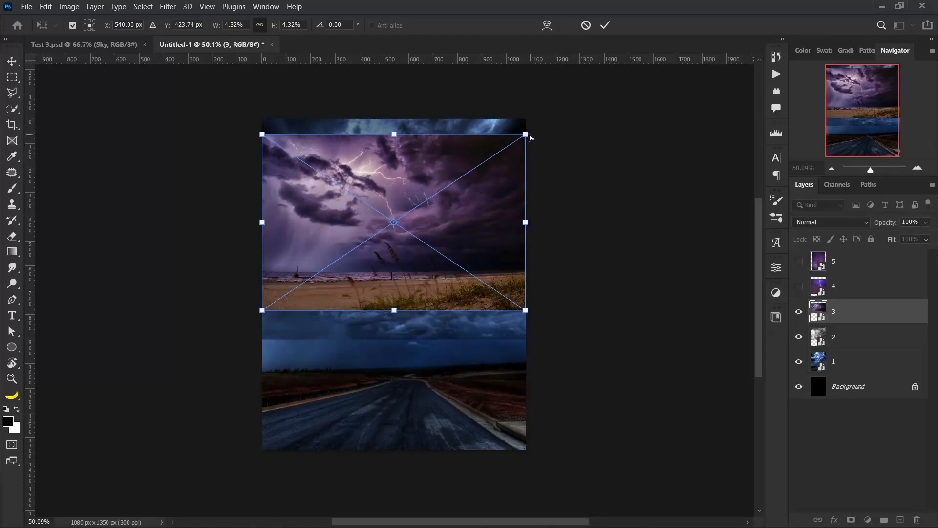
{"action": "left_click_drag", "start_coordinate": [533, 142], "coordinate": [686, 171]}
{"action": "mouse_move", "coordinate": [513, 268]}
{"action": "left_mouse_down"}
{"action": "mouse_move", "coordinate": [511, 238]}
{"action": "mouse_move", "coordinate": [510, 251]}
{"action": "left_mouse_up"}
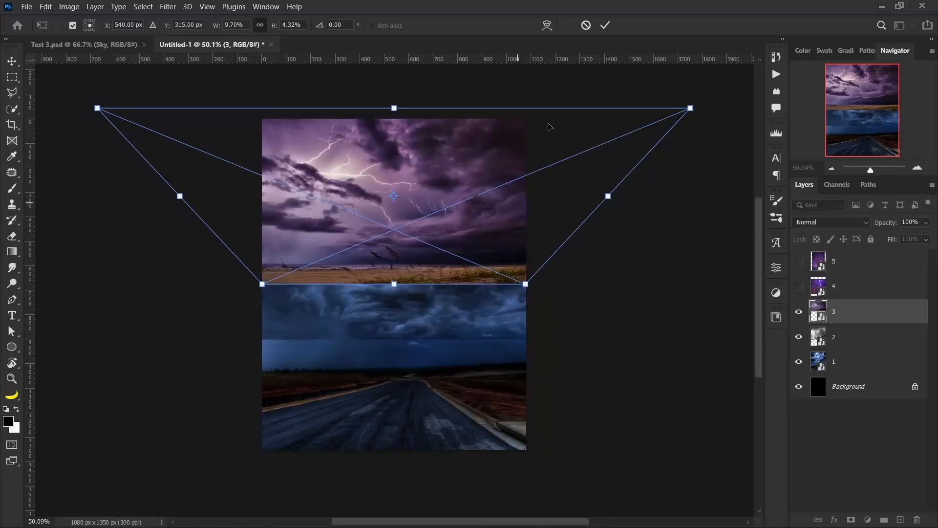
{"action": "left_click", "coordinate": [605, 27]}
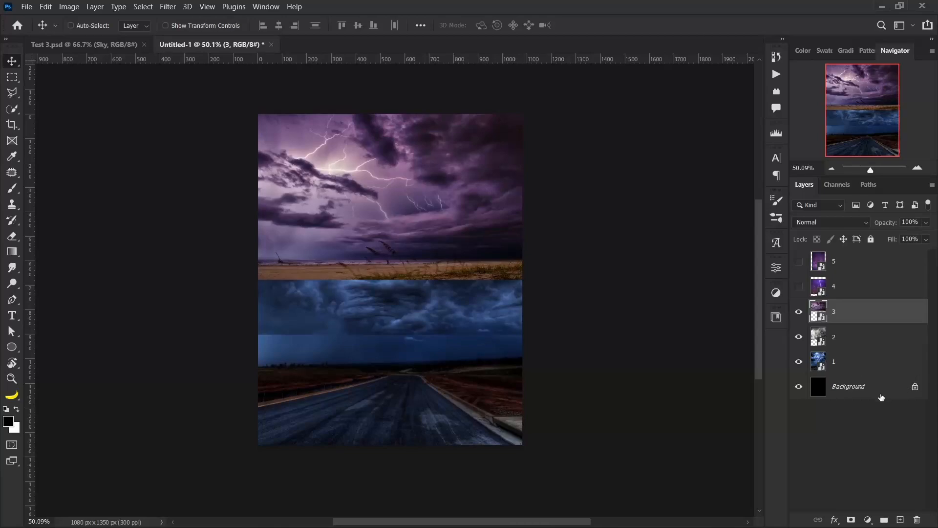
Step: Add a mask to layer 3 and paint out its beach and lower edge with a soft 400 px black brush at 20% flow
{"action": "left_click", "coordinate": [852, 520]}
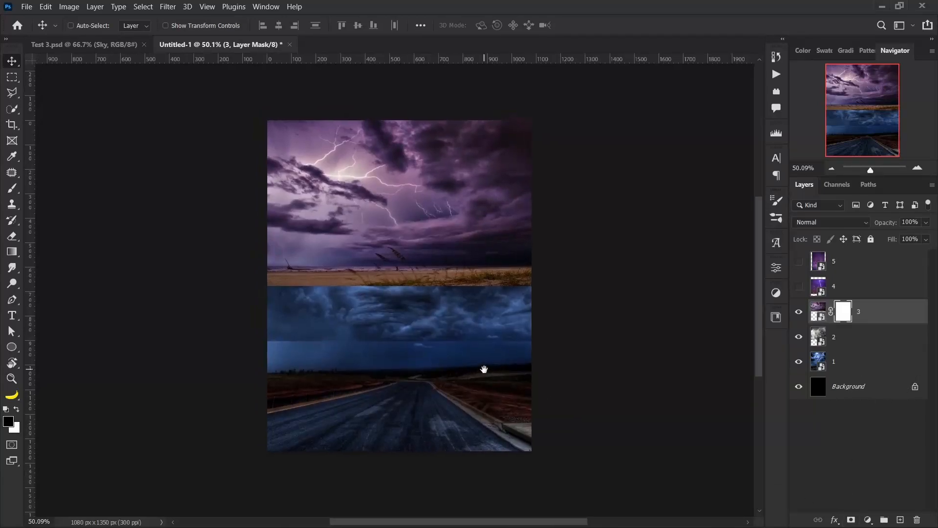
{"action": "key", "text": "b"}
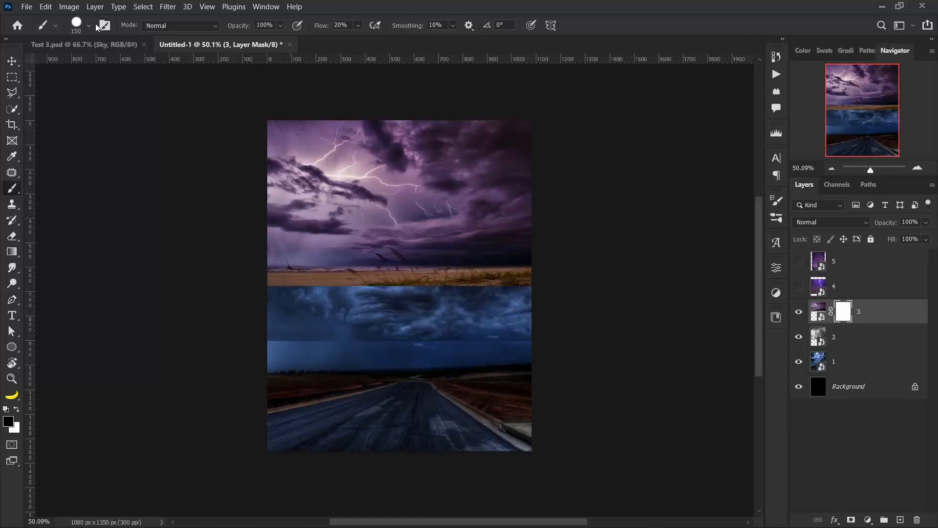
{"action": "left_click", "coordinate": [89, 26]}
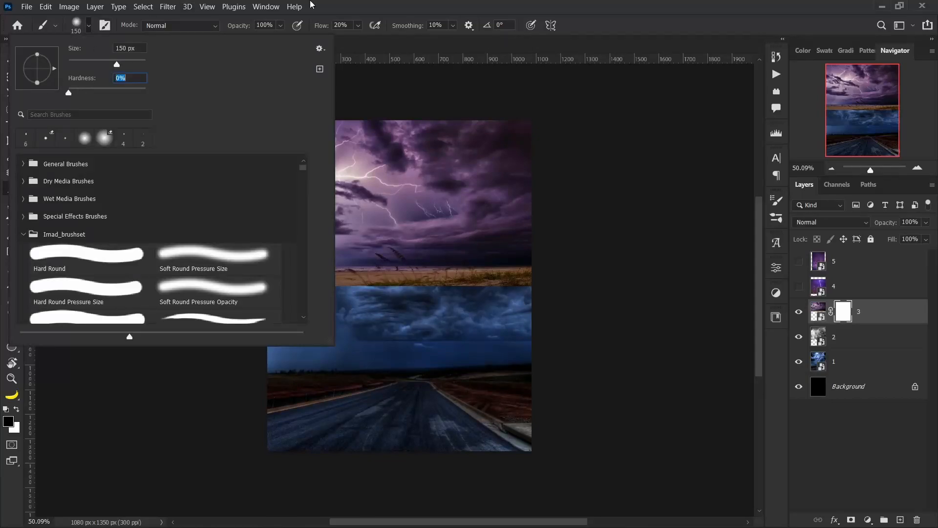
{"action": "key", "text": "Return"}
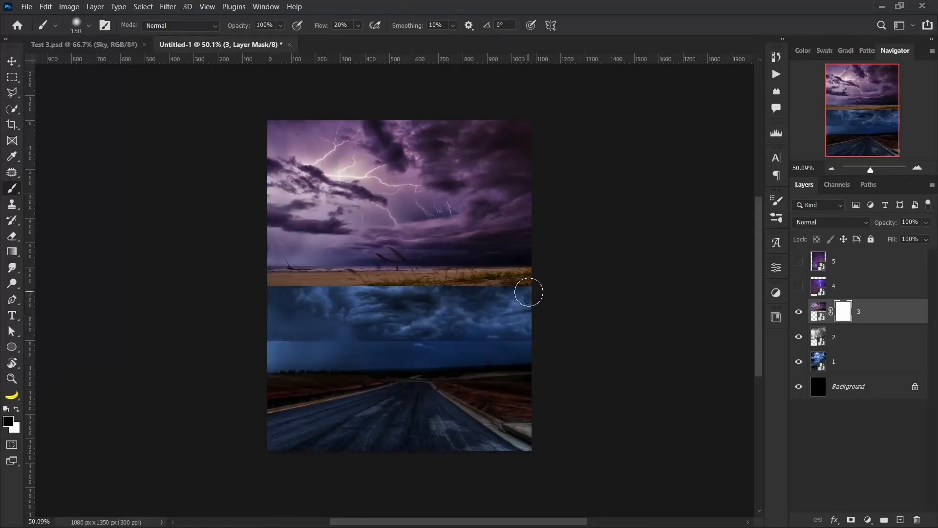
{"action": "key", "text": "bracketright"}
{"action": "key", "text": "bracketright"}
{"action": "key", "text": "bracketright"}
{"action": "mouse_move", "coordinate": [463, 329]}
{"action": "left_mouse_down"}
{"action": "mouse_move", "coordinate": [432, 326]}
{"action": "mouse_move", "coordinate": [478, 318]}
{"action": "mouse_move", "coordinate": [414, 341]}
{"action": "mouse_move", "coordinate": [331, 321]}
{"action": "mouse_move", "coordinate": [326, 307]}
{"action": "mouse_move", "coordinate": [349, 324]}
{"action": "mouse_move", "coordinate": [470, 323]}
{"action": "mouse_move", "coordinate": [437, 320]}
{"action": "mouse_move", "coordinate": [421, 329]}
{"action": "mouse_move", "coordinate": [408, 312]}
{"action": "mouse_move", "coordinate": [421, 295]}
{"action": "mouse_move", "coordinate": [335, 303]}
{"action": "mouse_move", "coordinate": [347, 310]}
{"action": "mouse_move", "coordinate": [408, 280]}
{"action": "mouse_move", "coordinate": [330, 304]}
{"action": "mouse_move", "coordinate": [286, 291]}
{"action": "mouse_move", "coordinate": [253, 303]}
{"action": "mouse_move", "coordinate": [264, 318]}
{"action": "mouse_move", "coordinate": [230, 315]}
{"action": "mouse_move", "coordinate": [271, 292]}
{"action": "mouse_move", "coordinate": [327, 282]}
{"action": "mouse_move", "coordinate": [271, 305]}
{"action": "mouse_move", "coordinate": [249, 332]}
{"action": "mouse_move", "coordinate": [402, 312]}
{"action": "mouse_move", "coordinate": [499, 291]}
{"action": "mouse_move", "coordinate": [533, 254]}
{"action": "mouse_move", "coordinate": [498, 237]}
{"action": "mouse_move", "coordinate": [451, 237]}
{"action": "mouse_move", "coordinate": [395, 258]}
{"action": "mouse_move", "coordinate": [302, 264]}
{"action": "mouse_move", "coordinate": [240, 308]}
{"action": "mouse_move", "coordinate": [273, 317]}
{"action": "mouse_move", "coordinate": [528, 286]}
{"action": "mouse_move", "coordinate": [523, 250]}
{"action": "mouse_move", "coordinate": [514, 283]}
{"action": "mouse_move", "coordinate": [404, 327]}
{"action": "mouse_move", "coordinate": [289, 318]}
{"action": "mouse_move", "coordinate": [266, 330]}
{"action": "mouse_move", "coordinate": [281, 345]}
{"action": "mouse_move", "coordinate": [359, 350]}
{"action": "mouse_move", "coordinate": [739, 310]}
{"action": "left_mouse_up"}
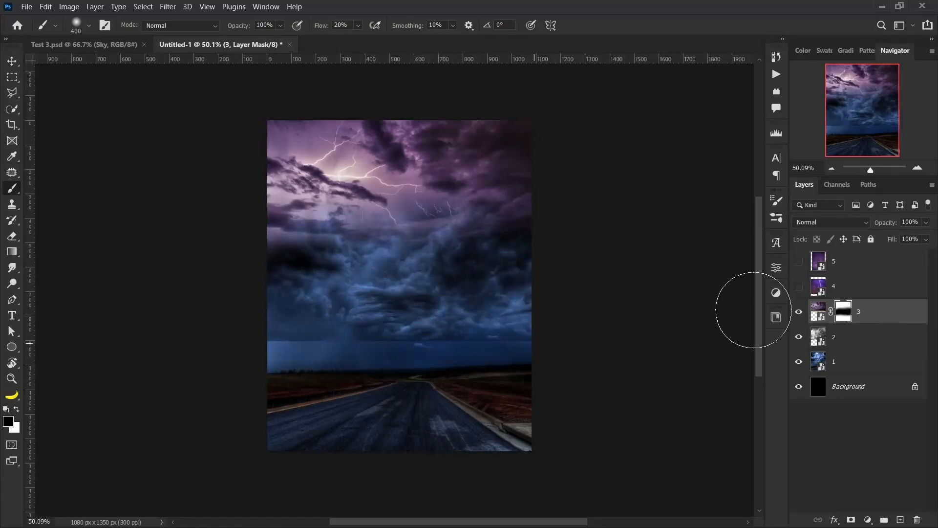
Step: Add a mask to layer 2 and paint away its hard lower edge above the horizon with the brush at 100% flow
{"action": "scroll", "coordinate": [458, 341], "scroll_direction": "left", "scroll_amount": 1}
{"action": "left_click", "coordinate": [865, 338]}
{"action": "left_click", "coordinate": [852, 519]}
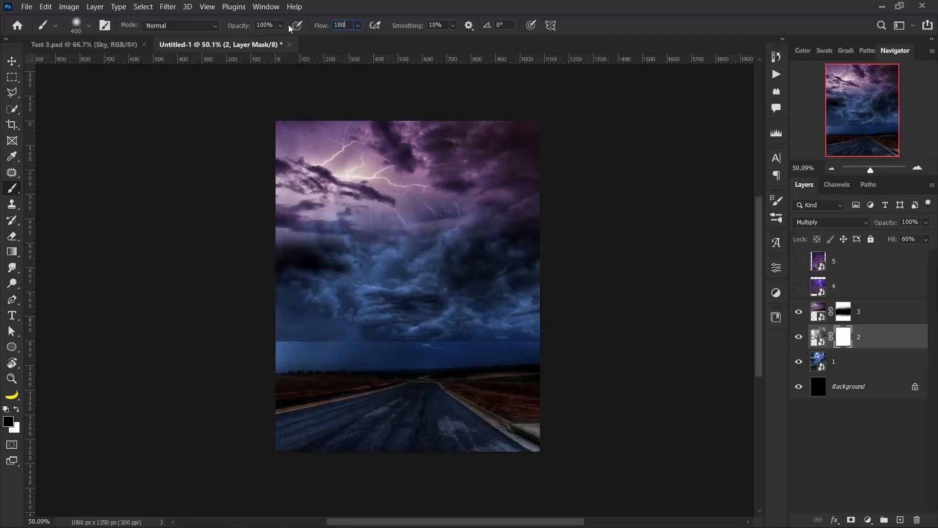
{"action": "mouse_move", "coordinate": [515, 350]}
{"action": "left_mouse_down"}
{"action": "mouse_move", "coordinate": [402, 386]}
{"action": "mouse_move", "coordinate": [367, 371]}
{"action": "mouse_move", "coordinate": [242, 382]}
{"action": "left_mouse_up"}
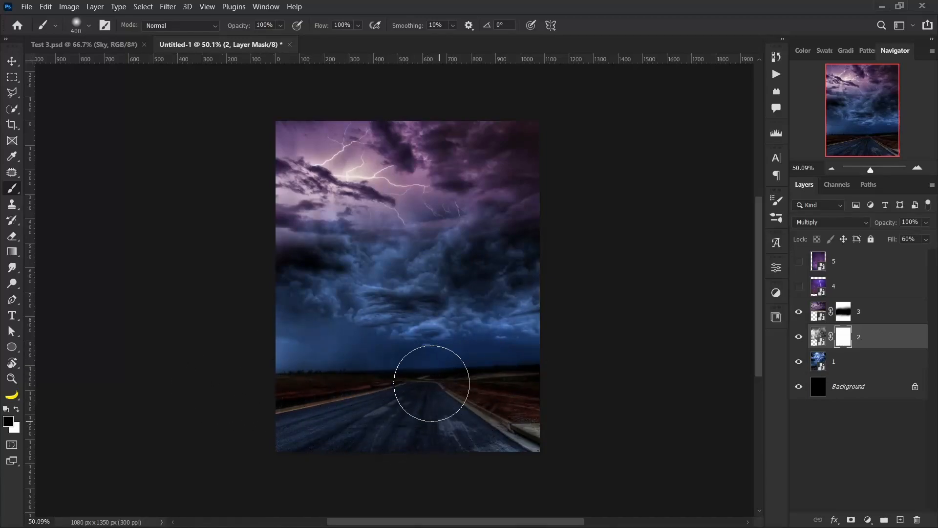
{"action": "left_click_drag", "start_coordinate": [431, 364], "coordinate": [417, 364]}
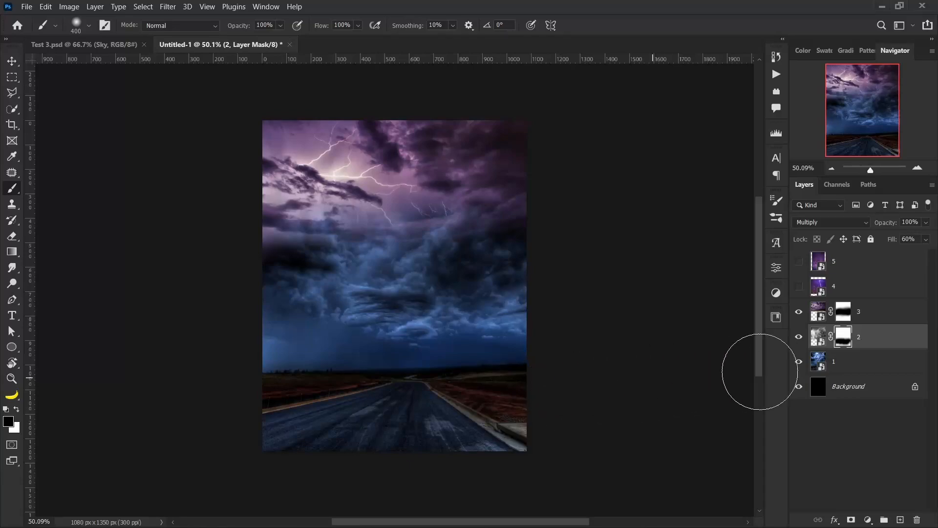
{"action": "double_click", "coordinate": [902, 320]}
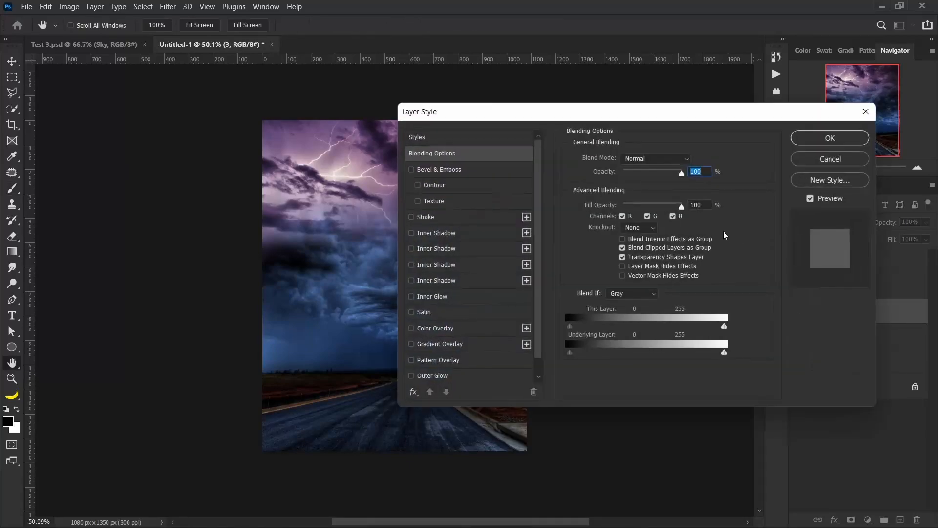
{"action": "mouse_move", "coordinate": [667, 119]}
{"action": "left_mouse_down"}
{"action": "mouse_move", "coordinate": [675, 121]}
{"action": "mouse_move", "coordinate": [668, 129]}
{"action": "left_mouse_up"}
{"action": "left_click", "coordinate": [826, 166]}
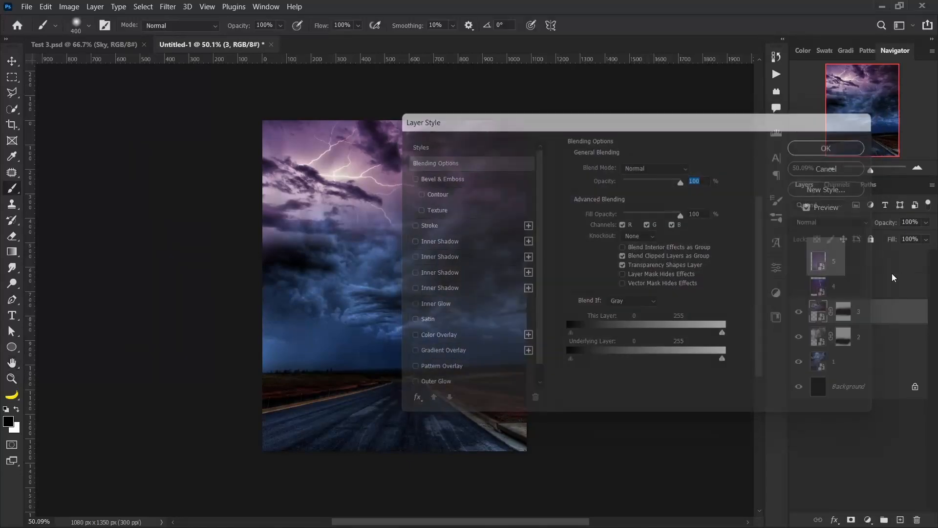
Step: In layer 3's Blend If settings, split the black slider of This Layer to about 0/116 to blend its dark tones
{"action": "double_click", "coordinate": [906, 313]}
{"action": "left_click_drag", "start_coordinate": [610, 126], "coordinate": [693, 110]}
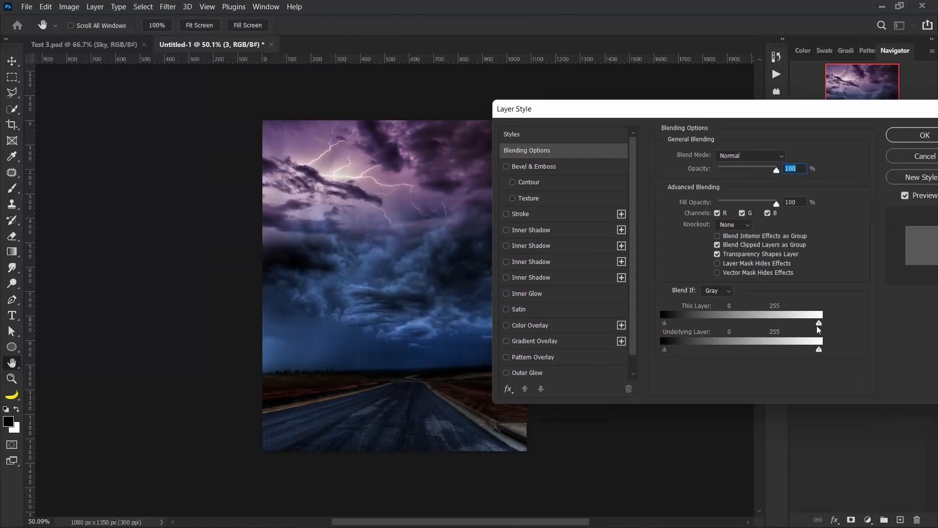
{"action": "left_click_drag", "start_coordinate": [820, 327], "coordinate": [820, 350]}
{"action": "mouse_move", "coordinate": [664, 324]}
{"action": "left_mouse_down"}
{"action": "mouse_move", "coordinate": [724, 326]}
{"action": "mouse_move", "coordinate": [669, 327]}
{"action": "left_mouse_up"}
{"action": "key", "text": "alt"}
{"action": "mouse_move", "coordinate": [728, 326]}
{"action": "left_mouse_down"}
{"action": "mouse_move", "coordinate": [755, 328]}
{"action": "mouse_move", "coordinate": [743, 334]}
{"action": "left_mouse_up"}
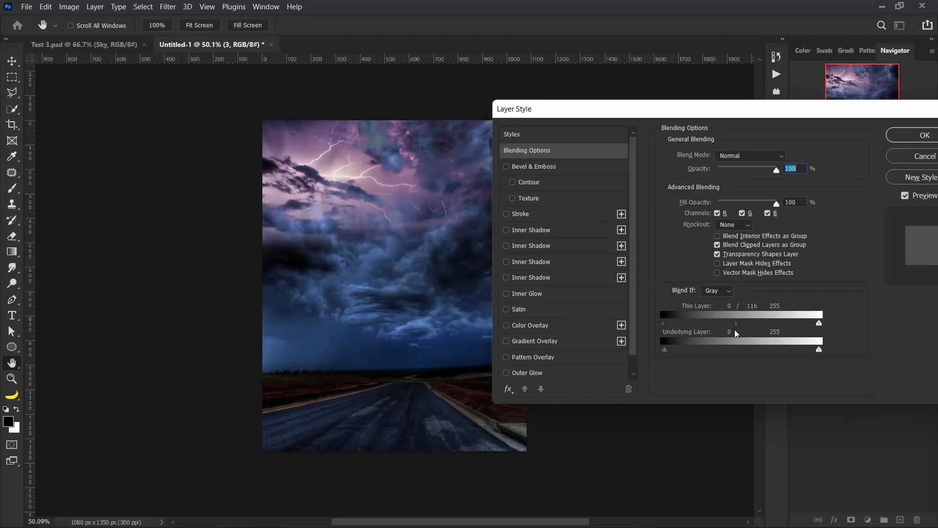
{"action": "left_click", "coordinate": [931, 141]}
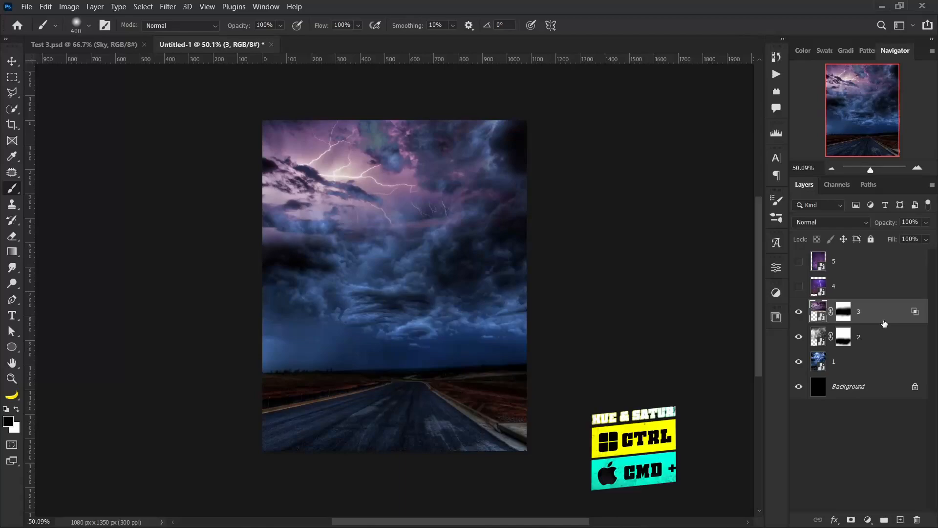
Step: Start a Hue/Saturation adjustment on layer 3 with Colorize on, hue about 219 and saturation about 29
{"action": "key", "text": "ctrl+u"}
{"action": "left_click_drag", "start_coordinate": [389, 94], "coordinate": [611, 181]}
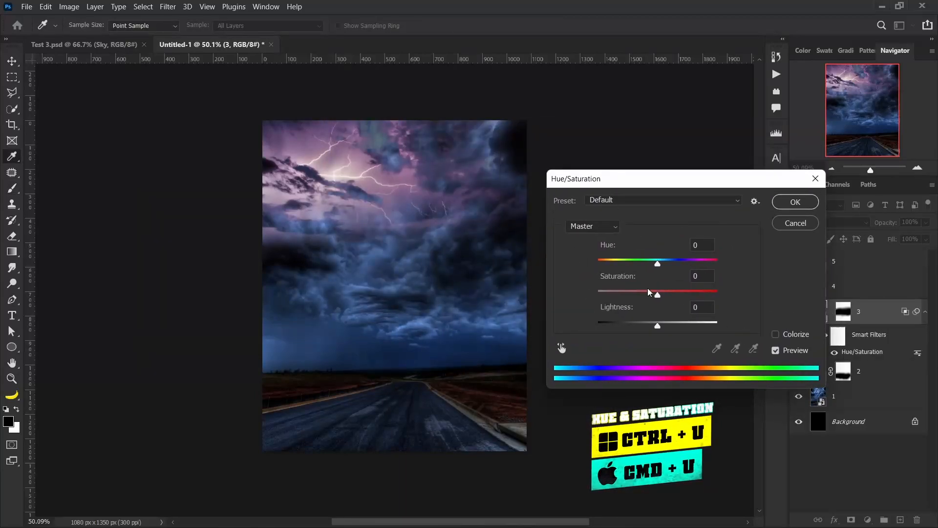
{"action": "left_click", "coordinate": [776, 335]}
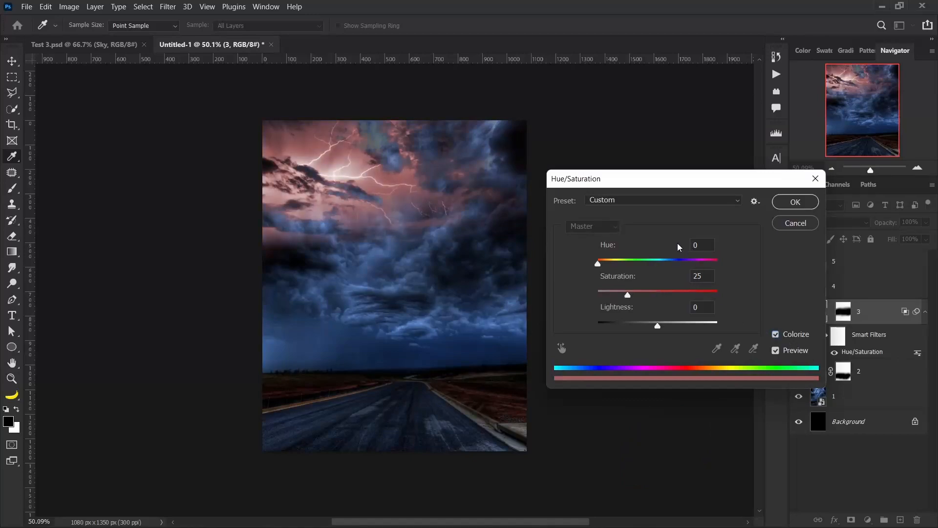
{"action": "left_click_drag", "start_coordinate": [632, 268], "coordinate": [670, 266]}
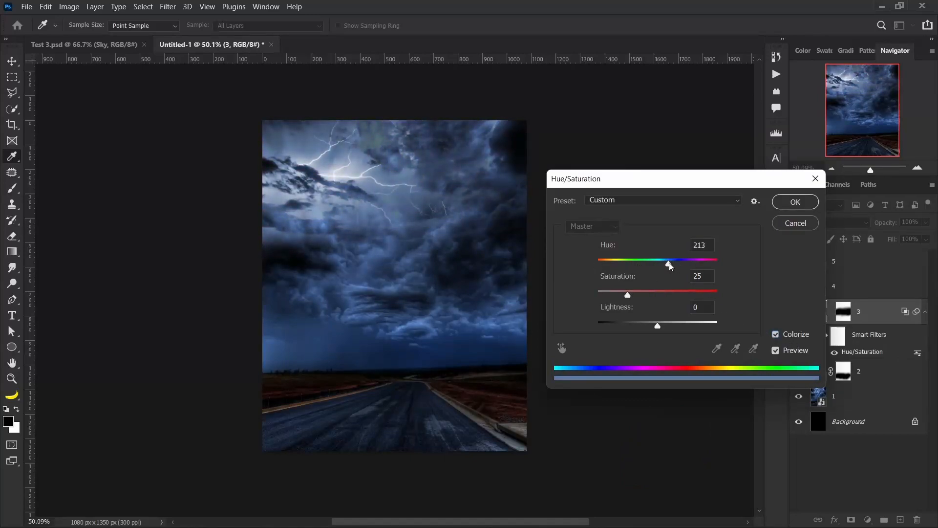
{"action": "left_click_drag", "start_coordinate": [628, 294], "coordinate": [652, 294]}
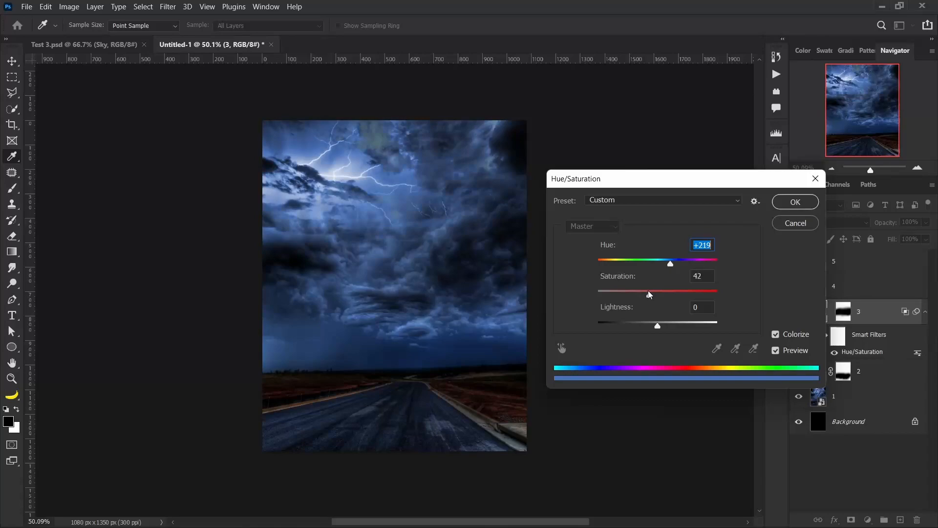
{"action": "left_click", "coordinate": [633, 295]}
Step: Set layer 3's colorize hue to 215 and saturation to 30 and apply the adjustment
{"action": "left_click_drag", "start_coordinate": [712, 245], "coordinate": [703, 245]}
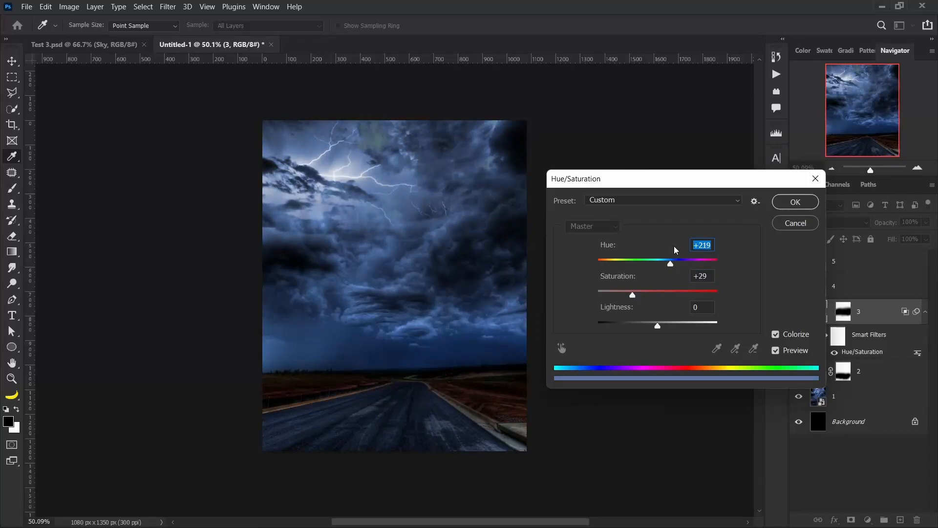
{"action": "type", "text": "220"}
{"action": "type", "text": "215"}
{"action": "left_click_drag", "start_coordinate": [670, 266], "coordinate": [668, 266]}
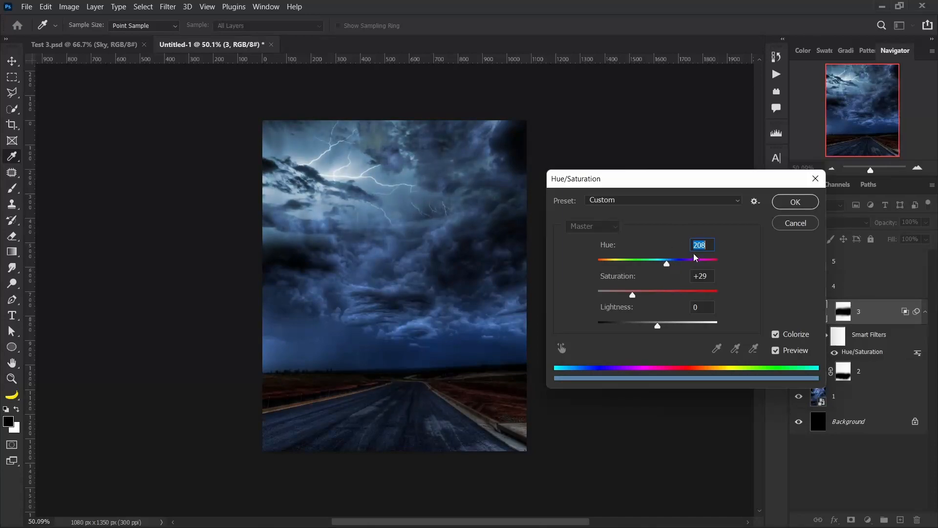
{"action": "type", "text": "215"}
{"action": "key", "text": "Tab"}
{"action": "key", "text": "Return"}
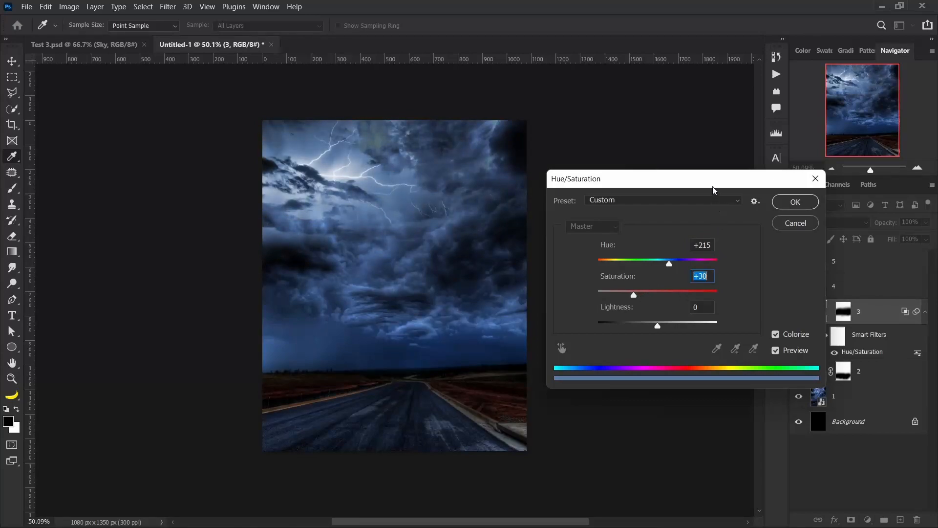
{"action": "left_click_drag", "start_coordinate": [709, 184], "coordinate": [706, 184]}
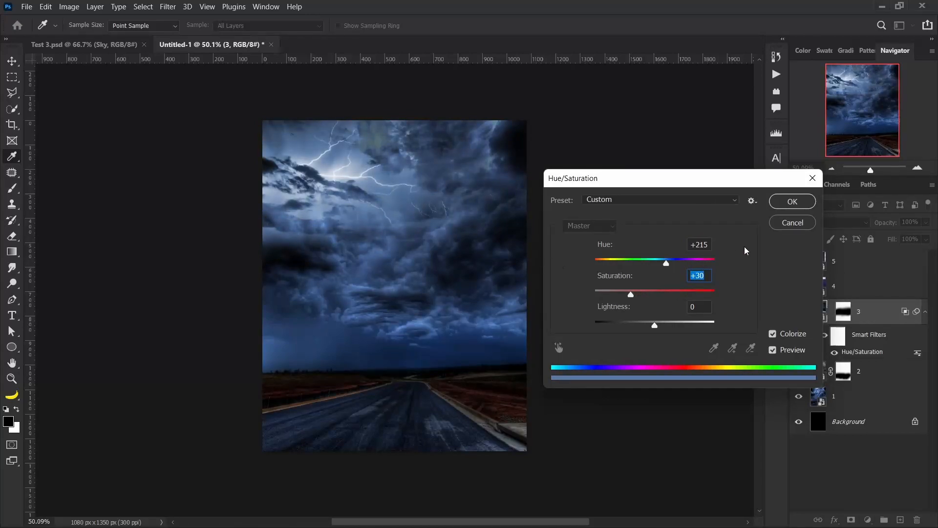
{"action": "type", "text": "20"}
{"action": "type", "text": "30"}
{"action": "left_click", "coordinate": [807, 203]}
{"action": "left_click_drag", "start_coordinate": [349, 250], "coordinate": [338, 255]}
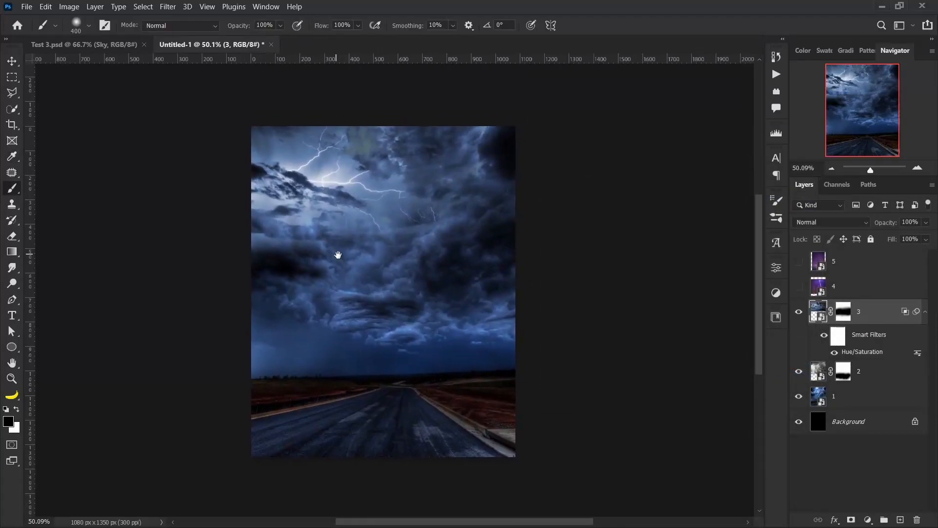
{"action": "scroll", "coordinate": [342, 264], "scroll_direction": "up", "scroll_amount": 1}
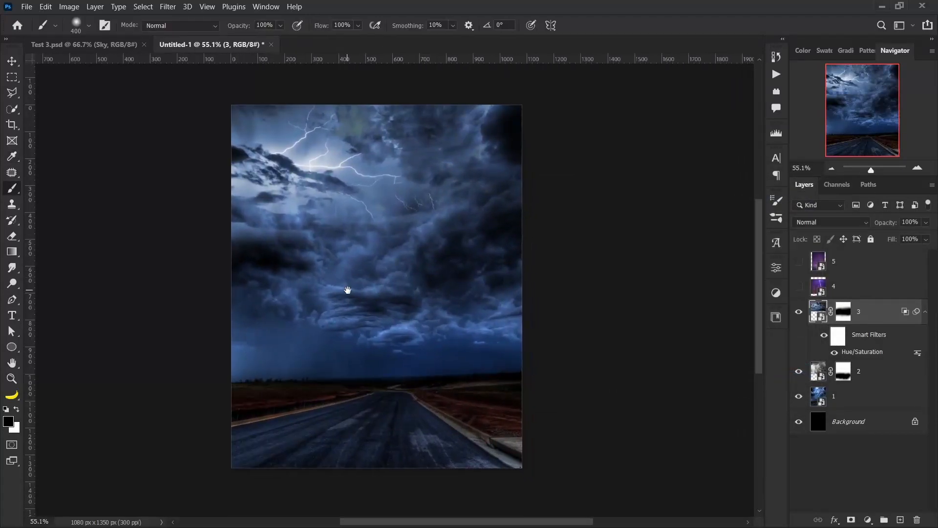
Step: Collapse layer 3's filter list, show layer 4 and move its lightning image up to the top of the canvas
{"action": "left_click", "coordinate": [926, 312]}
{"action": "left_click", "coordinate": [799, 286]}
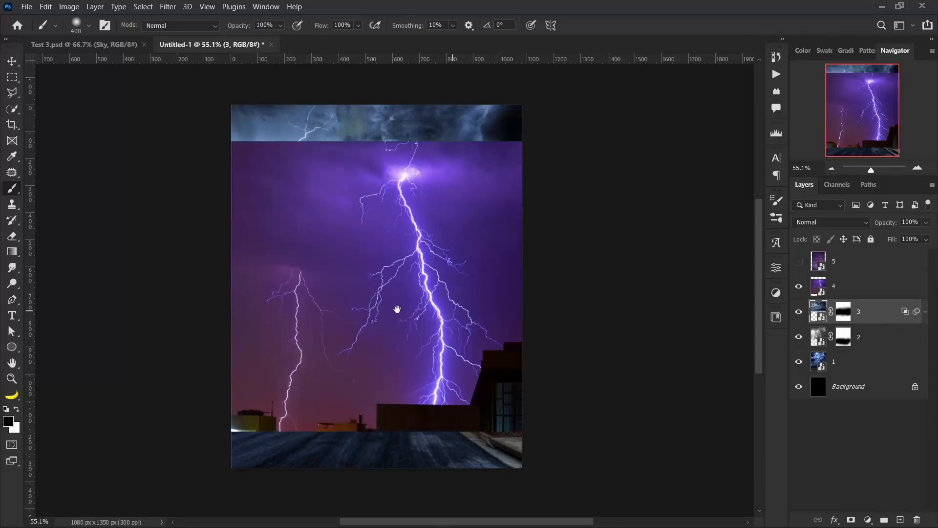
{"action": "left_click_drag", "start_coordinate": [393, 308], "coordinate": [404, 314]}
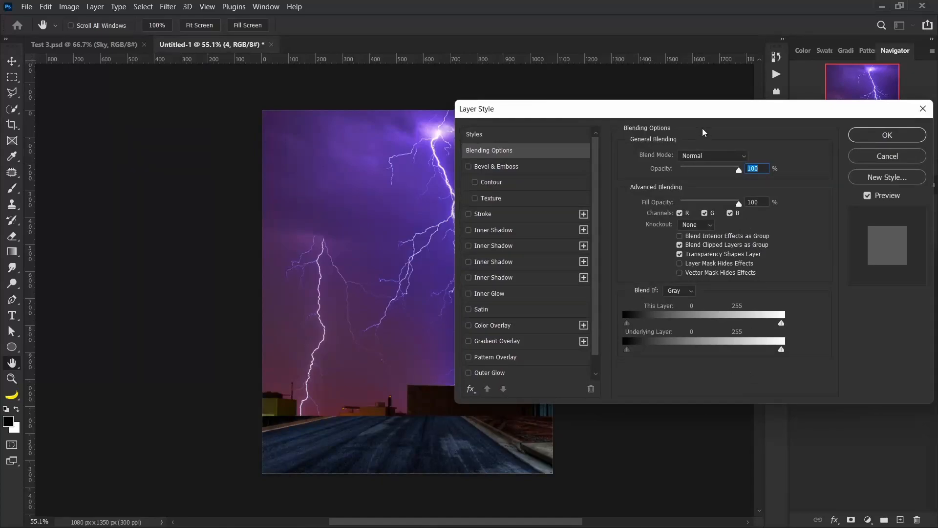
Step: In layer 4's Blend If settings, split the black slider of This Layer to about 54/88
{"action": "left_click_drag", "start_coordinate": [705, 108], "coordinate": [744, 106]}
{"action": "left_click_drag", "start_coordinate": [667, 323], "coordinate": [701, 326]}
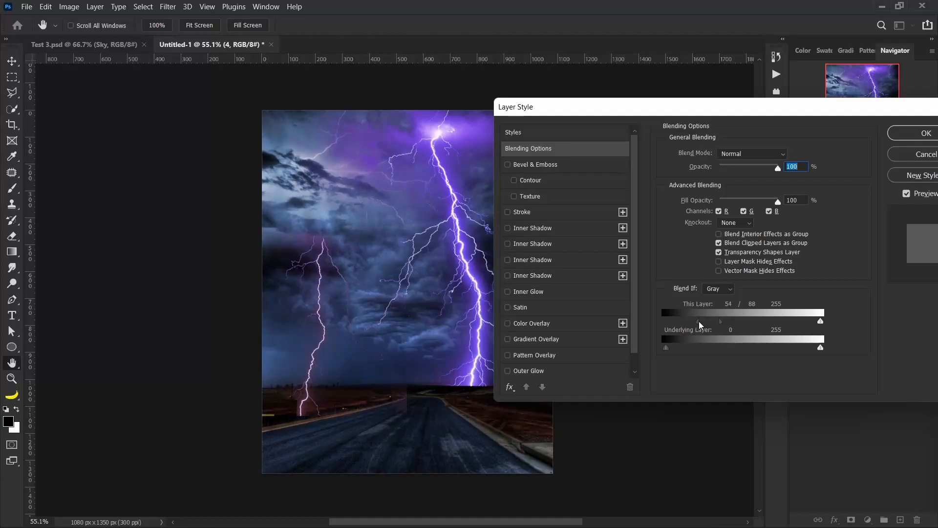
{"action": "left_click", "coordinate": [918, 137]}
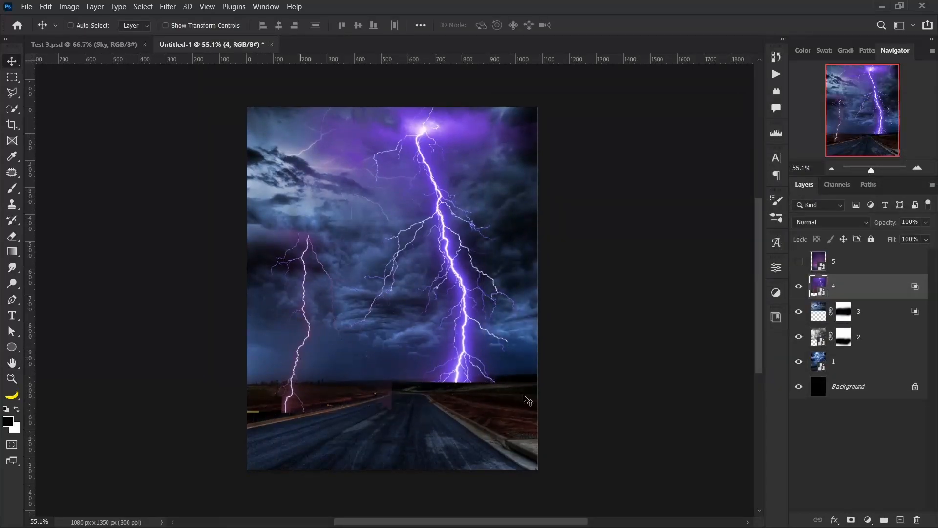
{"action": "left_click_drag", "start_coordinate": [343, 386], "coordinate": [352, 391]}
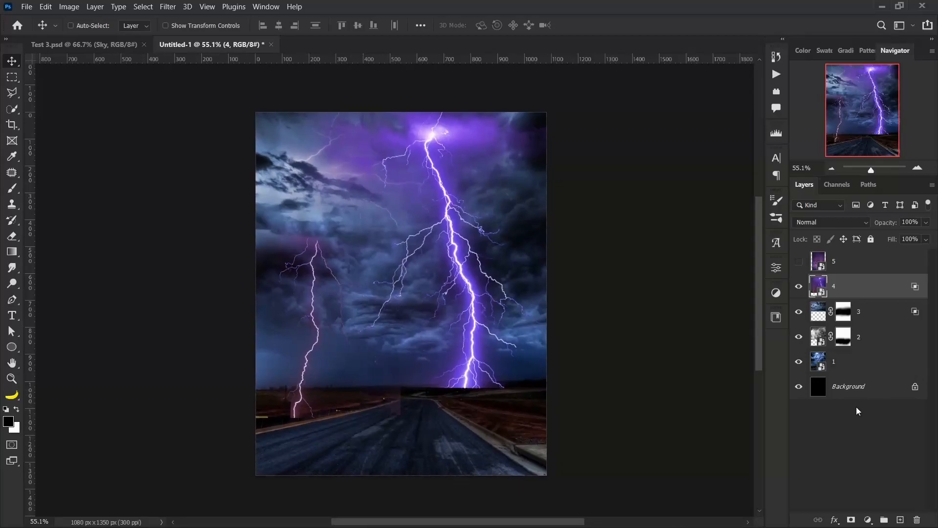
{"action": "left_click", "coordinate": [873, 269]}
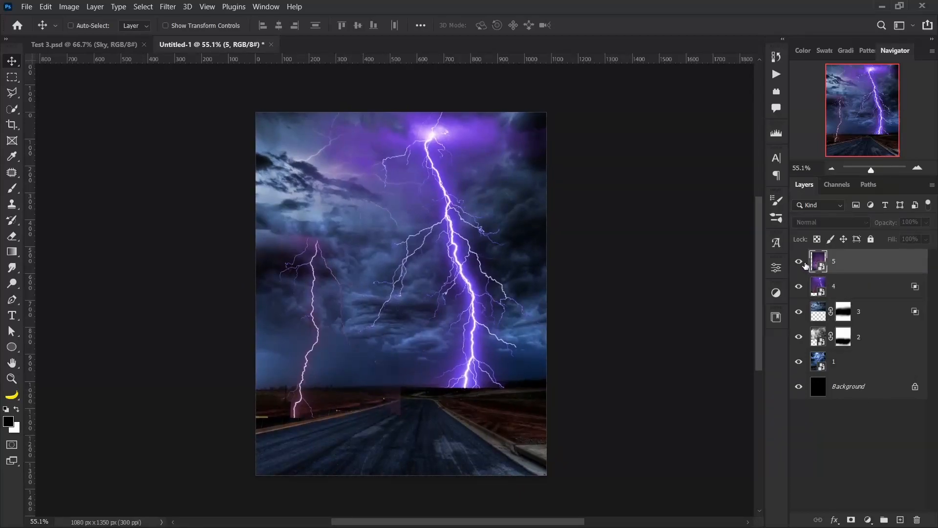
{"action": "left_click", "coordinate": [802, 263]}
{"action": "left_click", "coordinate": [804, 260]}
Step: Apply Hue/Saturation to layer 4 with Colorize on, hue 215 and saturation 30, and collapse its filter list
{"action": "left_click", "coordinate": [907, 287]}
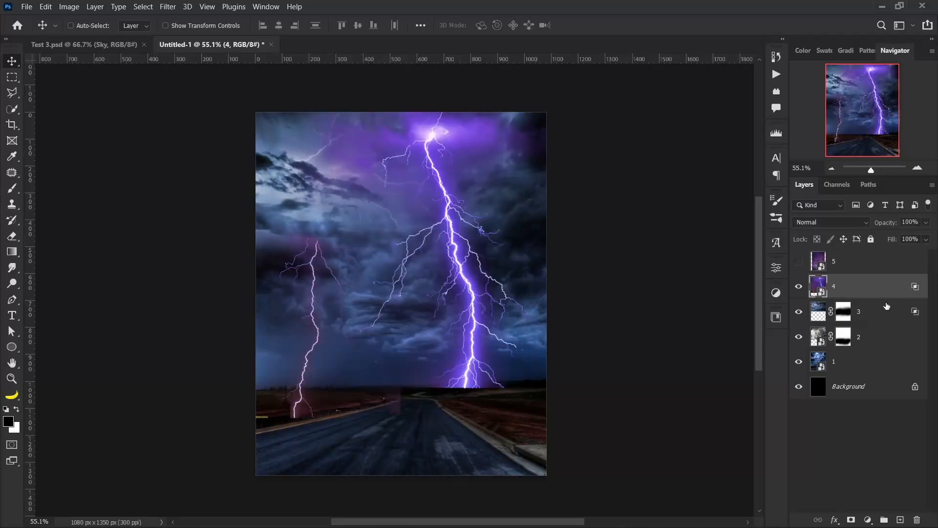
{"action": "key", "text": "ctrl+u"}
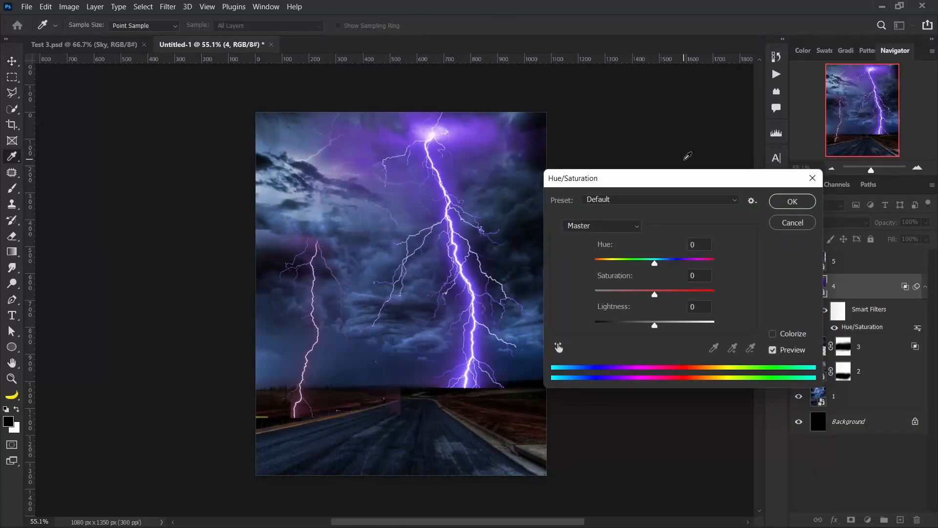
{"action": "left_click_drag", "start_coordinate": [695, 178], "coordinate": [712, 166]}
{"action": "left_click", "coordinate": [790, 323]}
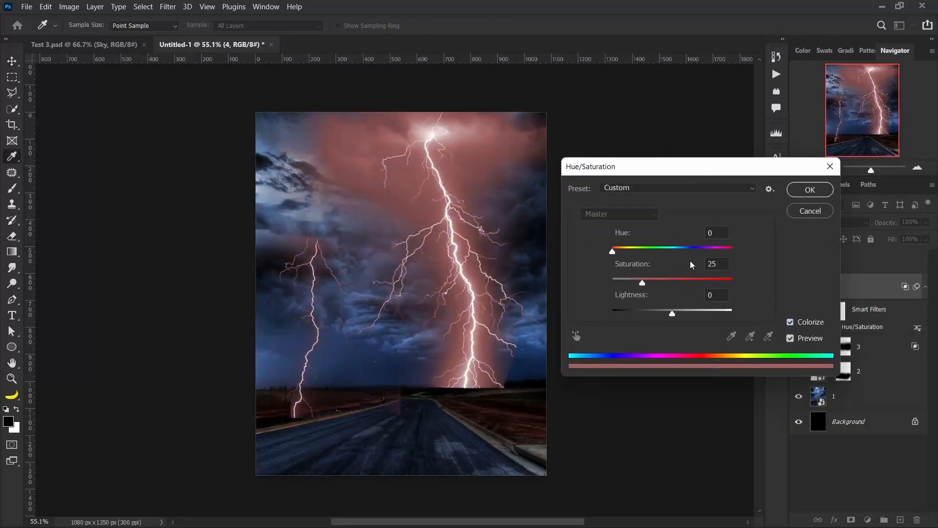
{"action": "left_click", "coordinate": [716, 235]}
{"action": "left_click", "coordinate": [689, 249]}
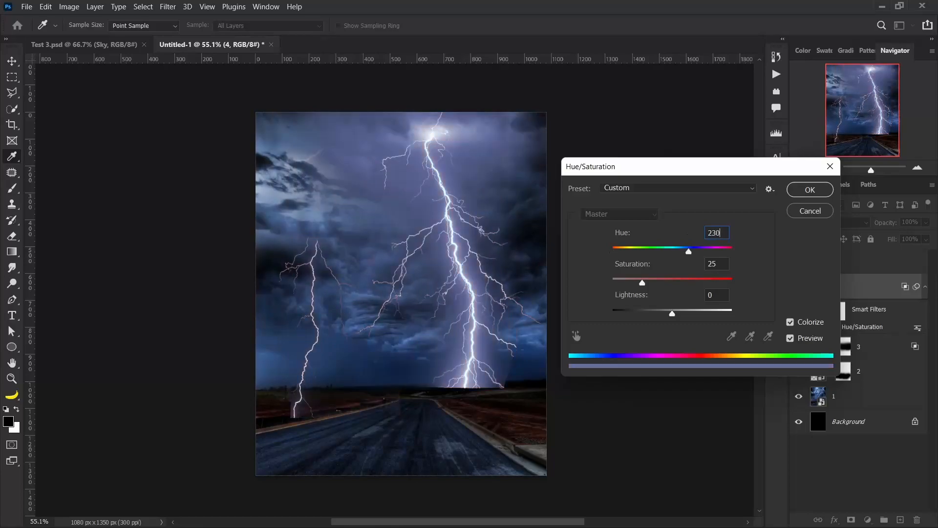
{"action": "left_click_drag", "start_coordinate": [724, 234], "coordinate": [660, 237]}
{"action": "type", "text": "215"}
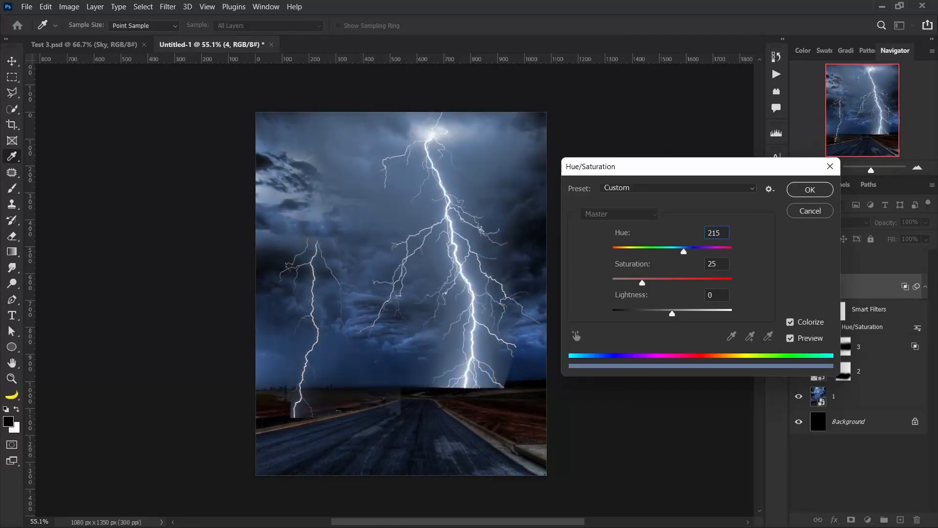
{"action": "left_click_drag", "start_coordinate": [723, 264], "coordinate": [656, 284]}
{"action": "type", "text": "30"}
{"action": "type", "text": "30"}
{"action": "left_click", "coordinate": [829, 190]}
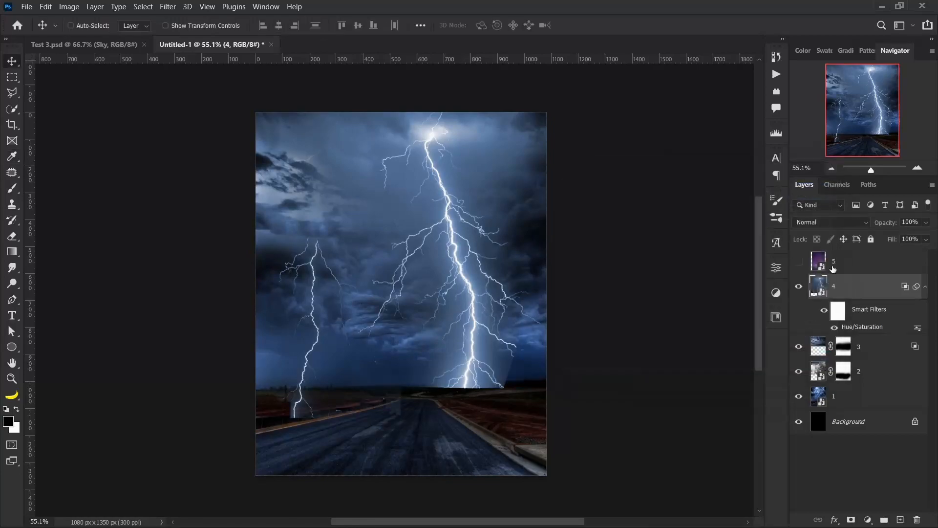
{"action": "left_click", "coordinate": [925, 288]}
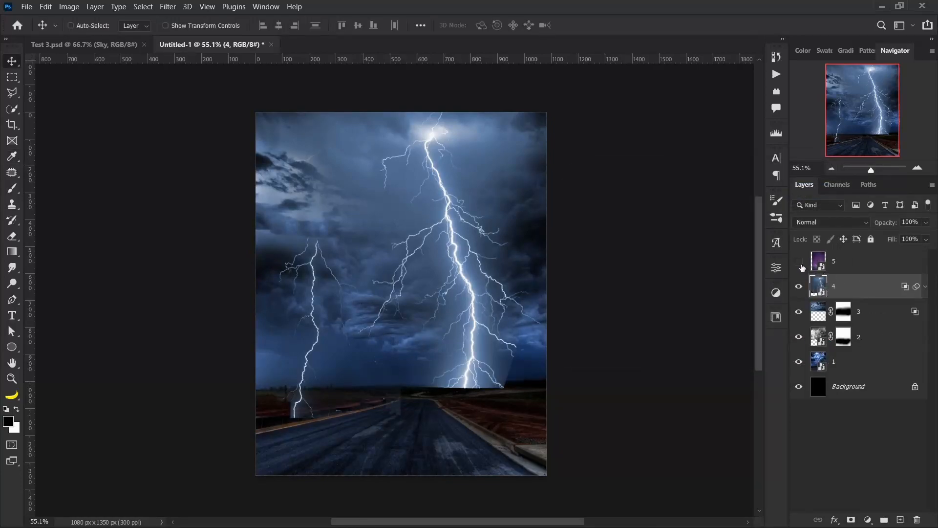
Step: Show layer 5, flip it vertically and widen it with Free Transform to cover the full canvas
{"action": "left_click", "coordinate": [799, 262]}
{"action": "left_click", "coordinate": [851, 267]}
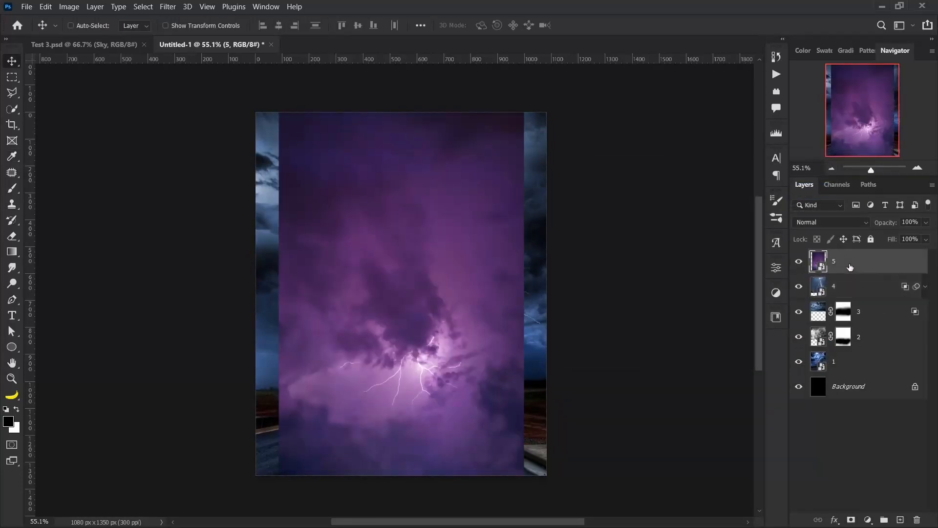
{"action": "key", "text": "ctrl+t"}
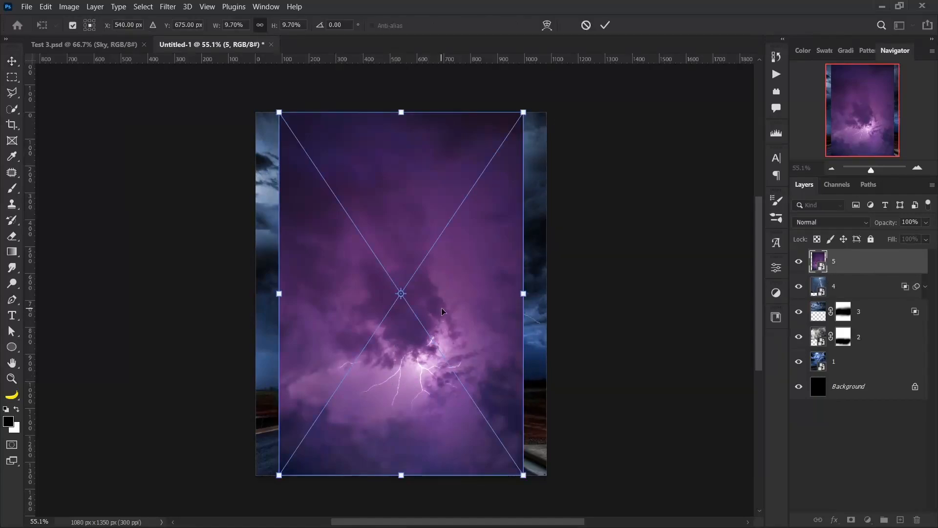
{"action": "right_click", "coordinate": [441, 308]}
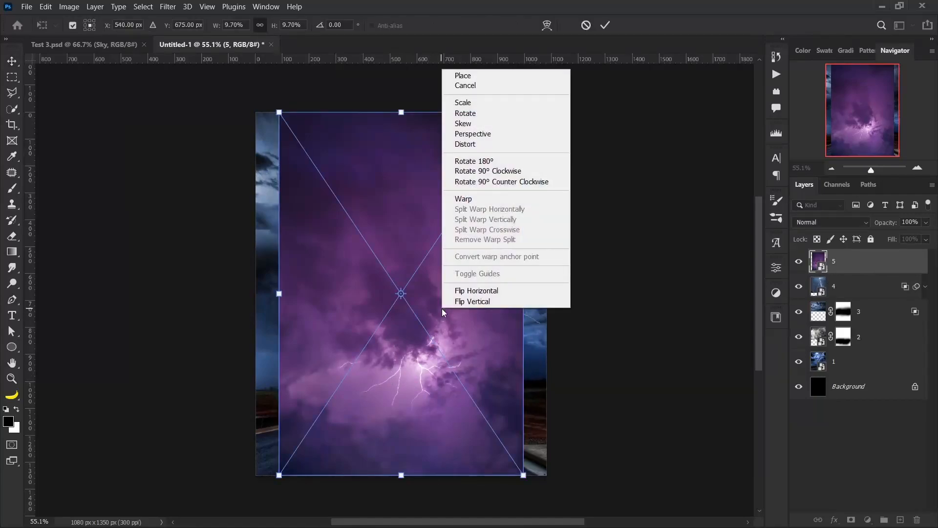
{"action": "left_click", "coordinate": [484, 305]}
{"action": "left_click_drag", "start_coordinate": [530, 293], "coordinate": [584, 293]}
{"action": "left_click_drag", "start_coordinate": [548, 324], "coordinate": [527, 309]}
{"action": "left_click", "coordinate": [609, 27]}
Step: Set layer 5's blend mode to Soft Light
{"action": "left_click", "coordinate": [818, 221]}
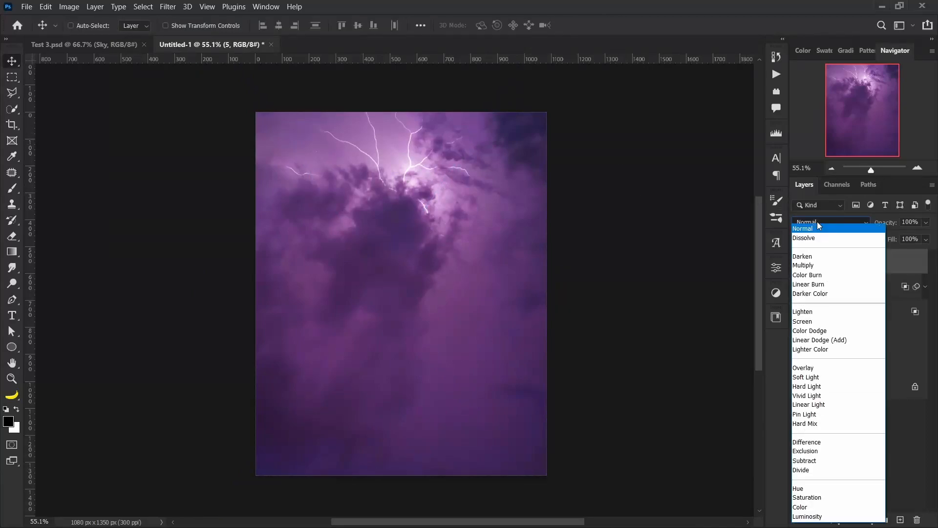
{"action": "left_click", "coordinate": [805, 375]}
{"action": "scroll", "coordinate": [518, 318], "scroll_direction": "down", "scroll_amount": 1}
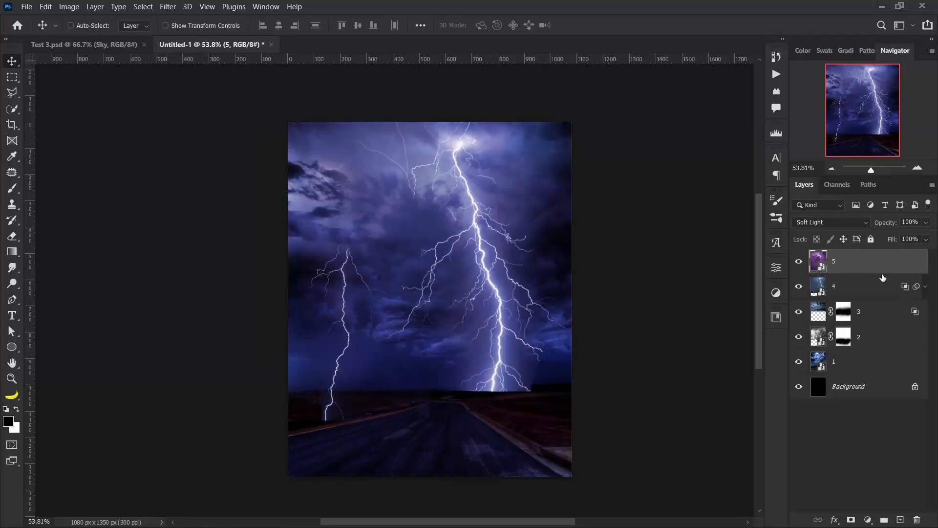
Step: Apply Hue/Saturation to layer 5 with Colorize on, hue 215 and saturation 30
{"action": "key", "text": "ctrl+u"}
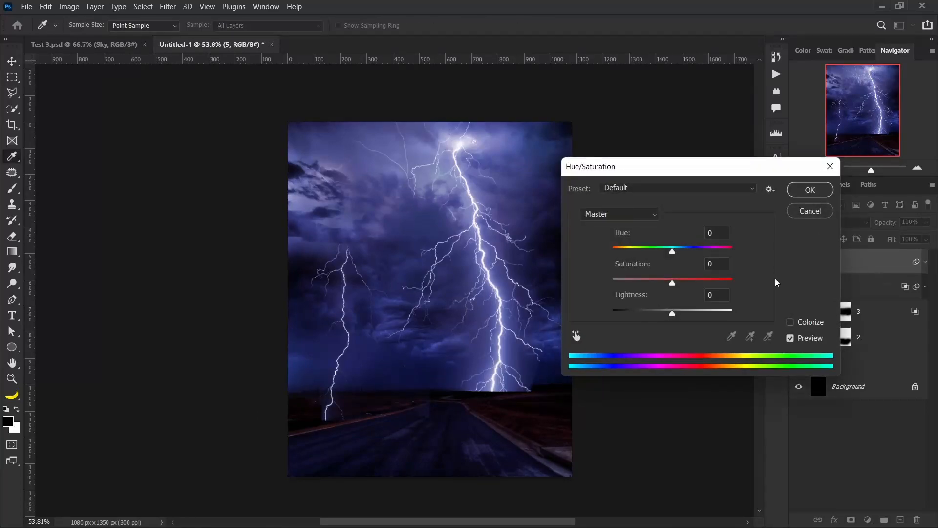
{"action": "left_click", "coordinate": [795, 325]}
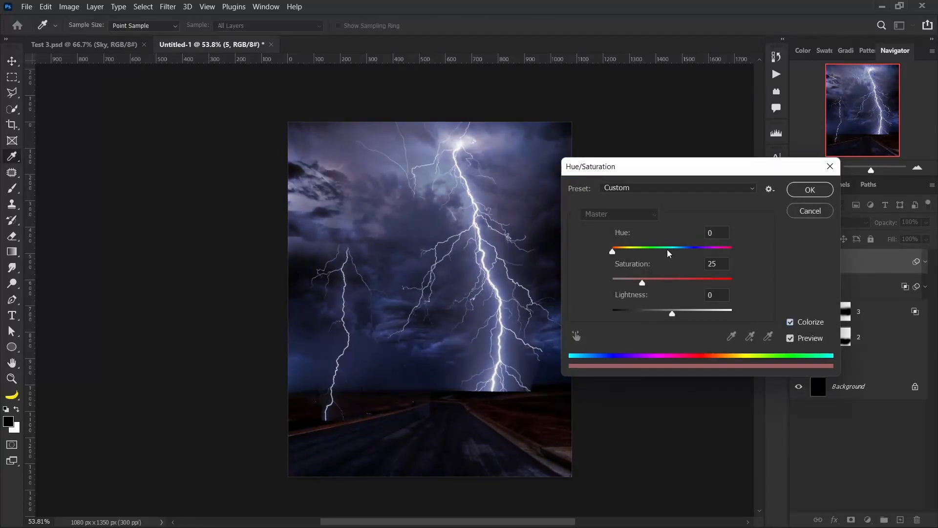
{"action": "left_click", "coordinate": [727, 234]}
{"action": "type", "text": "215"}
{"action": "left_click", "coordinate": [721, 263]}
{"action": "type", "text": "30"}
{"action": "left_click", "coordinate": [810, 189]}
Step: Compare the composite with layer 5 hidden and shown, and collapse that layer's filter list
{"action": "left_click", "coordinate": [798, 263]}
{"action": "left_click", "coordinate": [798, 263]}
{"action": "left_click", "coordinate": [798, 263]}
{"action": "left_click", "coordinate": [798, 263]}
{"action": "left_click", "coordinate": [925, 261]}
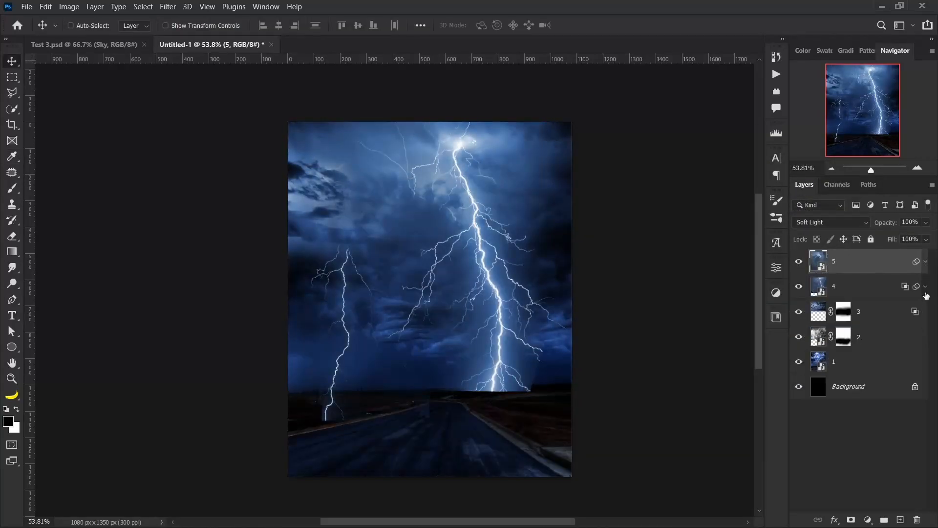
{"action": "left_click_drag", "start_coordinate": [476, 282], "coordinate": [467, 276]}
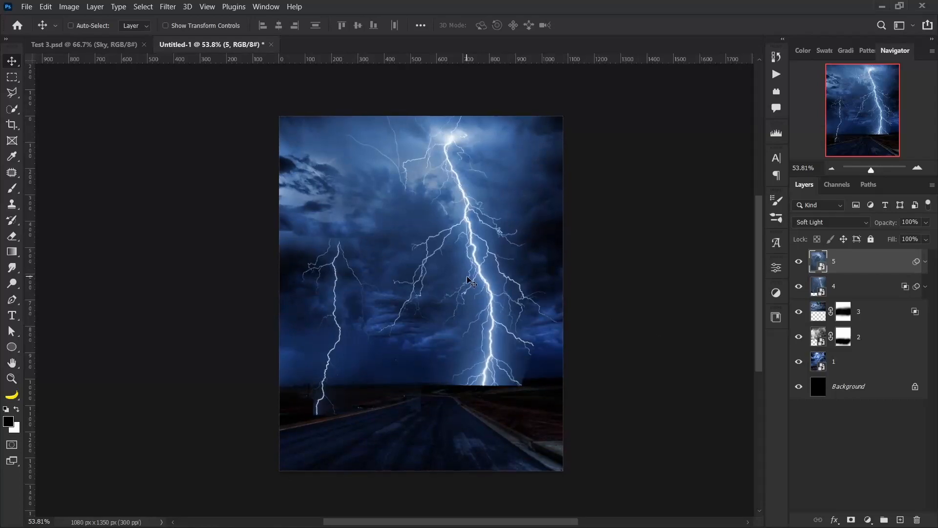
Step: Add a black-to-transparent Gradient Fill layer above layer 5 with Reflected style, a 0° angle and Reverse on
{"action": "left_click_drag", "start_coordinate": [552, 339], "coordinate": [550, 338]}
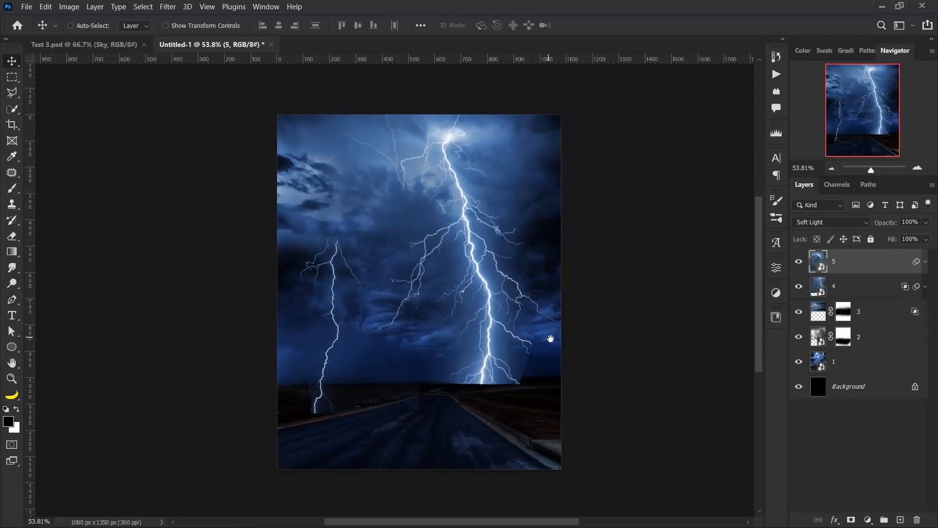
{"action": "left_click_drag", "start_coordinate": [468, 335], "coordinate": [465, 332]}
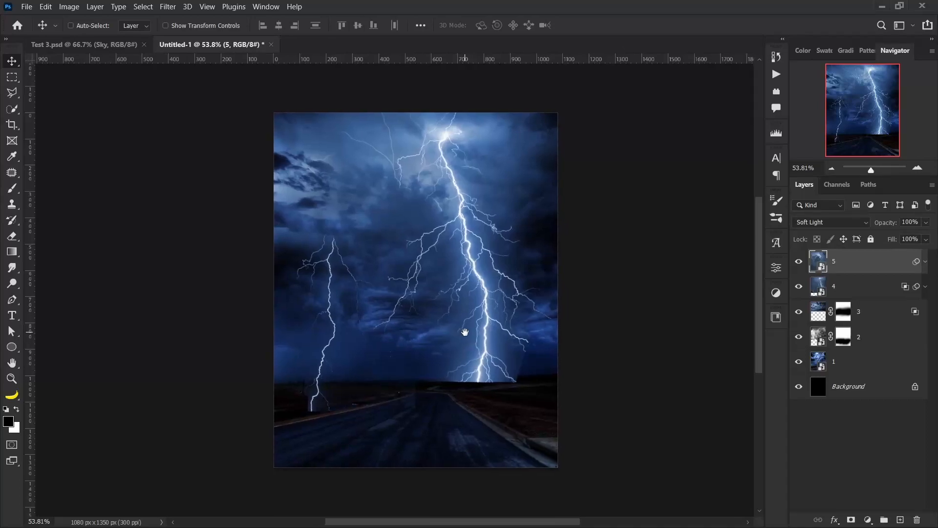
{"action": "left_click", "coordinate": [870, 520]}
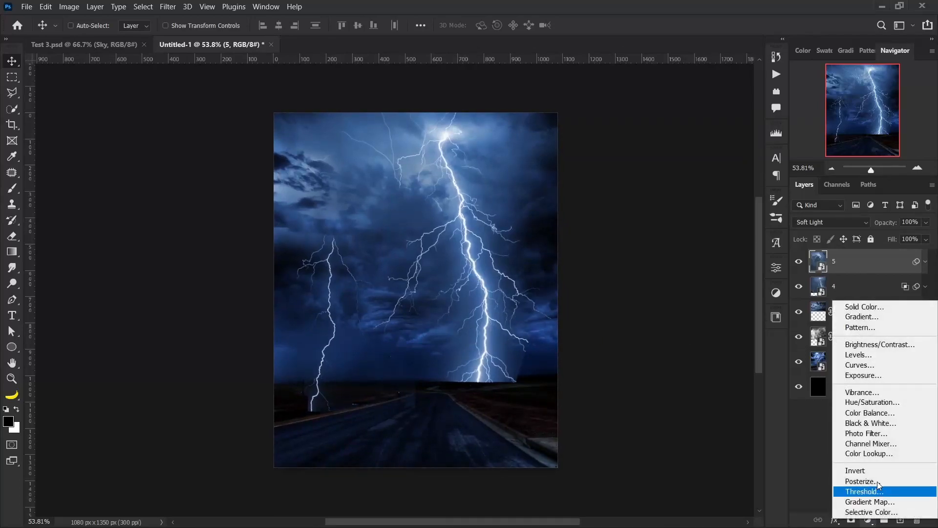
{"action": "left_click", "coordinate": [876, 318]}
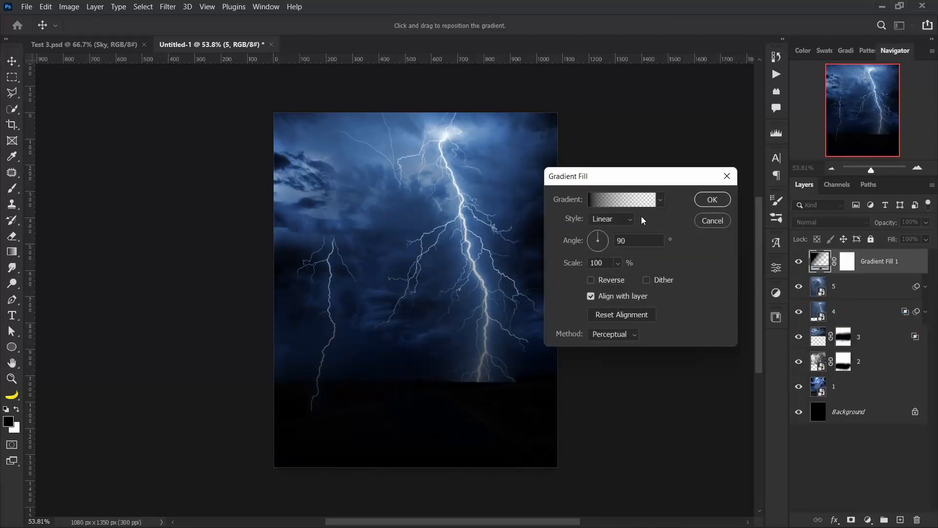
{"action": "left_click", "coordinate": [627, 219]}
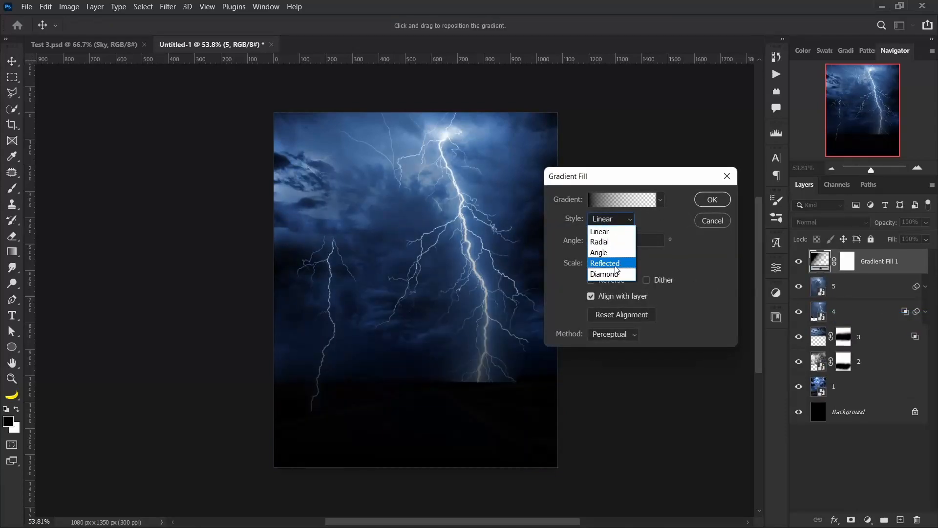
{"action": "left_click", "coordinate": [620, 264]}
{"action": "left_click_drag", "start_coordinate": [650, 176], "coordinate": [671, 180]}
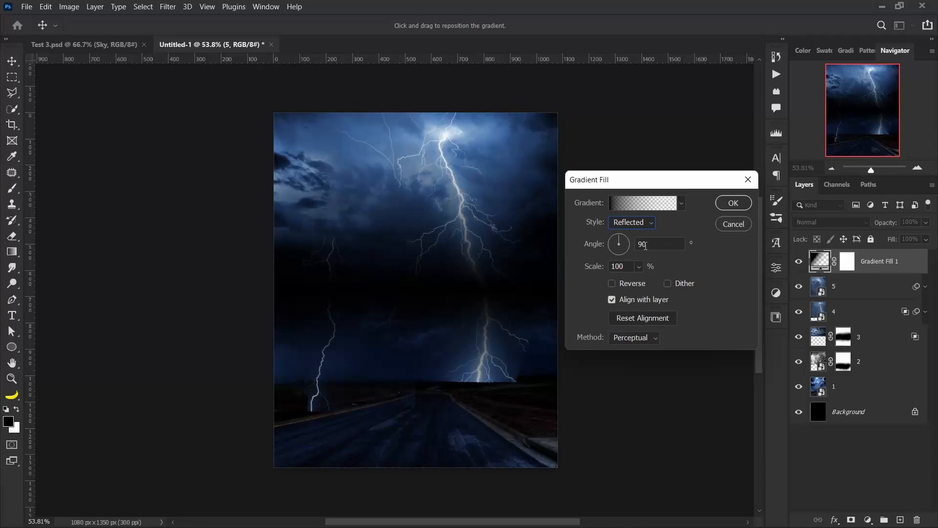
{"action": "type", "text": "0"}
{"action": "left_click", "coordinate": [638, 266]}
{"action": "left_click_drag", "start_coordinate": [639, 278], "coordinate": [650, 283]}
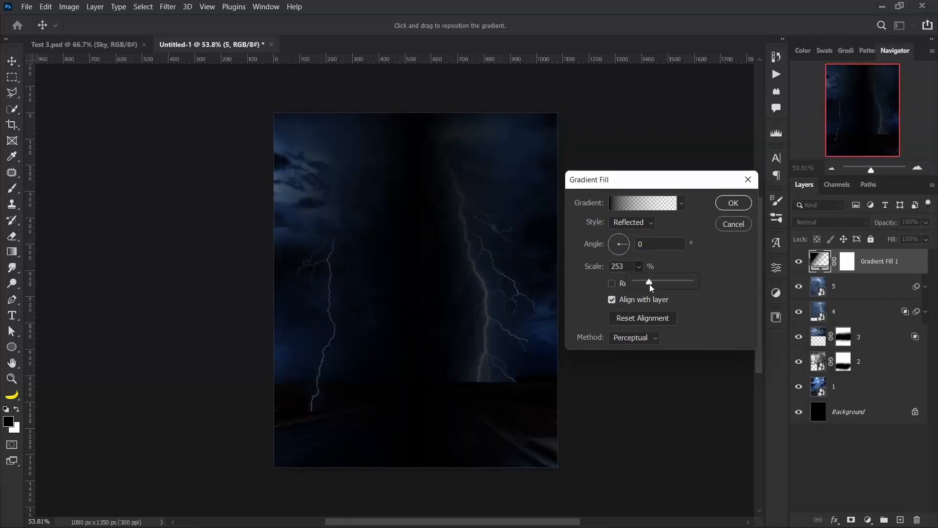
{"action": "left_click", "coordinate": [611, 283]}
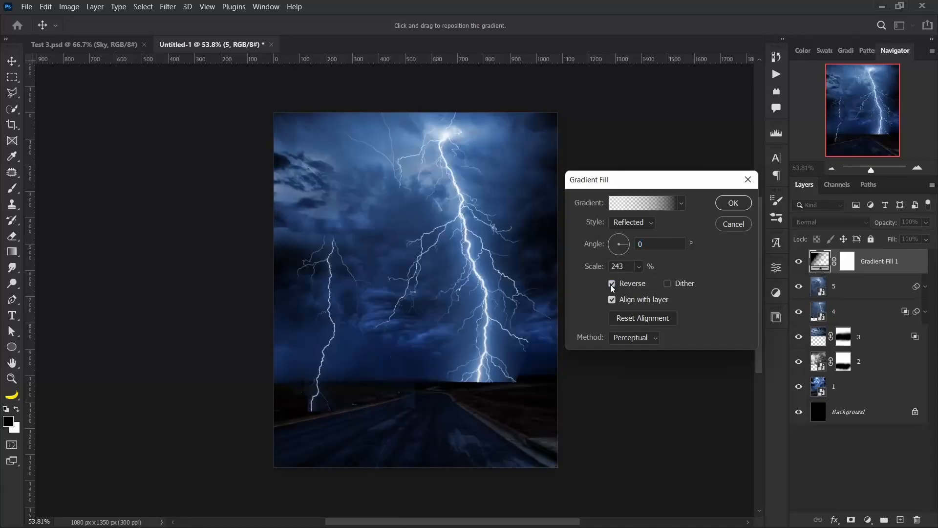
Step: Set the gradient fill's scale to 200%, apply it and compare the image with the fill hidden and shown
{"action": "left_click", "coordinate": [639, 267]}
{"action": "left_click_drag", "start_coordinate": [638, 281], "coordinate": [638, 282]}
{"action": "left_click", "coordinate": [592, 266]}
{"action": "type", "text": "200"}
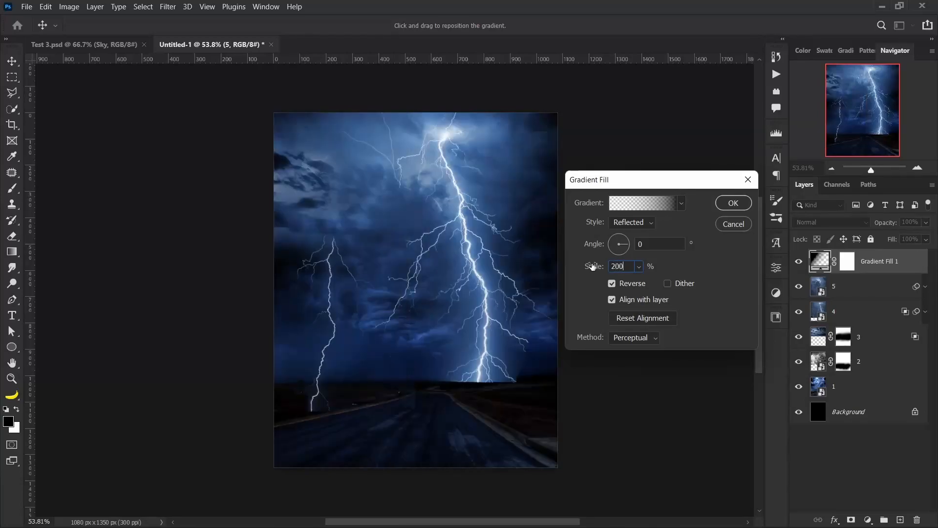
{"action": "left_click", "coordinate": [733, 203]}
{"action": "left_click", "coordinate": [801, 265]}
{"action": "left_click", "coordinate": [799, 262]}
Step: Save the document as the Photoshop file Bleeding Snowman_tut in the EP 2 folder
{"action": "scroll", "coordinate": [441, 292], "scroll_direction": "up", "scroll_amount": 1}
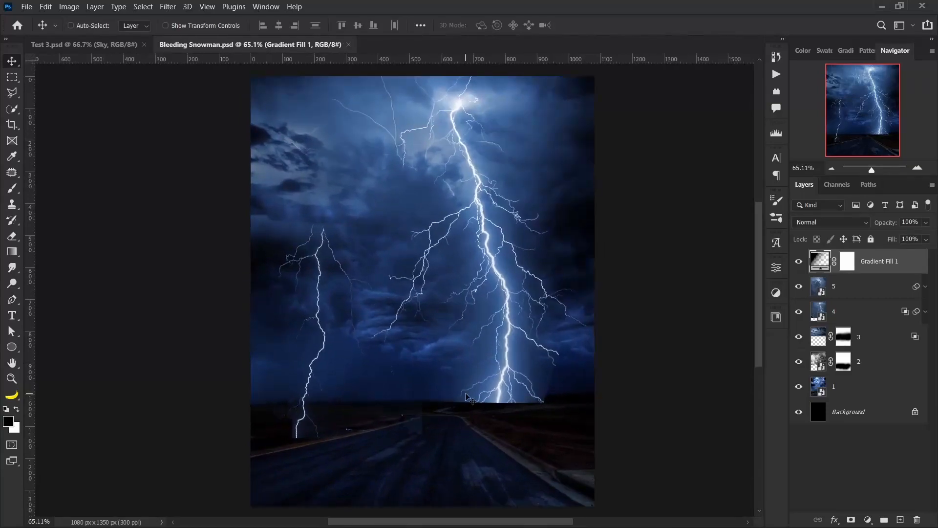
{"action": "left_click_drag", "start_coordinate": [467, 397], "coordinate": [461, 392]}
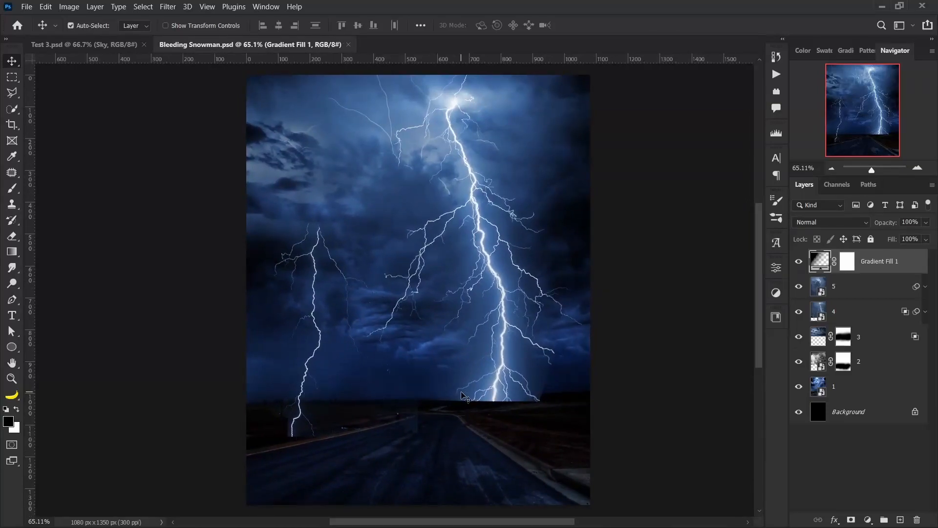
{"action": "key", "text": "ctrl+s"}
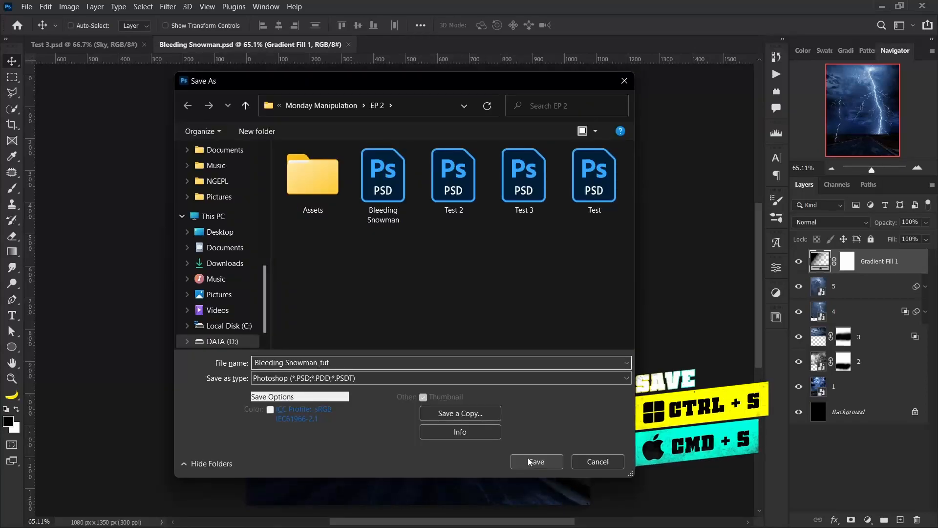
{"action": "left_click", "coordinate": [535, 461]}
Step: Group all layers above the background and name the group Sky
{"action": "left_click_drag", "start_coordinate": [425, 319], "coordinate": [420, 315]}
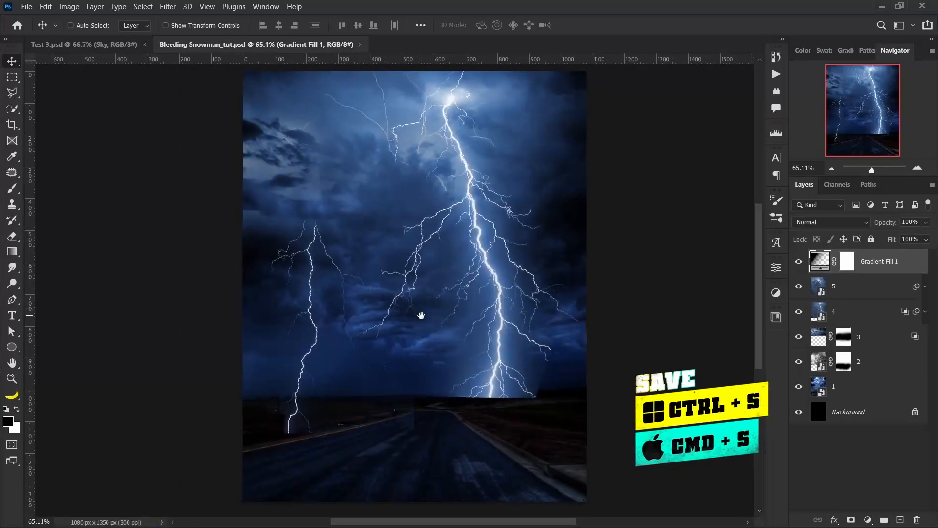
{"action": "left_click_drag", "start_coordinate": [489, 365], "coordinate": [488, 367]}
{"action": "left_click_drag", "start_coordinate": [469, 328], "coordinate": [474, 331]}
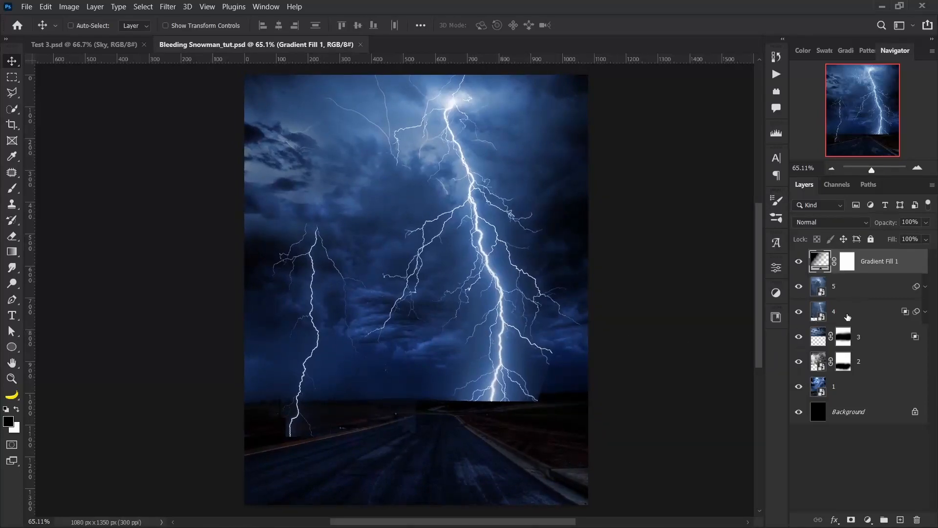
{"action": "left_click_drag", "start_coordinate": [531, 321], "coordinate": [527, 320]}
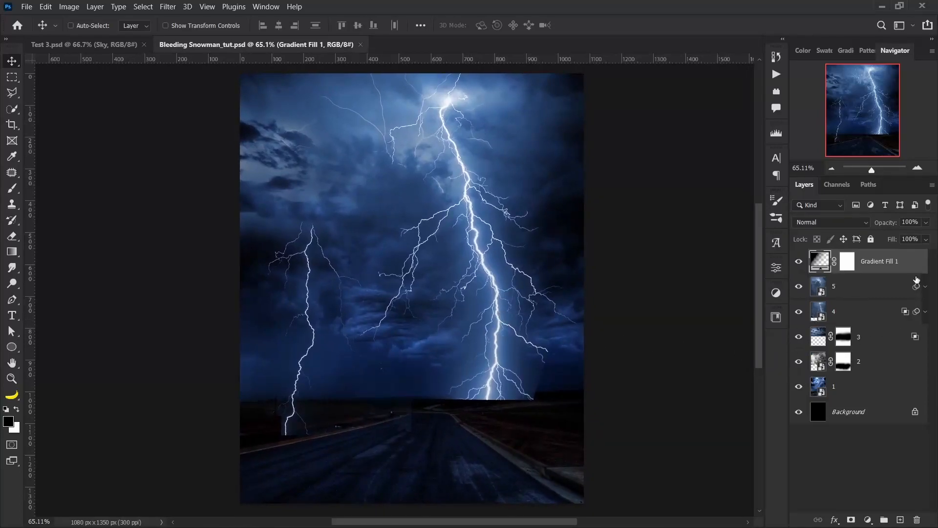
{"action": "left_click", "coordinate": [886, 385], "text": "shift"}
{"action": "key", "text": "ctrl+g"}
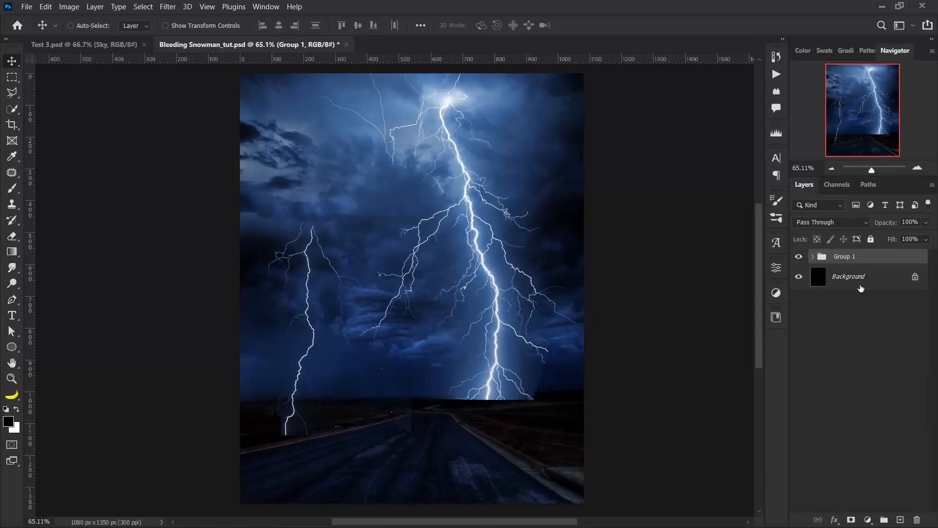
{"action": "double_click", "coordinate": [844, 257]}
{"action": "type", "text": "Sky"}
{"action": "key", "text": "Return"}
Step: Switch to the Assets folder in File Explorer and place the pexels-kasuma-908644 snow mountain image into the Photoshop document
{"action": "left_click_drag", "start_coordinate": [468, 316], "coordinate": [444, 323]}
{"action": "scroll", "coordinate": [444, 322], "scroll_direction": "down", "scroll_amount": 3}
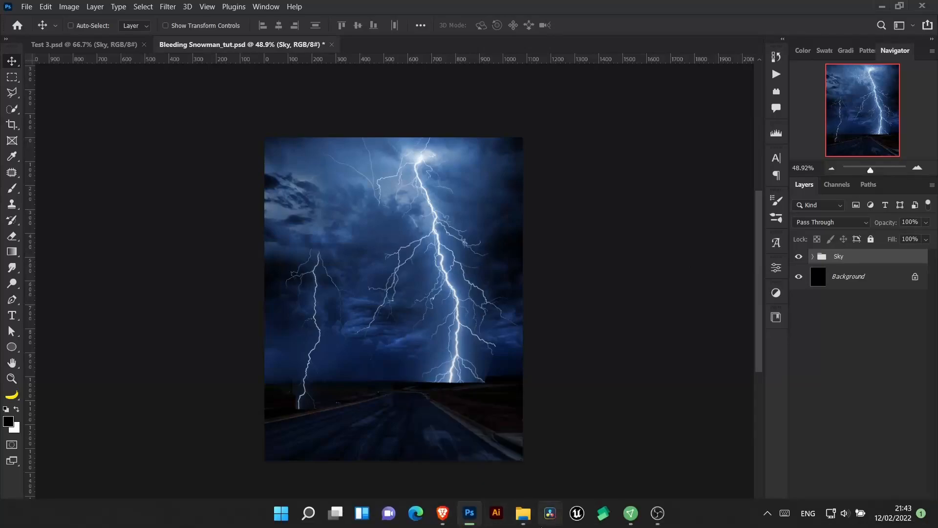
{"action": "left_click", "coordinate": [526, 522]}
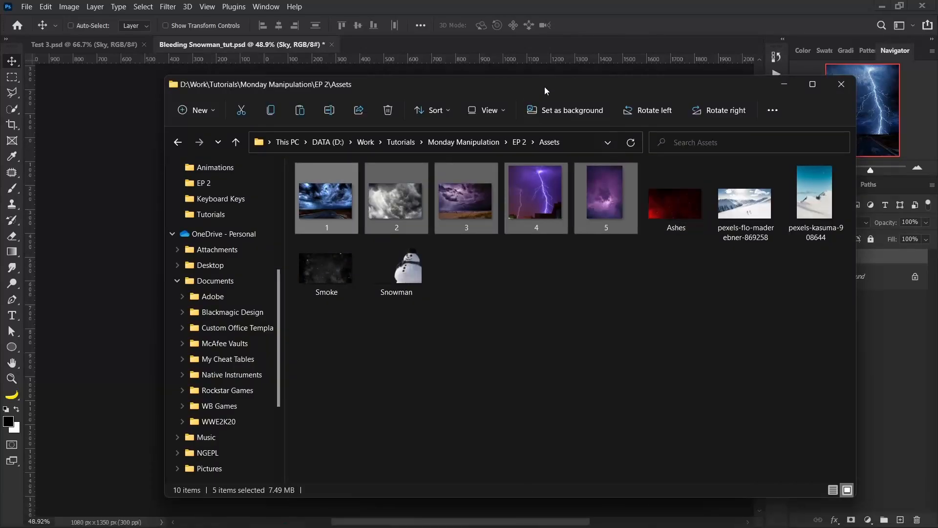
{"action": "left_click_drag", "start_coordinate": [544, 86], "coordinate": [551, 87]}
{"action": "left_click", "coordinate": [820, 218]}
{"action": "left_click", "coordinate": [741, 216]}
{"action": "left_click", "coordinate": [838, 214], "text": "ctrl"}
{"action": "left_click_drag", "start_coordinate": [838, 213], "coordinate": [495, 294]}
Step: Scale the placed mountain image to 7.11% so it spans the canvas width with its lower edge on the canvas bottom, and apply it
{"action": "left_click", "coordinate": [605, 25]}
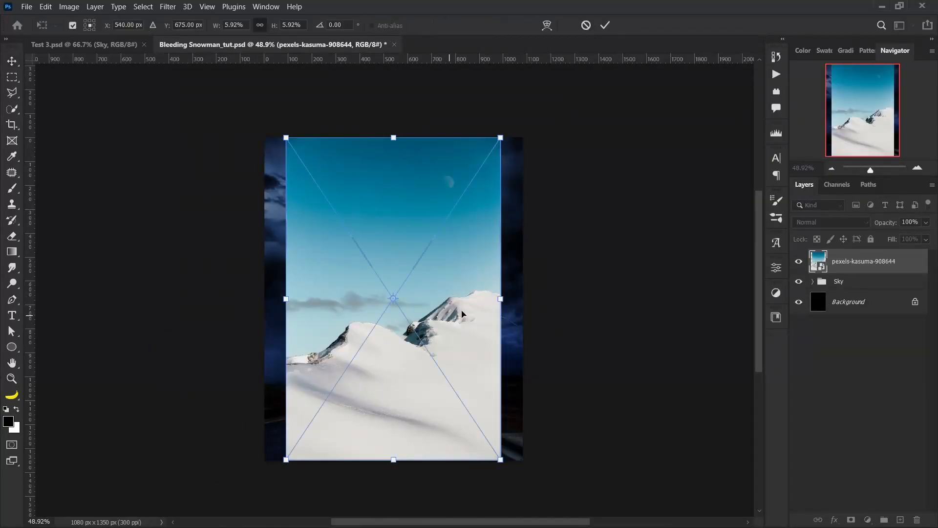
{"action": "left_click_drag", "start_coordinate": [500, 298], "coordinate": [522, 268]}
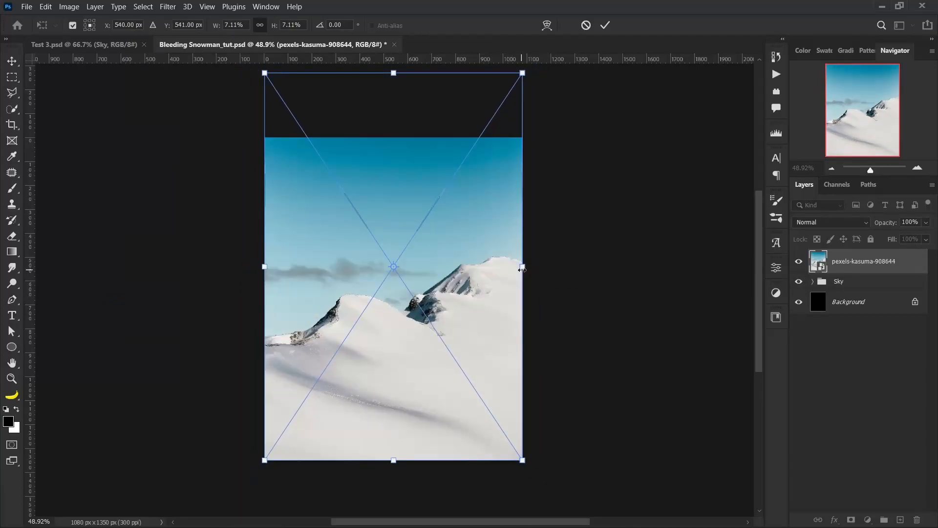
{"action": "key", "text": "Return"}
Step: Select the snowy mountains with a 35 px Quick Selection brush and add a layer mask that hides the blue sky
{"action": "scroll", "coordinate": [402, 377], "scroll_direction": "up", "scroll_amount": 2}
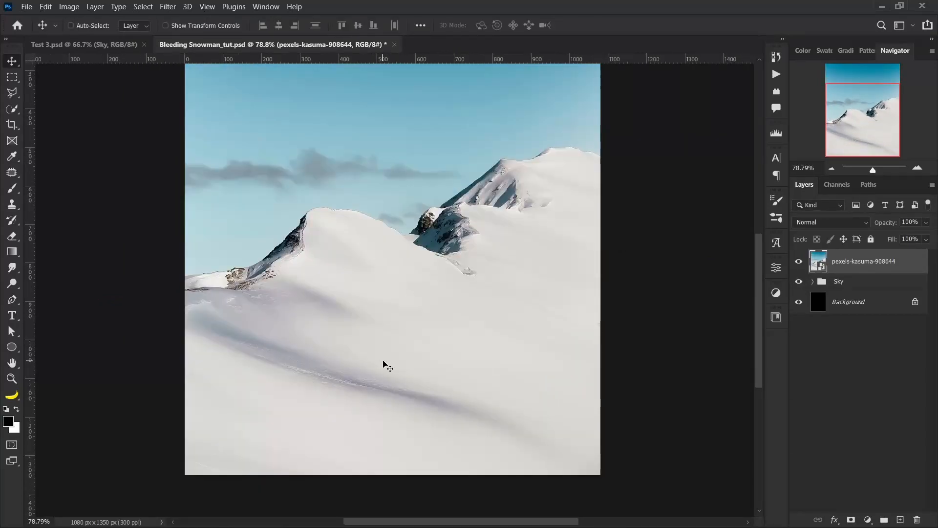
{"action": "key", "text": "w"}
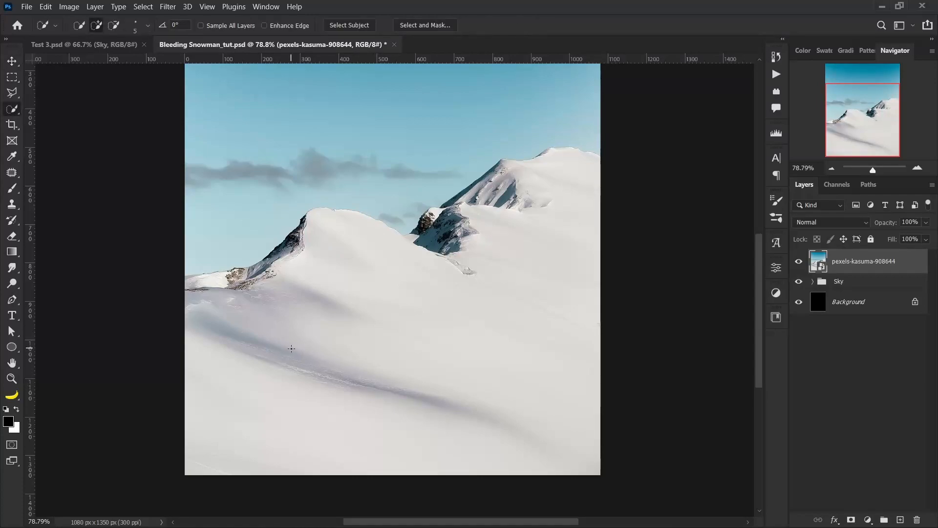
{"action": "key", "text": "bracketright"}
{"action": "key", "text": "bracketright"}
{"action": "key", "text": "bracketright"}
{"action": "key", "text": "bracketright"}
{"action": "key", "text": "bracketright"}
{"action": "key", "text": "bracketright"}
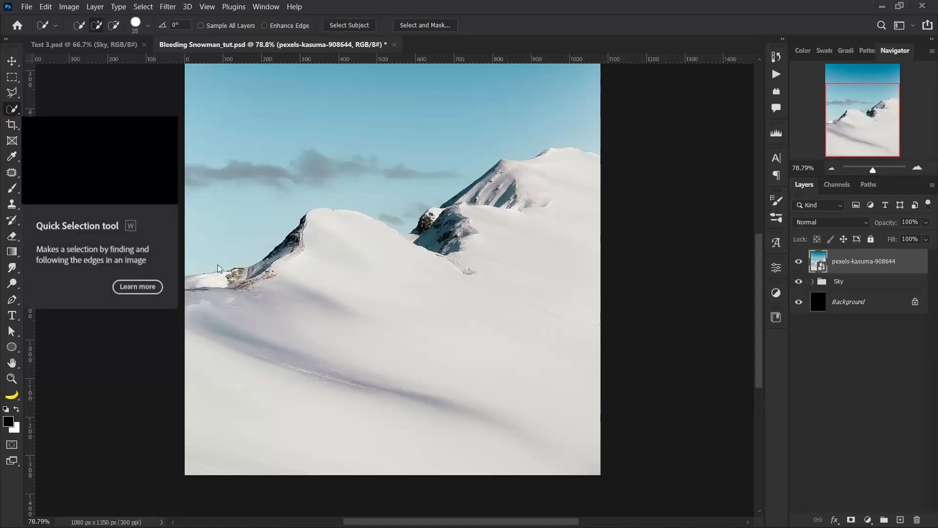
{"action": "mouse_move", "coordinate": [181, 302]}
{"action": "left_mouse_down"}
{"action": "mouse_move", "coordinate": [260, 281]}
{"action": "mouse_move", "coordinate": [307, 256]}
{"action": "mouse_move", "coordinate": [331, 229]}
{"action": "mouse_move", "coordinate": [419, 260]}
{"action": "mouse_move", "coordinate": [451, 250]}
{"action": "left_mouse_up"}
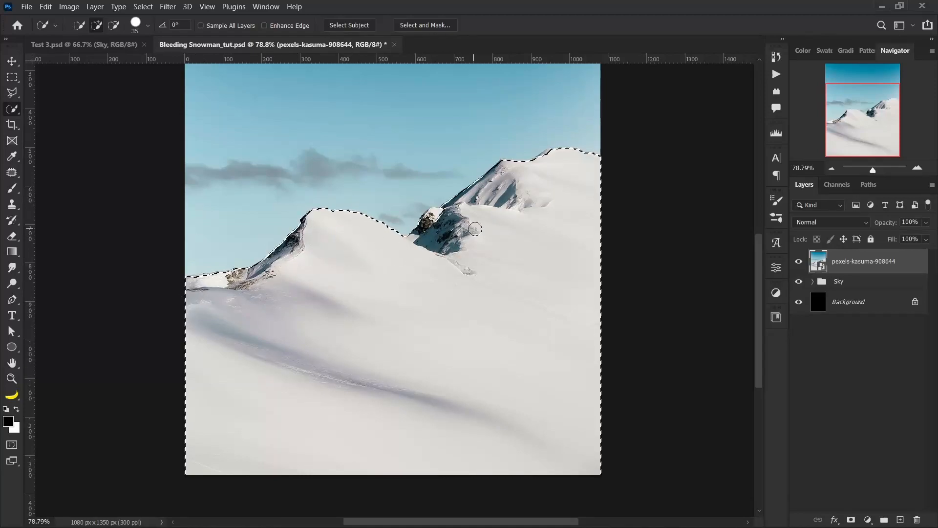
{"action": "left_click_drag", "start_coordinate": [334, 247], "coordinate": [342, 269]}
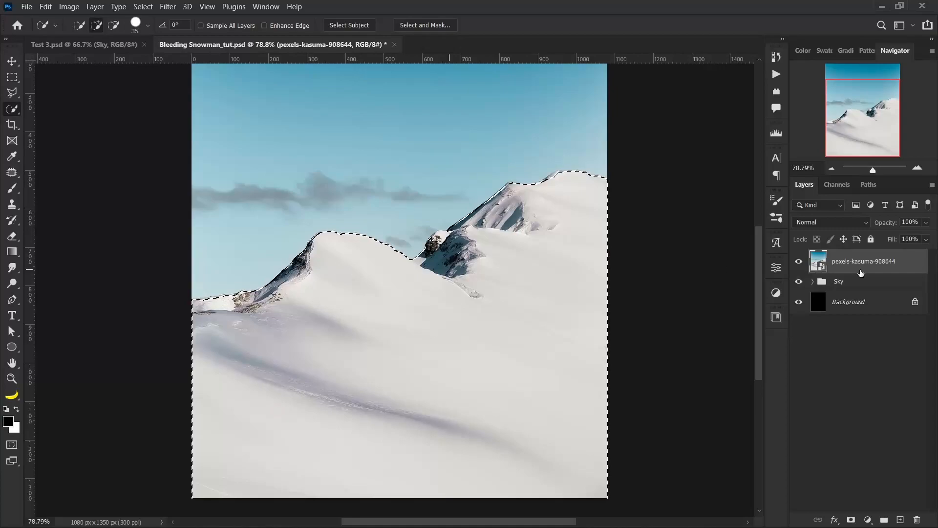
{"action": "left_click", "coordinate": [851, 520]}
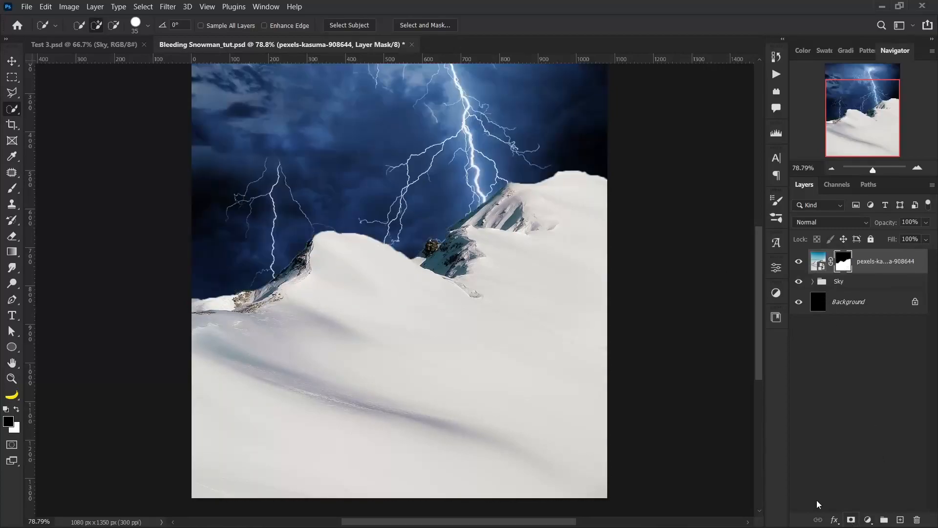
Step: Set up a black brush of 20 px size and 100% hardness for retouching the mountain layer's mask
{"action": "scroll", "coordinate": [503, 390], "scroll_direction": "down", "scroll_amount": 1}
{"action": "scroll", "coordinate": [473, 379], "scroll_direction": "up", "scroll_amount": 1}
{"action": "scroll", "coordinate": [483, 343], "scroll_direction": "up", "scroll_amount": 8}
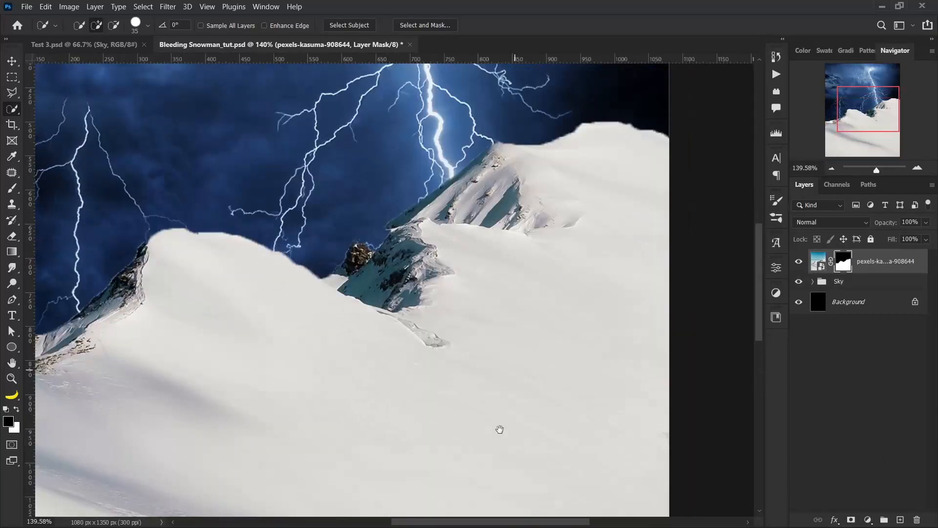
{"action": "scroll", "coordinate": [582, 264], "scroll_direction": "up", "scroll_amount": 3}
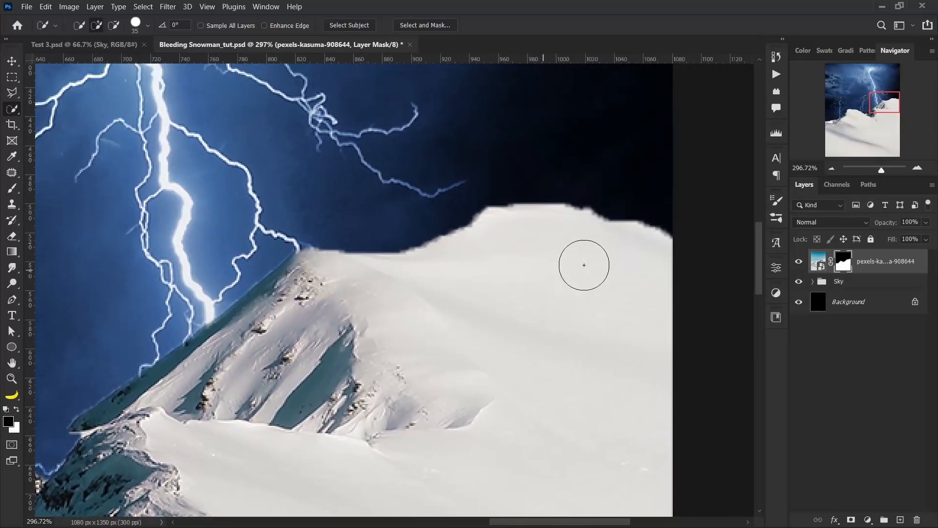
{"action": "key", "text": "b"}
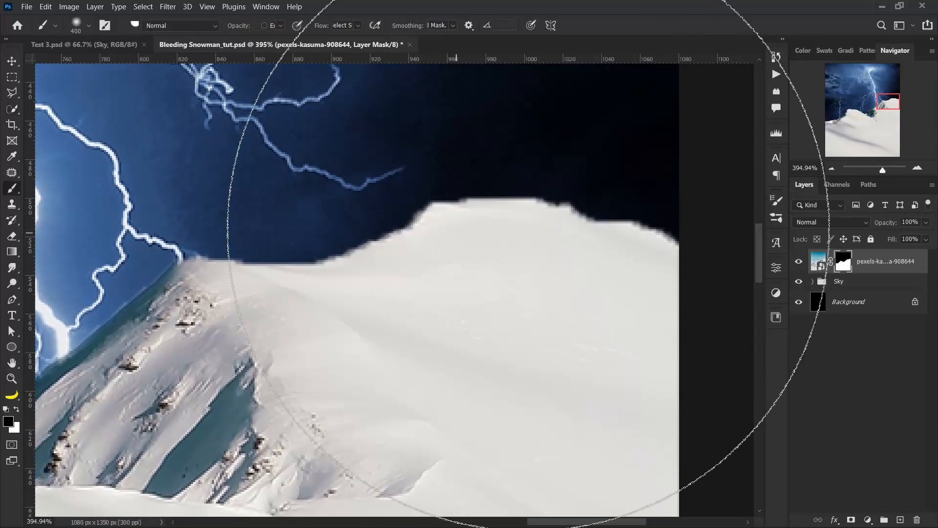
{"action": "key", "text": "bracketleft"}
{"action": "key", "text": "bracketleft"}
{"action": "key", "text": "bracketleft"}
{"action": "key", "text": "bracketleft"}
{"action": "key", "text": "bracketleft"}
{"action": "key", "text": "bracketleft"}
{"action": "key", "text": "bracketleft"}
{"action": "key", "text": "bracketleft"}
{"action": "key", "text": "bracketleft"}
{"action": "key", "text": "bracketleft"}
{"action": "key", "text": "bracketleft"}
{"action": "key", "text": "bracketleft"}
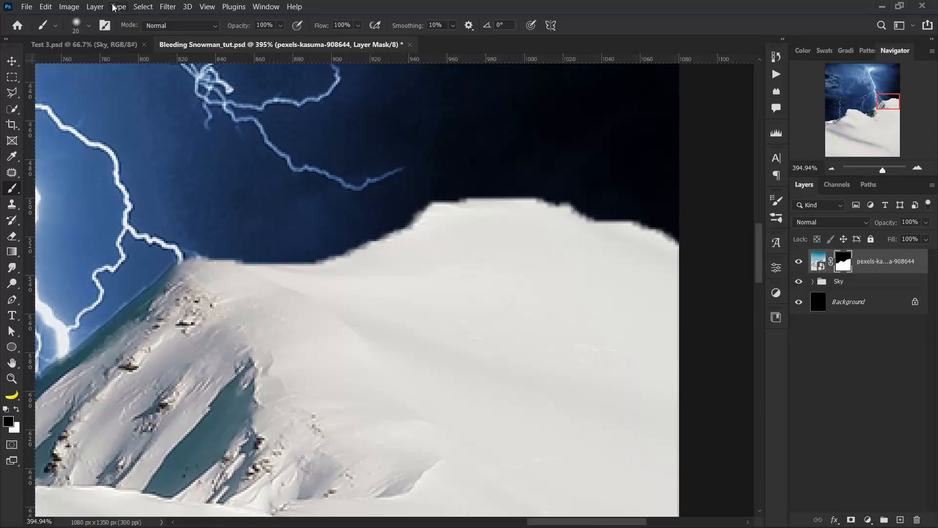
{"action": "left_click", "coordinate": [82, 32]}
{"action": "mouse_move", "coordinate": [87, 89]}
{"action": "left_mouse_down"}
{"action": "mouse_move", "coordinate": [225, 86]}
{"action": "mouse_move", "coordinate": [244, 54]}
{"action": "left_mouse_up"}
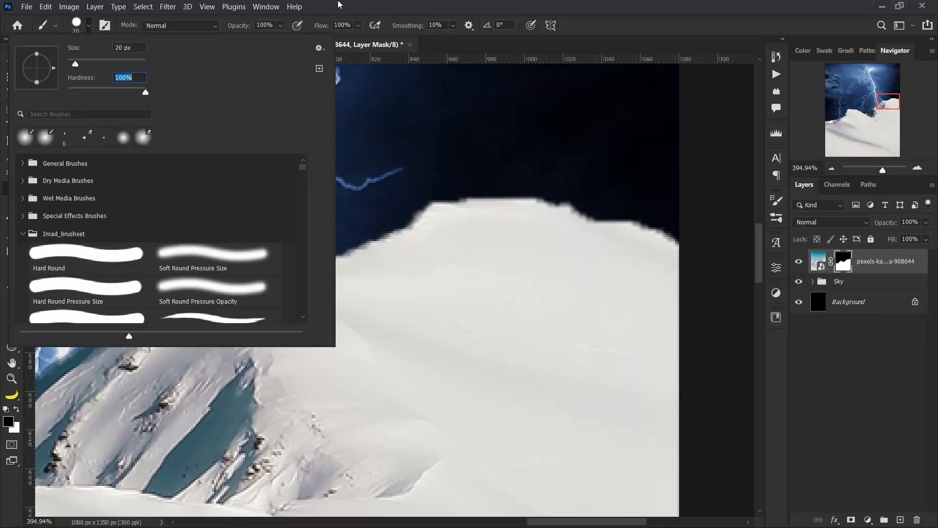
{"action": "key", "text": "Return"}
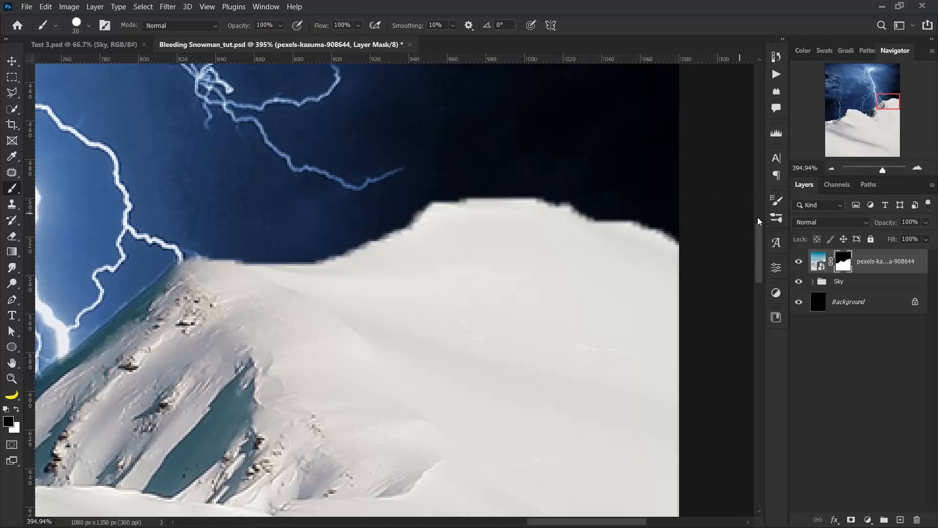
Step: Paint black on the mountain layer's mask along the ridge lines to clean up the cutout edge against the sky
{"action": "left_click_drag", "start_coordinate": [702, 242], "coordinate": [590, 204]}
{"action": "left_click_drag", "start_coordinate": [195, 342], "coordinate": [570, 201]}
{"action": "left_click_drag", "start_coordinate": [74, 481], "coordinate": [571, 349]}
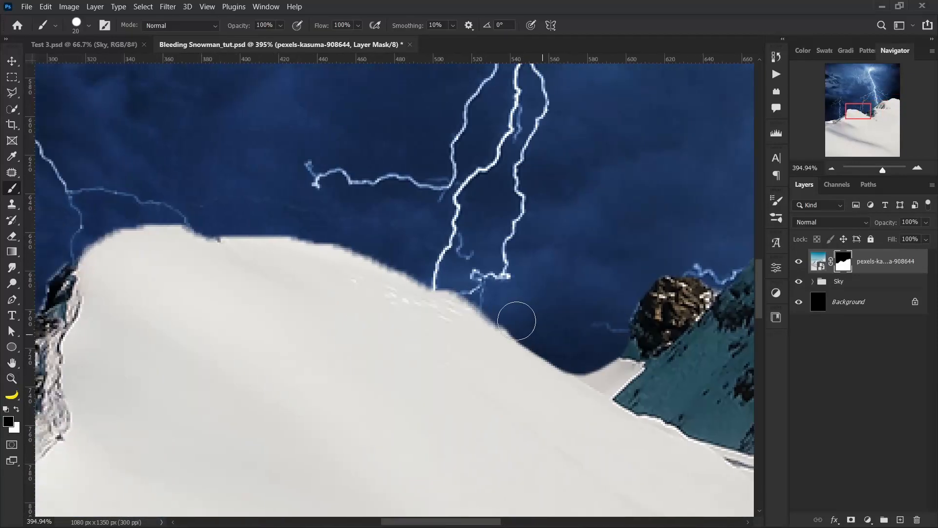
{"action": "left_click_drag", "start_coordinate": [73, 405], "coordinate": [315, 310]}
{"action": "scroll", "coordinate": [314, 310], "scroll_direction": "down", "scroll_amount": 8}
{"action": "scroll", "coordinate": [484, 244], "scroll_direction": "up", "scroll_amount": 1}
{"action": "scroll", "coordinate": [477, 245], "scroll_direction": "down", "scroll_amount": 1}
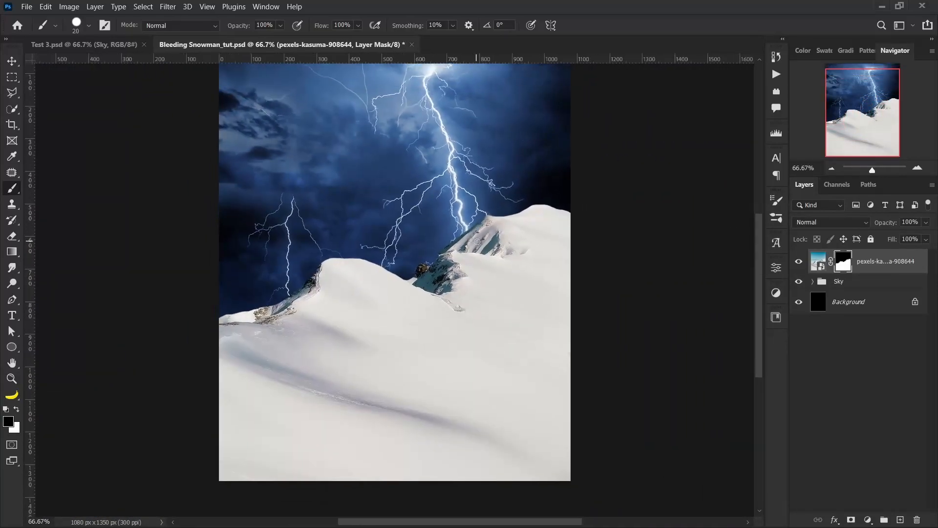
Step: Convert the masked mountain layer to a smart object
{"action": "key", "text": "v"}
{"action": "right_click", "coordinate": [919, 268]}
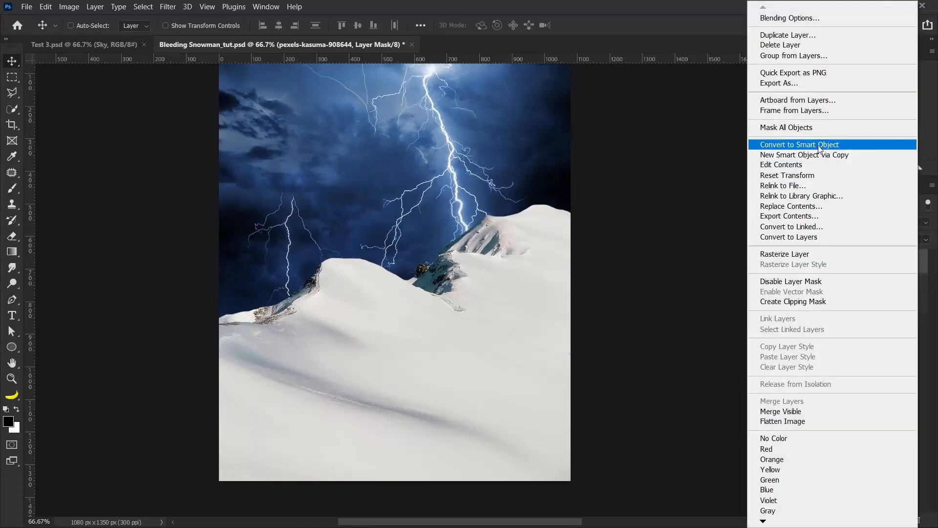
{"action": "left_click", "coordinate": [831, 148]}
{"action": "left_click_drag", "start_coordinate": [589, 236], "coordinate": [598, 248]}
{"action": "left_click_drag", "start_coordinate": [436, 250], "coordinate": [484, 257]}
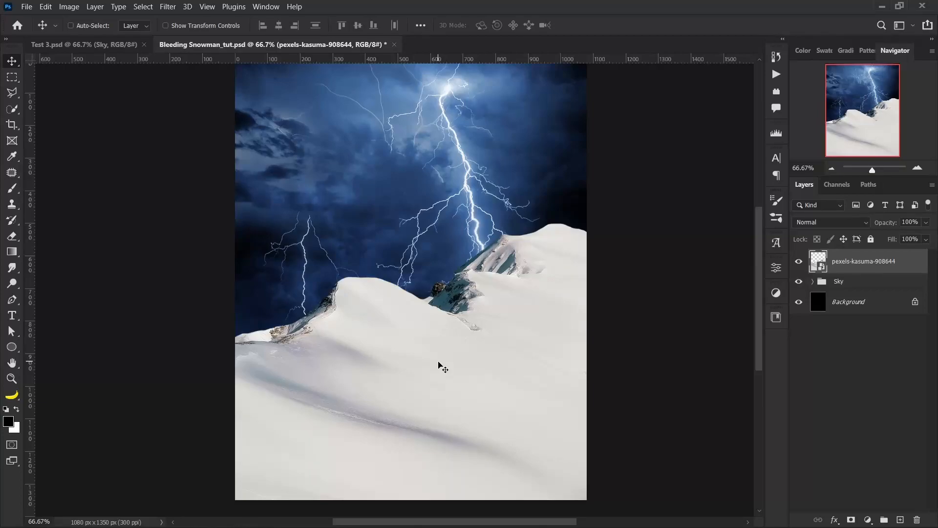
{"action": "key", "text": "space"}
{"action": "mouse_move", "coordinate": [505, 308]}
{"action": "left_mouse_down"}
{"action": "mouse_move", "coordinate": [517, 311]}
{"action": "mouse_move", "coordinate": [516, 323]}
{"action": "left_mouse_up"}
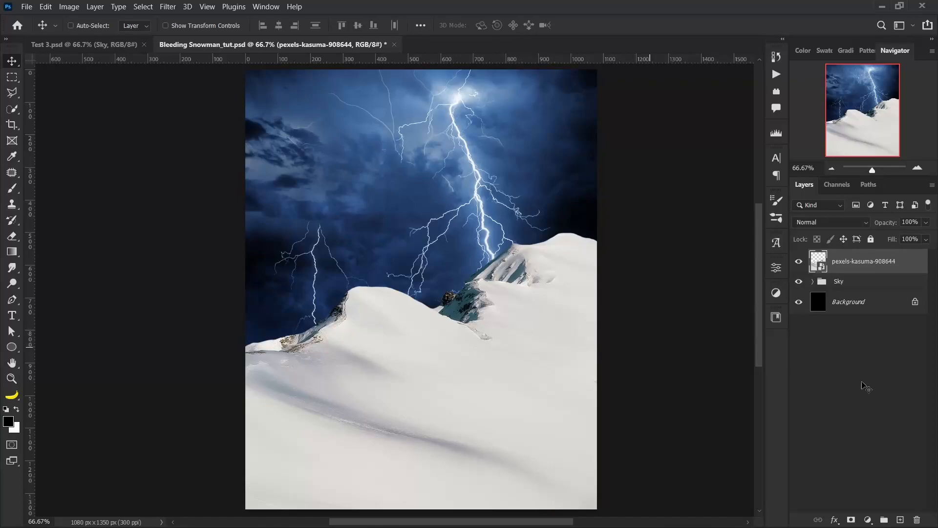
Step: Add a Brightness/Contrast adjustment layer above the mountain layer and clip it to that layer
{"action": "left_click", "coordinate": [867, 521]}
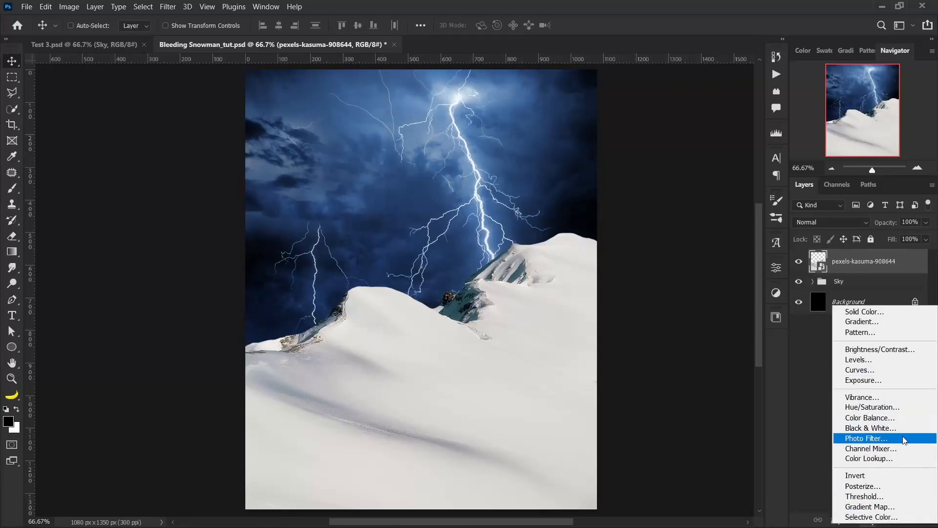
{"action": "left_click", "coordinate": [880, 349]}
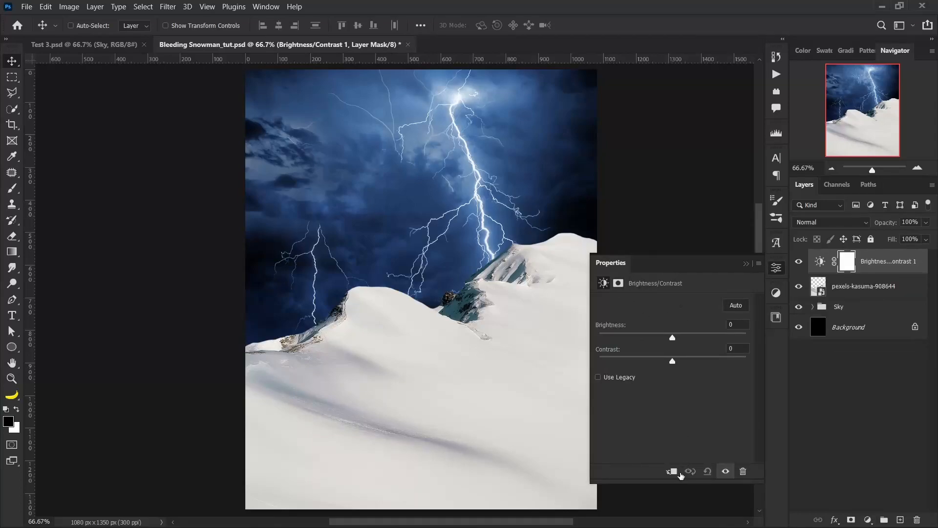
{"action": "left_click", "coordinate": [672, 475]}
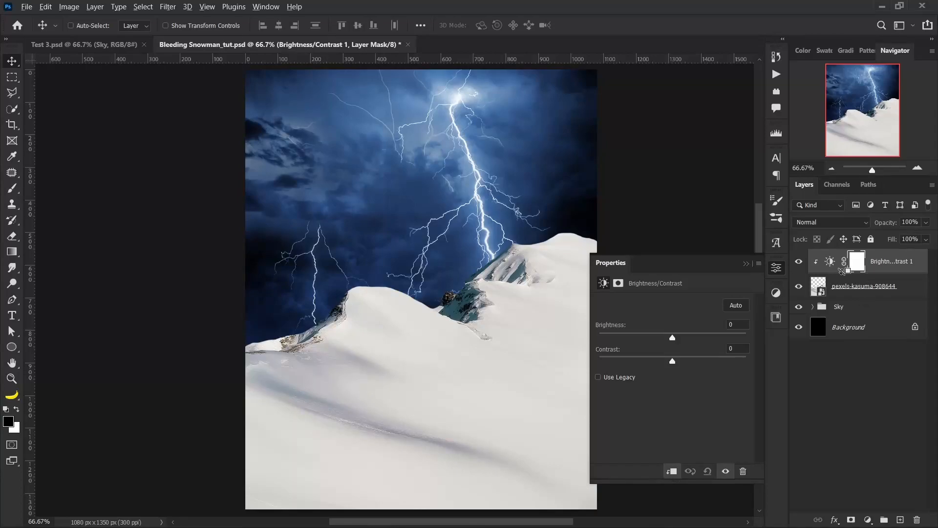
{"action": "left_click", "coordinate": [840, 274], "text": "alt"}
{"action": "left_click", "coordinate": [840, 275], "text": "alt"}
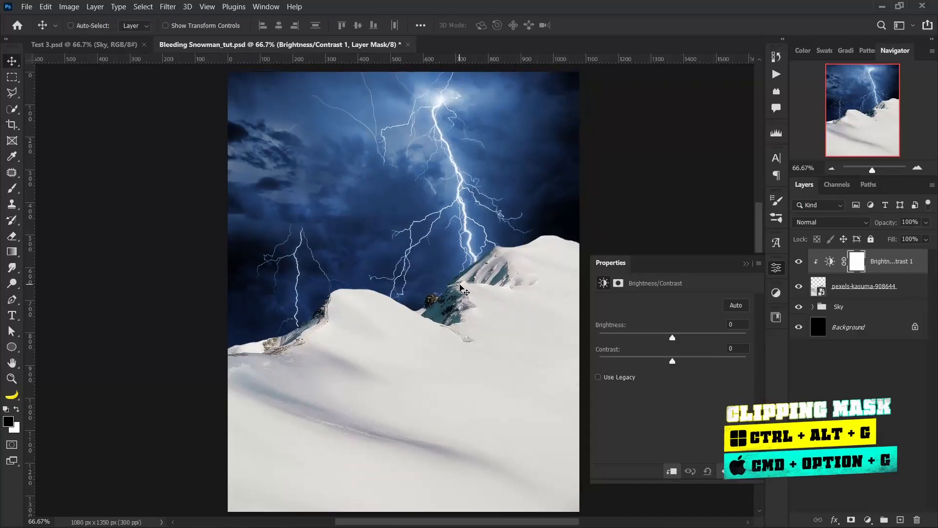
{"action": "left_click_drag", "start_coordinate": [459, 282], "coordinate": [460, 284]}
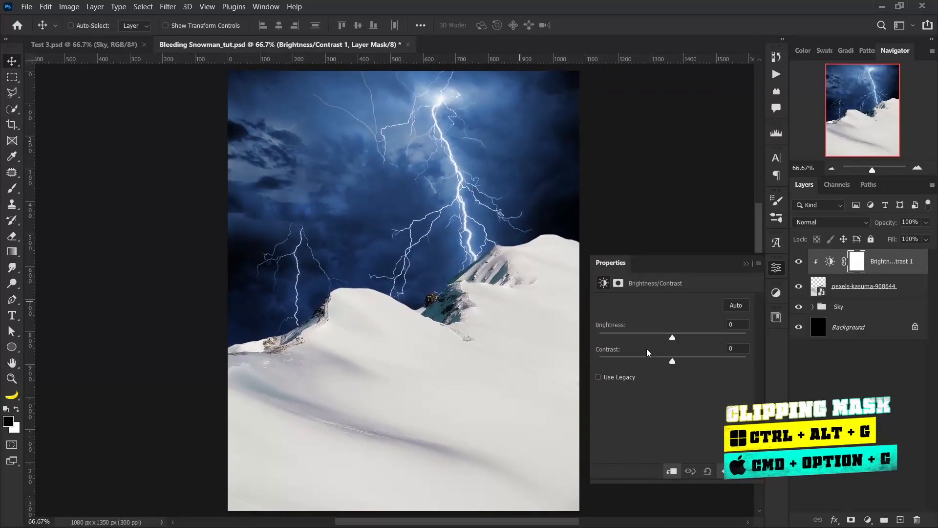
Step: Darken the mountain by setting the adjustment's Brightness to -90 and Contrast to 10
{"action": "left_click_drag", "start_coordinate": [673, 337], "coordinate": [679, 371]}
{"action": "left_click", "coordinate": [741, 328]}
{"action": "type", "text": "-90"}
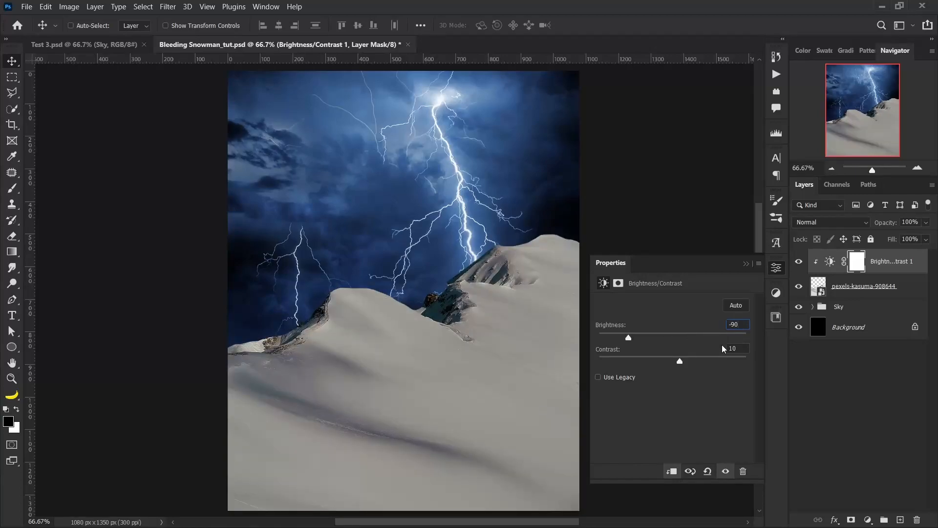
{"action": "left_click", "coordinate": [747, 264]}
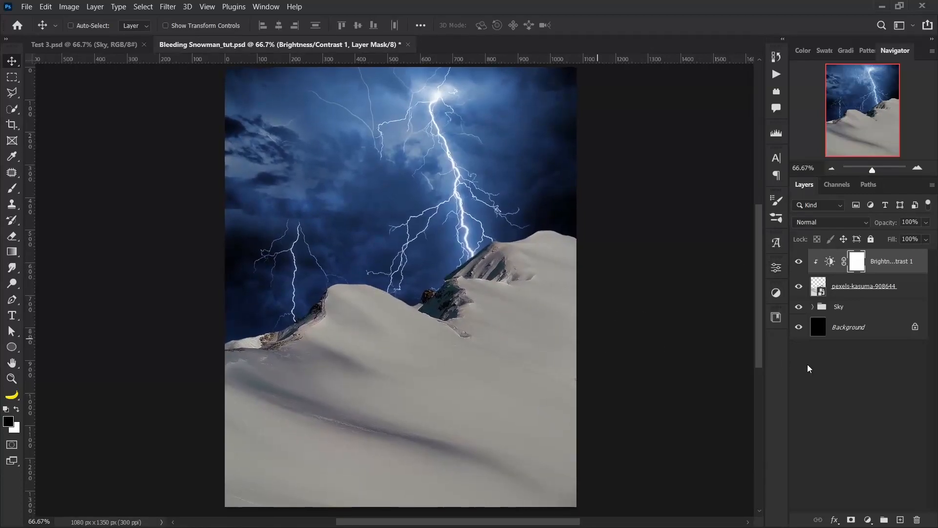
Step: Add an Exposure adjustment layer clipped to the mountain and set its Exposure to -3
{"action": "left_click", "coordinate": [868, 519]}
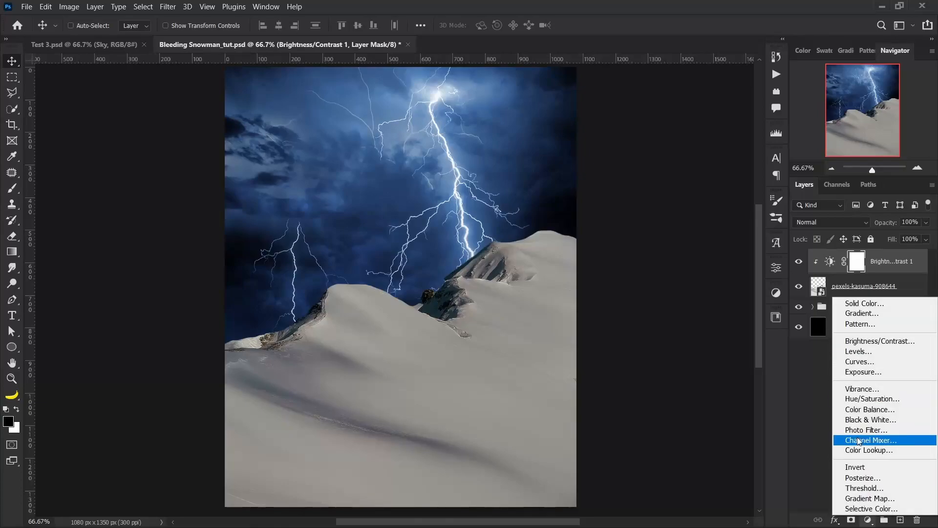
{"action": "left_click", "coordinate": [867, 373]}
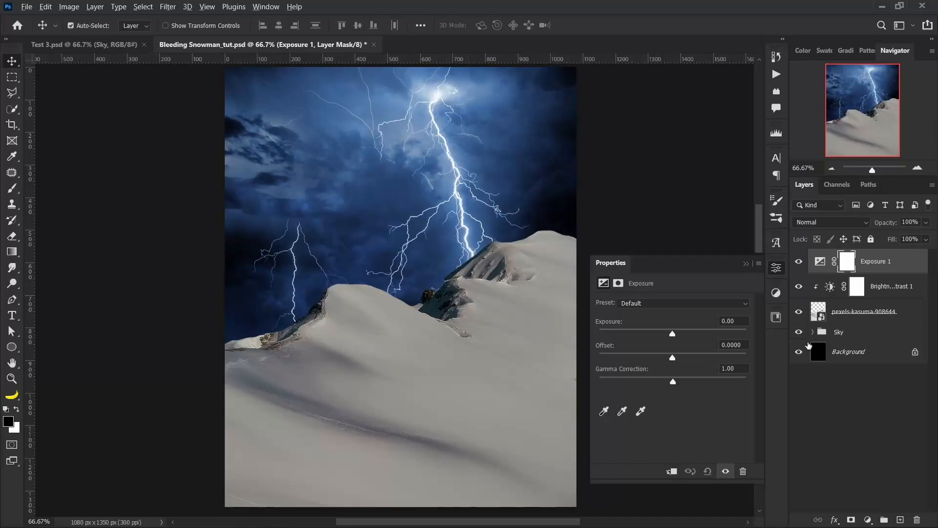
{"action": "key", "text": "ctrl+alt+g"}
{"action": "left_click_drag", "start_coordinate": [674, 332], "coordinate": [647, 329]}
{"action": "left_click", "coordinate": [747, 321]}
{"action": "type", "text": "-3"}
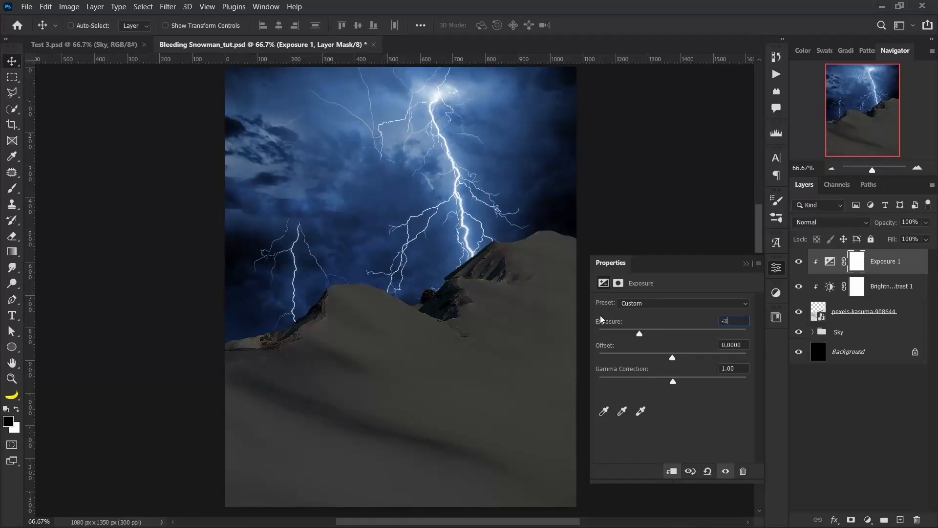
{"action": "left_click", "coordinate": [747, 264]}
Step: Add a Curves adjustment layer clipped to the mountain and pull the RGB midtones slightly down
{"action": "scroll", "coordinate": [386, 301], "scroll_direction": "down", "scroll_amount": 1}
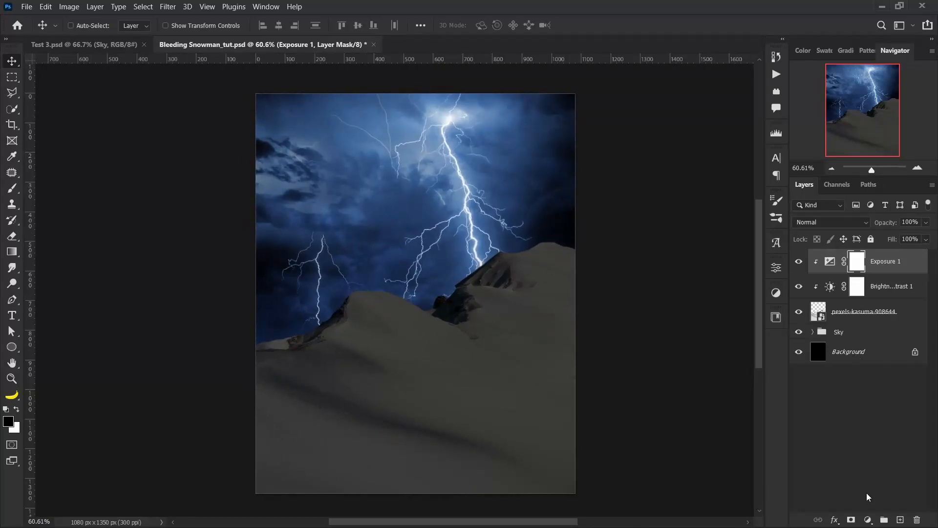
{"action": "left_click", "coordinate": [868, 520]}
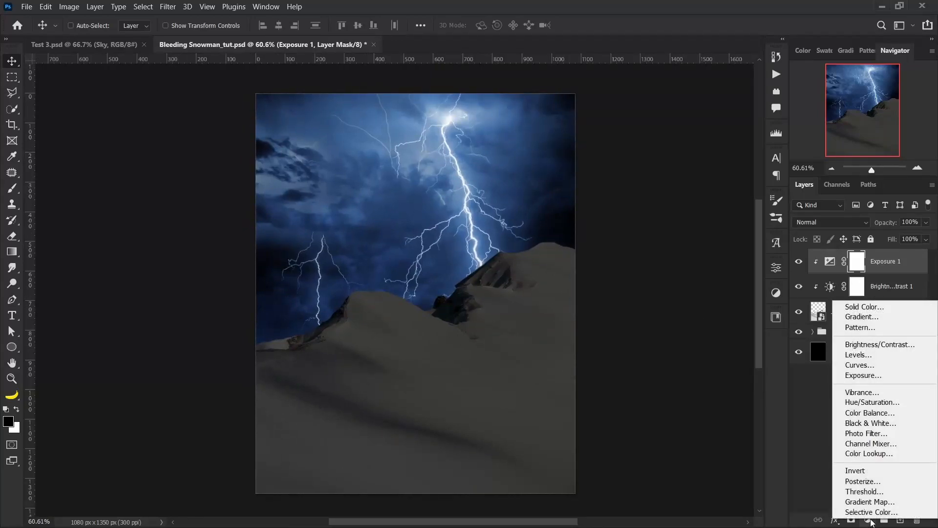
{"action": "left_click", "coordinate": [879, 367]}
{"action": "left_click_drag", "start_coordinate": [675, 394], "coordinate": [686, 402]}
{"action": "key", "text": "ctrl+alt+g"}
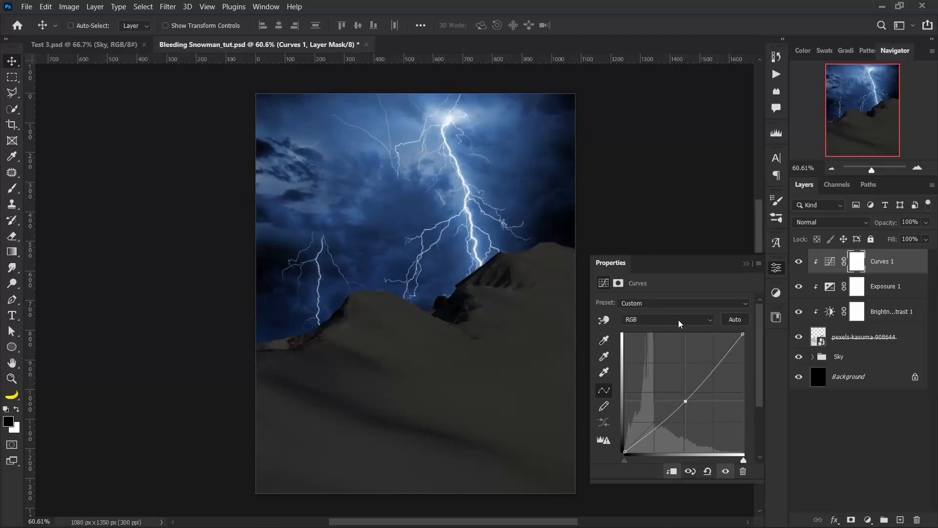
Step: Tint the mountain blue in Curves by raising the Blue channel's midtones and lowering the Red channel's midtones
{"action": "left_click", "coordinate": [691, 322]}
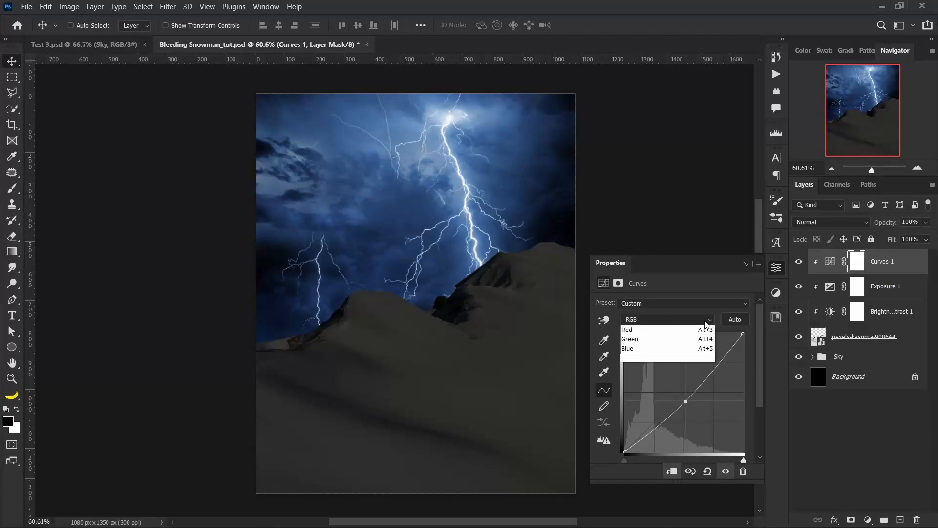
{"action": "left_click", "coordinate": [667, 360]}
{"action": "mouse_move", "coordinate": [683, 394]}
{"action": "left_mouse_down"}
{"action": "mouse_move", "coordinate": [671, 372]}
{"action": "mouse_move", "coordinate": [681, 385]}
{"action": "left_mouse_up"}
{"action": "left_click", "coordinate": [674, 321]}
{"action": "left_click", "coordinate": [661, 338]}
{"action": "left_click_drag", "start_coordinate": [682, 392], "coordinate": [690, 401]}
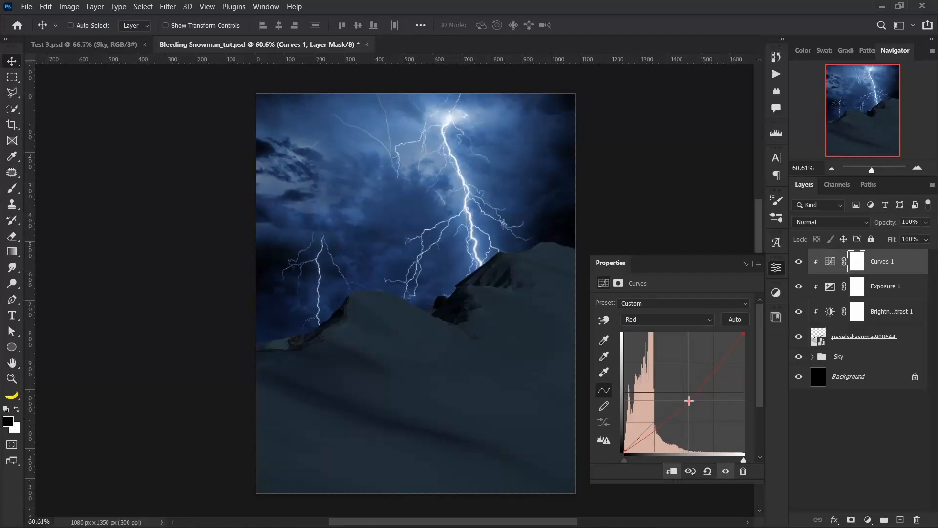
Step: Examine the darkened mountain's ridge edges, rocks and snow surface up close against the sky
{"action": "scroll", "coordinate": [430, 324], "scroll_direction": "up", "scroll_amount": 5}
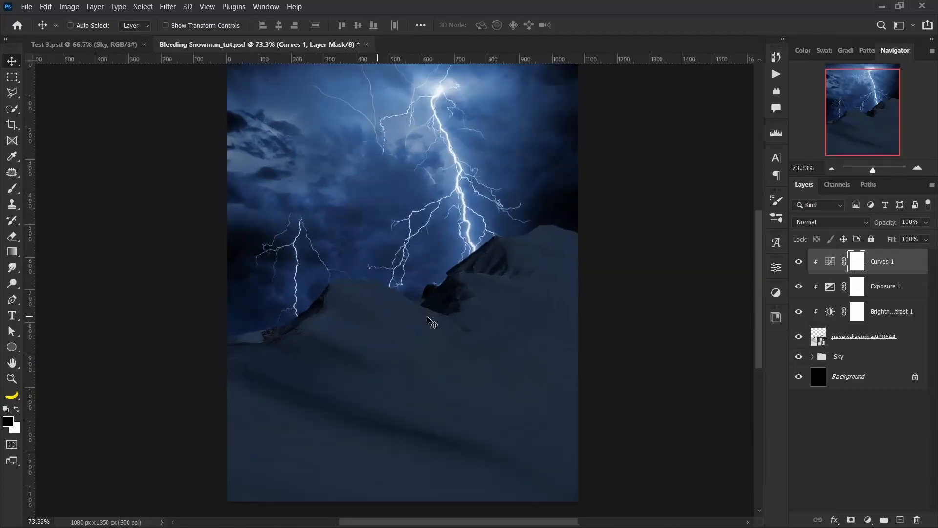
{"action": "scroll", "coordinate": [436, 268], "scroll_direction": "down", "scroll_amount": 5}
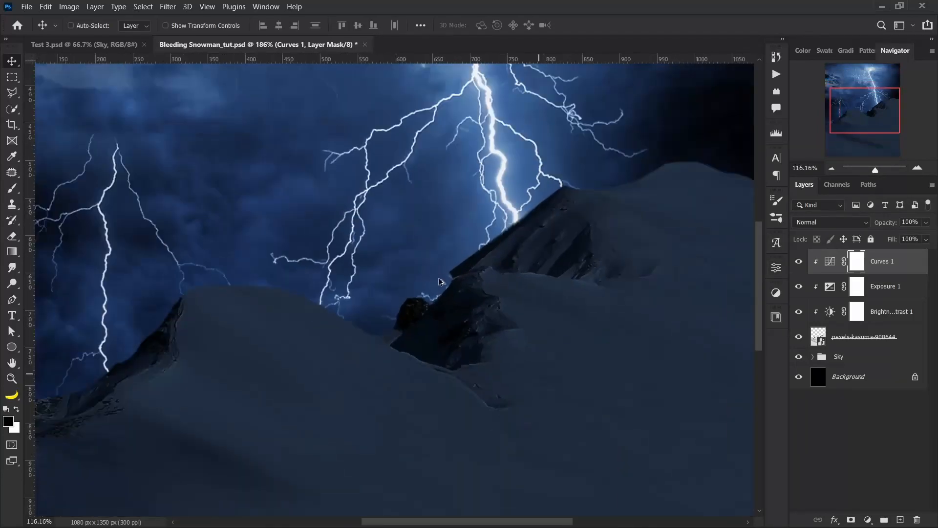
{"action": "scroll", "coordinate": [462, 270], "scroll_direction": "up", "scroll_amount": 8}
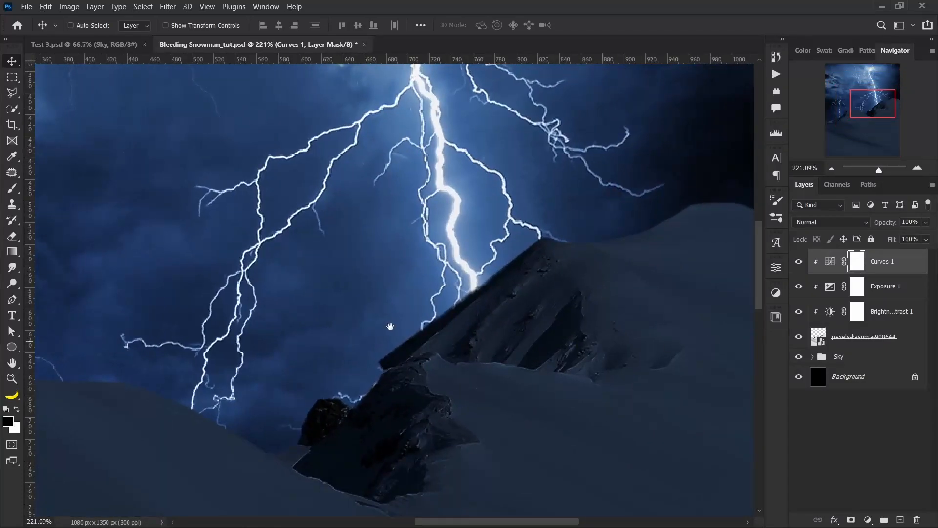
{"action": "left_click_drag", "start_coordinate": [432, 335], "coordinate": [419, 323]}
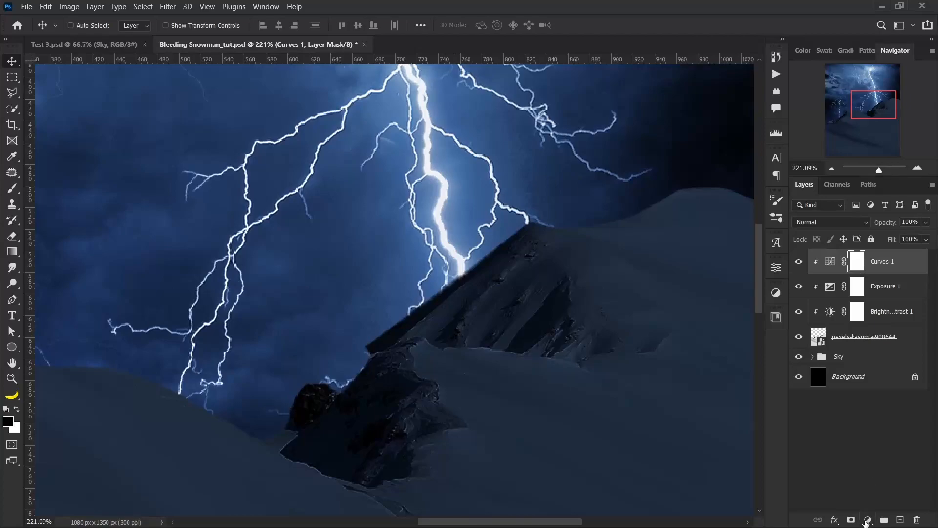
{"action": "left_click", "coordinate": [867, 521]}
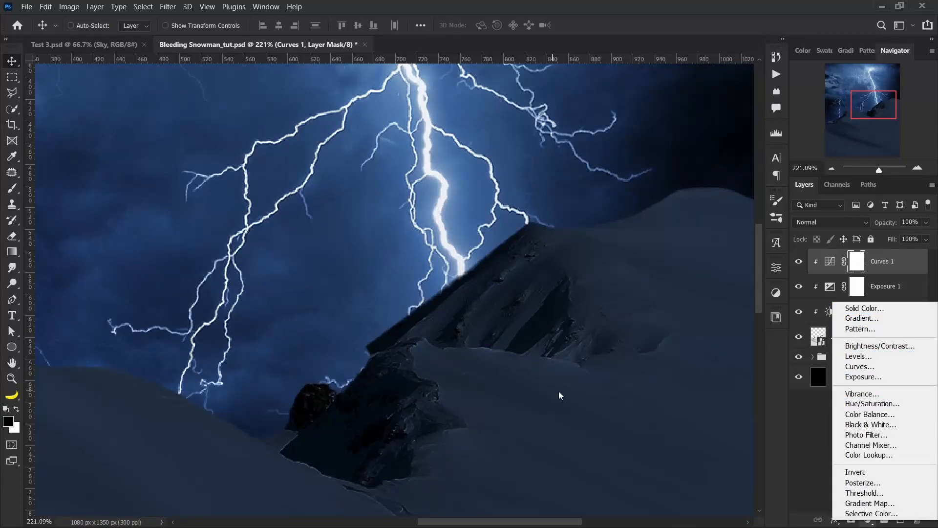
{"action": "left_click", "coordinate": [527, 361]}
{"action": "scroll", "coordinate": [529, 364], "scroll_direction": "down", "scroll_amount": 8}
{"action": "left_click_drag", "start_coordinate": [547, 405], "coordinate": [532, 327]}
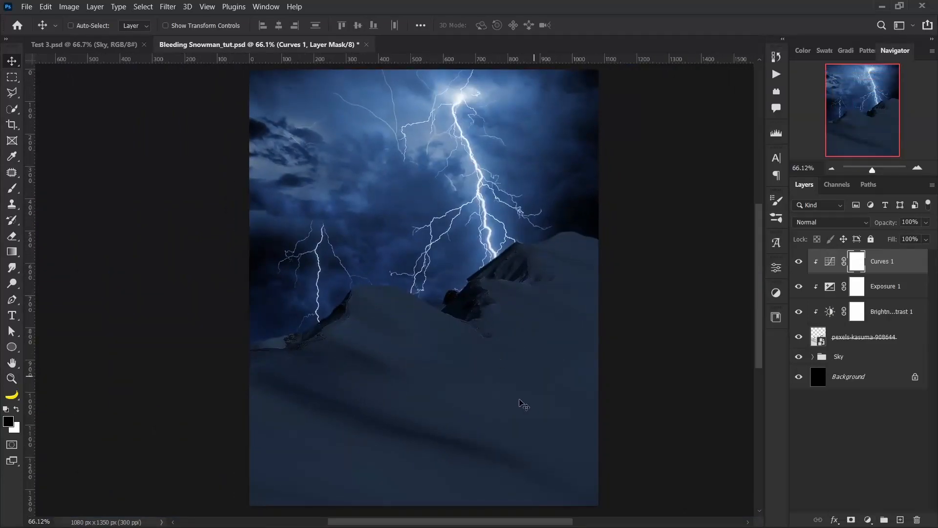
{"action": "scroll", "coordinate": [541, 389], "scroll_direction": "up", "scroll_amount": 5}
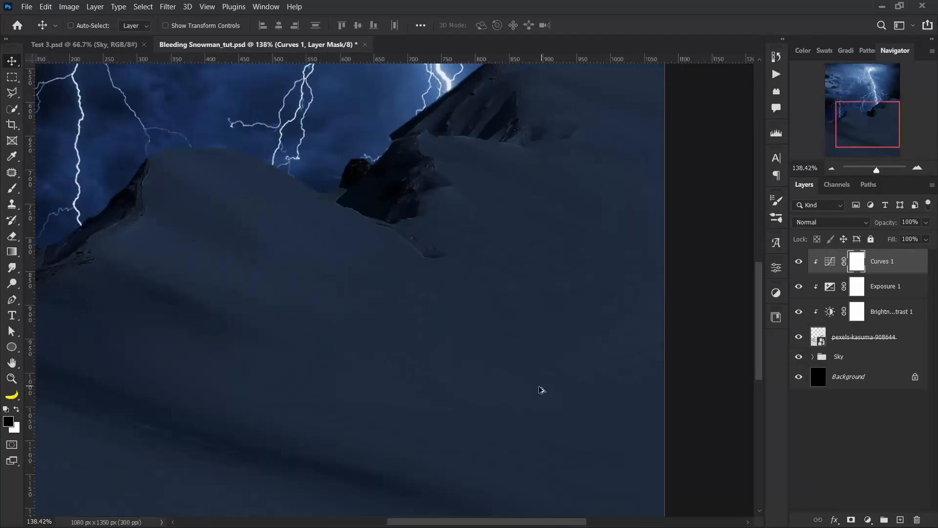
{"action": "left_click_drag", "start_coordinate": [542, 389], "coordinate": [520, 350]}
{"action": "scroll", "coordinate": [521, 352], "scroll_direction": "down", "scroll_amount": 6}
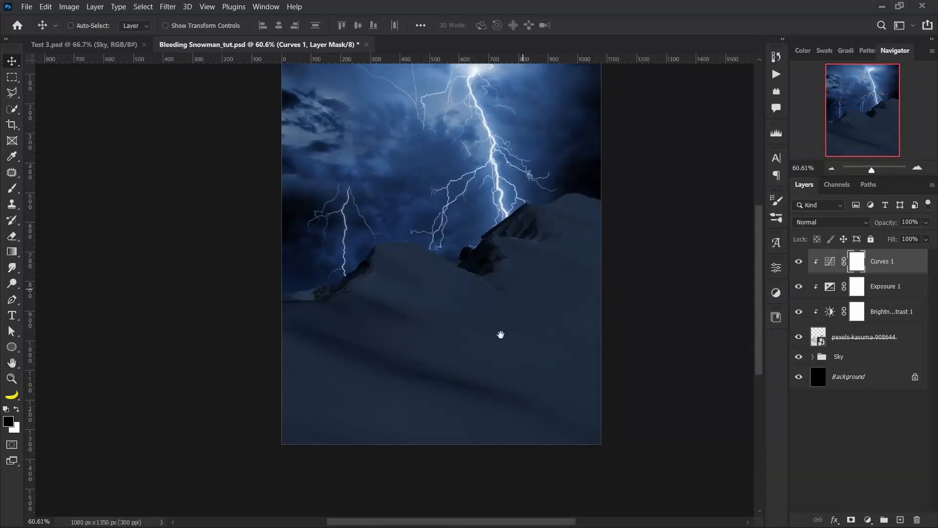
Step: Add a Solid Color fill layer in dark blue #003d67 above the Curves adjustment
{"action": "left_click", "coordinate": [869, 520]}
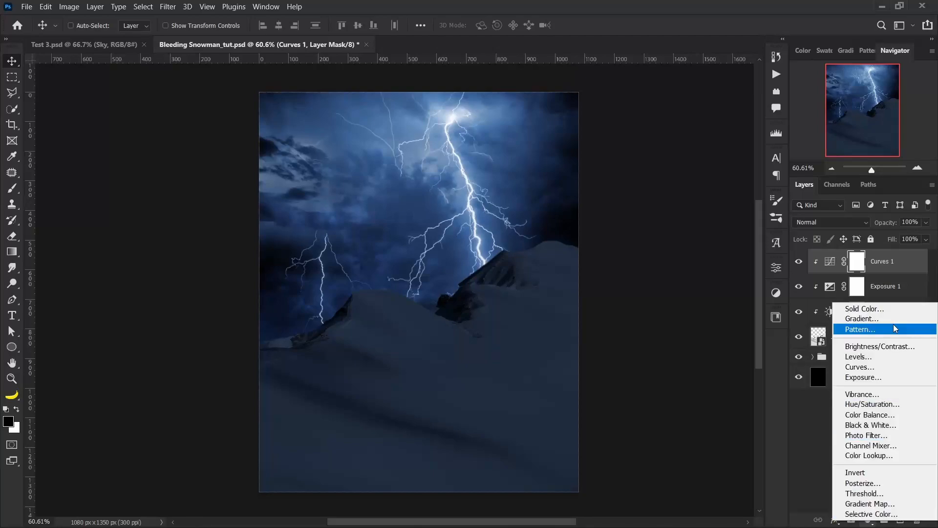
{"action": "left_click", "coordinate": [860, 307]}
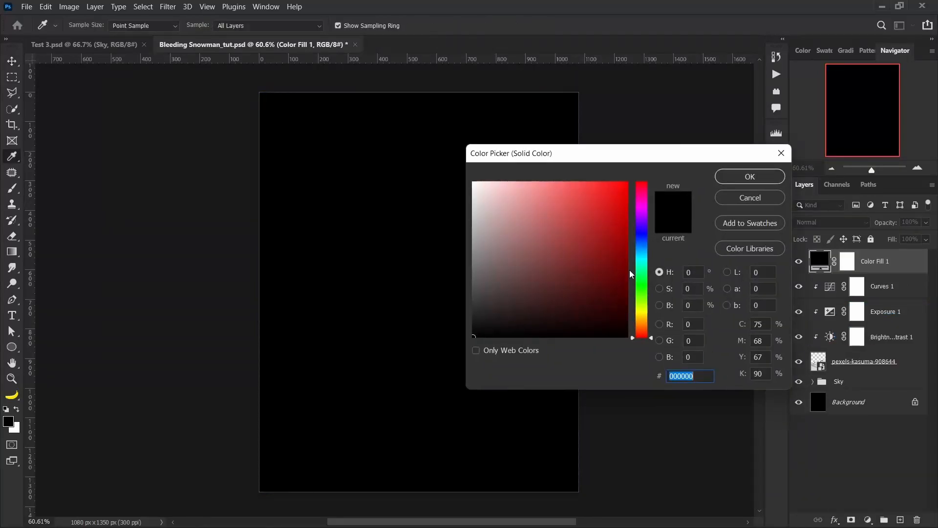
{"action": "left_click", "coordinate": [643, 248]}
{"action": "mouse_move", "coordinate": [612, 247]}
{"action": "left_mouse_down"}
{"action": "mouse_move", "coordinate": [637, 275]}
{"action": "mouse_move", "coordinate": [644, 244]}
{"action": "mouse_move", "coordinate": [644, 252]}
{"action": "left_mouse_up"}
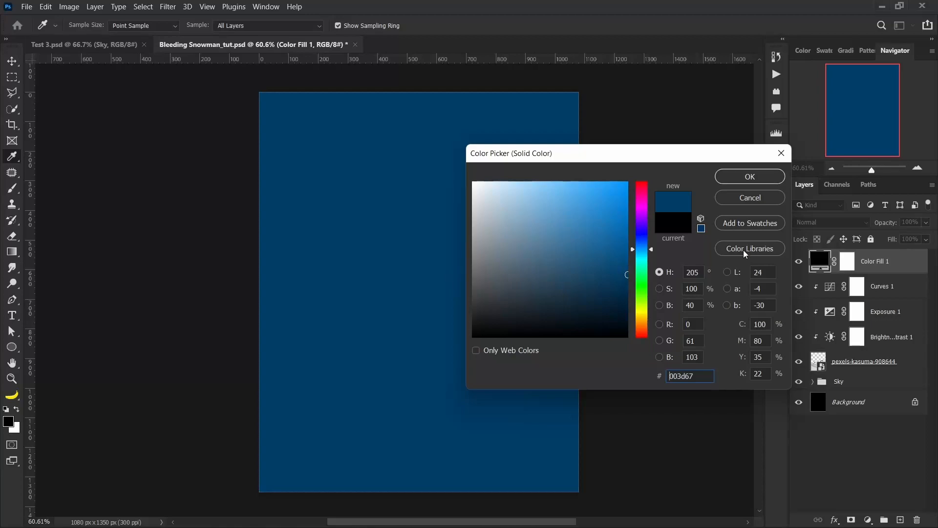
{"action": "left_click", "coordinate": [749, 177]}
{"action": "key", "text": "v"}
Step: Set the blue fill layer's blend mode to Linear Dodge (Add) and clip it to the mountain layer
{"action": "scroll", "coordinate": [500, 257], "scroll_direction": "up", "scroll_amount": 1}
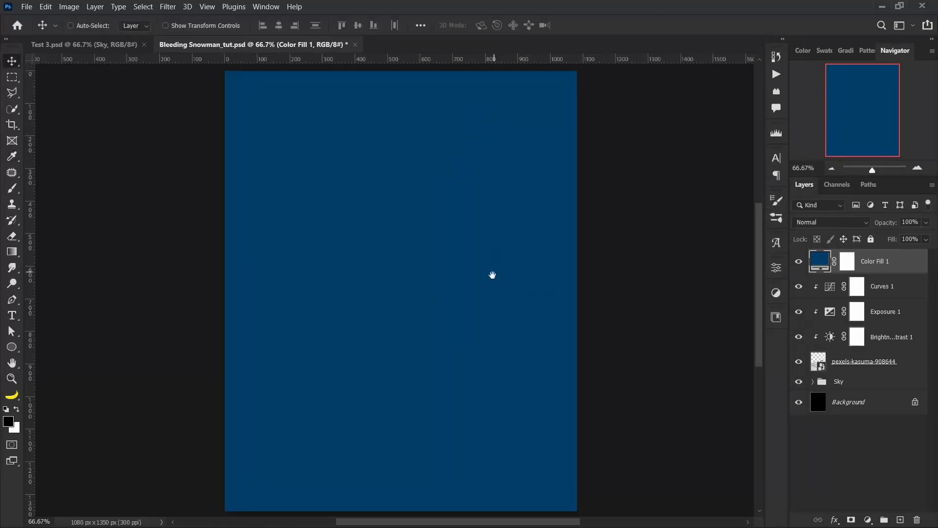
{"action": "left_click_drag", "start_coordinate": [492, 276], "coordinate": [481, 274]}
{"action": "left_click", "coordinate": [829, 223]}
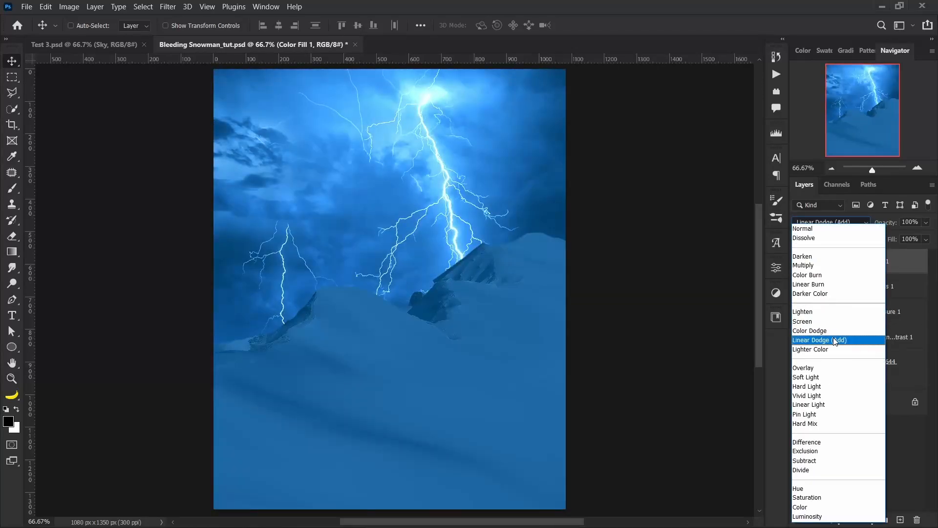
{"action": "left_click", "coordinate": [835, 341]}
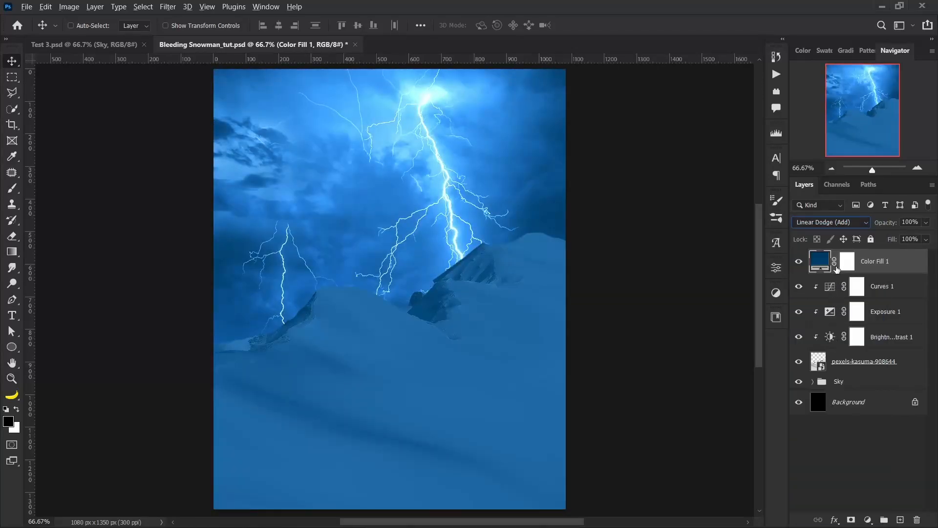
{"action": "left_click", "coordinate": [844, 272], "text": "alt"}
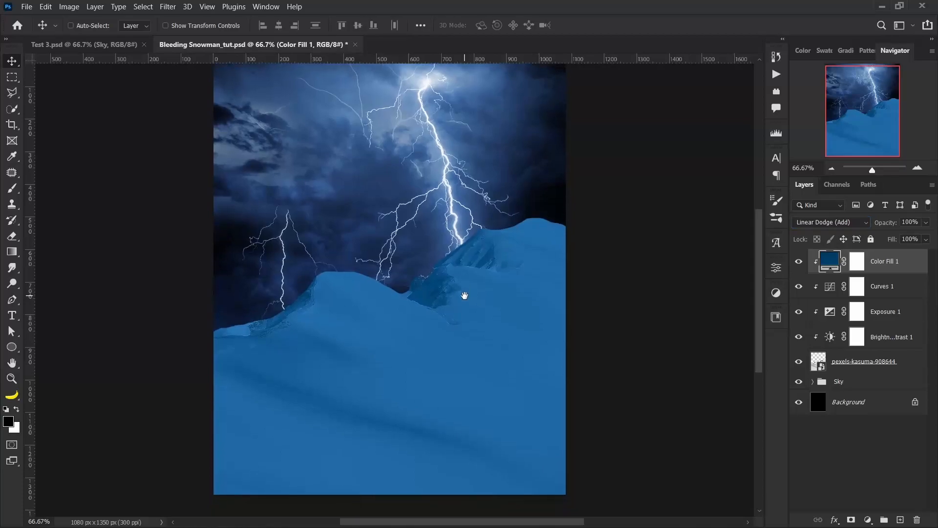
{"action": "scroll", "coordinate": [465, 299], "scroll_direction": "down", "scroll_amount": 2}
{"action": "scroll", "coordinate": [490, 293], "scroll_direction": "up", "scroll_amount": 1}
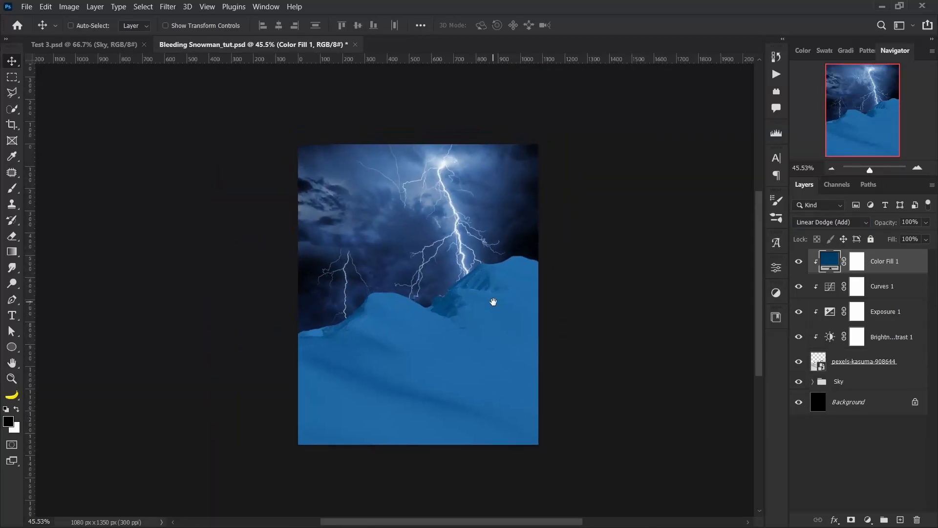
Step: Rename the mountain smart object layer "Mountain"
{"action": "scroll", "coordinate": [442, 337], "scroll_direction": "up", "scroll_amount": 1}
{"action": "double_click", "coordinate": [858, 362]}
{"action": "type", "text": "Mou"}
{"action": "key", "text": "Return"}
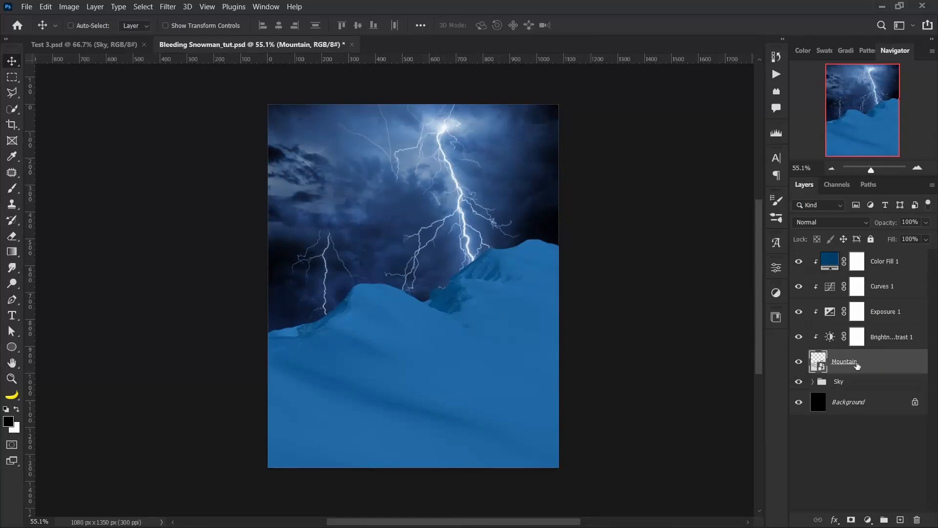
Step: Split the blue fill layer's Blend If Underlying Layer shadow slider to about 37 / 66 so the dark mountain areas show through
{"action": "scroll", "coordinate": [391, 350], "scroll_direction": "up", "scroll_amount": 4}
{"action": "left_click_drag", "start_coordinate": [389, 350], "coordinate": [378, 343]}
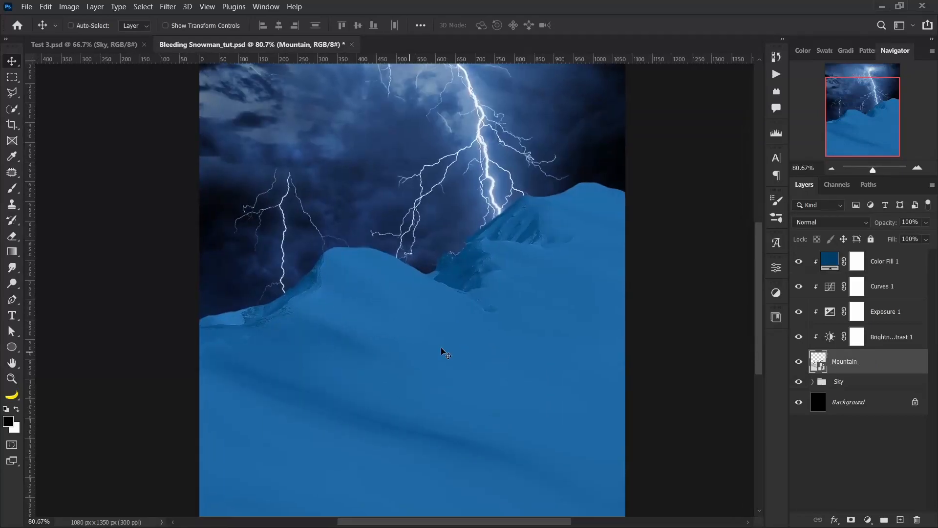
{"action": "double_click", "coordinate": [924, 265]}
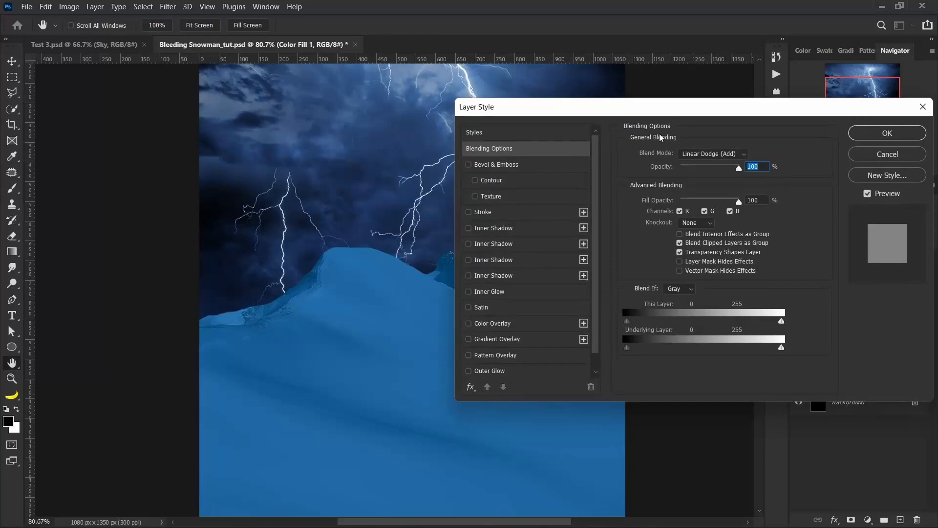
{"action": "left_click_drag", "start_coordinate": [664, 115], "coordinate": [679, 115]}
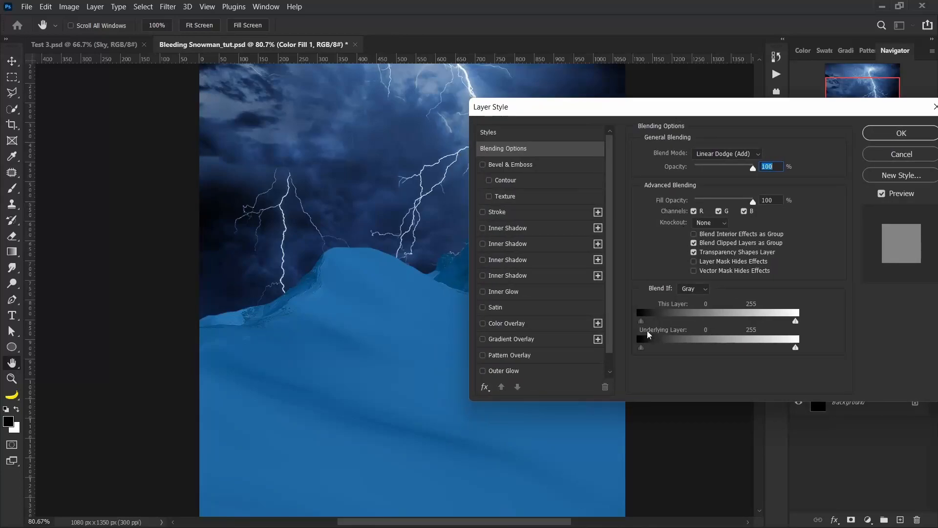
{"action": "left_click_drag", "start_coordinate": [646, 347], "coordinate": [664, 351]}
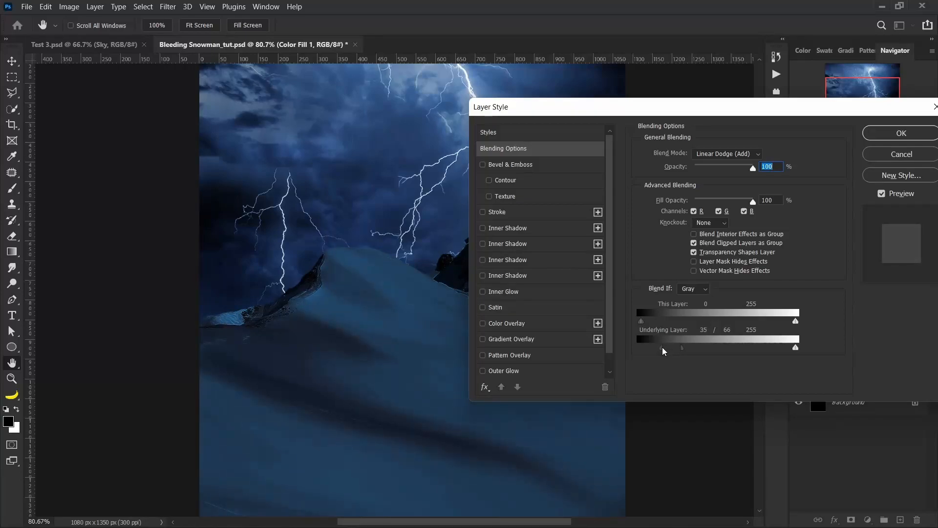
{"action": "left_click_drag", "start_coordinate": [665, 351], "coordinate": [666, 351]}
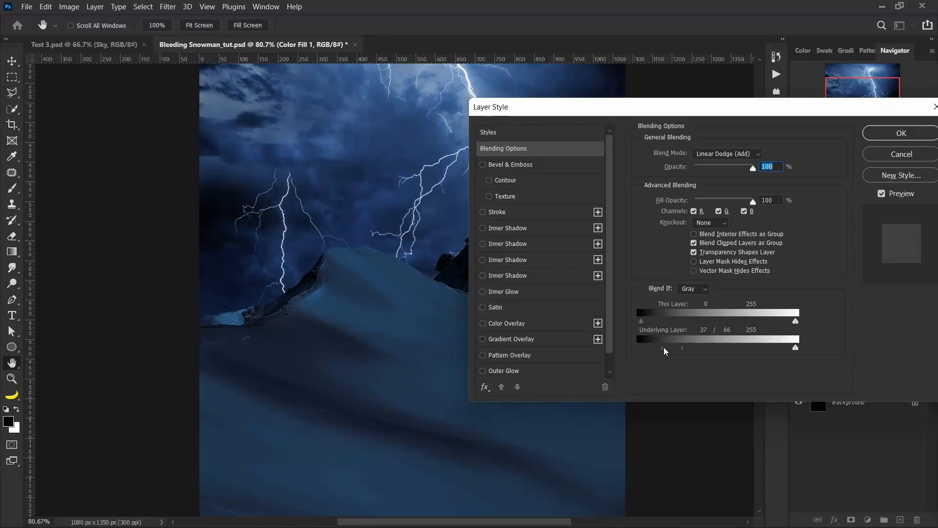
{"action": "left_click_drag", "start_coordinate": [663, 348], "coordinate": [680, 349]}
{"action": "left_click", "coordinate": [875, 134]}
Step: Compare the mountain's snow and rocks with the blue fill layer hidden and shown at different magnifications
{"action": "scroll", "coordinate": [453, 331], "scroll_direction": "down", "scroll_amount": 4}
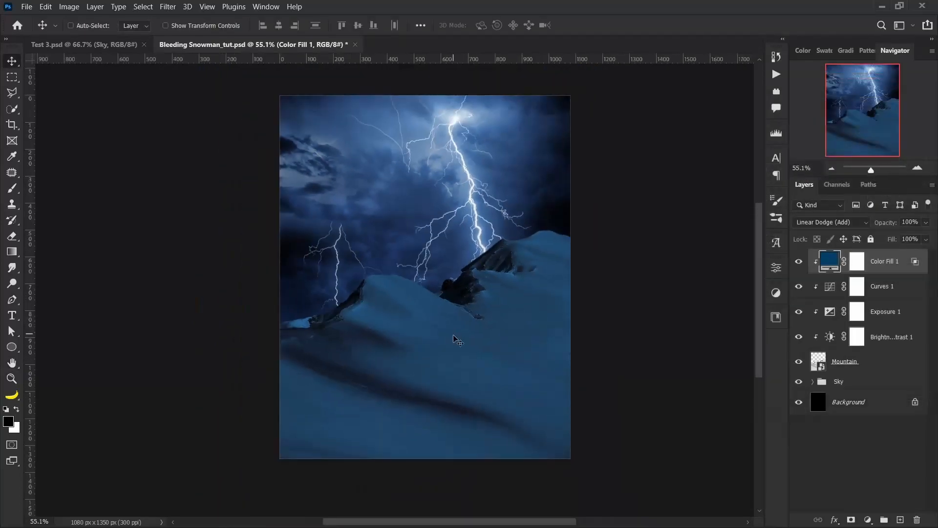
{"action": "left_click_drag", "start_coordinate": [455, 337], "coordinate": [456, 350]}
{"action": "left_click", "coordinate": [800, 263]}
{"action": "left_click", "coordinate": [800, 262]}
{"action": "left_click", "coordinate": [799, 262]}
{"action": "left_click", "coordinate": [799, 263]}
{"action": "left_click", "coordinate": [800, 262]}
{"action": "left_click", "coordinate": [800, 263]}
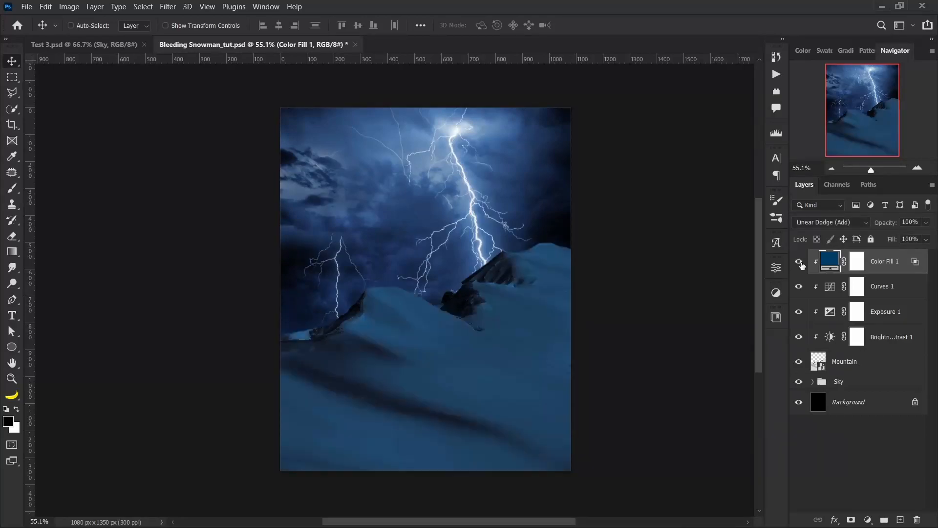
{"action": "left_click", "coordinate": [800, 263]}
{"action": "left_click", "coordinate": [799, 262]}
{"action": "left_click_drag", "start_coordinate": [539, 309], "coordinate": [524, 303]}
{"action": "scroll", "coordinate": [461, 345], "scroll_direction": "down", "scroll_amount": 2}
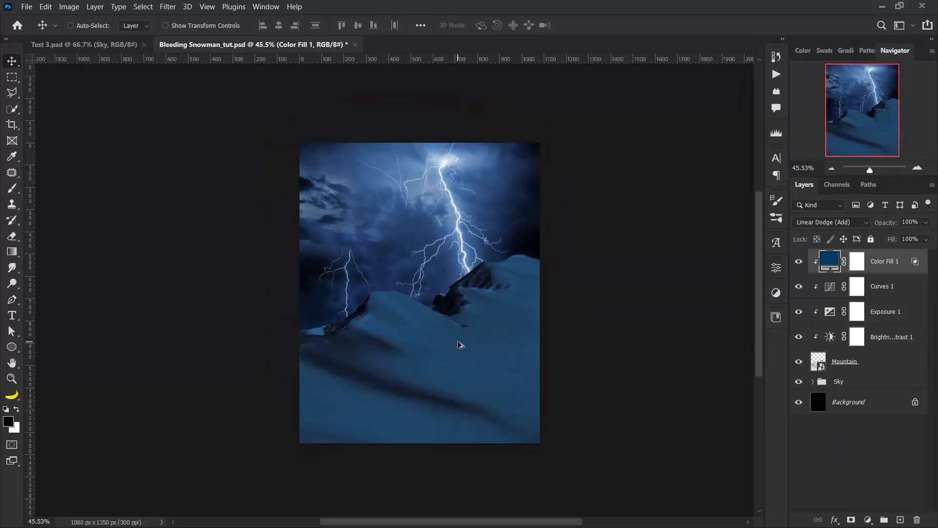
{"action": "scroll", "coordinate": [461, 344], "scroll_direction": "up", "scroll_amount": 3}
{"action": "left_click_drag", "start_coordinate": [425, 375], "coordinate": [423, 356]}
{"action": "left_click", "coordinate": [800, 263]}
{"action": "left_click", "coordinate": [800, 263]}
{"action": "left_click", "coordinate": [799, 262]}
{"action": "left_click", "coordinate": [800, 263]}
{"action": "left_click", "coordinate": [800, 262]}
{"action": "left_click", "coordinate": [800, 262]}
Step: Duplicate the blue fill layer and clip the copy to the mountain layer
{"action": "left_click_drag", "start_coordinate": [434, 326], "coordinate": [456, 316]}
{"action": "scroll", "coordinate": [456, 337], "scroll_direction": "down", "scroll_amount": 1}
{"action": "scroll", "coordinate": [458, 318], "scroll_direction": "up", "scroll_amount": 6}
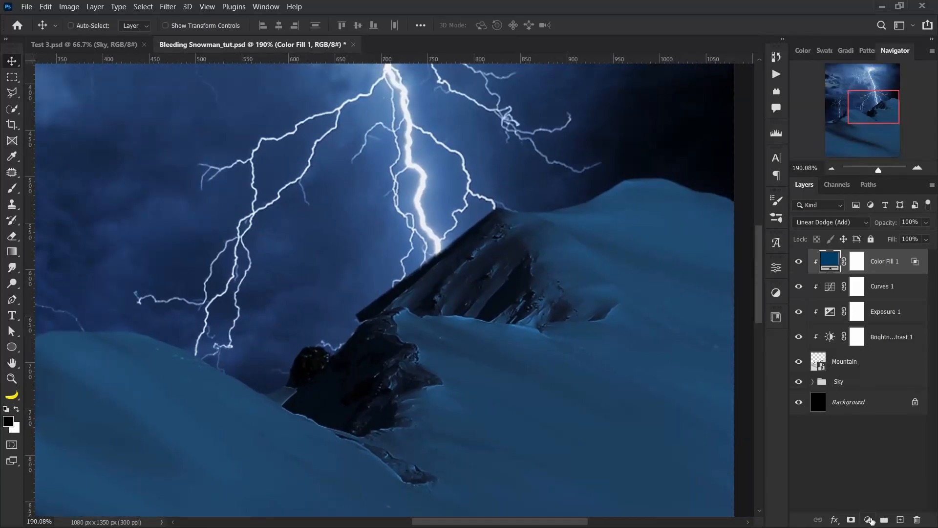
{"action": "left_click", "coordinate": [872, 522]}
{"action": "left_click", "coordinate": [907, 268]}
{"action": "key", "text": "ctrl+j"}
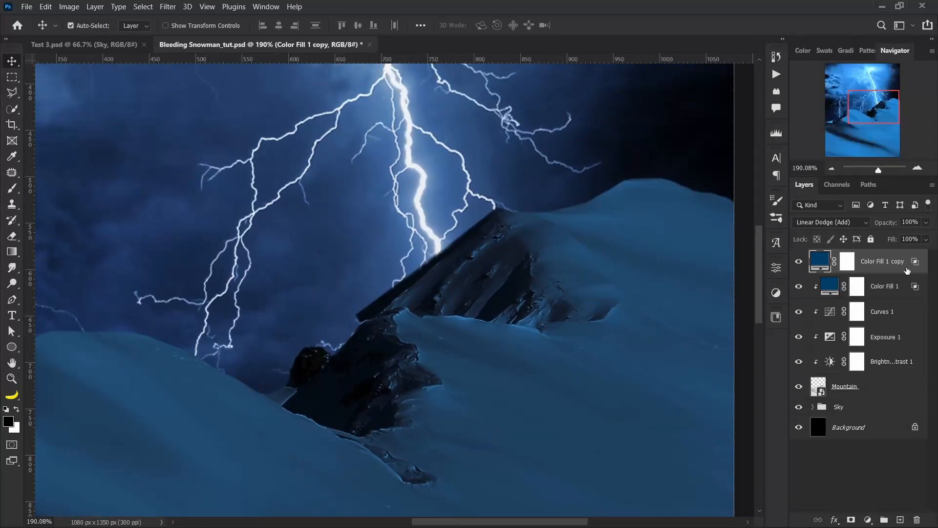
{"action": "key", "text": "ctrl+alt+g"}
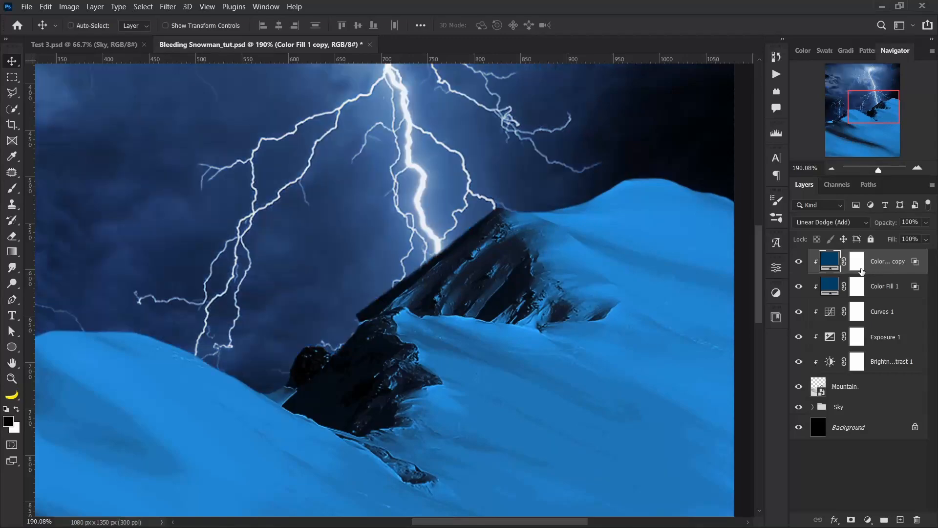
Step: Change the fill copy's colour to the brighter blue #00548e and invert its layer mask to black
{"action": "double_click", "coordinate": [834, 265]}
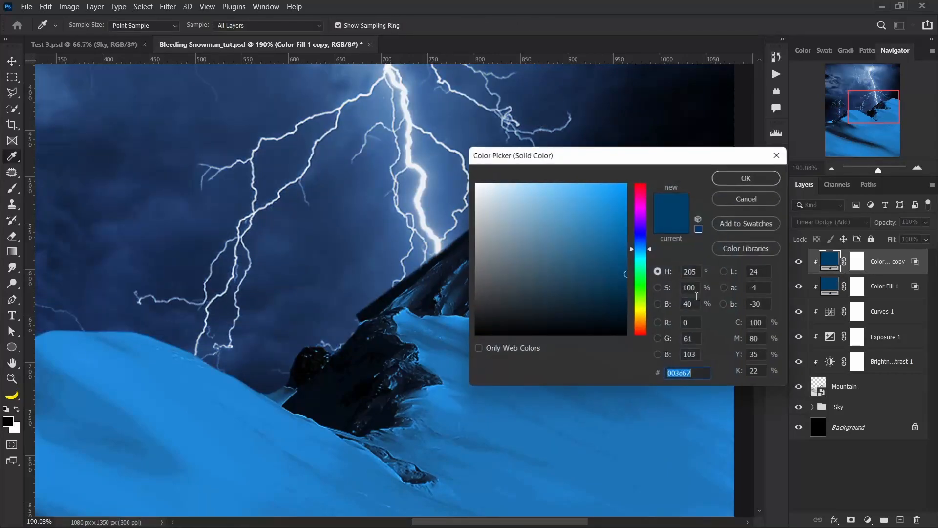
{"action": "left_click", "coordinate": [627, 289]}
{"action": "left_click_drag", "start_coordinate": [626, 289], "coordinate": [633, 250]}
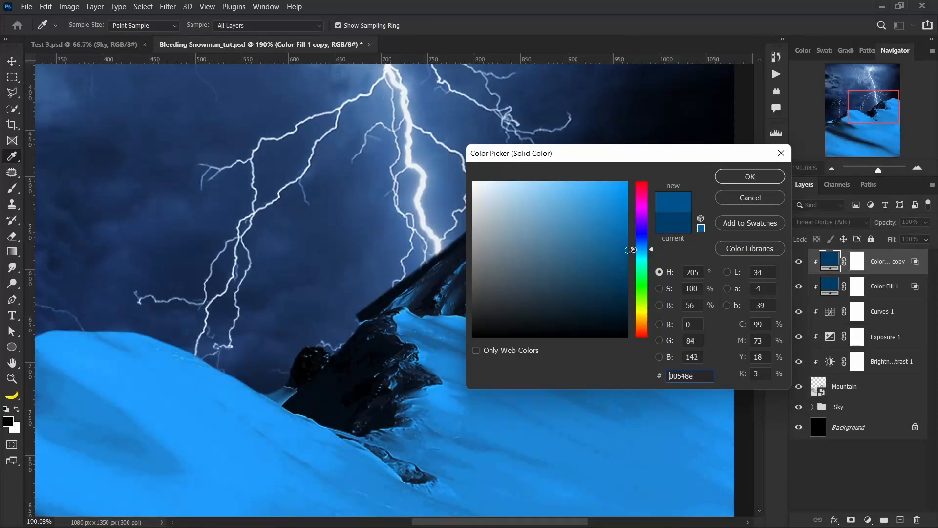
{"action": "left_click", "coordinate": [755, 175]}
{"action": "left_click", "coordinate": [856, 266]}
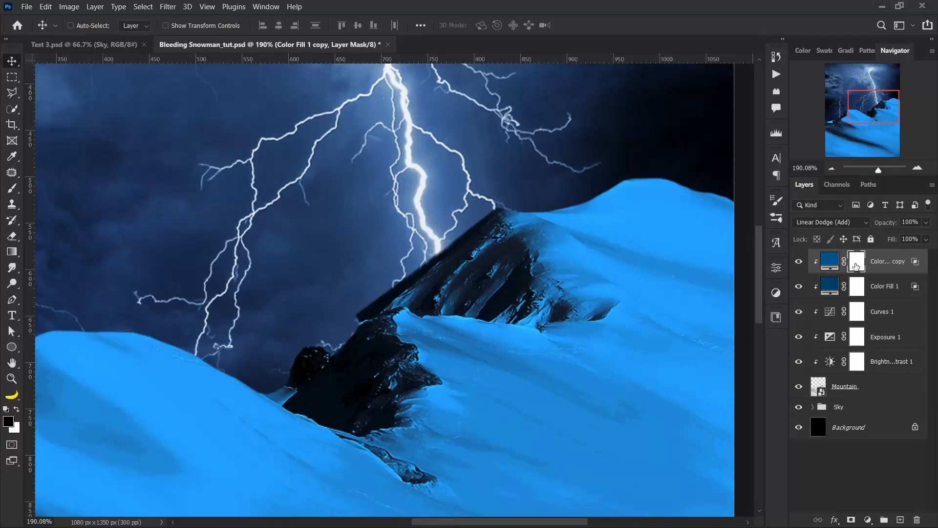
{"action": "key", "text": "ctrl+i"}
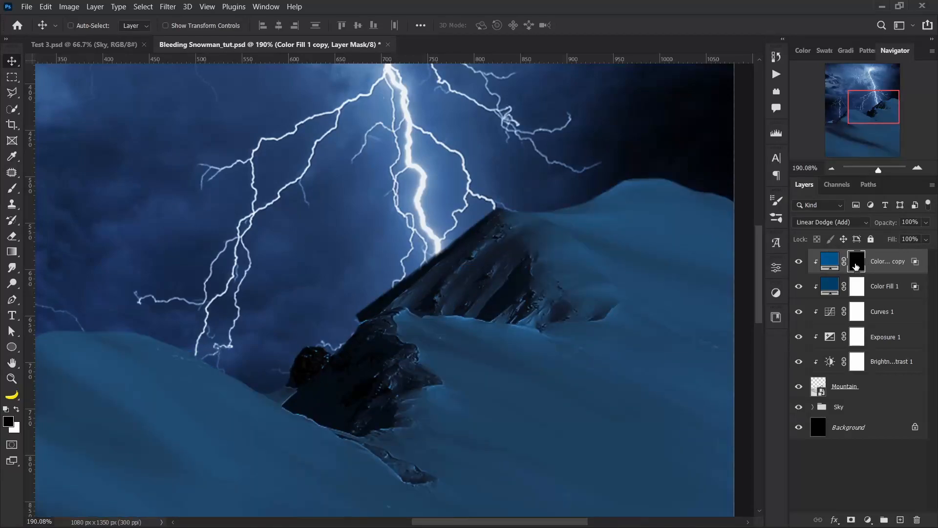
Step: Set up a soft round brush with 20% flow and white as the foreground colour for the fill copy's mask
{"action": "left_click_drag", "start_coordinate": [643, 269], "coordinate": [573, 327]}
{"action": "scroll", "coordinate": [552, 303], "scroll_direction": "up", "scroll_amount": 1}
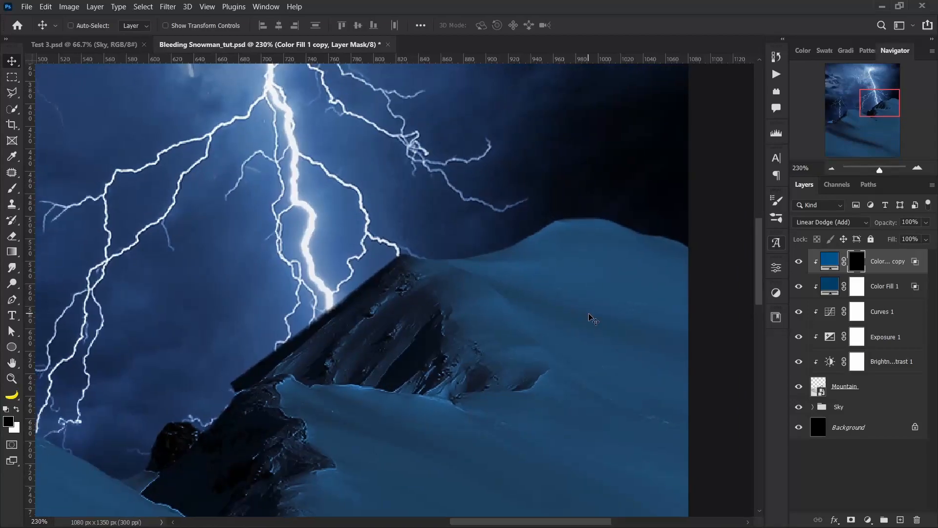
{"action": "key", "text": "b"}
{"action": "key", "text": "bracketright"}
{"action": "key", "text": "bracketright"}
{"action": "key", "text": "bracketright"}
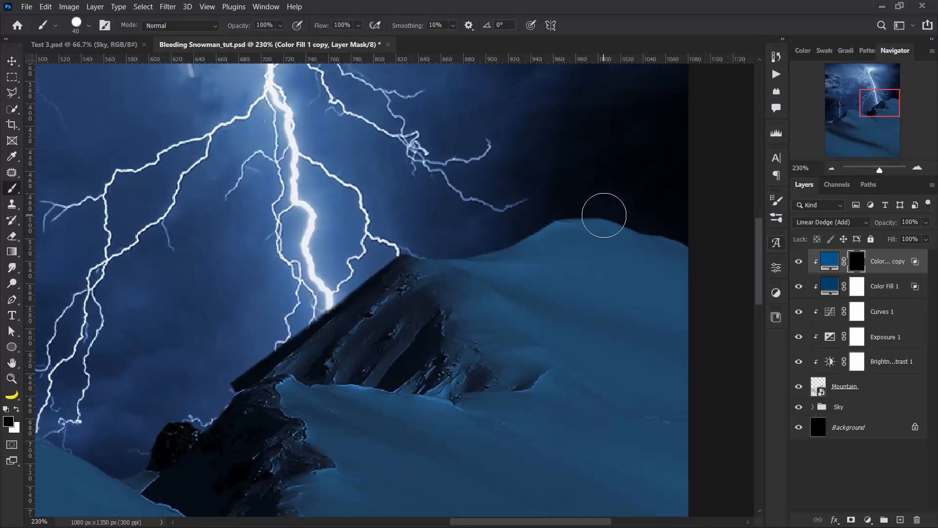
{"action": "left_click", "coordinate": [88, 26]}
{"action": "left_click", "coordinate": [78, 91]}
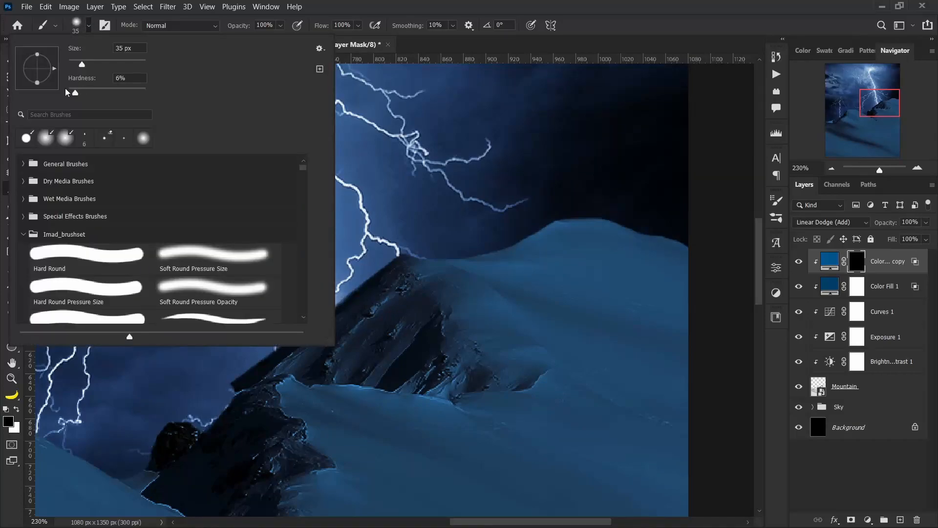
{"action": "left_click", "coordinate": [342, 4]}
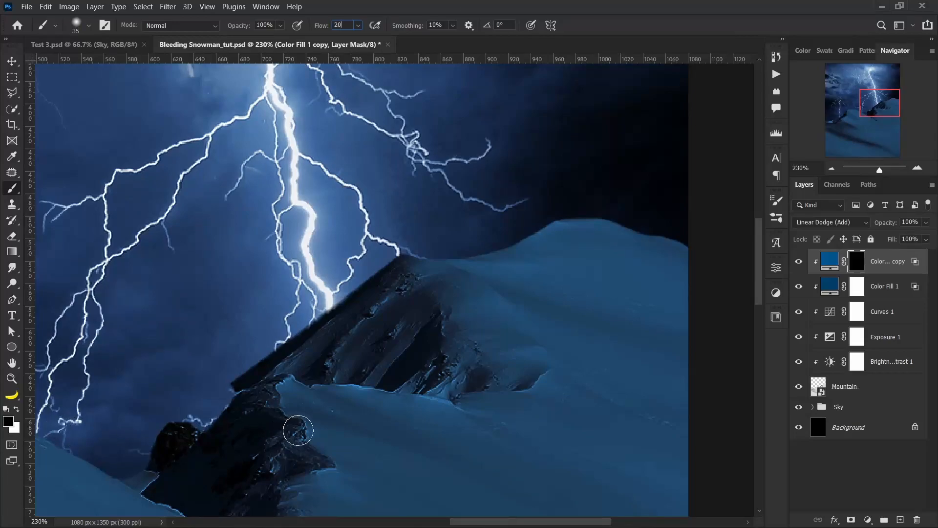
{"action": "key", "text": "Return"}
{"action": "left_click", "coordinate": [17, 410]}
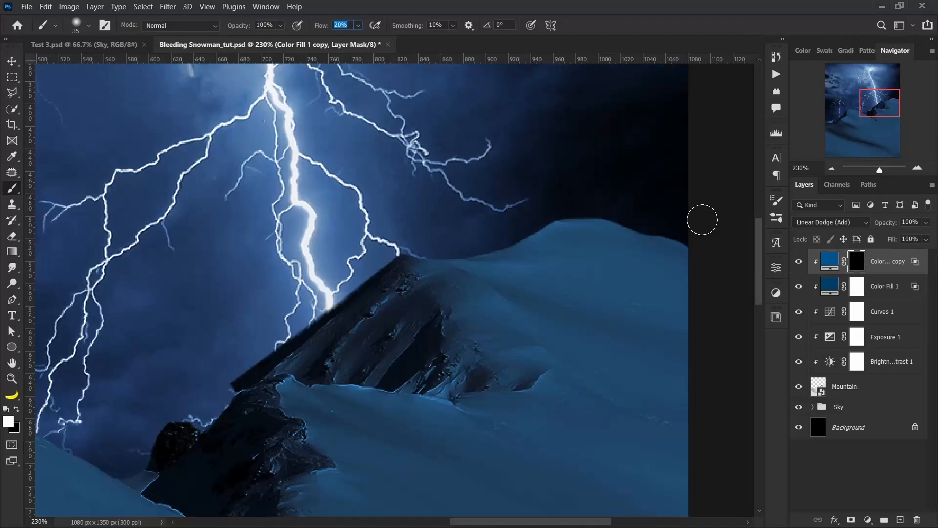
{"action": "key", "text": "Return"}
Step: Paint bright blue highlights on the mask along the right mountain's ridge and rocky face with a 70 px brush
{"action": "key", "text": "bracketright"}
{"action": "key", "text": "bracketright"}
{"action": "key", "text": "bracketright"}
{"action": "key", "text": "bracketright"}
{"action": "key", "text": "bracketright"}
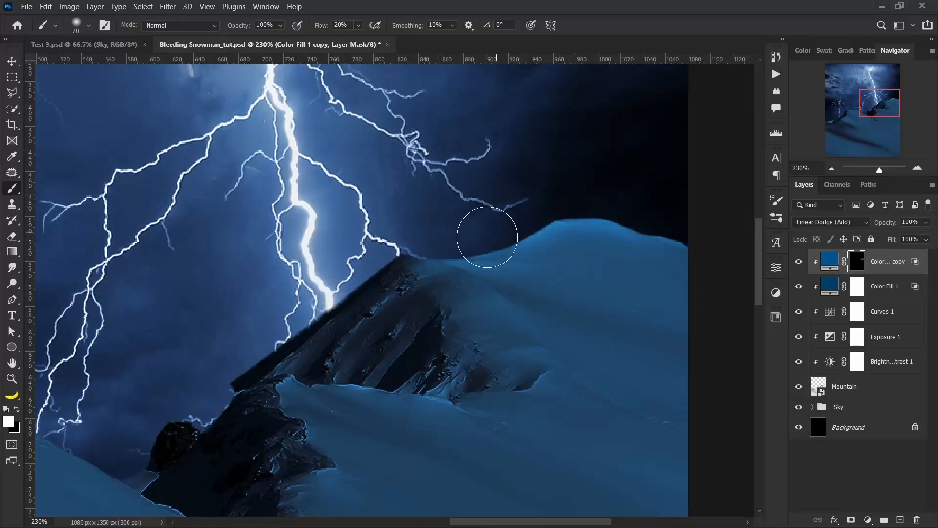
{"action": "mouse_move", "coordinate": [430, 279]}
{"action": "left_mouse_down"}
{"action": "mouse_move", "coordinate": [509, 346]}
{"action": "mouse_move", "coordinate": [257, 378]}
{"action": "left_mouse_up"}
{"action": "left_click_drag", "start_coordinate": [256, 378], "coordinate": [261, 317]}
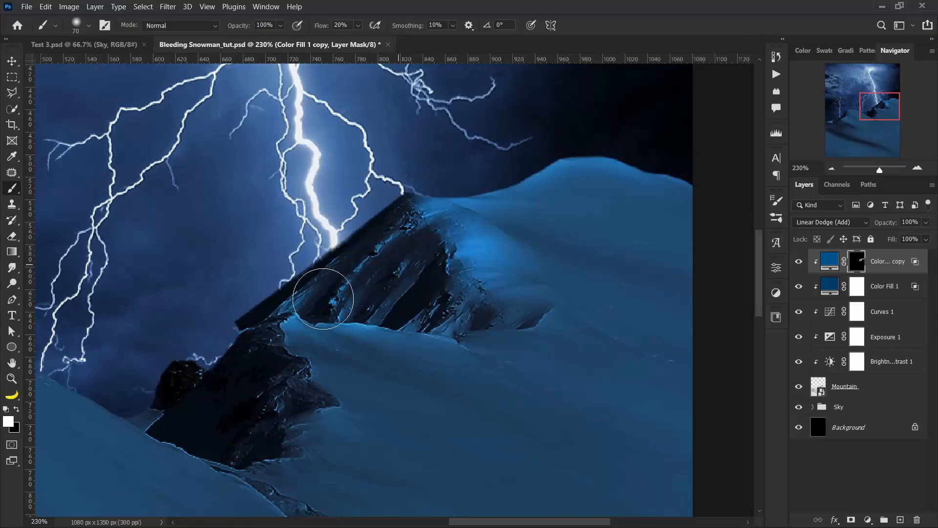
Step: Paint fine highlights on the mask along the snow edge of the right mountain's rocks with a 2 px brush
{"action": "scroll", "coordinate": [528, 313], "scroll_direction": "up", "scroll_amount": 7}
{"action": "key", "text": "bracketleft"}
{"action": "key", "text": "bracketleft"}
{"action": "key", "text": "bracketleft"}
{"action": "key", "text": "bracketleft"}
{"action": "key", "text": "bracketleft"}
{"action": "key", "text": "bracketleft"}
{"action": "key", "text": "bracketleft"}
{"action": "key", "text": "bracketleft"}
{"action": "key", "text": "bracketleft"}
{"action": "key", "text": "bracketleft"}
{"action": "key", "text": "bracketleft"}
{"action": "key", "text": "bracketleft"}
{"action": "key", "text": "bracketleft"}
{"action": "key", "text": "bracketleft"}
{"action": "key", "text": "bracketleft"}
{"action": "key", "text": "bracketleft"}
{"action": "key", "text": "bracketleft"}
{"action": "key", "text": "bracketleft"}
{"action": "mouse_move", "coordinate": [569, 293]}
{"action": "left_mouse_down"}
{"action": "mouse_move", "coordinate": [526, 343]}
{"action": "mouse_move", "coordinate": [444, 369]}
{"action": "left_mouse_up"}
Step: Paint mask highlights on the lower rocks and the left mountain's ridge, using a 30 px brush reduced to 10 px
{"action": "scroll", "coordinate": [531, 391], "scroll_direction": "down", "scroll_amount": 3}
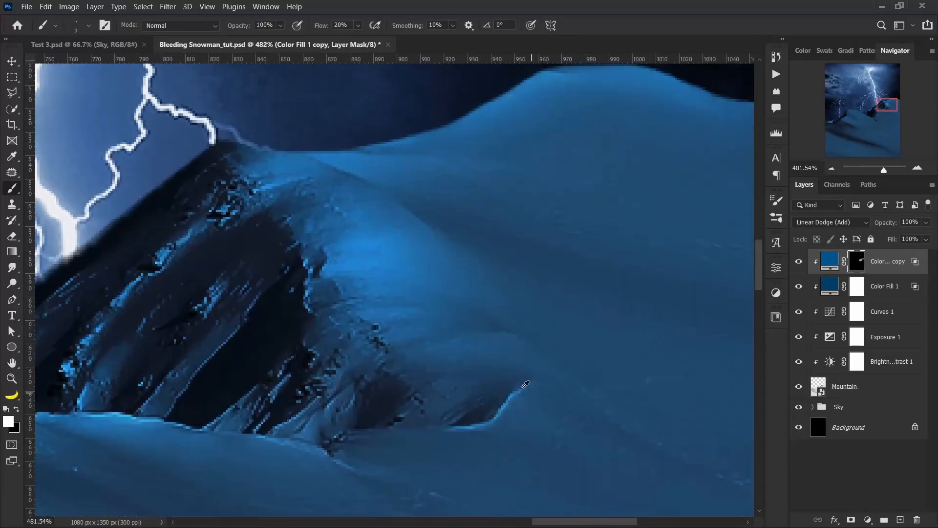
{"action": "scroll", "coordinate": [532, 391], "scroll_direction": "down", "scroll_amount": 5}
{"action": "key", "text": "bracketright"}
{"action": "key", "text": "bracketright"}
{"action": "key", "text": "bracketright"}
{"action": "key", "text": "bracketright"}
{"action": "key", "text": "bracketright"}
{"action": "key", "text": "bracketright"}
{"action": "key", "text": "bracketright"}
{"action": "key", "text": "bracketright"}
{"action": "key", "text": "bracketright"}
{"action": "key", "text": "bracketright"}
{"action": "key", "text": "bracketright"}
{"action": "key", "text": "bracketright"}
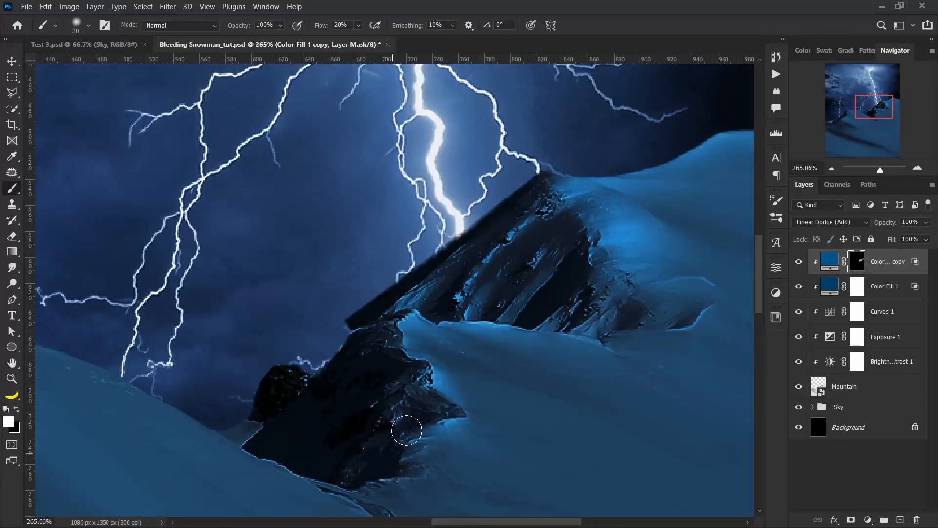
{"action": "left_click_drag", "start_coordinate": [303, 467], "coordinate": [421, 468]}
{"action": "left_click_drag", "start_coordinate": [233, 337], "coordinate": [421, 365]}
{"action": "left_click_drag", "start_coordinate": [233, 362], "coordinate": [414, 206]}
{"action": "scroll", "coordinate": [385, 366], "scroll_direction": "up", "scroll_amount": 5}
{"action": "key", "text": "bracketleft"}
{"action": "key", "text": "bracketleft"}
Step: Compare the whole image with the painted highlight fill layer hidden and shown
{"action": "scroll", "coordinate": [384, 366], "scroll_direction": "down", "scroll_amount": 15}
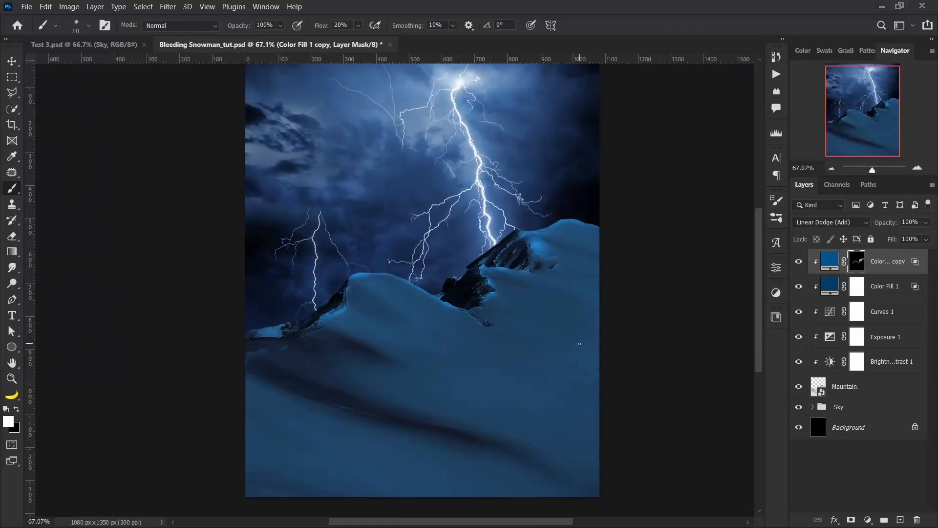
{"action": "left_click", "coordinate": [800, 262]}
{"action": "left_click", "coordinate": [801, 263]}
{"action": "left_click", "coordinate": [800, 263]}
{"action": "left_click", "coordinate": [800, 262]}
{"action": "left_click", "coordinate": [800, 263]}
{"action": "left_click", "coordinate": [800, 262]}
{"action": "left_click_drag", "start_coordinate": [377, 302], "coordinate": [356, 347]}
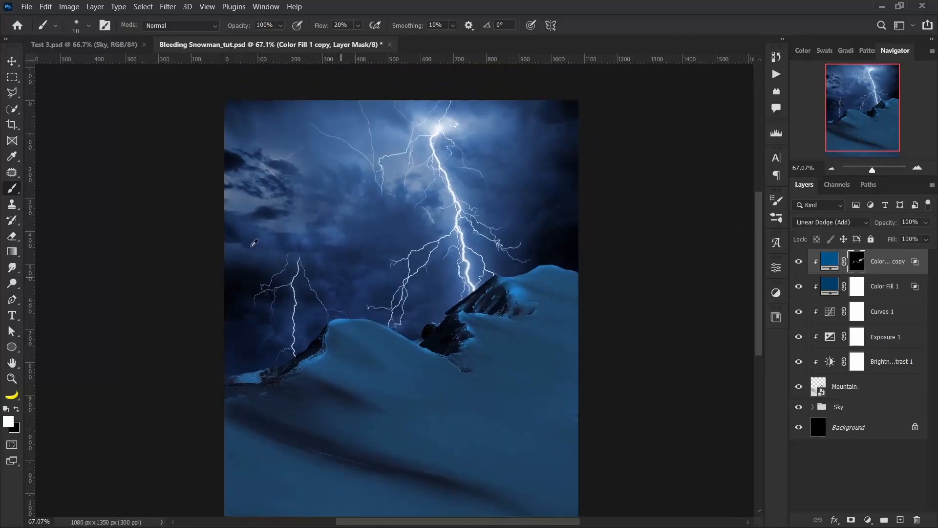
Step: Group the mountain layer with all its clipped adjustment and fill layers and name the group "Mountain"
{"action": "key", "text": "v"}
{"action": "scroll", "coordinate": [252, 243], "scroll_direction": "down", "scroll_amount": 1}
{"action": "left_click_drag", "start_coordinate": [433, 376], "coordinate": [443, 379]}
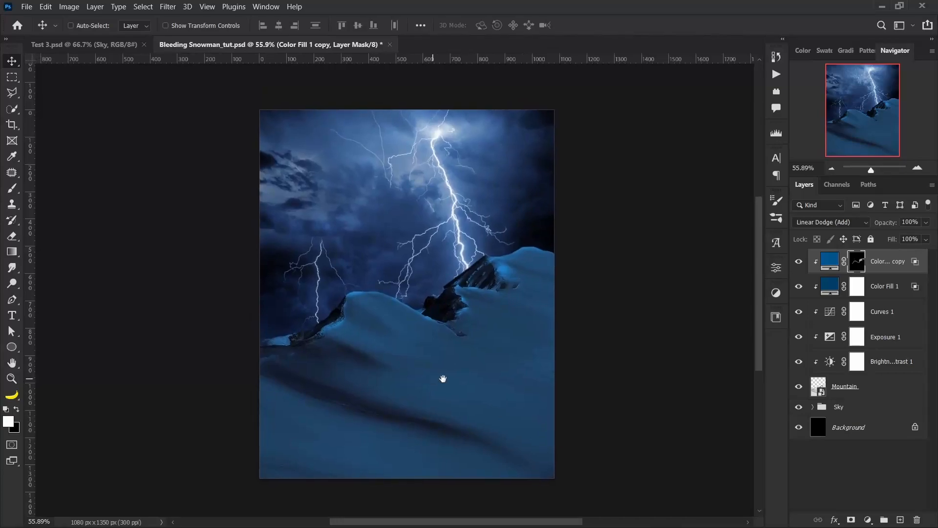
{"action": "left_click", "coordinate": [920, 390]}
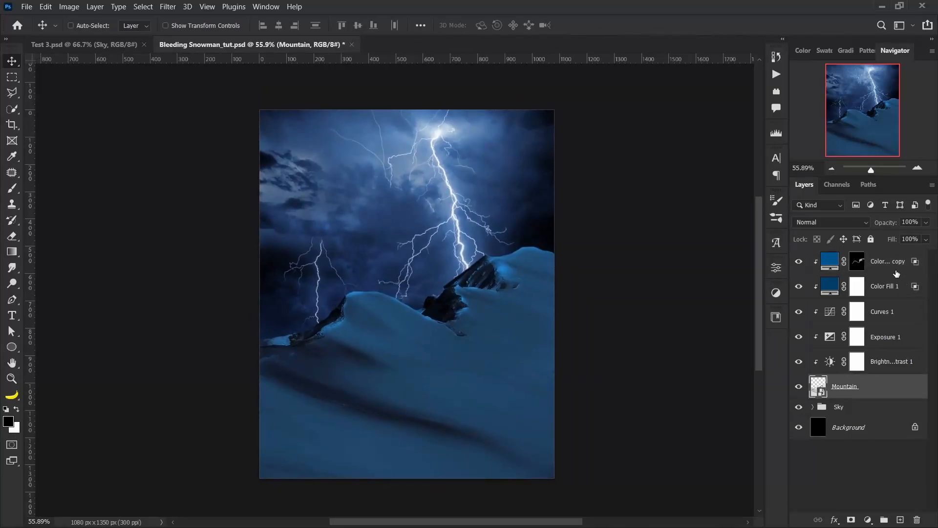
{"action": "left_click", "coordinate": [897, 274], "text": "shift"}
{"action": "key", "text": "ctrl+g"}
{"action": "double_click", "coordinate": [854, 256]}
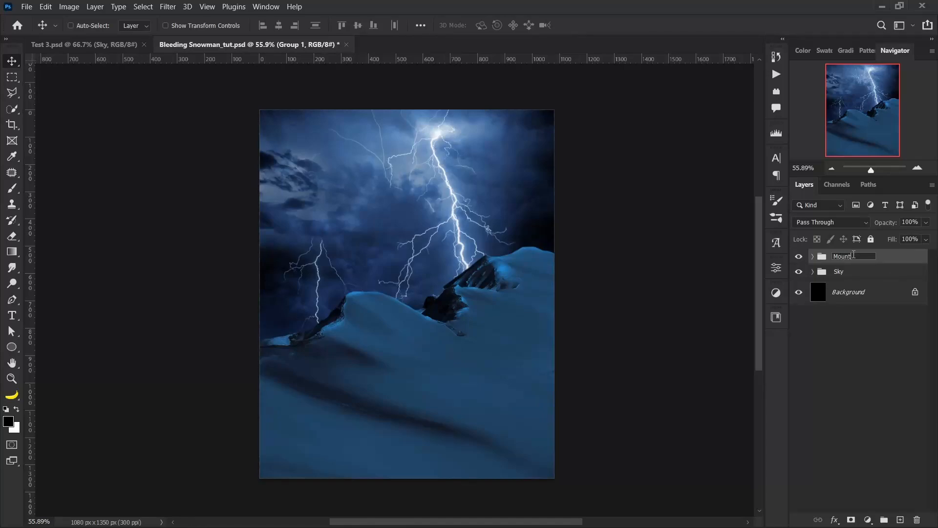
{"action": "type", "text": "Mountain"}
{"action": "key", "text": "Return"}
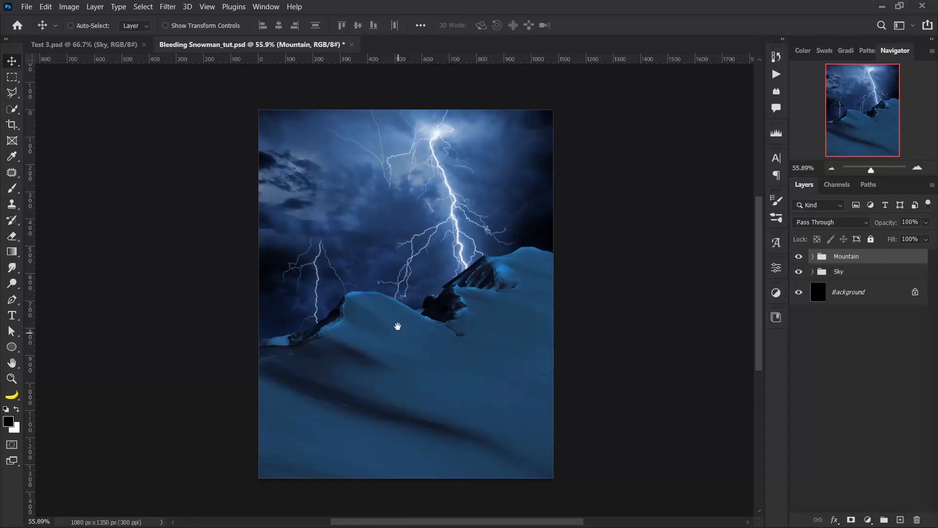
Step: Place the Pexels 869258 photo of two hikers on a snowy slope from the Assets folder above the Mountain group
{"action": "scroll", "coordinate": [398, 330], "scroll_direction": "down", "scroll_amount": 3}
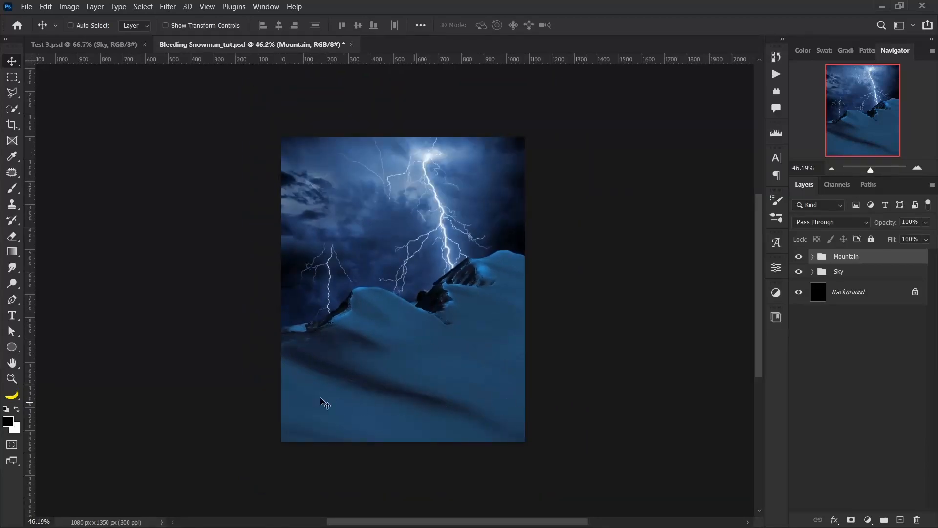
{"action": "mouse_move", "coordinate": [458, 524]}
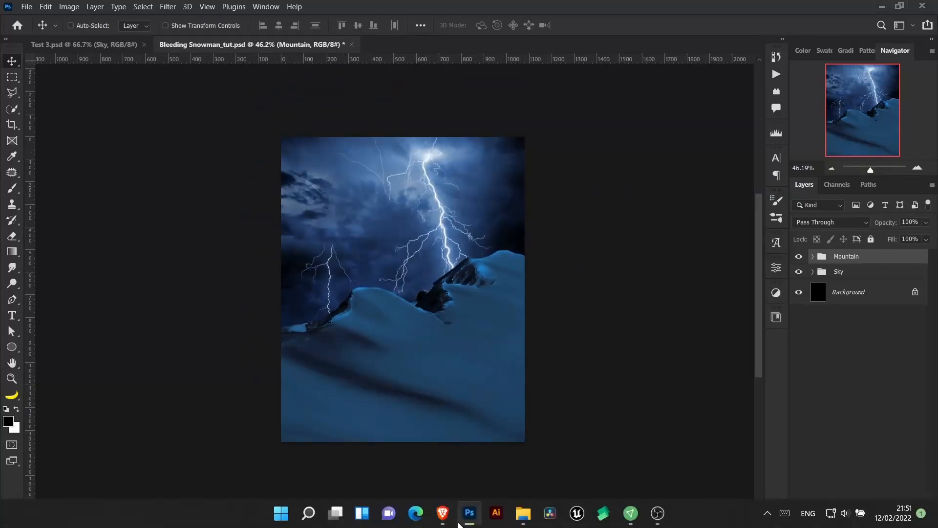
{"action": "left_click", "coordinate": [523, 513]}
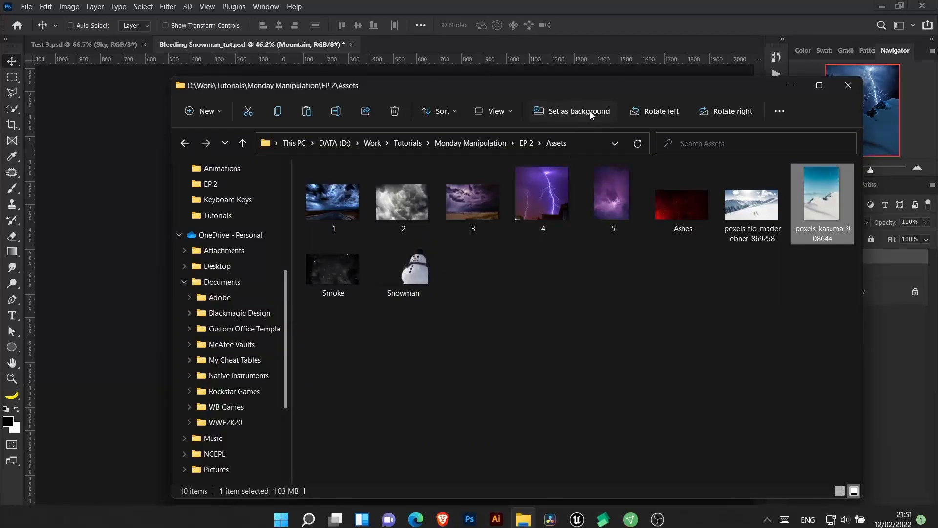
{"action": "left_click_drag", "start_coordinate": [755, 172], "coordinate": [125, 286]}
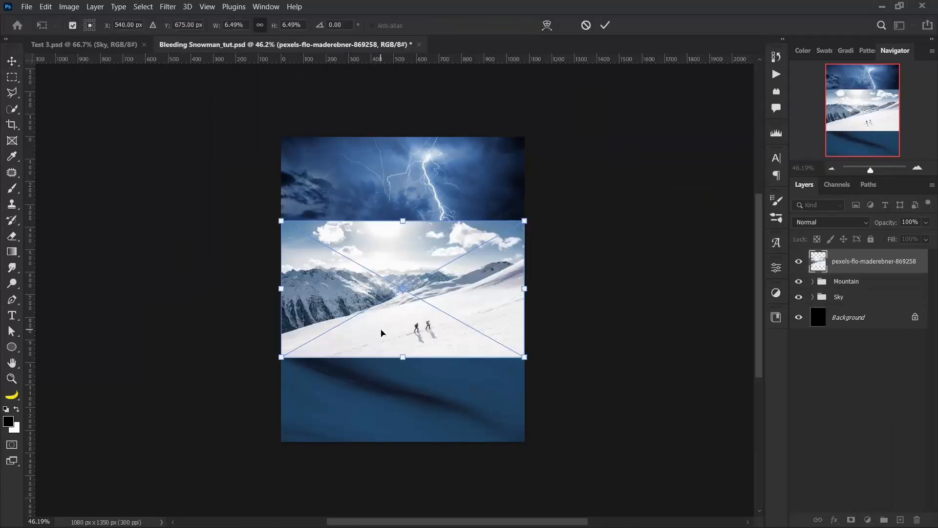
{"action": "key", "text": "Return"}
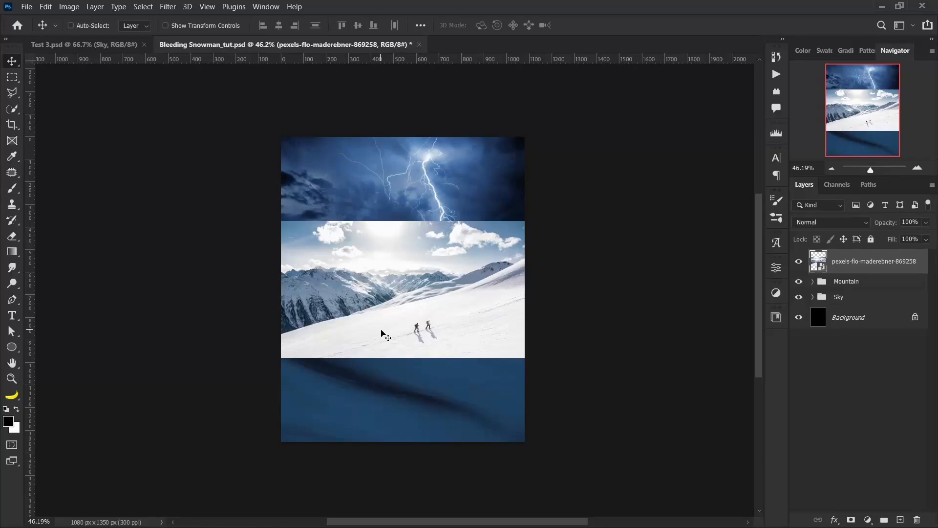
Step: Rasterize the placed photo layer of the two hikers on the snowy slope
{"action": "left_click_drag", "start_coordinate": [421, 362], "coordinate": [428, 370]}
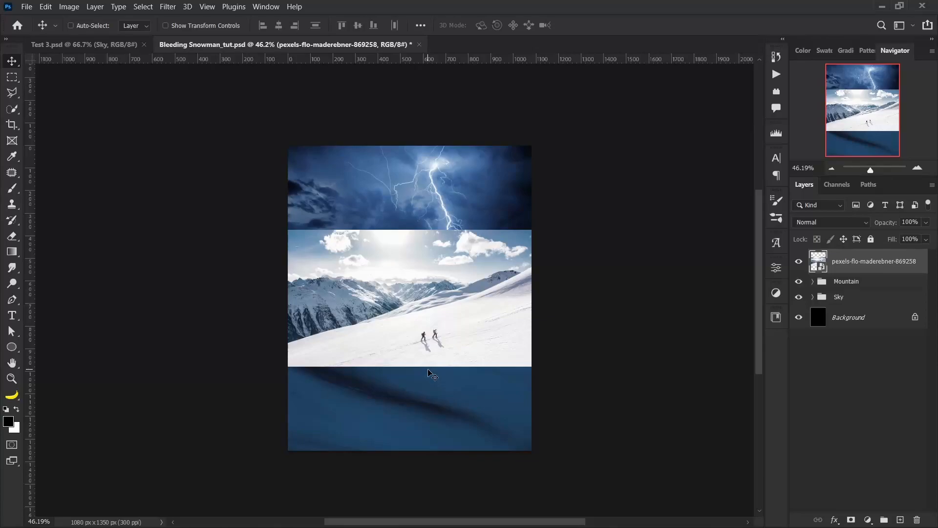
{"action": "scroll", "coordinate": [432, 374], "scroll_direction": "up", "scroll_amount": 1}
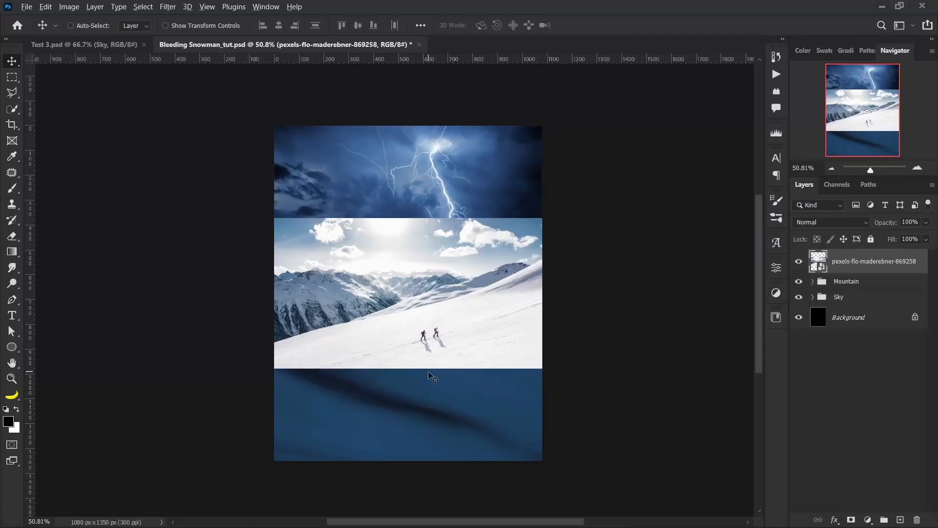
{"action": "scroll", "coordinate": [428, 370], "scroll_direction": "up", "scroll_amount": 10}
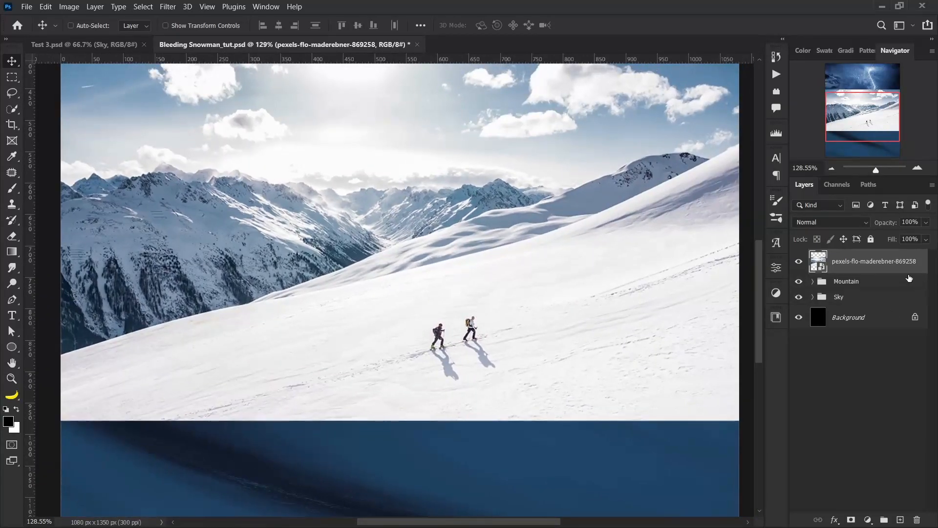
{"action": "right_click", "coordinate": [914, 275]}
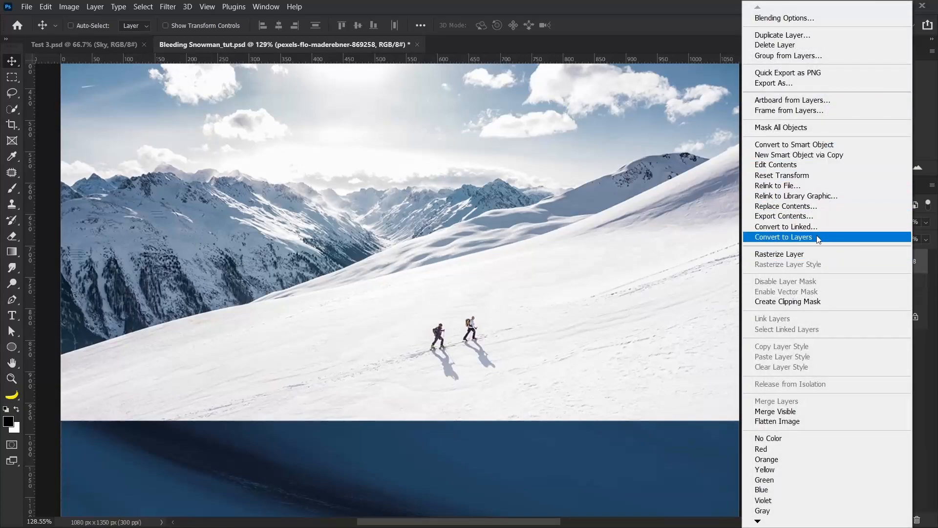
{"action": "left_click", "coordinate": [816, 251]}
Step: Draw a loose freehand lasso selection around both hikers and their shadows
{"action": "scroll", "coordinate": [525, 330], "scroll_direction": "up", "scroll_amount": 3}
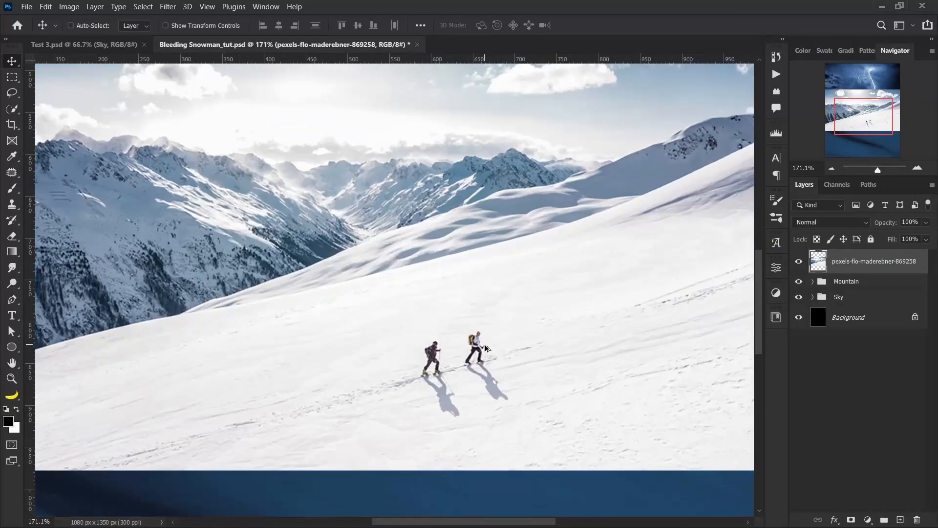
{"action": "scroll", "coordinate": [486, 383], "scroll_direction": "up", "scroll_amount": 2}
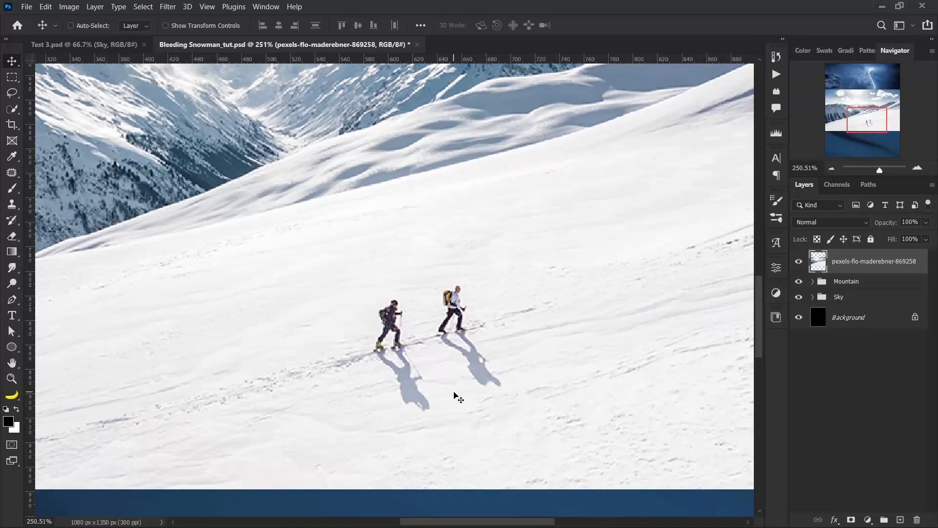
{"action": "key", "text": "l"}
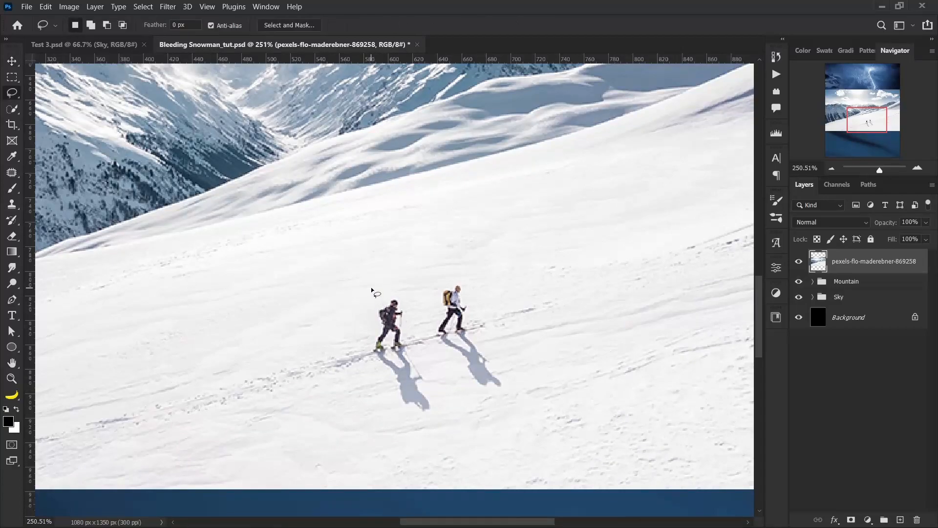
{"action": "mouse_move", "coordinate": [387, 418]}
{"action": "left_mouse_down"}
{"action": "mouse_move", "coordinate": [423, 432]}
{"action": "mouse_move", "coordinate": [477, 425]}
{"action": "mouse_move", "coordinate": [521, 393]}
{"action": "mouse_move", "coordinate": [527, 361]}
{"action": "left_mouse_up"}
{"action": "mouse_move", "coordinate": [466, 271]}
{"action": "left_mouse_down"}
{"action": "mouse_move", "coordinate": [371, 287]}
{"action": "mouse_move", "coordinate": [362, 318]}
{"action": "mouse_move", "coordinate": [373, 358]}
{"action": "left_mouse_up"}
{"action": "scroll", "coordinate": [381, 332], "scroll_direction": "down", "scroll_amount": 4}
{"action": "scroll", "coordinate": [381, 336], "scroll_direction": "down", "scroll_amount": 3}
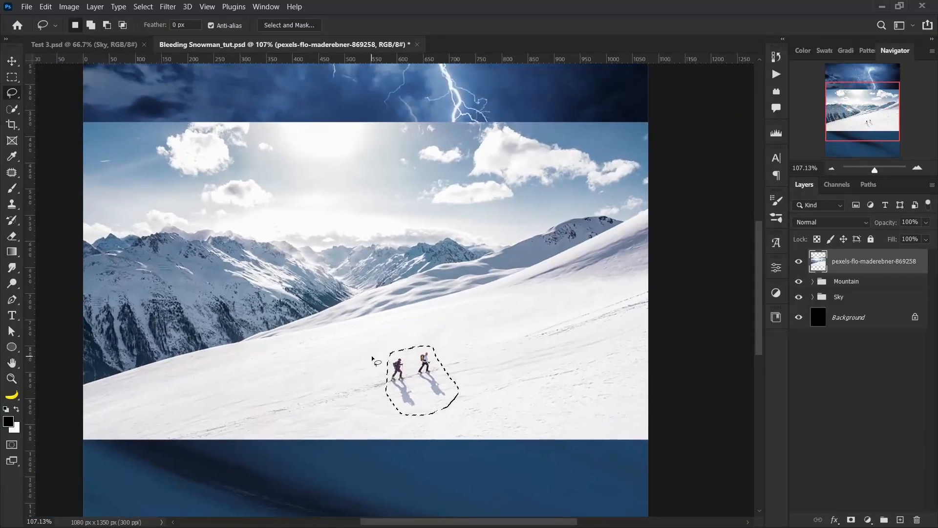
Step: Start a Content-Aware Fill on the selection and remove the distant mountains and rippled ridge from the sampling area with the 54 px brush
{"action": "scroll", "coordinate": [373, 358], "scroll_direction": "up", "scroll_amount": 7}
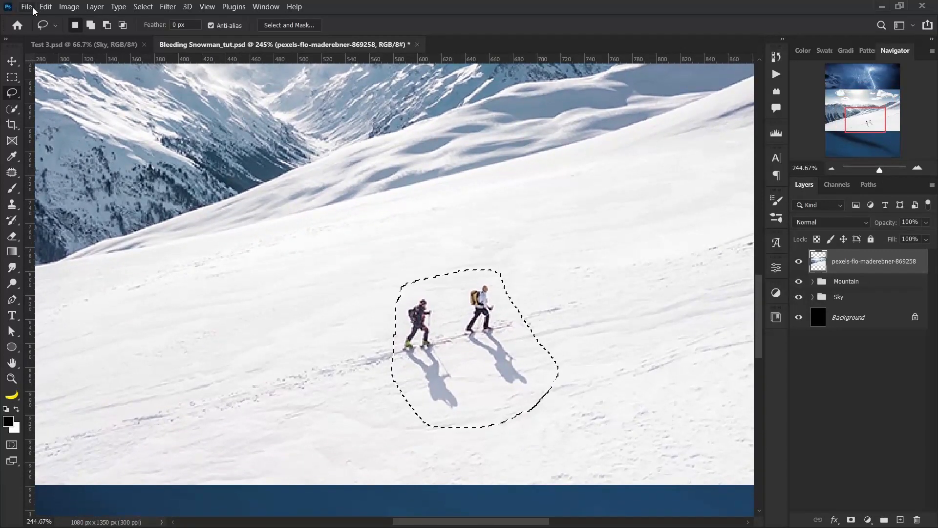
{"action": "left_click", "coordinate": [45, 7]}
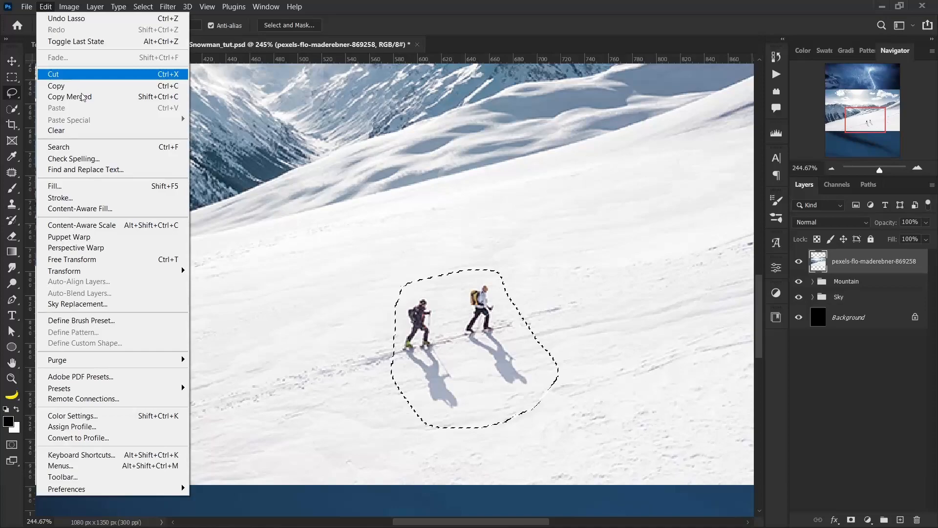
{"action": "left_click", "coordinate": [102, 209]}
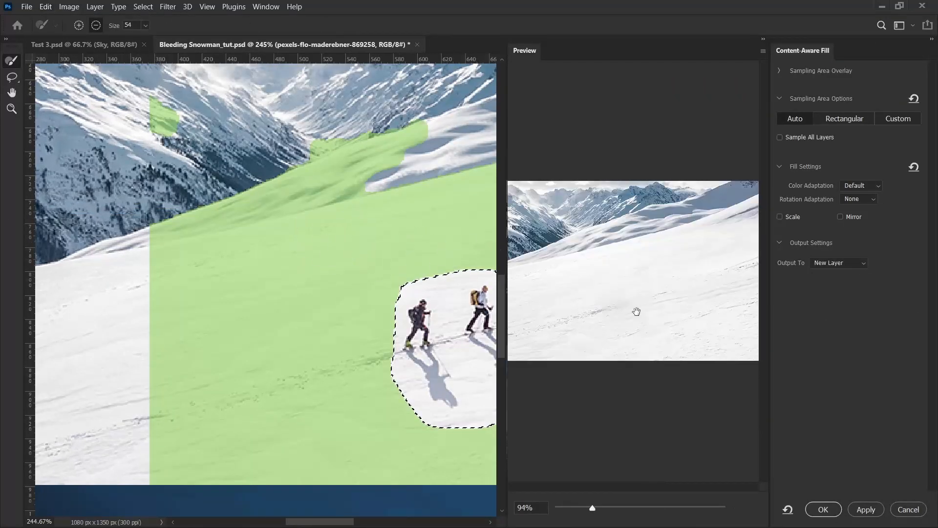
{"action": "scroll", "coordinate": [391, 351], "scroll_direction": "down", "scroll_amount": 3}
{"action": "left_click_drag", "start_coordinate": [334, 313], "coordinate": [240, 318]}
{"action": "left_click_drag", "start_coordinate": [163, 158], "coordinate": [138, 142]}
{"action": "left_click_drag", "start_coordinate": [289, 138], "coordinate": [202, 151]}
{"action": "left_click_drag", "start_coordinate": [434, 137], "coordinate": [414, 142]}
{"action": "left_click_drag", "start_coordinate": [408, 145], "coordinate": [226, 194]}
{"action": "left_click_drag", "start_coordinate": [288, 192], "coordinate": [366, 161]}
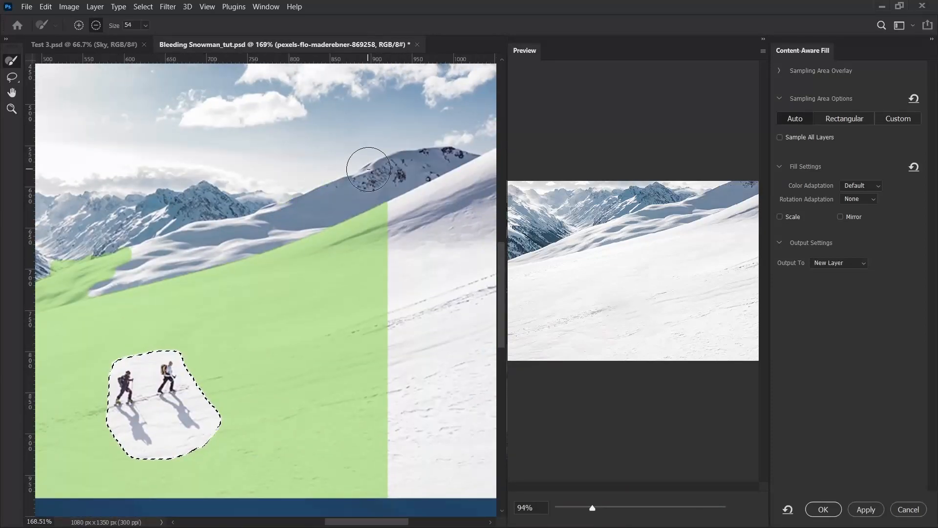
{"action": "scroll", "coordinate": [314, 279], "scroll_direction": "down", "scroll_amount": 2}
{"action": "left_click_drag", "start_coordinate": [271, 297], "coordinate": [329, 276]}
{"action": "mouse_move", "coordinate": [120, 289]}
{"action": "left_mouse_down"}
{"action": "mouse_move", "coordinate": [264, 245]}
{"action": "mouse_move", "coordinate": [279, 252]}
{"action": "left_mouse_up"}
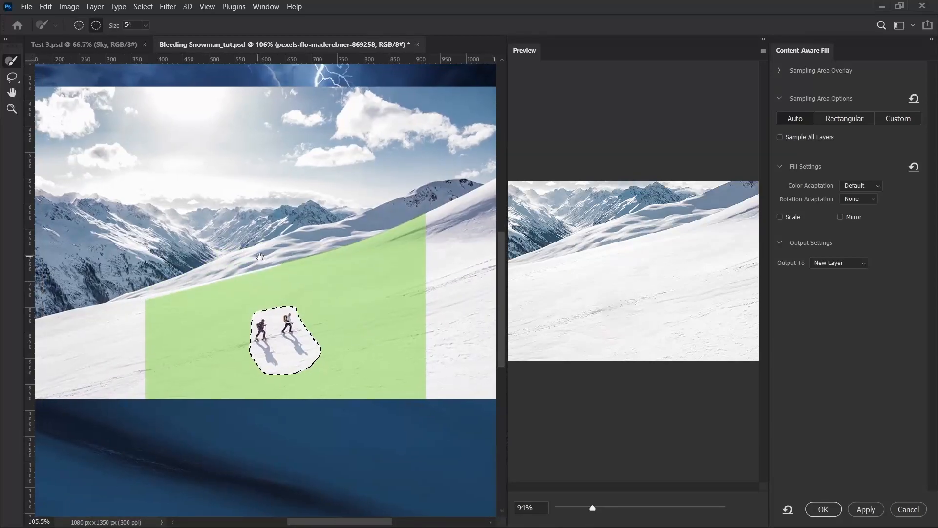
Step: Output the Content-Aware Fill over the hikers to a new layer and deselect
{"action": "scroll", "coordinate": [203, 278], "scroll_direction": "down", "scroll_amount": 2}
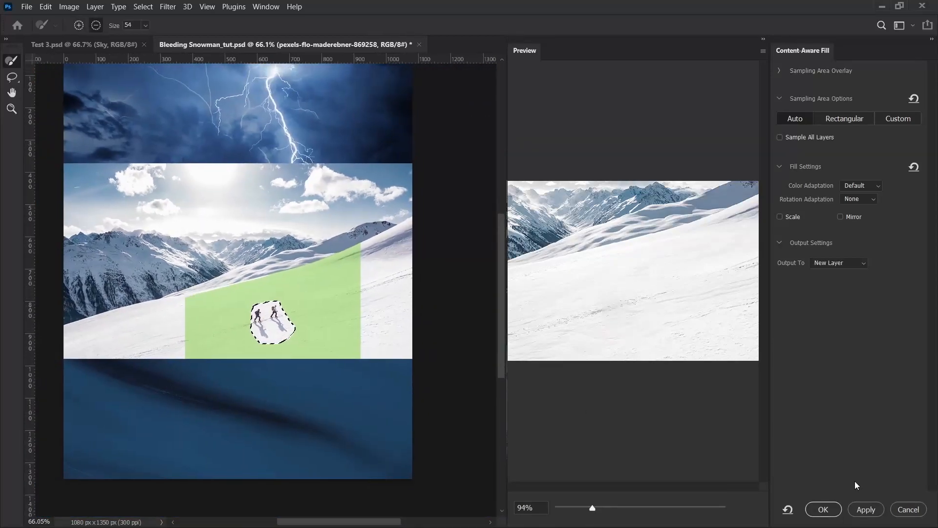
{"action": "left_click", "coordinate": [823, 509]}
{"action": "key", "text": "v"}
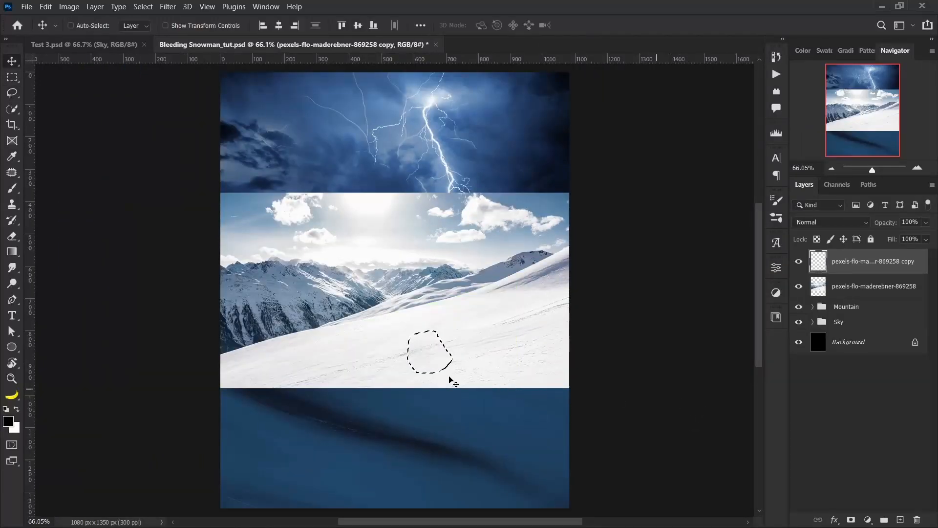
{"action": "key", "text": "ctrl+d"}
Step: Merge the fill patch layer with the snowy slope photo layer
{"action": "scroll", "coordinate": [406, 366], "scroll_direction": "up", "scroll_amount": 3}
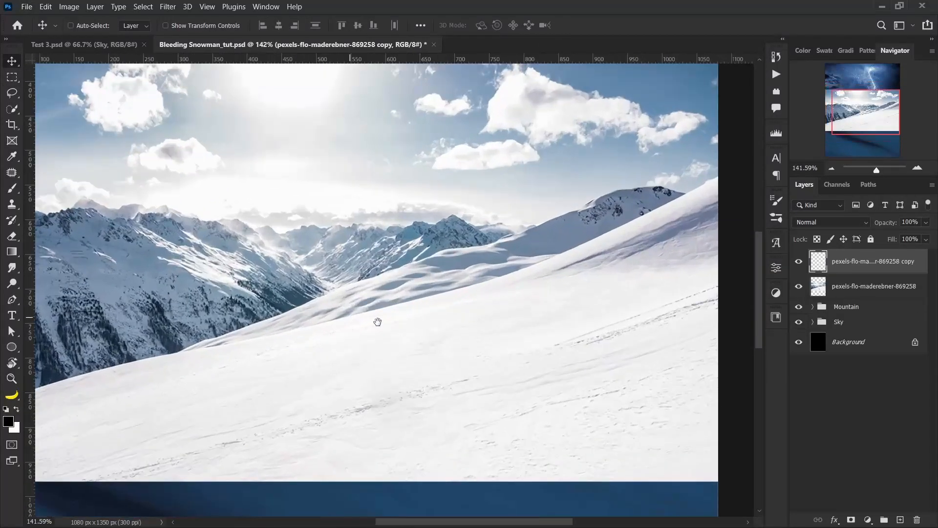
{"action": "scroll", "coordinate": [394, 325], "scroll_direction": "down", "scroll_amount": 1}
{"action": "scroll", "coordinate": [383, 326], "scroll_direction": "up", "scroll_amount": 1}
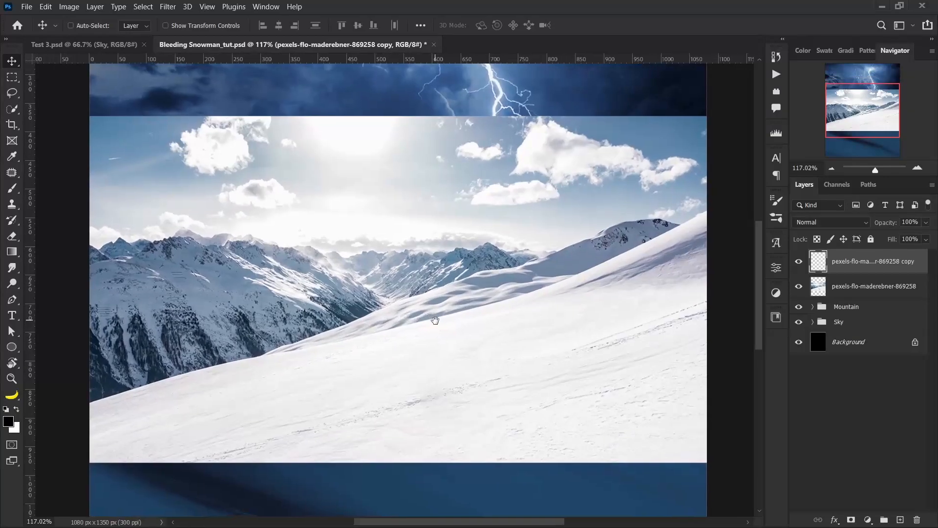
{"action": "scroll", "coordinate": [222, 386], "scroll_direction": "up", "scroll_amount": 1}
{"action": "left_click", "coordinate": [881, 298], "text": "shift"}
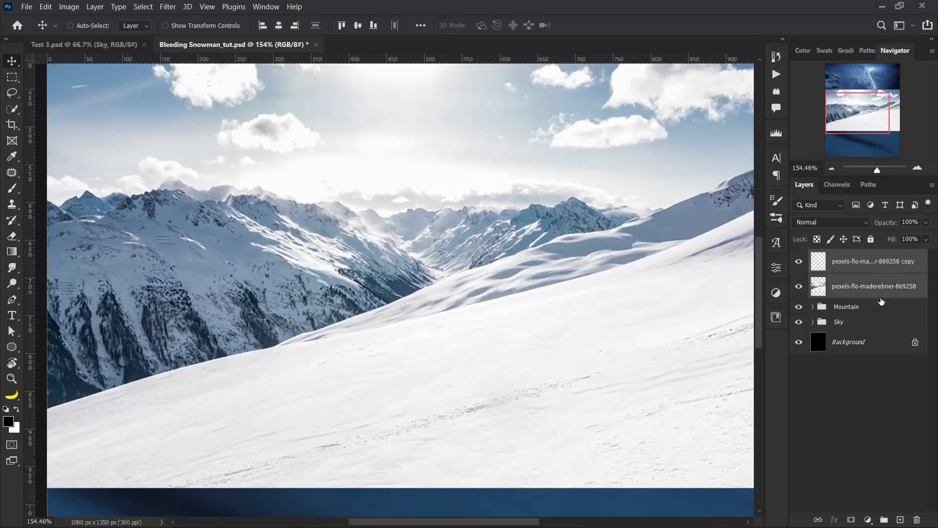
{"action": "key", "text": "ctrl+e"}
Step: Begin a Polygonal Lasso outline at the photo's left edge, following the snow slope's upper edge against the dark mountain
{"action": "scroll", "coordinate": [544, 345], "scroll_direction": "down", "scroll_amount": 2}
{"action": "left_click_drag", "start_coordinate": [560, 352], "coordinate": [440, 340]}
{"action": "scroll", "coordinate": [432, 342], "scroll_direction": "up", "scroll_amount": 1}
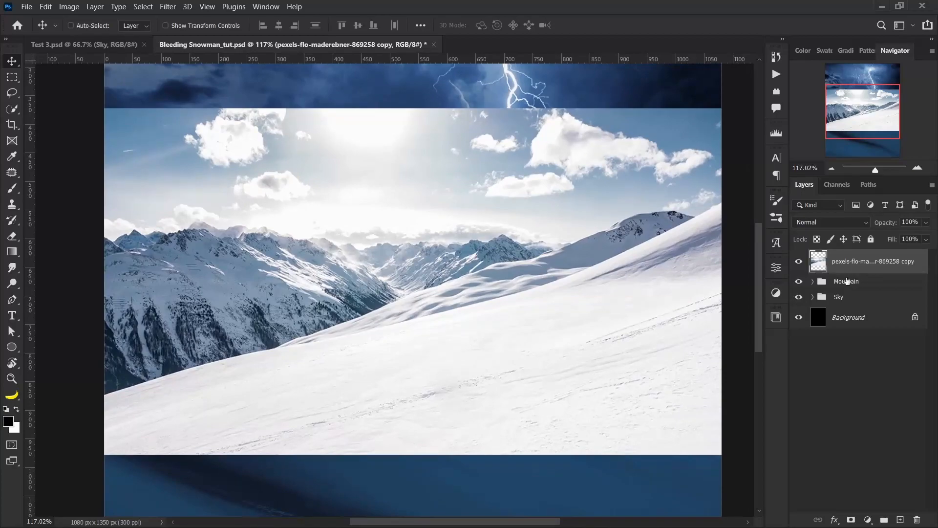
{"action": "scroll", "coordinate": [602, 285], "scroll_direction": "up", "scroll_amount": 1}
{"action": "left_click_drag", "start_coordinate": [543, 299], "coordinate": [566, 301]}
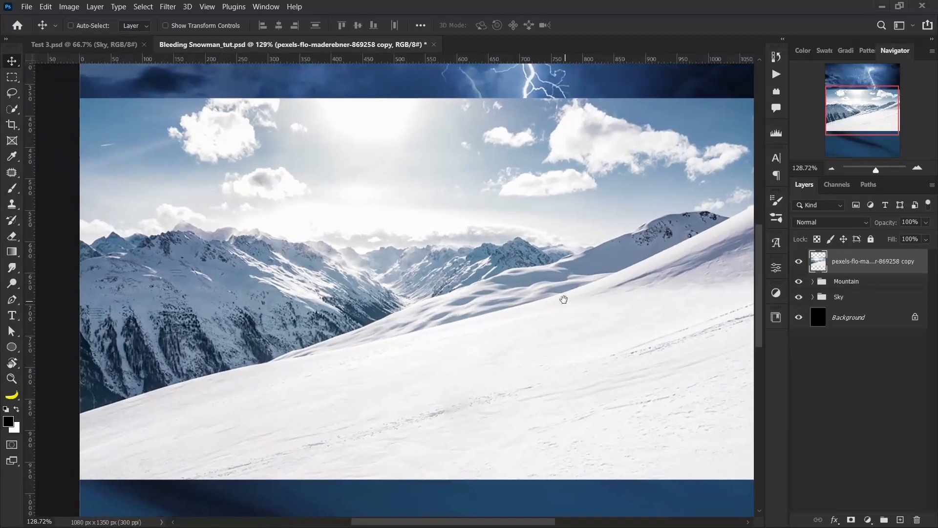
{"action": "scroll", "coordinate": [206, 395], "scroll_direction": "up", "scroll_amount": 5}
{"action": "left_click_drag", "start_coordinate": [201, 404], "coordinate": [276, 357]}
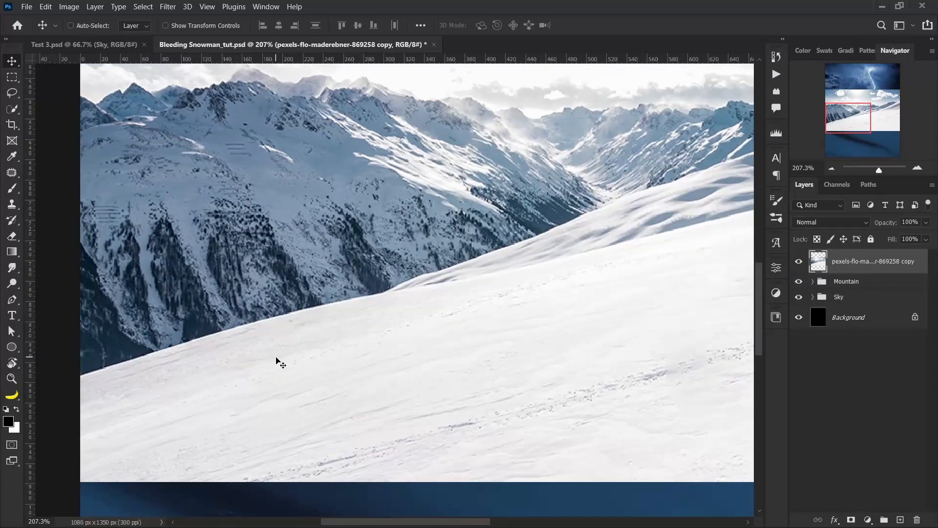
{"action": "key", "text": "l"}
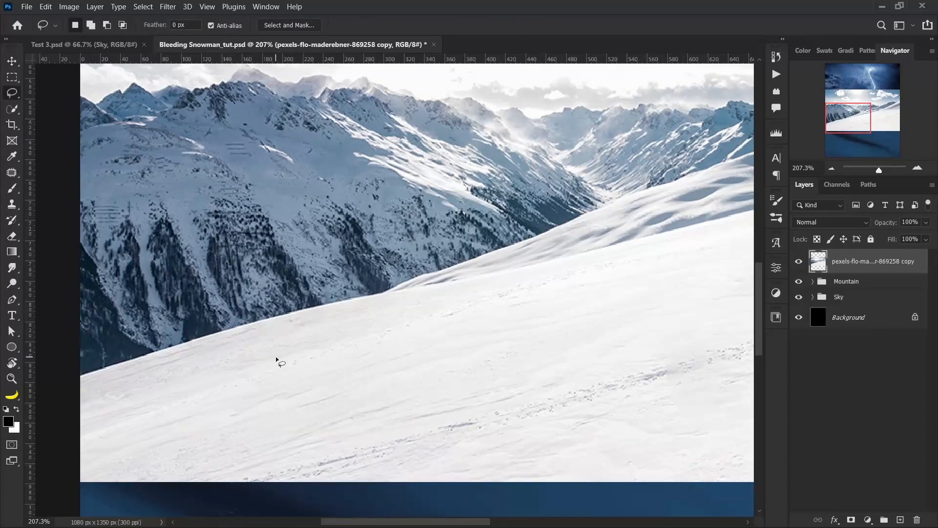
{"action": "key", "text": "shift+l"}
{"action": "right_click", "coordinate": [15, 97]}
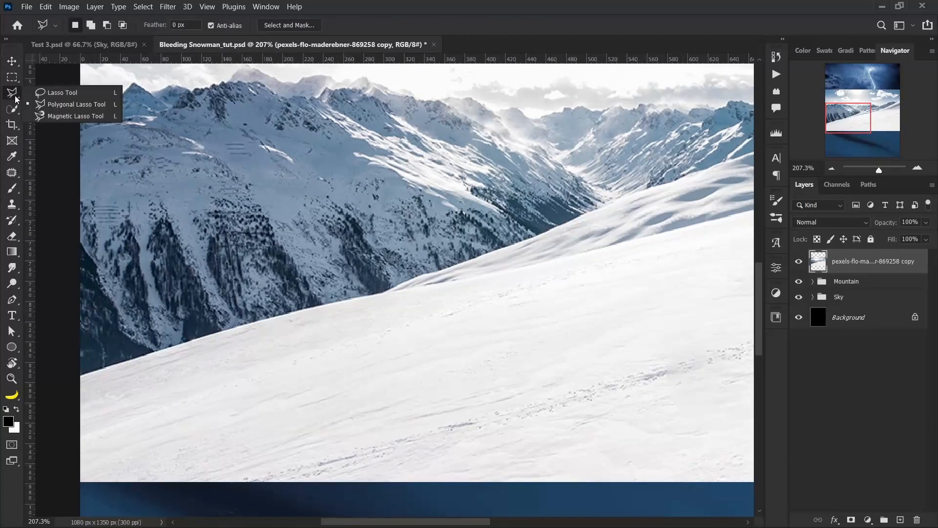
{"action": "left_click", "coordinate": [74, 105]}
{"action": "scroll", "coordinate": [114, 264], "scroll_direction": "left", "scroll_amount": 2}
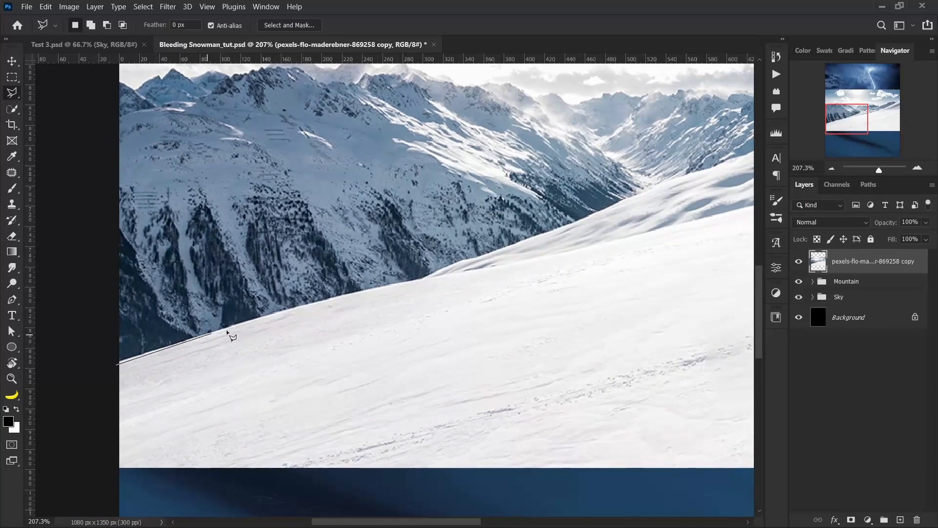
{"action": "left_click", "coordinate": [347, 294]}
{"action": "left_click", "coordinate": [424, 279]}
{"action": "left_click", "coordinate": [463, 260]}
{"action": "left_click", "coordinate": [482, 258]}
{"action": "left_click", "coordinate": [575, 223]}
Step: Continue the polygonal outline along the rippled snow ridge towards the rocky peak on the right
{"action": "left_click_drag", "start_coordinate": [575, 222], "coordinate": [370, 342]}
{"action": "left_click", "coordinate": [463, 302]}
{"action": "left_click", "coordinate": [514, 287]}
{"action": "left_click", "coordinate": [599, 251]}
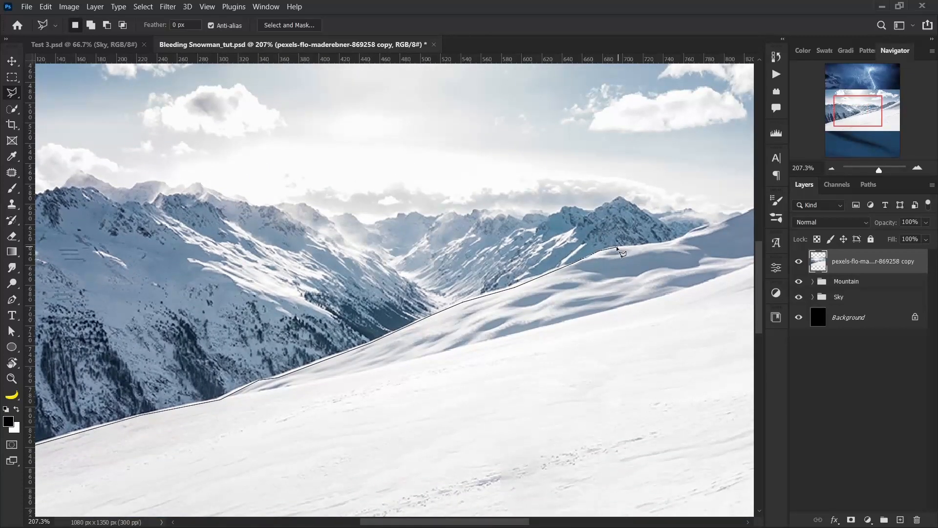
{"action": "left_click", "coordinate": [618, 247]}
{"action": "left_click", "coordinate": [653, 246]}
{"action": "left_click_drag", "start_coordinate": [653, 245], "coordinate": [491, 306]}
{"action": "left_click", "coordinate": [534, 292]}
{"action": "left_click", "coordinate": [636, 251]}
Step: Outline the rocky peak and right-hand slope, then close the polygonal selection below the photo
{"action": "left_click_drag", "start_coordinate": [637, 252], "coordinate": [464, 308]}
{"action": "left_click", "coordinate": [490, 292]}
{"action": "left_click", "coordinate": [519, 282]}
{"action": "left_click", "coordinate": [586, 274]}
{"action": "left_click", "coordinate": [624, 284]}
{"action": "left_click", "coordinate": [676, 256]}
{"action": "scroll", "coordinate": [676, 257], "scroll_direction": "down", "scroll_amount": 8}
{"action": "left_click", "coordinate": [639, 432]}
{"action": "left_click", "coordinate": [66, 467]}
{"action": "left_click", "coordinate": [135, 368]}
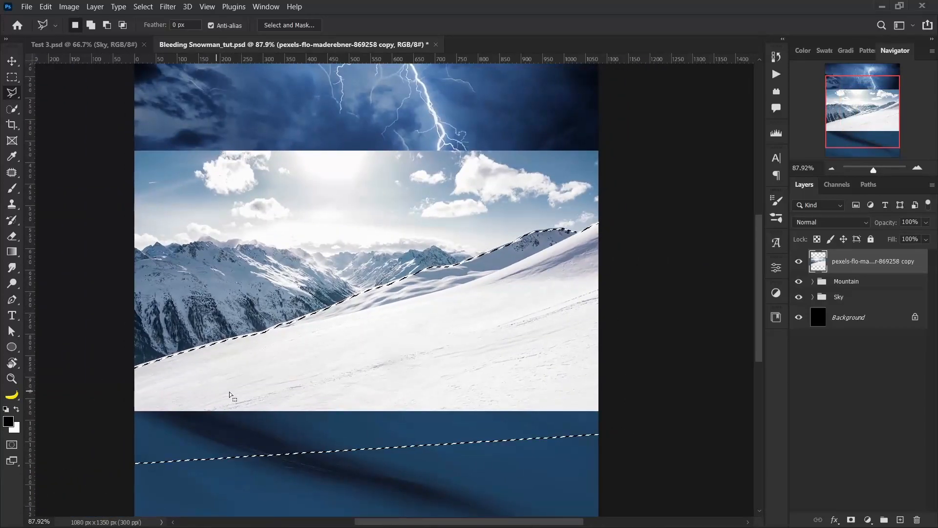
Step: Mask the photo layer to the selected snow slope and convert the masked layer to a smart object
{"action": "left_click_drag", "start_coordinate": [230, 387], "coordinate": [245, 382]}
{"action": "left_click", "coordinate": [850, 519]}
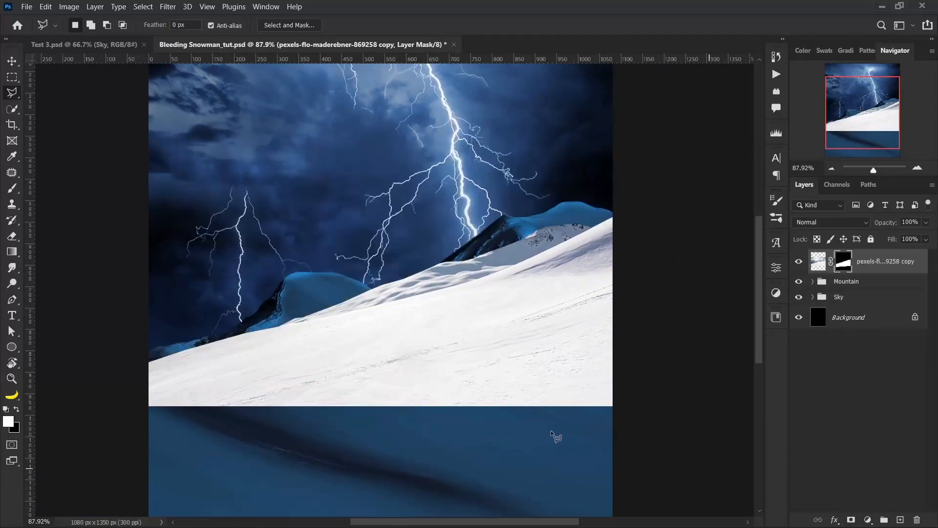
{"action": "key", "text": "v"}
{"action": "scroll", "coordinate": [417, 383], "scroll_direction": "down", "scroll_amount": 5}
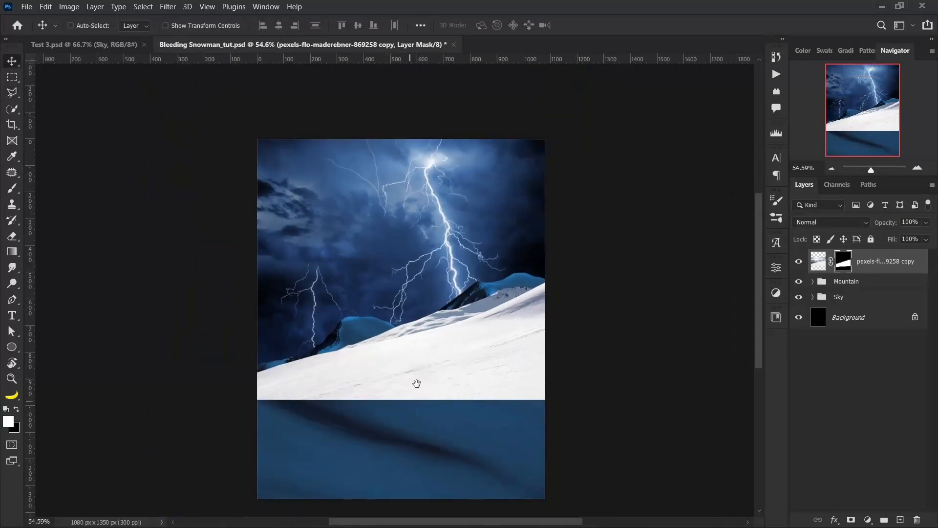
{"action": "right_click", "coordinate": [903, 274]}
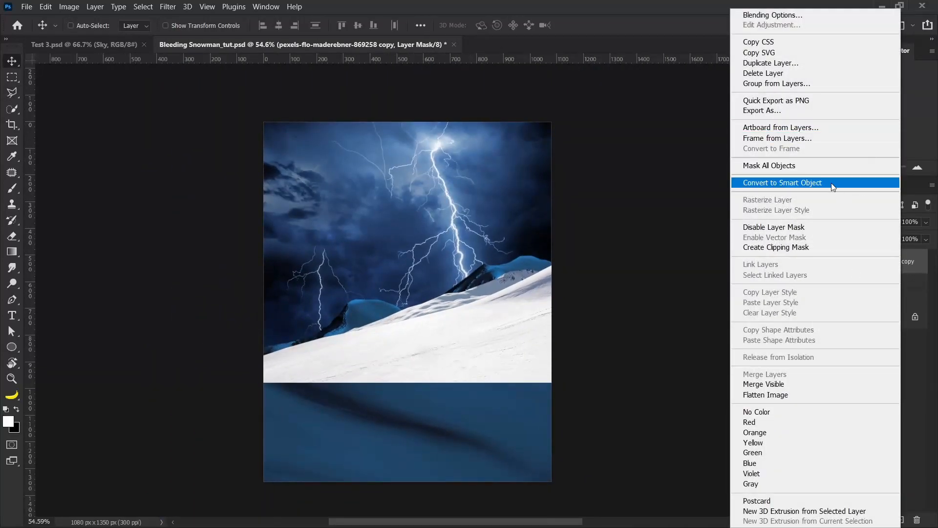
{"action": "left_click", "coordinate": [770, 183]}
Step: Move the snow slope to the canvas bottom, scale it to 117.69% and rotate it 1.99 degrees
{"action": "scroll", "coordinate": [525, 234], "scroll_direction": "down", "scroll_amount": 2}
{"action": "left_click_drag", "start_coordinate": [465, 313], "coordinate": [467, 382]}
{"action": "key", "text": "ctrl+t"}
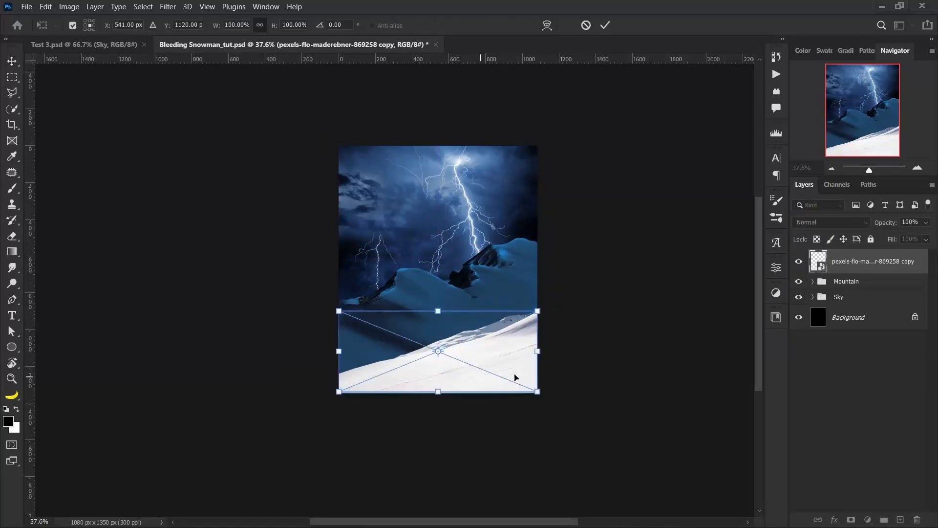
{"action": "left_click_drag", "start_coordinate": [543, 354], "coordinate": [582, 345]}
{"action": "scroll", "coordinate": [583, 346], "scroll_direction": "up", "scroll_amount": 2}
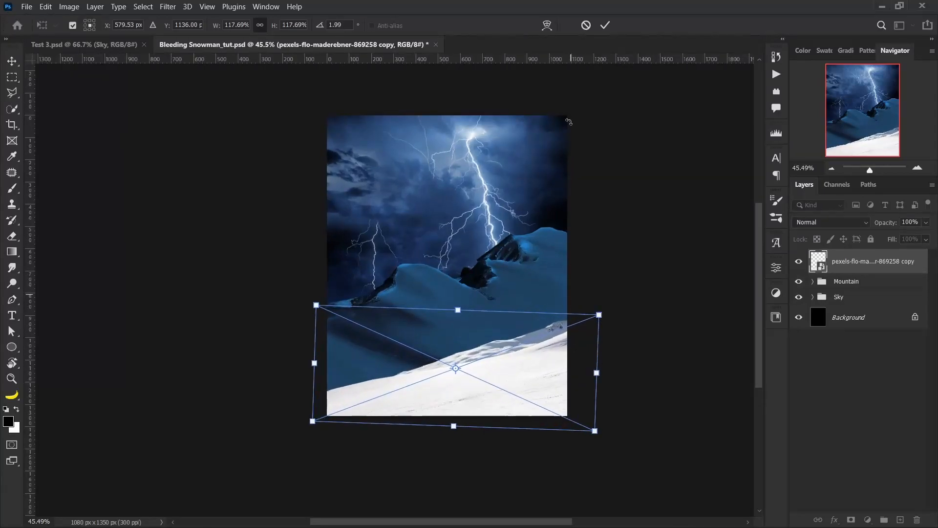
Step: Warp the left side of the snow slope, raising its left corners and pulling its lower edge well below the canvas
{"action": "left_click", "coordinate": [547, 25]}
{"action": "left_click_drag", "start_coordinate": [316, 307], "coordinate": [315, 269]}
{"action": "left_click_drag", "start_coordinate": [311, 427], "coordinate": [302, 374]}
{"action": "left_click_drag", "start_coordinate": [413, 431], "coordinate": [423, 503]}
{"action": "left_click_drag", "start_coordinate": [332, 400], "coordinate": [330, 424]}
{"action": "mouse_move", "coordinate": [317, 361]}
{"action": "left_mouse_down"}
{"action": "mouse_move", "coordinate": [316, 342]}
{"action": "mouse_move", "coordinate": [320, 353]}
{"action": "left_mouse_up"}
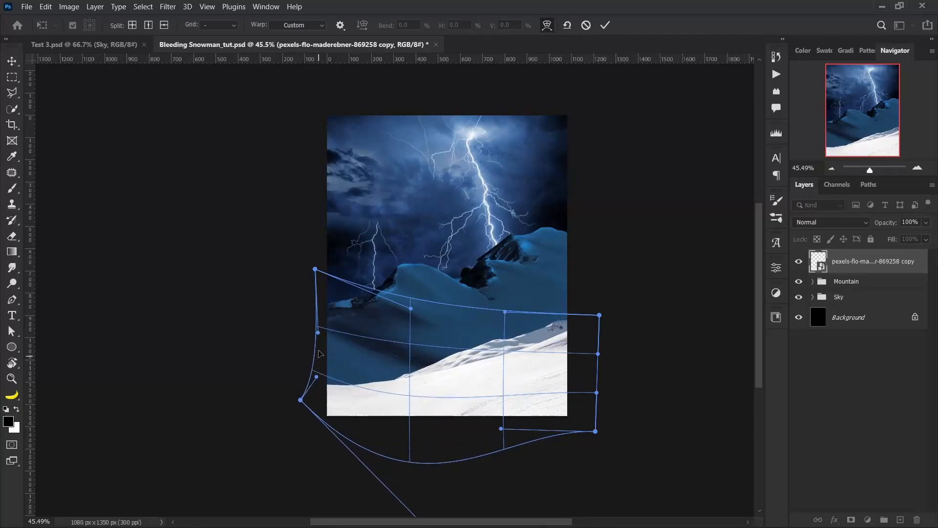
Step: Warp the slope's right side upward and its lower right corner downward, apply the transform and name the layer "Fg Mountain"
{"action": "left_click_drag", "start_coordinate": [477, 351], "coordinate": [533, 324]}
{"action": "left_click_drag", "start_coordinate": [606, 319], "coordinate": [597, 261]}
{"action": "left_click_drag", "start_coordinate": [594, 437], "coordinate": [597, 474]}
{"action": "left_click_drag", "start_coordinate": [468, 393], "coordinate": [414, 379]}
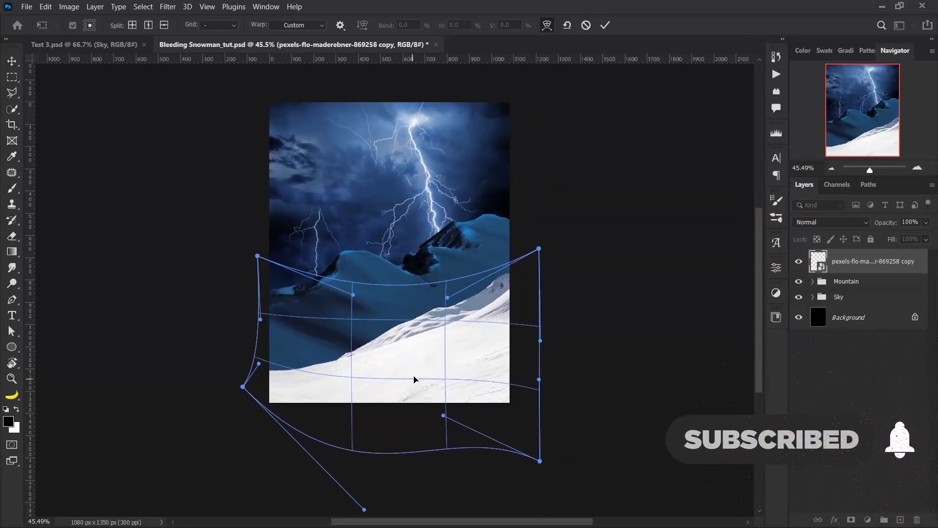
{"action": "left_click", "coordinate": [605, 25]}
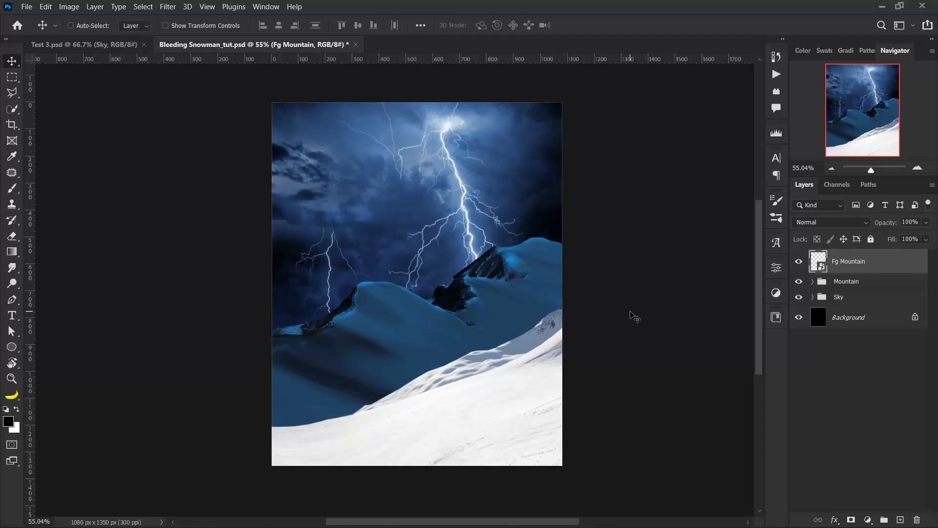
Step: Duplicate the Mountain group's Curves, Exposure and Brightness/Contrast adjustments above the Fg Mountain layer and clip the copies to it
{"action": "left_click", "coordinate": [814, 282]}
{"action": "left_click", "coordinate": [897, 304]}
{"action": "left_click", "coordinate": [901, 352]}
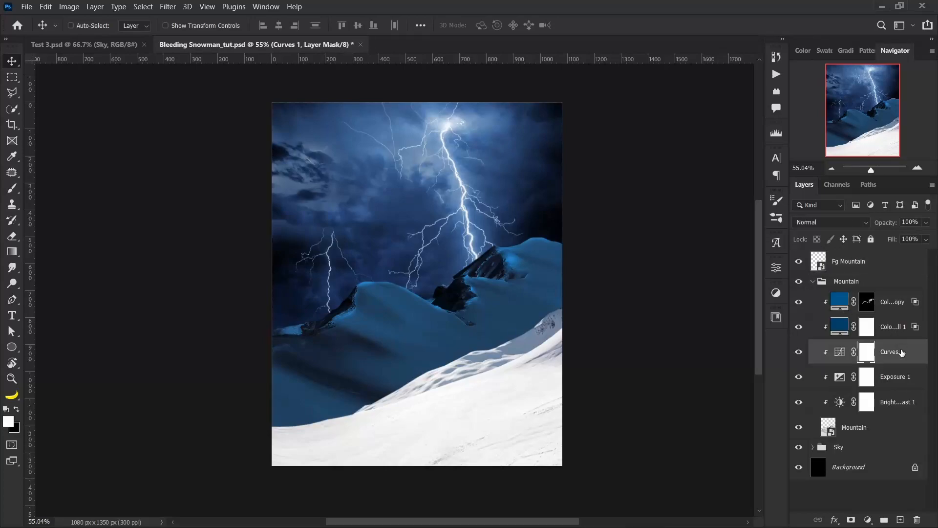
{"action": "left_click", "coordinate": [902, 401], "text": "shift"}
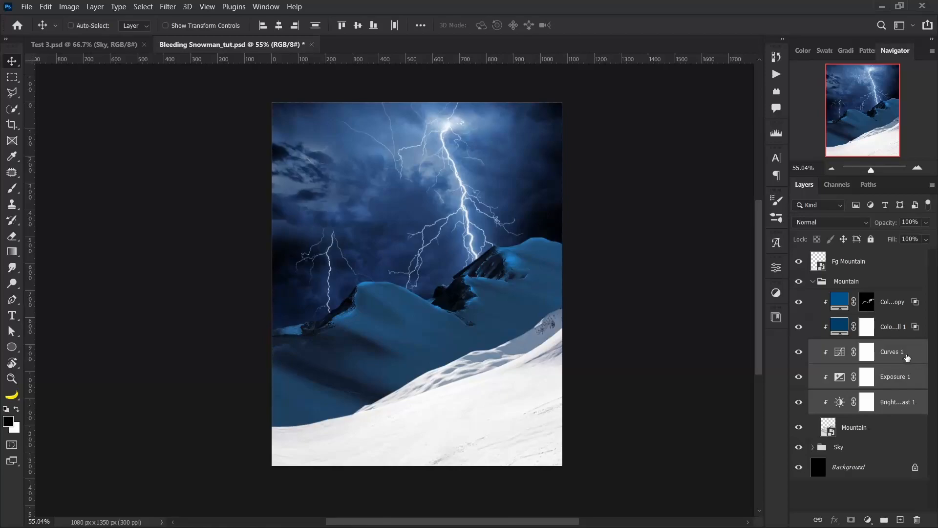
{"action": "left_click_drag", "start_coordinate": [914, 359], "coordinate": [912, 255]}
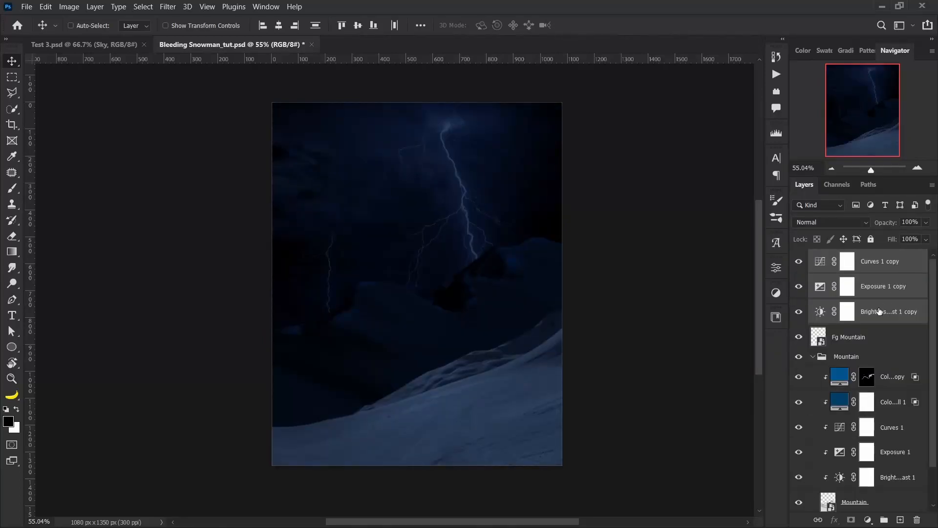
{"action": "left_click", "coordinate": [863, 323], "text": "alt"}
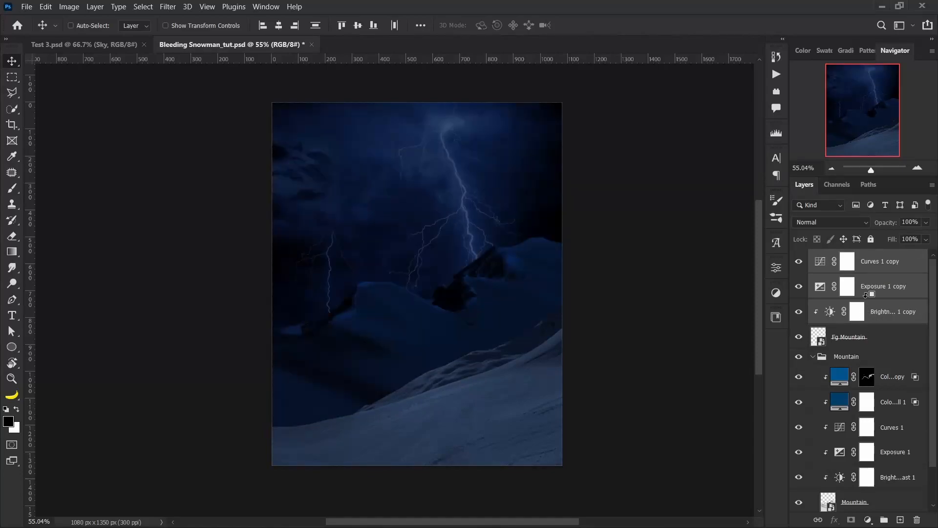
{"action": "left_click", "coordinate": [864, 299], "text": "alt"}
{"action": "left_click", "coordinate": [866, 274], "text": "alt"}
Step: Lower the midpoint of the blue channel in the foreground mountain's Curves adjustment
{"action": "scroll", "coordinate": [521, 310], "scroll_direction": "up", "scroll_amount": 4}
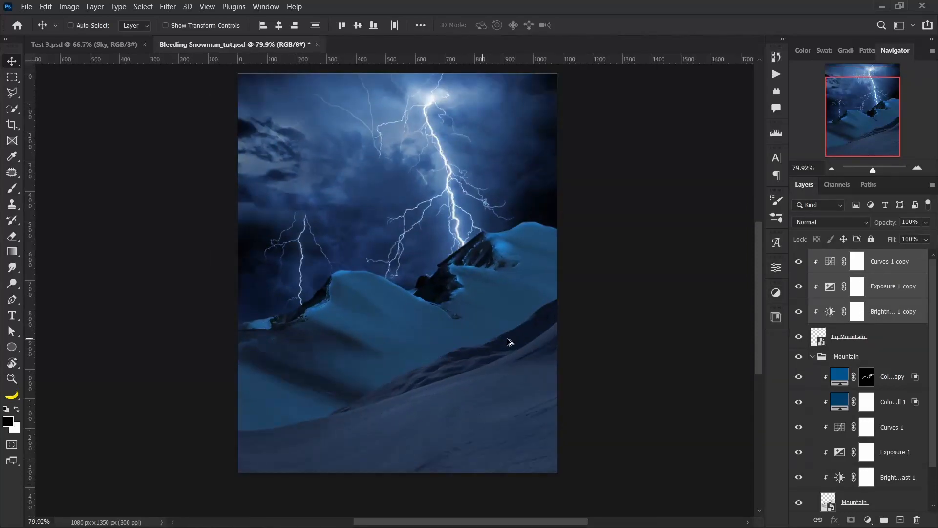
{"action": "scroll", "coordinate": [504, 339], "scroll_direction": "up", "scroll_amount": 1}
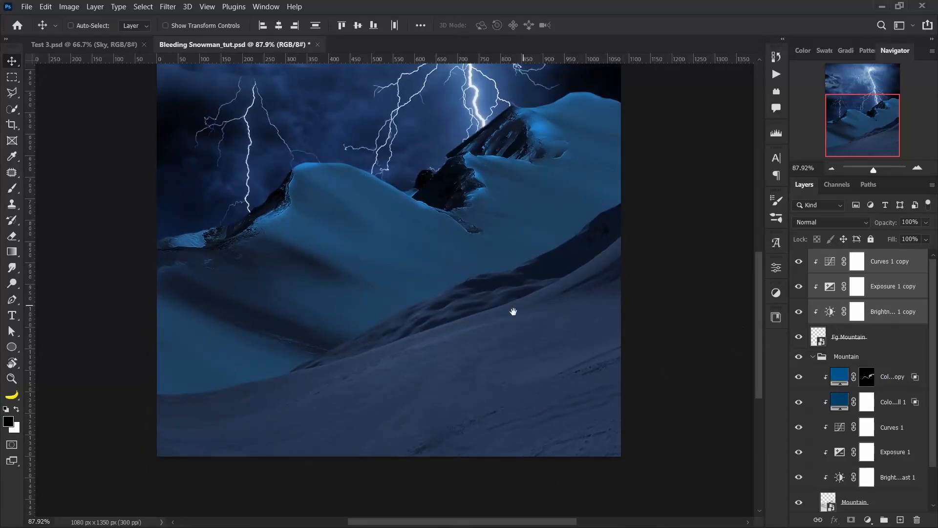
{"action": "left_click_drag", "start_coordinate": [513, 311], "coordinate": [524, 319]}
{"action": "left_click", "coordinate": [896, 265]}
{"action": "double_click", "coordinate": [830, 262]}
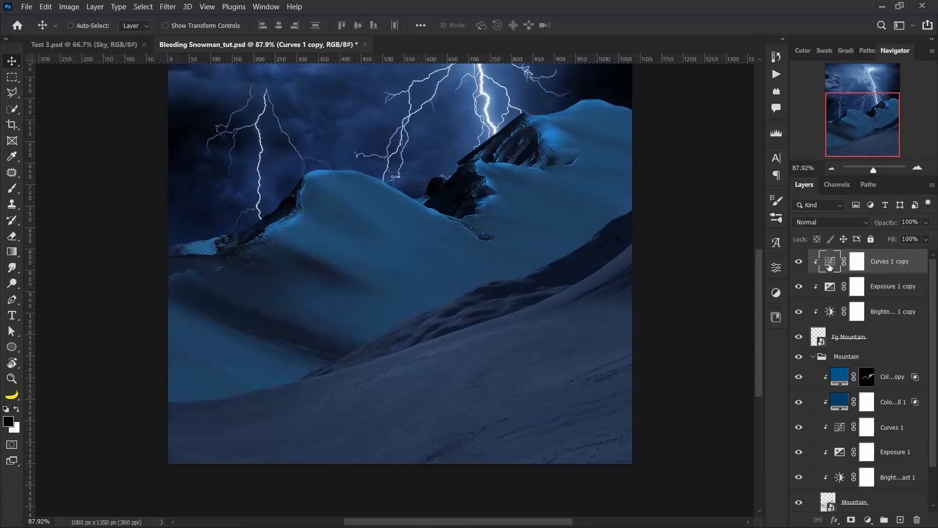
{"action": "left_click", "coordinate": [678, 321]}
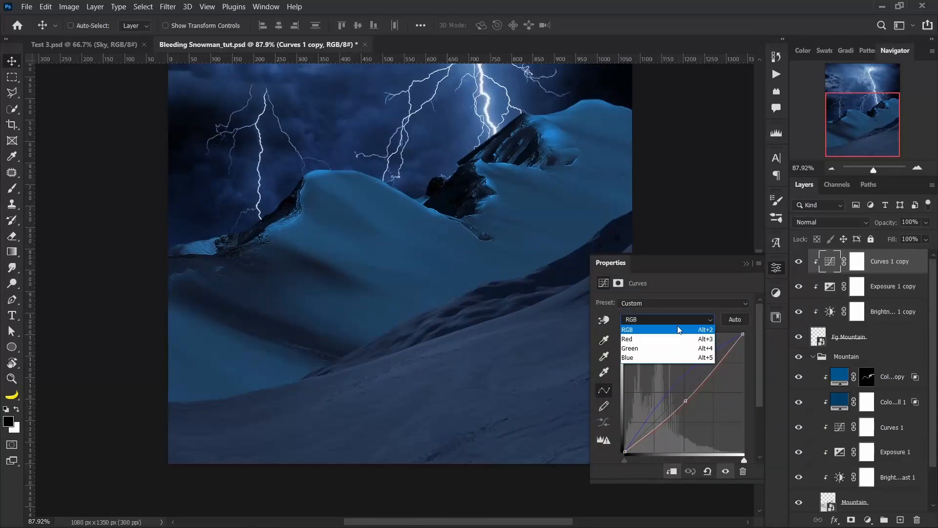
{"action": "left_click", "coordinate": [676, 354]}
{"action": "mouse_move", "coordinate": [676, 383]}
{"action": "left_mouse_down"}
{"action": "mouse_move", "coordinate": [677, 398]}
{"action": "mouse_move", "coordinate": [674, 381]}
{"action": "mouse_move", "coordinate": [678, 389]}
{"action": "left_mouse_up"}
Step: Raise the midpoint of the red channel and slightly lower the blue channel in the foreground mountain's curves
{"action": "left_click", "coordinate": [667, 319]}
{"action": "left_click", "coordinate": [676, 335]}
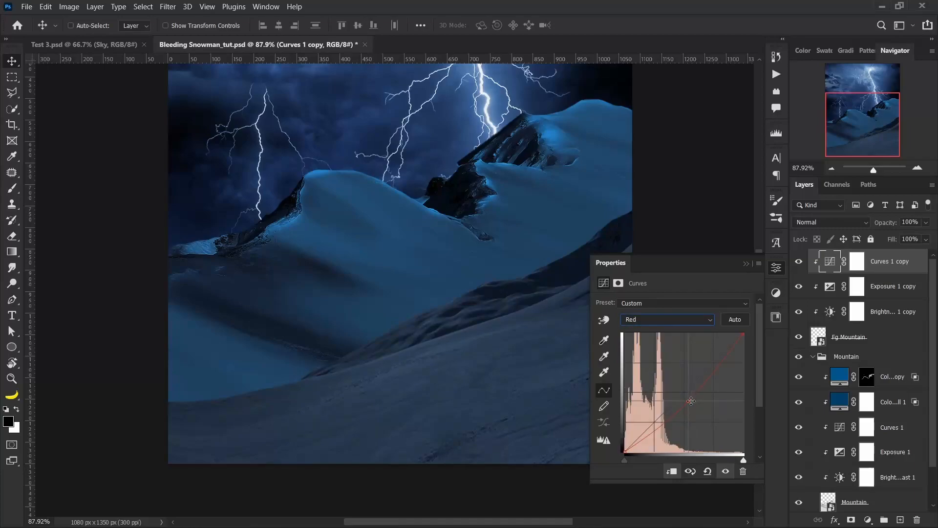
{"action": "left_click_drag", "start_coordinate": [695, 404], "coordinate": [686, 393]}
{"action": "left_click", "coordinate": [683, 320]}
{"action": "left_click", "coordinate": [685, 357]}
{"action": "left_click_drag", "start_coordinate": [684, 392], "coordinate": [685, 396]}
Step: Switch the foreground mountain's curves to the green channel and undo the last curve change
{"action": "left_click", "coordinate": [684, 320]}
{"action": "left_click", "coordinate": [683, 348]}
{"action": "key", "text": "ctrl+z"}
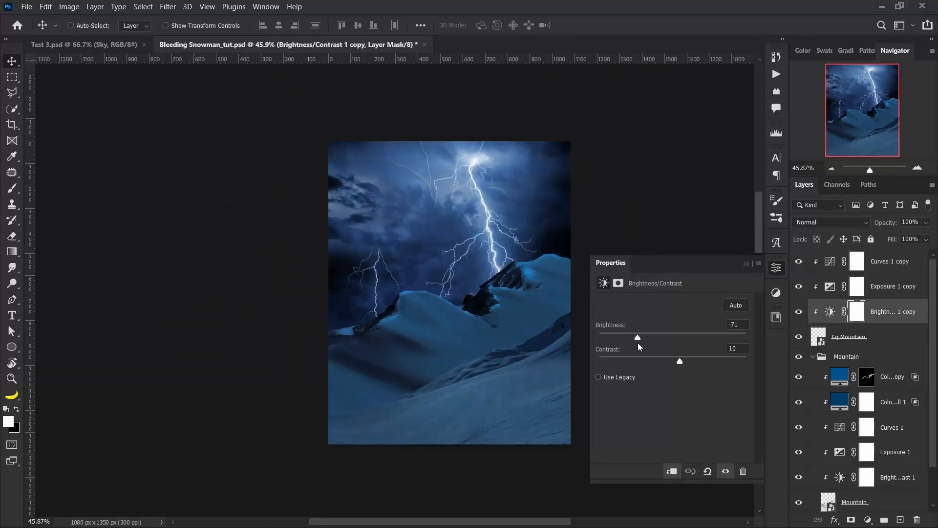
Step: Copy the Mountain group's blue Color Fill layers above the foreground mountain's adjustments and clip them to Fg Mountain
{"action": "left_click", "coordinate": [746, 264]}
{"action": "scroll", "coordinate": [475, 348], "scroll_direction": "up", "scroll_amount": 1}
{"action": "left_click_drag", "start_coordinate": [413, 369], "coordinate": [418, 362]}
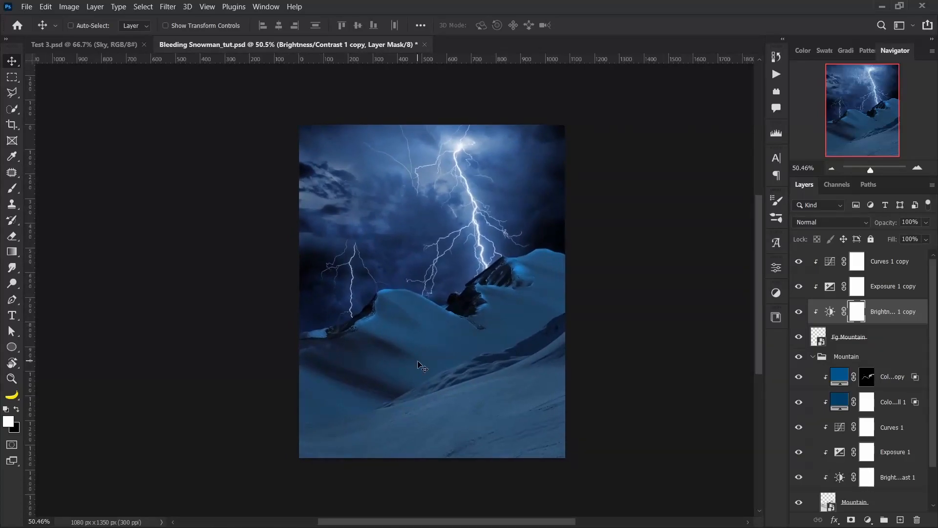
{"action": "scroll", "coordinate": [423, 367], "scroll_direction": "up", "scroll_amount": 4}
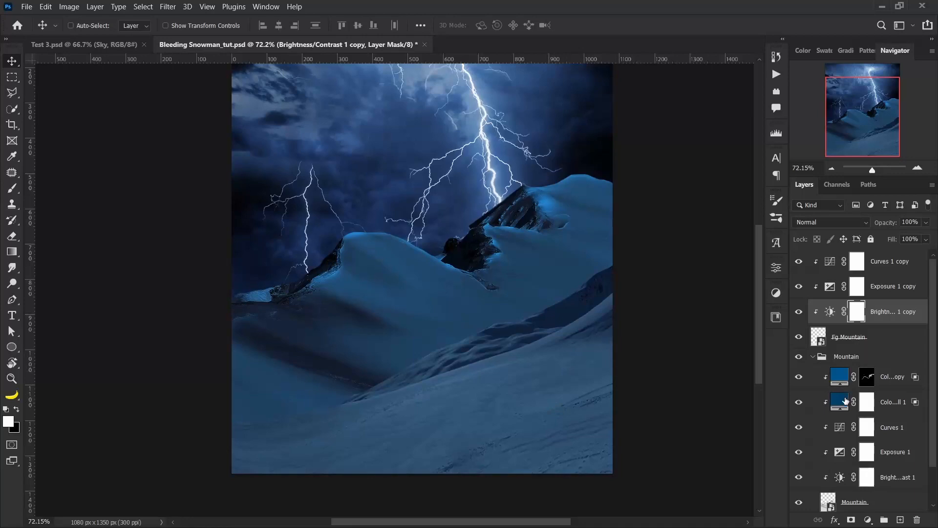
{"action": "left_click", "coordinate": [846, 400]}
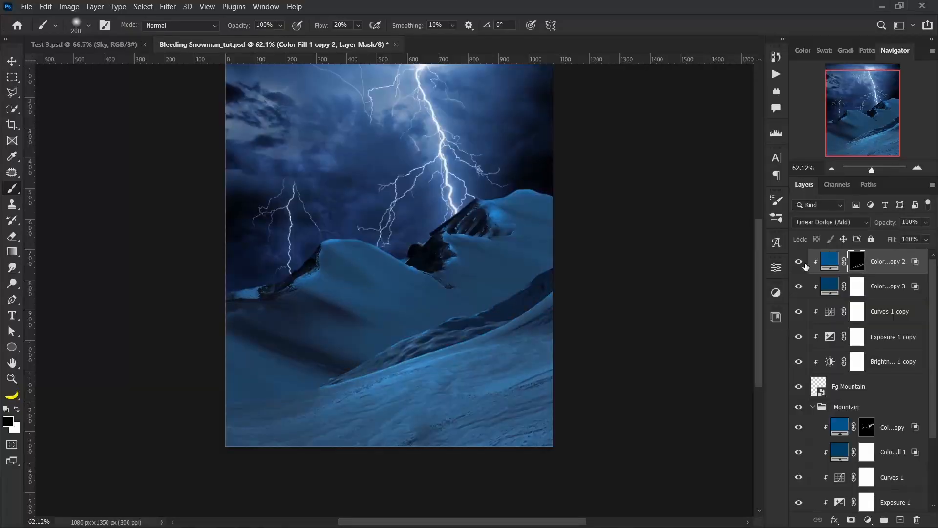
Step: Group Fg Mountain with its clipped color fills and adjustments as "FG Mountain" and collapse the Mountain group
{"action": "left_click", "coordinate": [801, 263]}
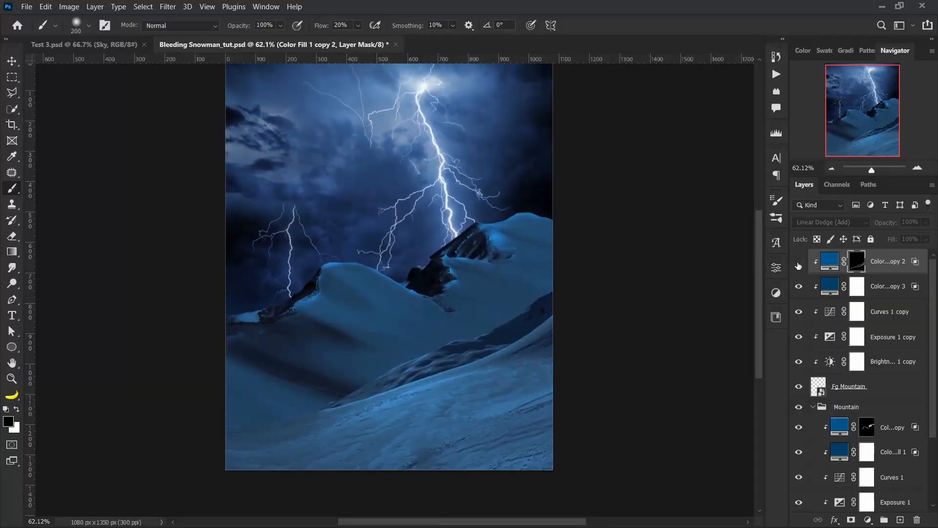
{"action": "left_click", "coordinate": [799, 263]}
{"action": "scroll", "coordinate": [425, 346], "scroll_direction": "down", "scroll_amount": 3}
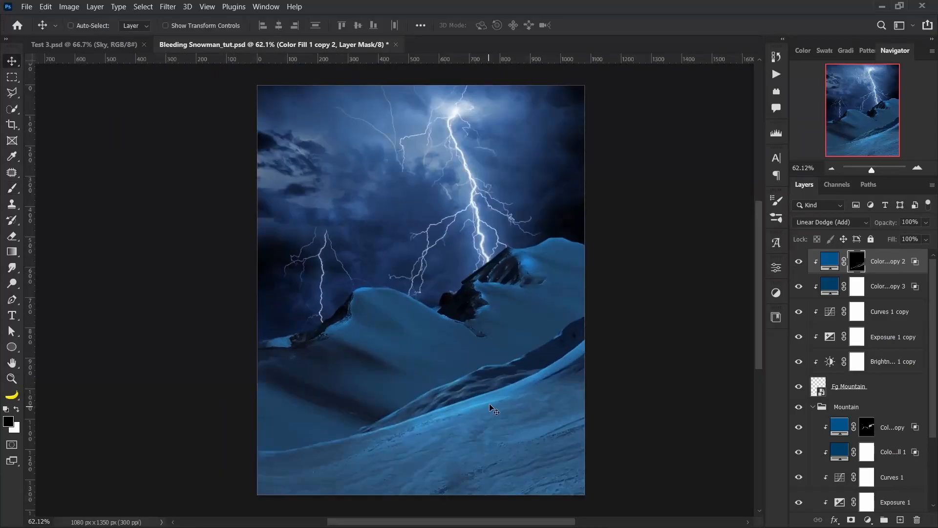
{"action": "scroll", "coordinate": [460, 364], "scroll_direction": "down", "scroll_amount": 1}
{"action": "left_click", "coordinate": [876, 383], "text": "shift"}
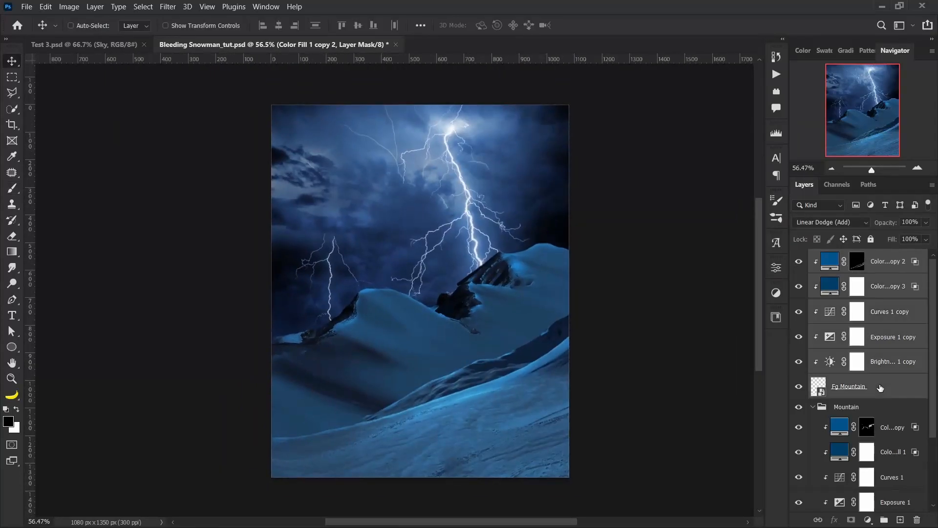
{"action": "key", "text": "ctrl+g"}
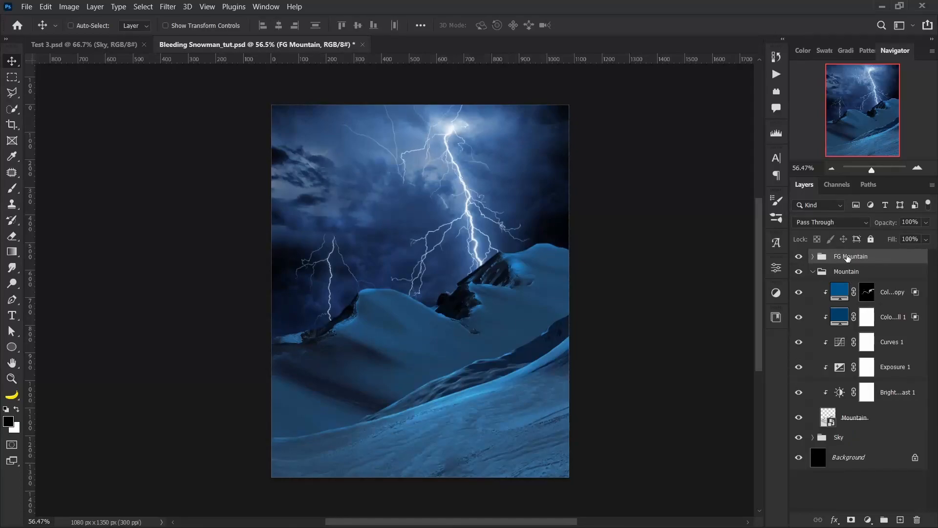
{"action": "left_click", "coordinate": [813, 271]}
Step: Place the cut-out Snowman image from the file explorer into the document above the FG Mountain group
{"action": "scroll", "coordinate": [398, 392], "scroll_direction": "up", "scroll_amount": 1}
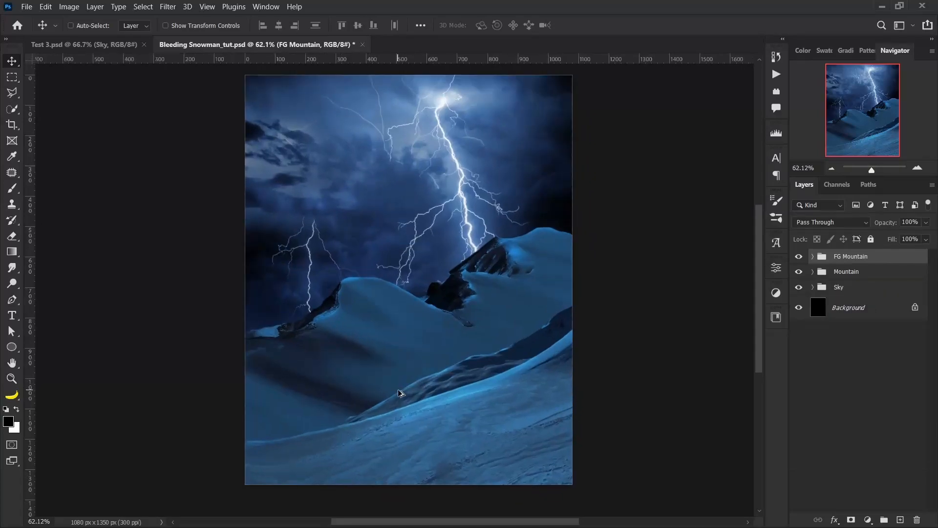
{"action": "scroll", "coordinate": [406, 395], "scroll_direction": "down", "scroll_amount": 2}
{"action": "left_click_drag", "start_coordinate": [416, 398], "coordinate": [400, 396]}
{"action": "mouse_move", "coordinate": [469, 522]}
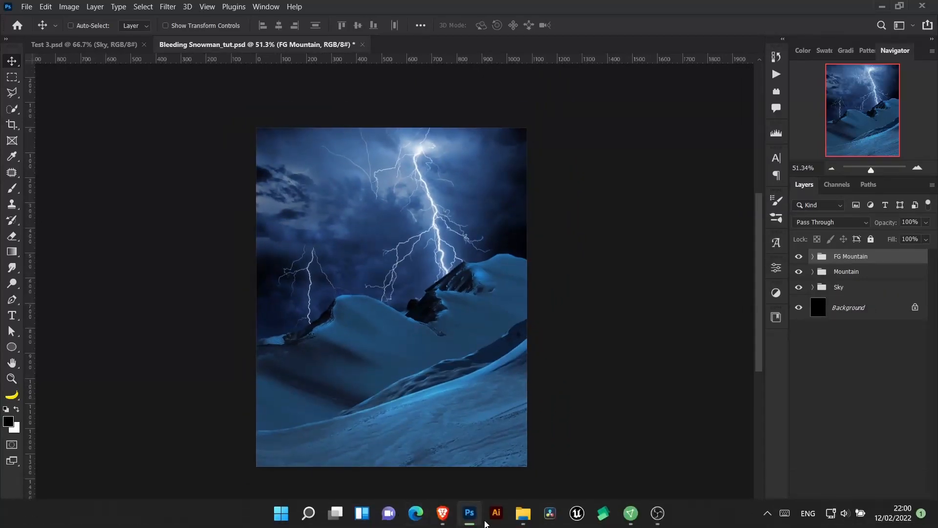
{"action": "left_click", "coordinate": [529, 522]}
{"action": "left_click", "coordinate": [407, 248]}
{"action": "left_click_drag", "start_coordinate": [407, 248], "coordinate": [481, 250]}
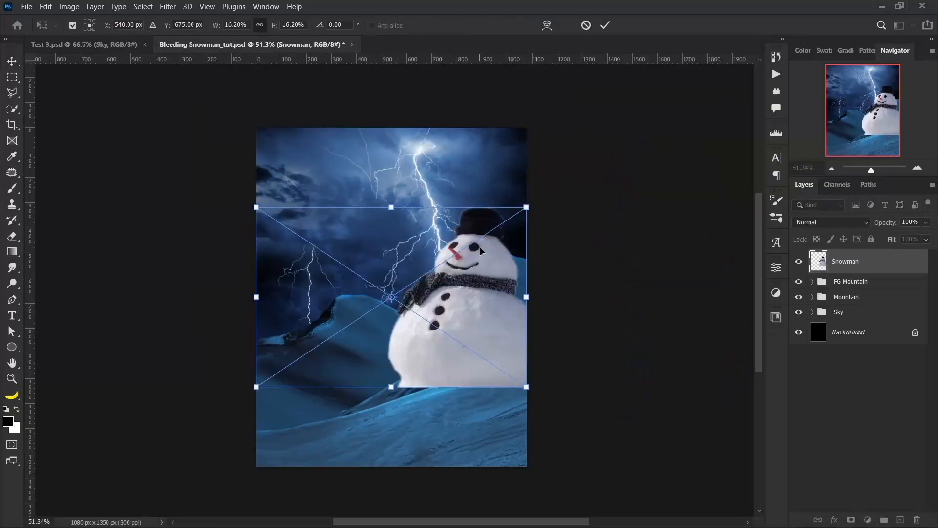
{"action": "left_click", "coordinate": [605, 24]}
Step: Scale the snowman to 25.27% and move it to about X 373.53 px, Y 515.24 px, meeting the snow slope
{"action": "key", "text": "ctrl+t"}
{"action": "left_click_drag", "start_coordinate": [394, 388], "coordinate": [393, 440]}
{"action": "left_click_drag", "start_coordinate": [541, 406], "coordinate": [478, 345]}
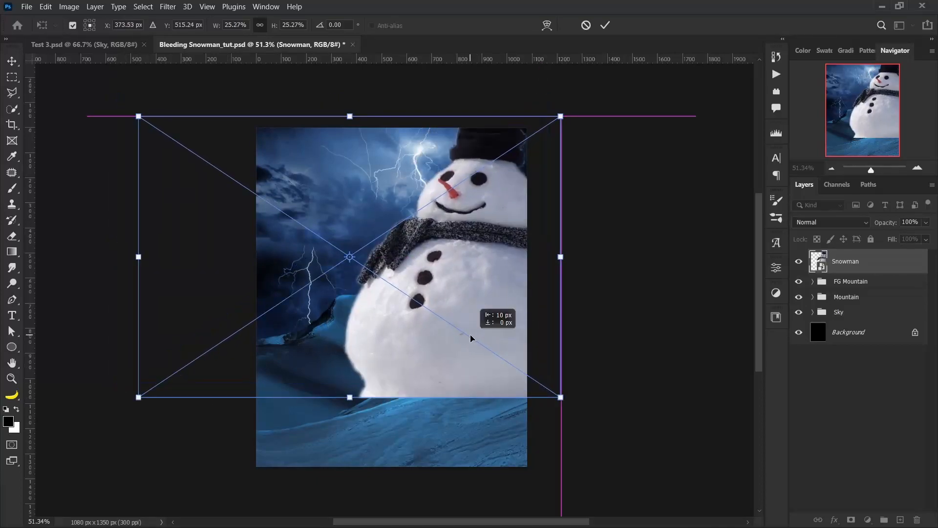
{"action": "left_click_drag", "start_coordinate": [472, 337], "coordinate": [471, 337]}
{"action": "key", "text": "Return"}
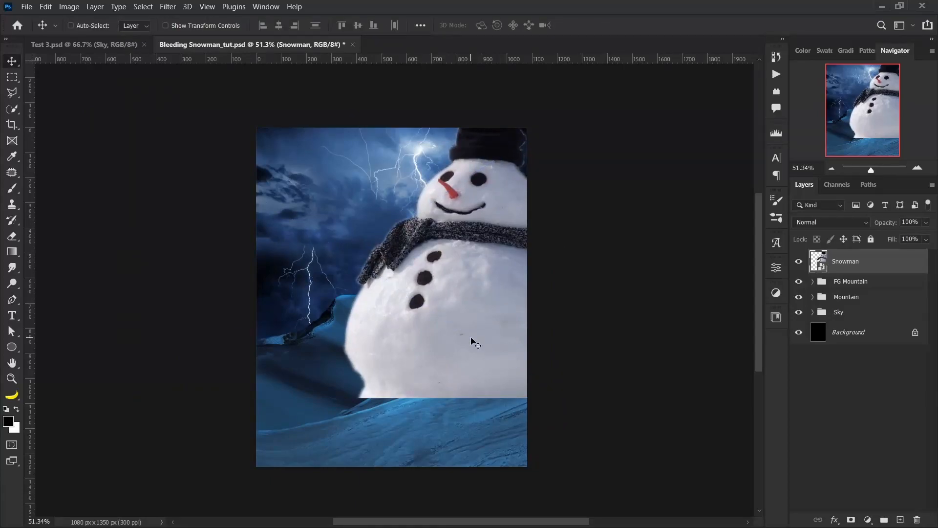
Step: Rasterize the Snowman layer
{"action": "scroll", "coordinate": [503, 288], "scroll_direction": "up", "scroll_amount": 4}
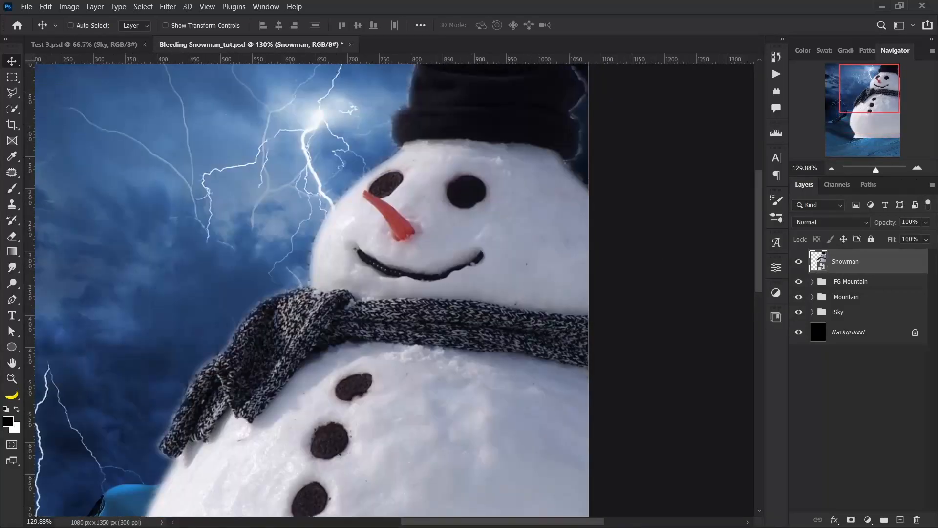
{"action": "right_click", "coordinate": [907, 265]}
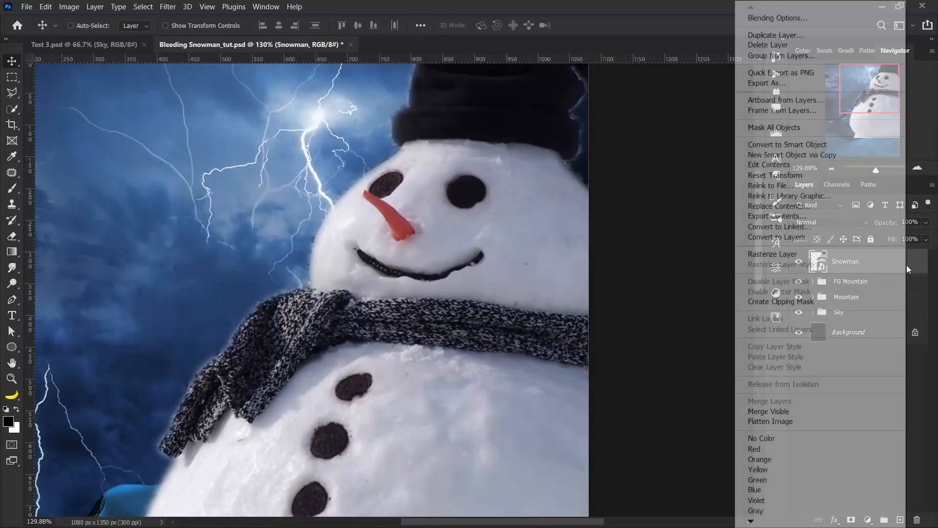
{"action": "left_click", "coordinate": [803, 251]}
Step: Draw a freehand lasso selection loosely around the snowman's smiling mouth
{"action": "scroll", "coordinate": [479, 279], "scroll_direction": "up", "scroll_amount": 2}
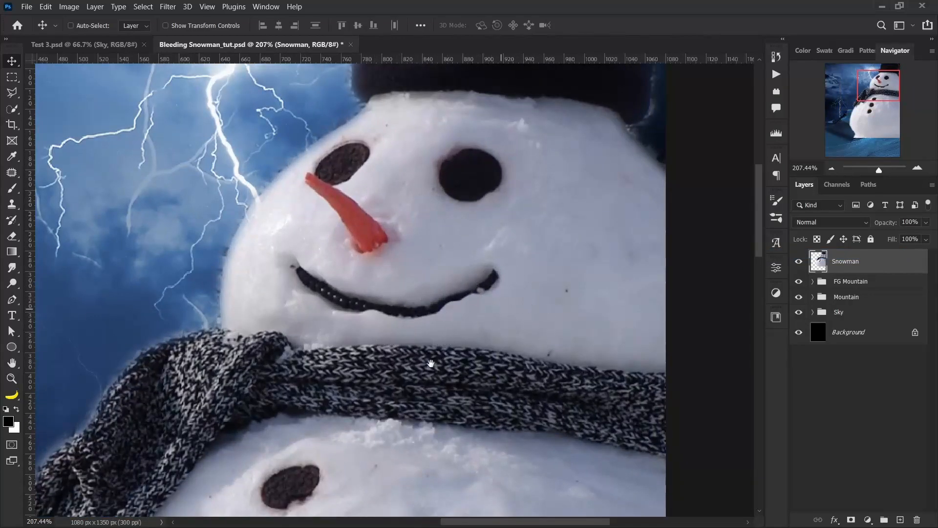
{"action": "left_click_drag", "start_coordinate": [435, 360], "coordinate": [465, 263]}
{"action": "scroll", "coordinate": [465, 263], "scroll_direction": "down", "scroll_amount": 2}
{"action": "scroll", "coordinate": [466, 303], "scroll_direction": "up", "scroll_amount": 3}
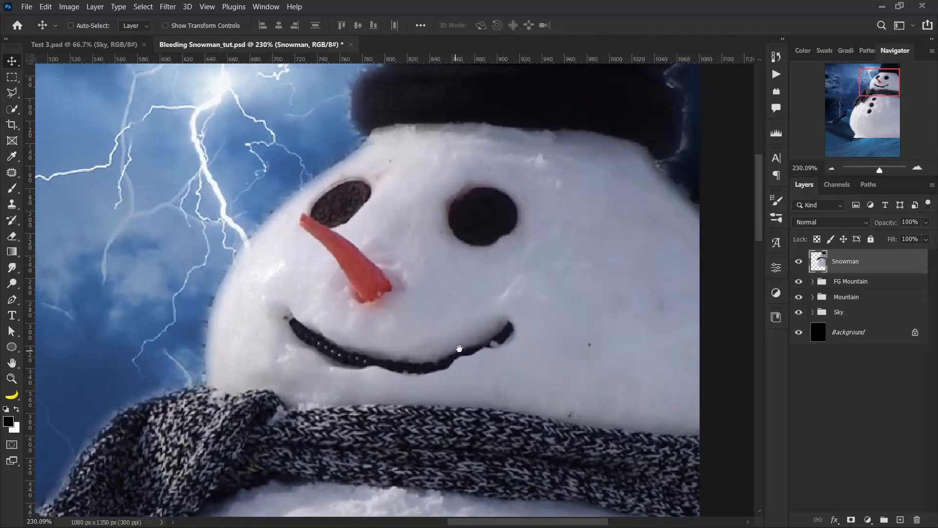
{"action": "left_click_drag", "start_coordinate": [459, 348], "coordinate": [463, 344]}
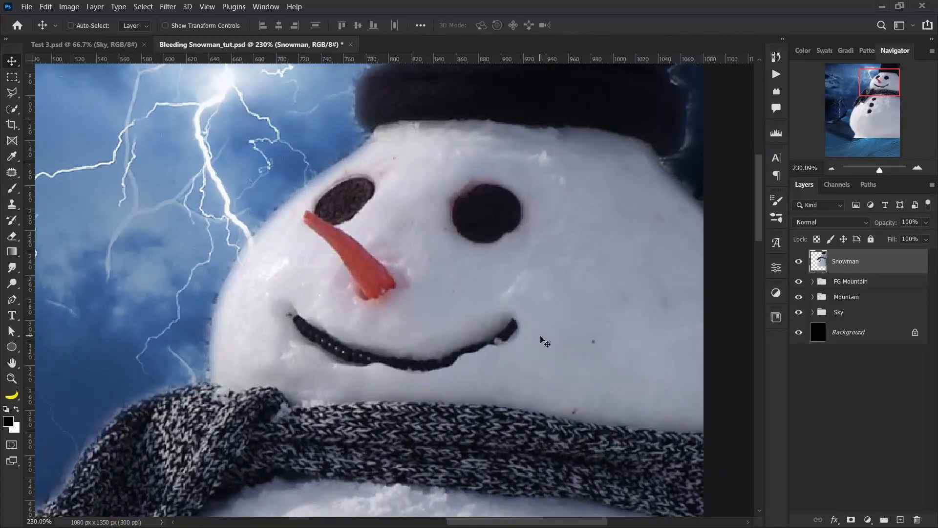
{"action": "key", "text": "l"}
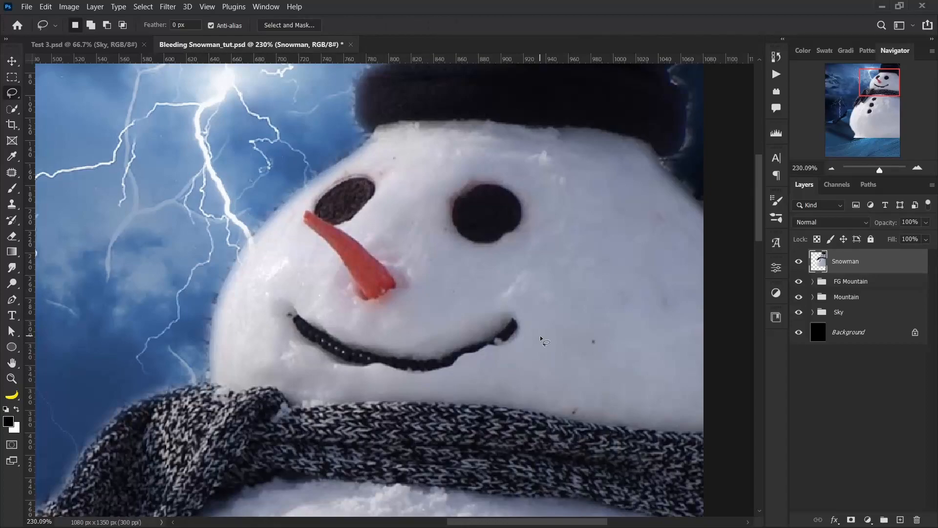
{"action": "mouse_move", "coordinate": [498, 370]}
{"action": "left_mouse_down"}
{"action": "mouse_move", "coordinate": [264, 311]}
{"action": "mouse_move", "coordinate": [496, 373]}
{"action": "left_mouse_up"}
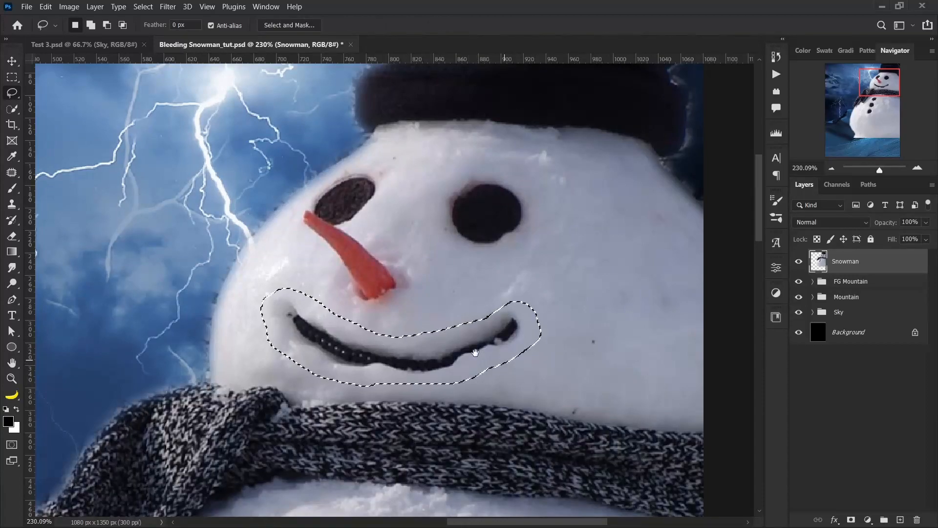
Step: Start Content-Aware Fill on the mouth selection and brush the sampling area smaller, undoing the last stroke
{"action": "left_click", "coordinate": [45, 7]}
{"action": "left_click", "coordinate": [88, 206]}
{"action": "scroll", "coordinate": [304, 305], "scroll_direction": "down", "scroll_amount": 4}
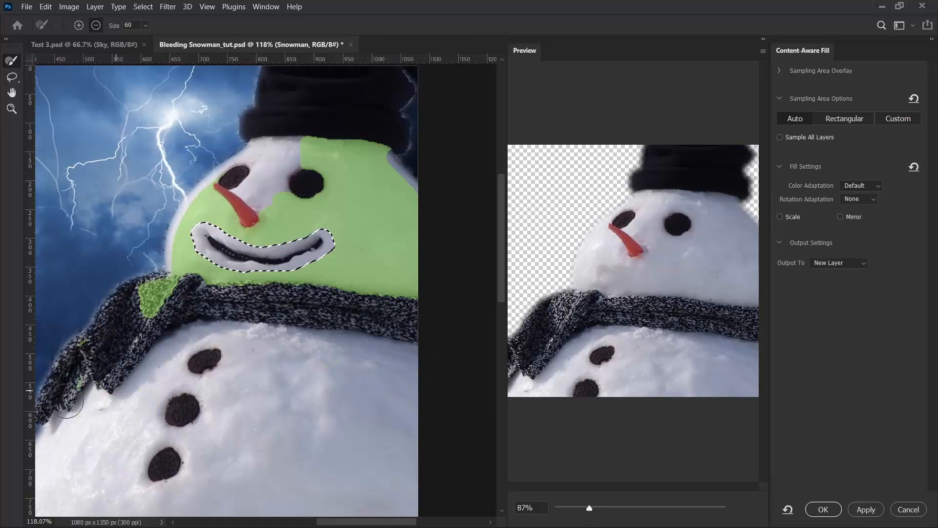
{"action": "left_click_drag", "start_coordinate": [160, 201], "coordinate": [145, 227]}
{"action": "scroll", "coordinate": [233, 223], "scroll_direction": "down", "scroll_amount": 2}
{"action": "mouse_move", "coordinate": [303, 152]}
{"action": "left_mouse_down"}
{"action": "mouse_move", "coordinate": [245, 153]}
{"action": "mouse_move", "coordinate": [310, 140]}
{"action": "mouse_move", "coordinate": [281, 140]}
{"action": "left_mouse_up"}
{"action": "mouse_move", "coordinate": [321, 324]}
{"action": "left_mouse_down"}
{"action": "mouse_move", "coordinate": [131, 340]}
{"action": "mouse_move", "coordinate": [86, 368]}
{"action": "left_mouse_up"}
{"action": "key", "text": "ctrl+z"}
Step: Refine the sampling area once more, apply the Content-Aware Fill to a new layer and deselect
{"action": "scroll", "coordinate": [251, 288], "scroll_direction": "up", "scroll_amount": 2}
{"action": "left_click_drag", "start_coordinate": [590, 508], "coordinate": [620, 508]}
{"action": "key", "text": "alt"}
{"action": "left_click_drag", "start_coordinate": [262, 326], "coordinate": [353, 303]}
{"action": "left_click", "coordinate": [823, 510]}
{"action": "key", "text": "ctrl+d"}
Step: Choose a soft round brush tip for the Eraser at a size of 114 px
{"action": "key", "text": "e"}
{"action": "scroll", "coordinate": [564, 288], "scroll_direction": "up", "scroll_amount": 9}
{"action": "left_click", "coordinate": [88, 26]}
{"action": "left_click", "coordinate": [26, 138]}
{"action": "key", "text": "e"}
{"action": "left_click", "coordinate": [88, 26]}
{"action": "double_click", "coordinate": [137, 142]}
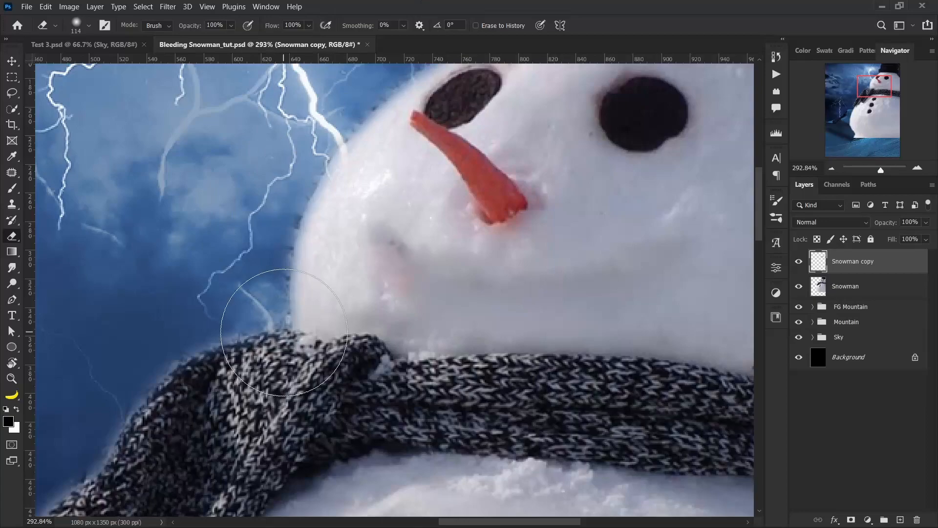
Step: Increase the hardness of the eraser brush
{"action": "scroll", "coordinate": [308, 362], "scroll_direction": "down", "scroll_amount": 6}
{"action": "scroll", "coordinate": [425, 273], "scroll_direction": "up", "scroll_amount": 4}
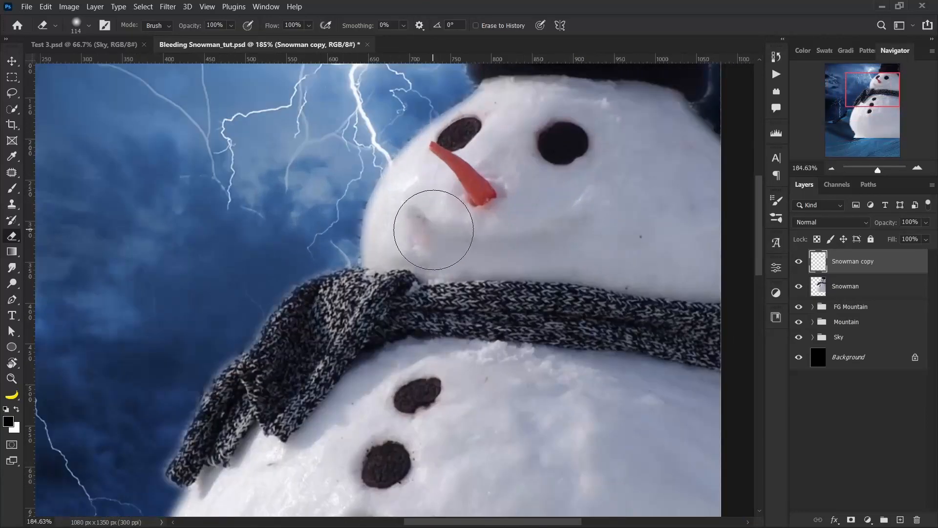
{"action": "left_click", "coordinate": [90, 26]}
{"action": "left_click_drag", "start_coordinate": [102, 92], "coordinate": [147, 92]}
{"action": "left_click_drag", "start_coordinate": [487, 151], "coordinate": [475, 250]}
Step: Examine the snowman's filled mouth area, hat and head edges up close
{"action": "scroll", "coordinate": [524, 219], "scroll_direction": "up", "scroll_amount": 4}
{"action": "scroll", "coordinate": [272, 168], "scroll_direction": "down", "scroll_amount": 1}
{"action": "scroll", "coordinate": [355, 269], "scroll_direction": "down", "scroll_amount": 2}
{"action": "scroll", "coordinate": [353, 276], "scroll_direction": "down", "scroll_amount": 2}
{"action": "scroll", "coordinate": [362, 279], "scroll_direction": "up", "scroll_amount": 5}
{"action": "scroll", "coordinate": [364, 281], "scroll_direction": "up", "scroll_amount": 3}
{"action": "scroll", "coordinate": [365, 281], "scroll_direction": "down", "scroll_amount": 3}
{"action": "left_click_drag", "start_coordinate": [316, 300], "coordinate": [331, 278]}
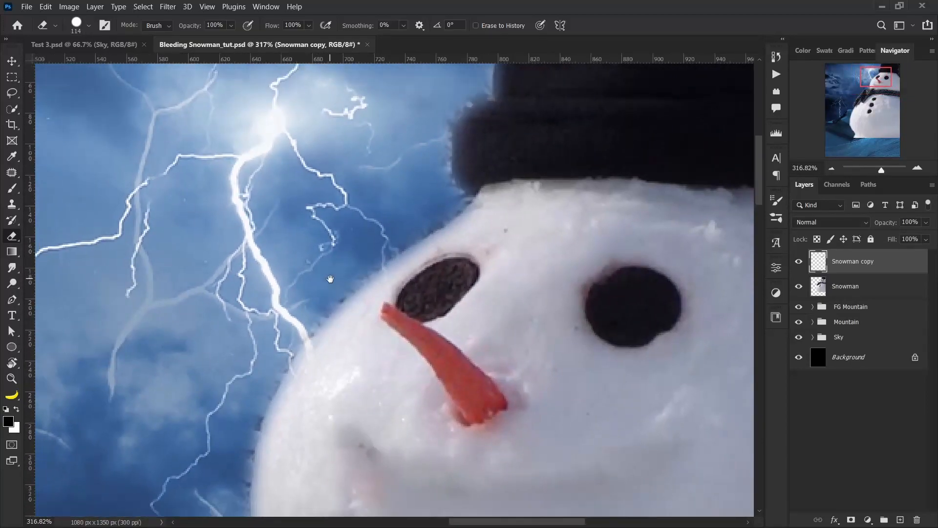
{"action": "scroll", "coordinate": [330, 279], "scroll_direction": "down", "scroll_amount": 2}
{"action": "scroll", "coordinate": [682, 299], "scroll_direction": "up", "scroll_amount": 2}
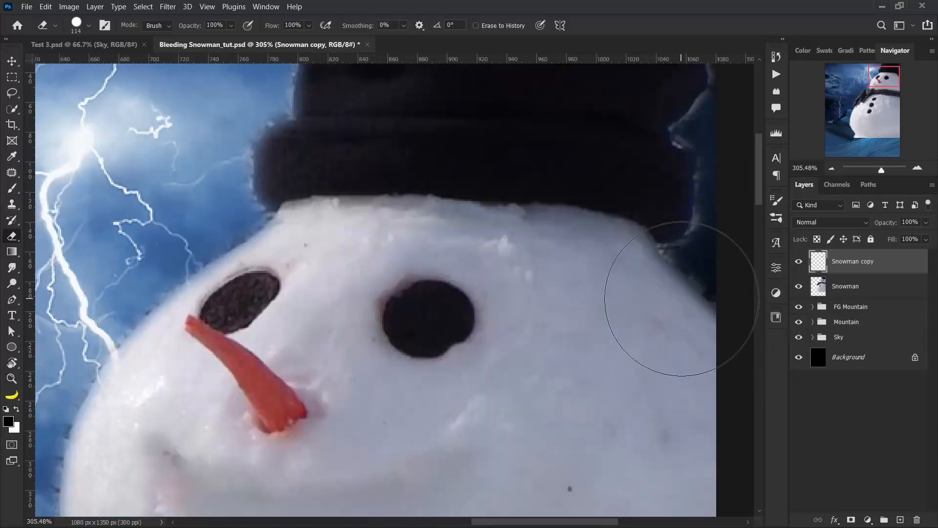
{"action": "scroll", "coordinate": [682, 300], "scroll_direction": "down", "scroll_amount": 2}
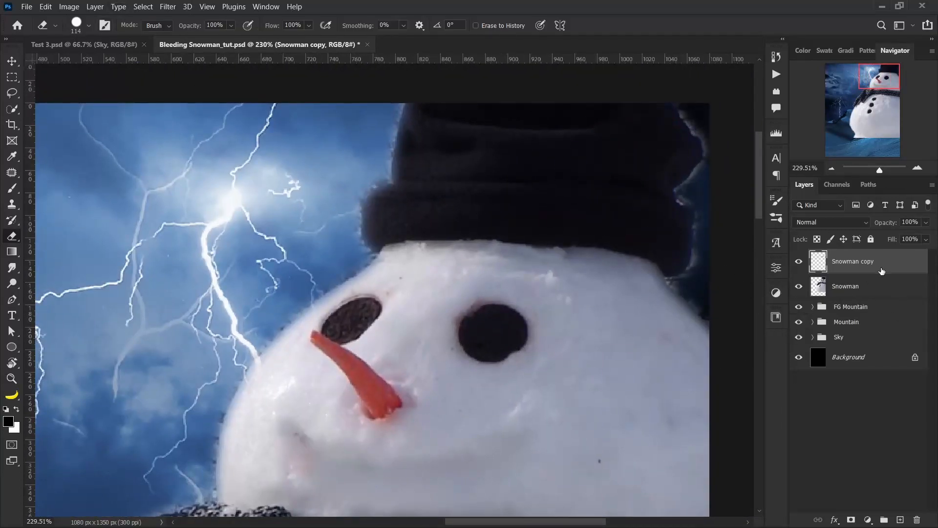
Step: Add a white layer mask to the original Snowman layer
{"action": "left_click", "coordinate": [882, 283]}
{"action": "left_click", "coordinate": [852, 519]}
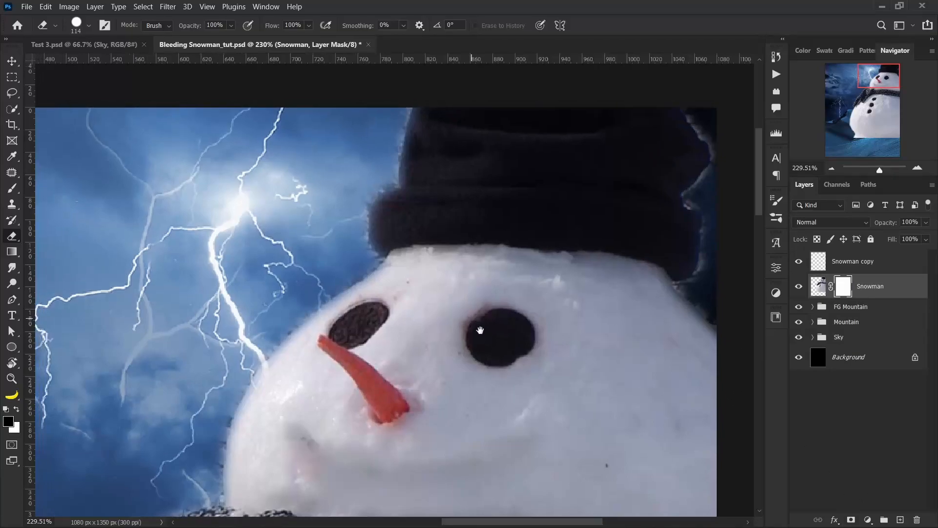
{"action": "left_click_drag", "start_coordinate": [392, 236], "coordinate": [409, 256]}
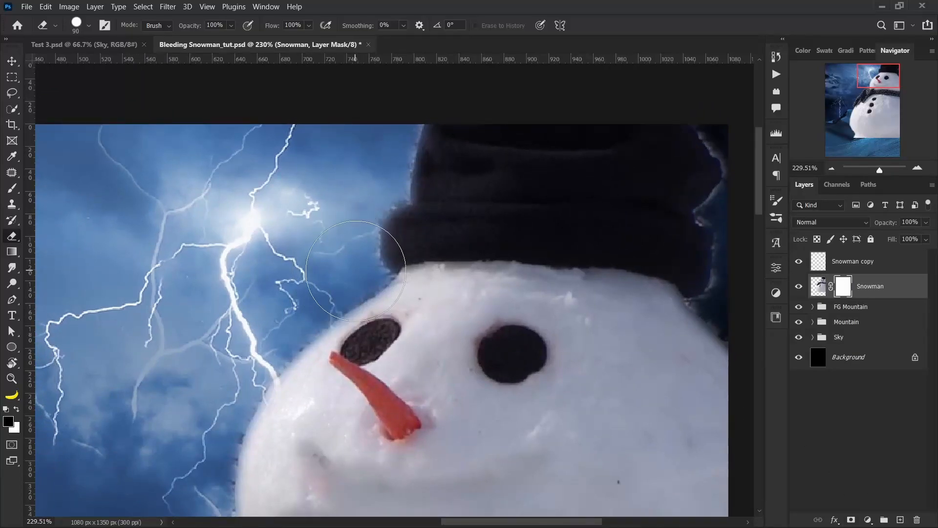
Step: Switch to the Brush tool and reduce the brush size to 30 px for masking the snowman's edges
{"action": "key", "text": "b"}
{"action": "key", "text": "p"}
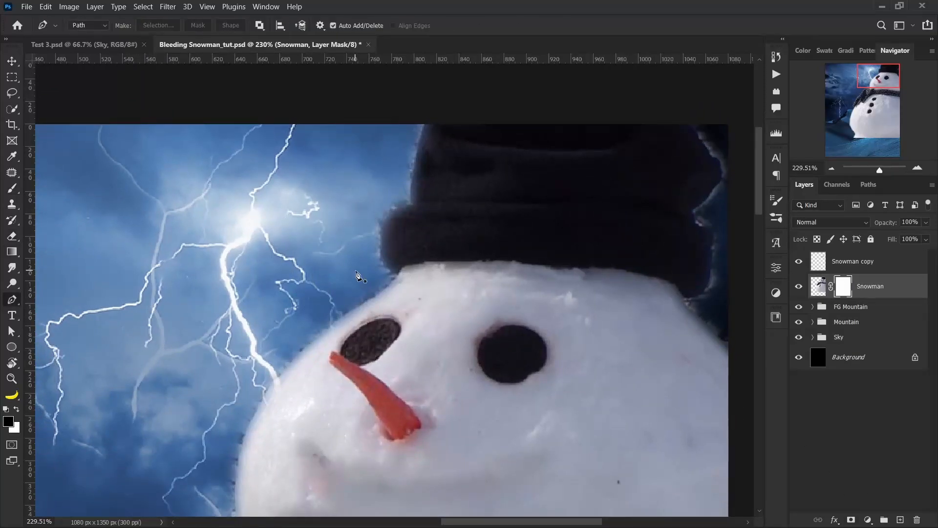
{"action": "key", "text": "b"}
{"action": "key", "text": "bracketleft"}
{"action": "key", "text": "bracketleft"}
{"action": "key", "text": "bracketleft"}
{"action": "key", "text": "bracketleft"}
{"action": "key", "text": "bracketleft"}
{"action": "key", "text": "bracketleft"}
{"action": "key", "text": "bracketleft"}
{"action": "key", "text": "bracketleft"}
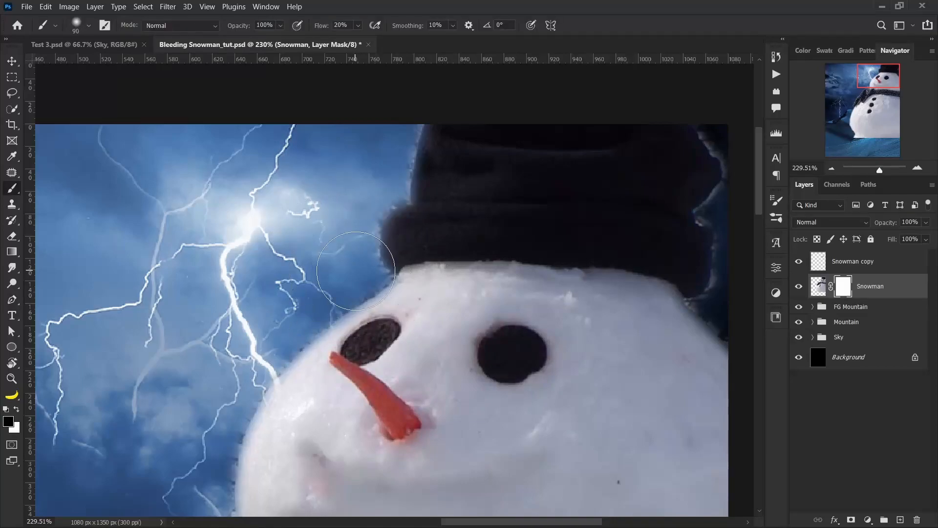
{"action": "key", "text": "bracketleft"}
{"action": "key", "text": "bracketleft"}
{"action": "key", "text": "bracketleft"}
{"action": "key", "text": "bracketleft"}
Step: Set the brush hardness to 100% and its flow to 100%
{"action": "left_click", "coordinate": [88, 25]}
{"action": "left_click_drag", "start_coordinate": [92, 89], "coordinate": [360, 27]}
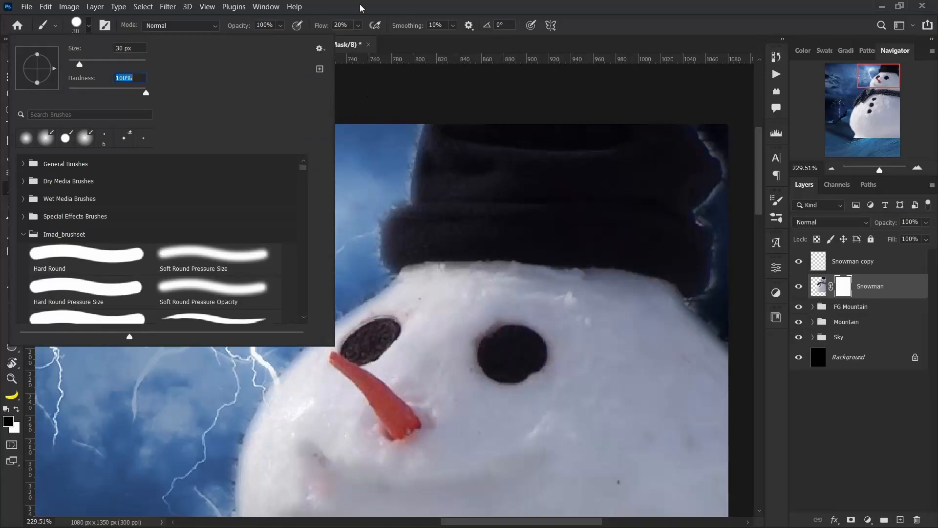
{"action": "key", "text": "Return"}
Step: Paint away the light fringe along the hat's left edge on the Snowman layer mask
{"action": "left_click_drag", "start_coordinate": [494, 223], "coordinate": [501, 151]}
{"action": "scroll", "coordinate": [417, 186], "scroll_direction": "up", "scroll_amount": 5}
{"action": "left_click_drag", "start_coordinate": [421, 166], "coordinate": [396, 391]}
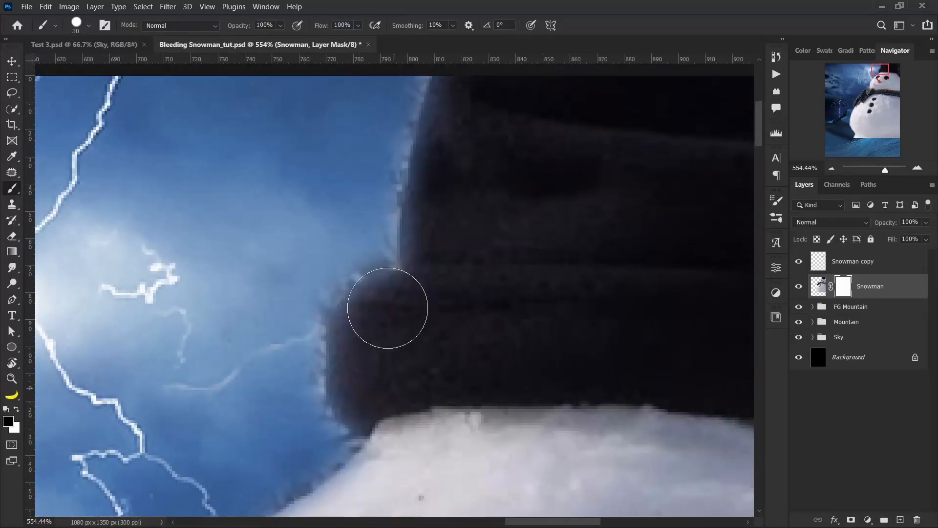
Step: Reduce the brush to 10 px and paint black on the Snowman layer mask to clean the fringe along the hat's left edge
{"action": "scroll", "coordinate": [373, 216], "scroll_direction": "up", "scroll_amount": 2}
{"action": "mouse_move", "coordinate": [373, 213]}
{"action": "left_mouse_down"}
{"action": "mouse_move", "coordinate": [362, 300]}
{"action": "mouse_move", "coordinate": [371, 273]}
{"action": "left_mouse_up"}
{"action": "key", "text": "bracketleft"}
{"action": "key", "text": "bracketleft"}
{"action": "key", "text": "bracketleft"}
{"action": "key", "text": "bracketleft"}
{"action": "scroll", "coordinate": [368, 289], "scroll_direction": "down", "scroll_amount": 2}
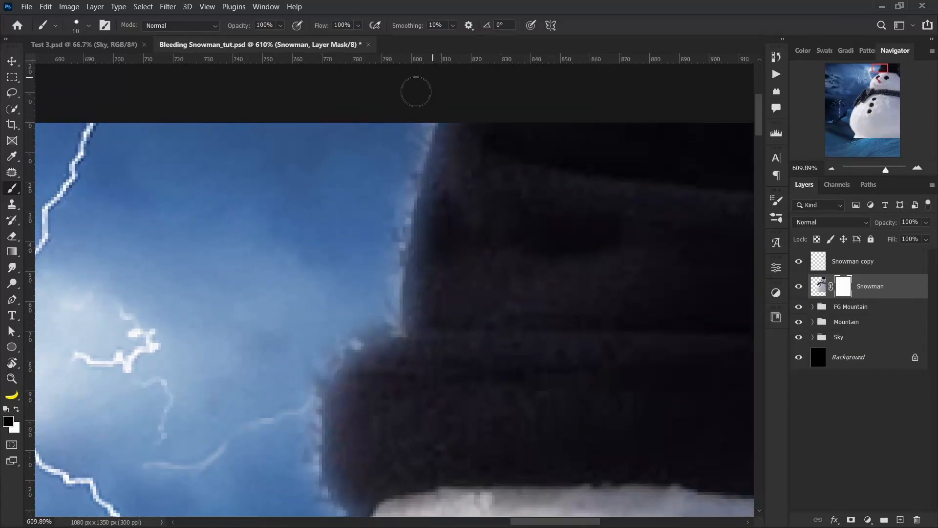
{"action": "mouse_move", "coordinate": [424, 113]}
{"action": "left_mouse_down"}
{"action": "mouse_move", "coordinate": [415, 150]}
{"action": "mouse_move", "coordinate": [437, 100]}
{"action": "left_mouse_up"}
{"action": "mouse_move", "coordinate": [414, 153]}
{"action": "left_mouse_down"}
{"action": "mouse_move", "coordinate": [390, 256]}
{"action": "mouse_move", "coordinate": [392, 323]}
{"action": "mouse_move", "coordinate": [337, 345]}
{"action": "mouse_move", "coordinate": [315, 379]}
{"action": "mouse_move", "coordinate": [299, 252]}
{"action": "left_mouse_up"}
{"action": "mouse_move", "coordinate": [296, 279]}
{"action": "left_mouse_down"}
{"action": "mouse_move", "coordinate": [298, 428]}
{"action": "mouse_move", "coordinate": [400, 186]}
{"action": "left_mouse_up"}
{"action": "left_click_drag", "start_coordinate": [293, 202], "coordinate": [337, 78]}
{"action": "mouse_move", "coordinate": [313, 205]}
{"action": "left_mouse_down"}
{"action": "mouse_move", "coordinate": [228, 363]}
{"action": "mouse_move", "coordinate": [181, 396]}
{"action": "mouse_move", "coordinate": [215, 327]}
{"action": "mouse_move", "coordinate": [185, 361]}
{"action": "left_mouse_up"}
{"action": "mouse_move", "coordinate": [203, 155]}
{"action": "left_mouse_down"}
{"action": "mouse_move", "coordinate": [215, 254]}
{"action": "mouse_move", "coordinate": [273, 63]}
{"action": "left_mouse_up"}
Step: Mask out the fringe down the left edge of the snowman's head, scarf and body with the 10 px black brush
{"action": "left_click_drag", "start_coordinate": [257, 249], "coordinate": [252, 391]}
{"action": "left_click_drag", "start_coordinate": [187, 389], "coordinate": [46, 425]}
{"action": "mouse_move", "coordinate": [46, 425]}
{"action": "left_mouse_down"}
{"action": "mouse_move", "coordinate": [304, 172]}
{"action": "mouse_move", "coordinate": [128, 402]}
{"action": "mouse_move", "coordinate": [321, 126]}
{"action": "left_mouse_up"}
{"action": "left_click_drag", "start_coordinate": [315, 238], "coordinate": [186, 342]}
{"action": "left_click_drag", "start_coordinate": [185, 342], "coordinate": [234, 229]}
{"action": "left_click_drag", "start_coordinate": [148, 284], "coordinate": [188, 218]}
{"action": "left_click_drag", "start_coordinate": [174, 357], "coordinate": [228, 172]}
{"action": "left_click_drag", "start_coordinate": [164, 270], "coordinate": [224, 373]}
{"action": "scroll", "coordinate": [225, 373], "scroll_direction": "down", "scroll_amount": 3}
{"action": "left_click_drag", "start_coordinate": [148, 440], "coordinate": [210, 192]}
{"action": "left_click_drag", "start_coordinate": [228, 242], "coordinate": [178, 360]}
{"action": "left_click_drag", "start_coordinate": [217, 212], "coordinate": [228, 163]}
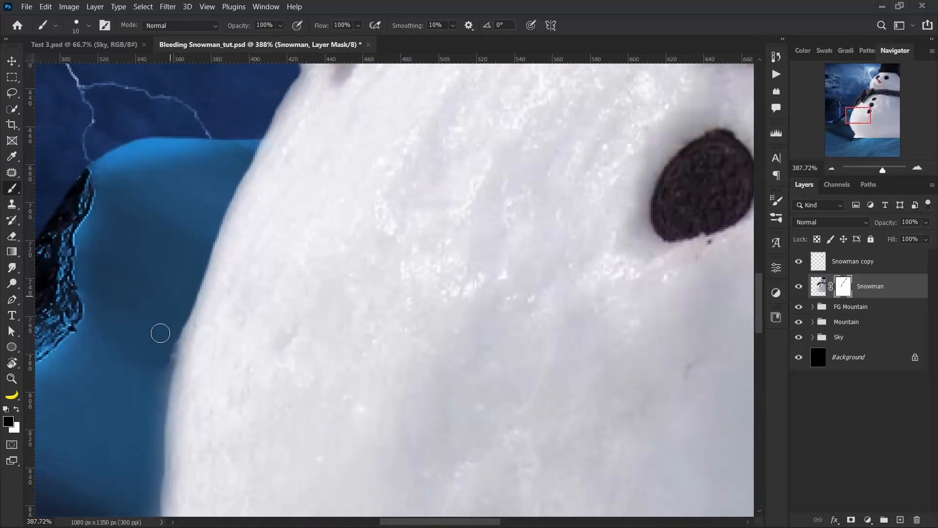
{"action": "left_click_drag", "start_coordinate": [175, 312], "coordinate": [210, 199]}
{"action": "left_click_drag", "start_coordinate": [209, 205], "coordinate": [186, 367]}
Step: Clean up the snowman's cut-out along the right edge of the hat on the layer mask
{"action": "scroll", "coordinate": [178, 161], "scroll_direction": "down", "scroll_amount": 5}
{"action": "scroll", "coordinate": [174, 250], "scroll_direction": "up", "scroll_amount": 3}
{"action": "scroll", "coordinate": [177, 247], "scroll_direction": "down", "scroll_amount": 5}
{"action": "scroll", "coordinate": [342, 122], "scroll_direction": "up", "scroll_amount": 5}
{"action": "mouse_move", "coordinate": [342, 122]}
{"action": "left_mouse_down"}
{"action": "mouse_move", "coordinate": [354, 286]}
{"action": "mouse_move", "coordinate": [348, 442]}
{"action": "mouse_move", "coordinate": [367, 470]}
{"action": "left_mouse_up"}
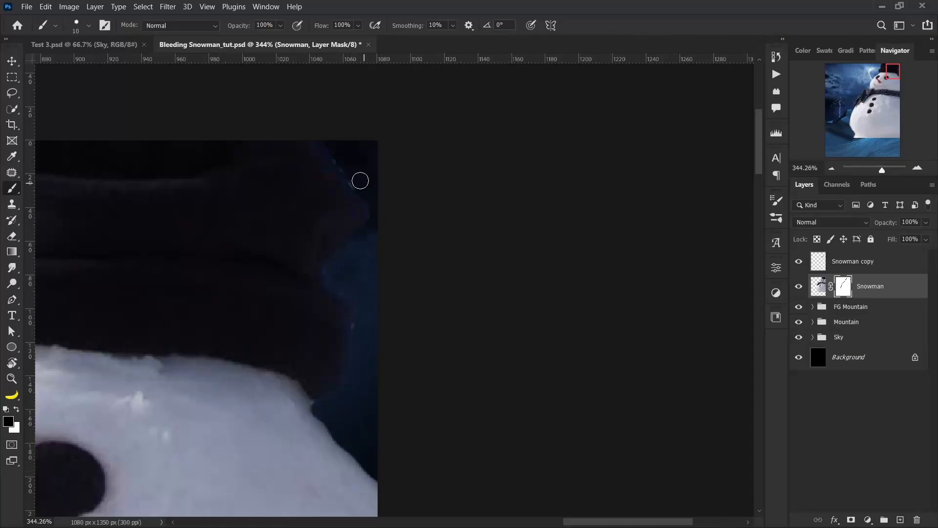
{"action": "scroll", "coordinate": [352, 243], "scroll_direction": "down", "scroll_amount": 5}
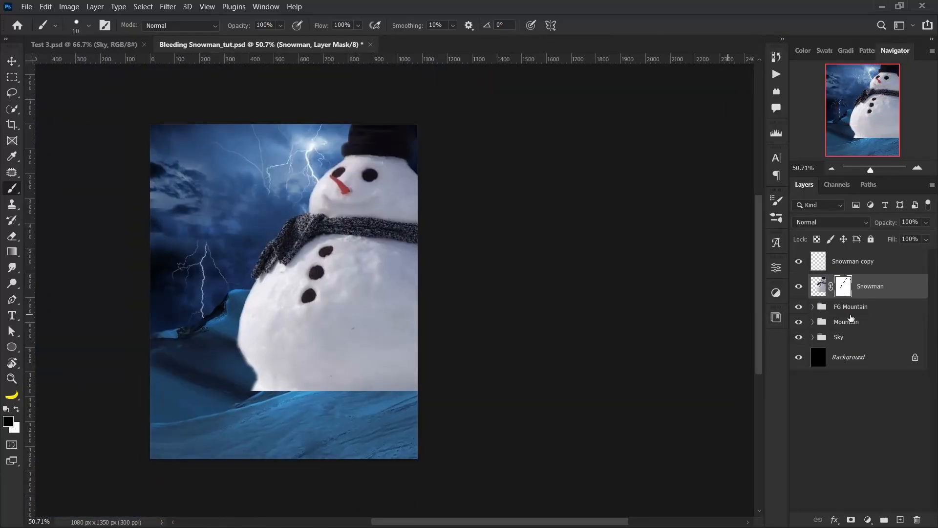
Step: Reduce the brush to 5 px and refine the mask where the scarf's tip meets the snowman's body
{"action": "scroll", "coordinate": [420, 247], "scroll_direction": "up", "scroll_amount": 4}
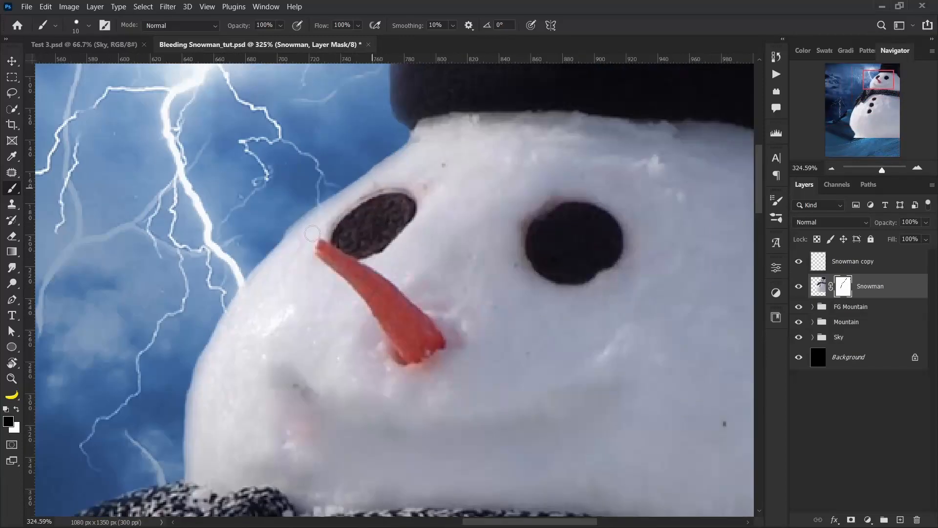
{"action": "left_click_drag", "start_coordinate": [283, 253], "coordinate": [329, 195]}
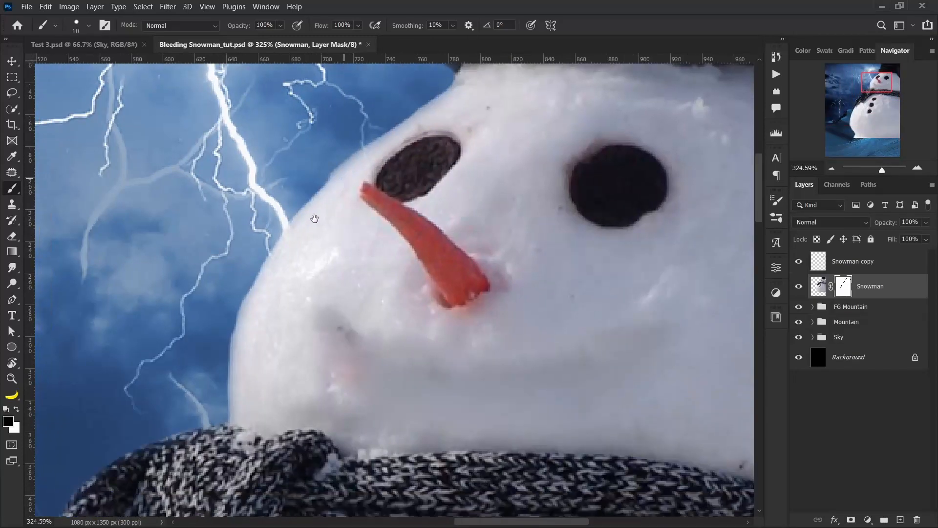
{"action": "scroll", "coordinate": [293, 266], "scroll_direction": "down", "scroll_amount": 3}
{"action": "left_click_drag", "start_coordinate": [235, 367], "coordinate": [306, 258]}
{"action": "left_click_drag", "start_coordinate": [265, 283], "coordinate": [323, 205]}
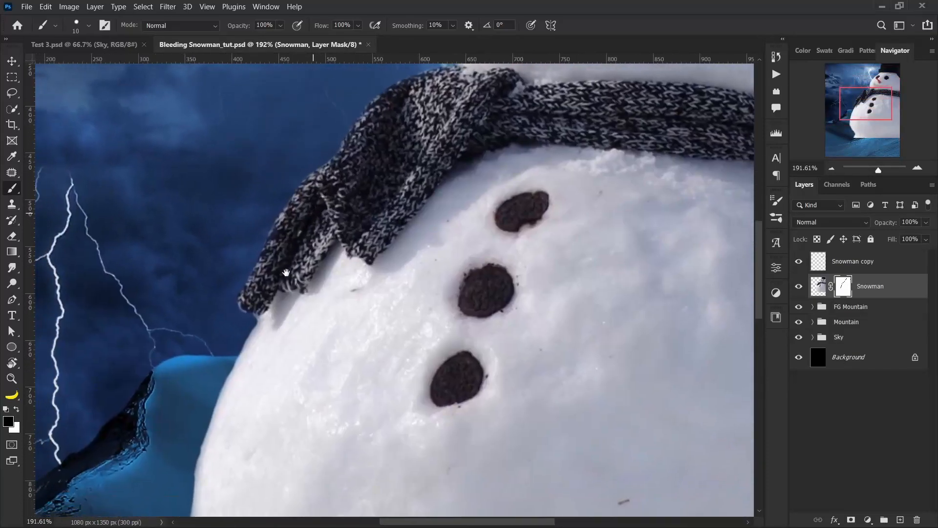
{"action": "scroll", "coordinate": [244, 315], "scroll_direction": "up", "scroll_amount": 7}
{"action": "key", "text": "bracketleft"}
{"action": "key", "text": "bracketleft"}
{"action": "key", "text": "bracketleft"}
{"action": "key", "text": "bracketleft"}
{"action": "key", "text": "bracketleft"}
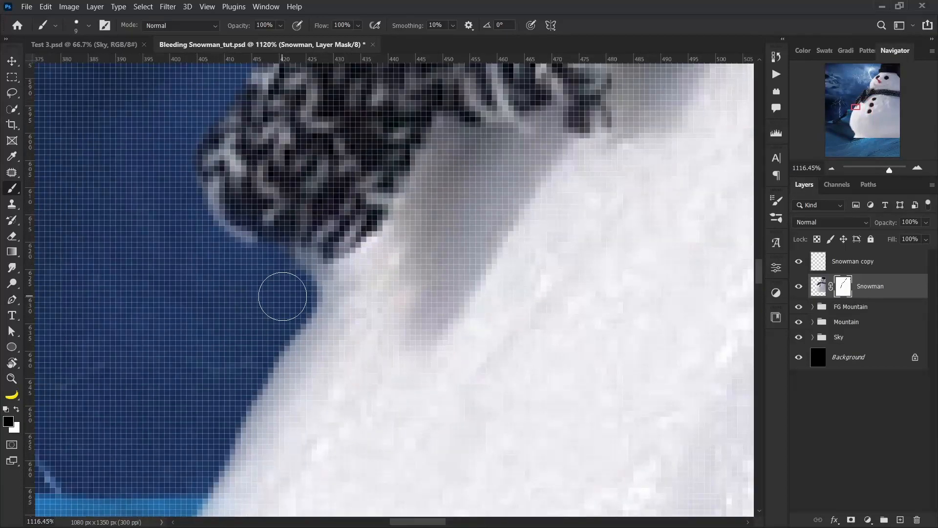
{"action": "scroll", "coordinate": [292, 263], "scroll_direction": "down", "scroll_amount": 10}
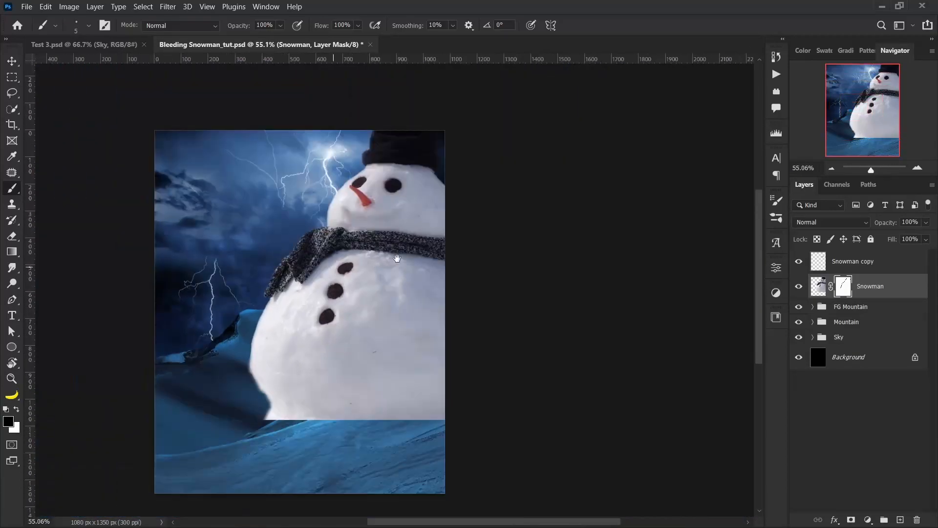
{"action": "left_click_drag", "start_coordinate": [397, 258], "coordinate": [437, 254]}
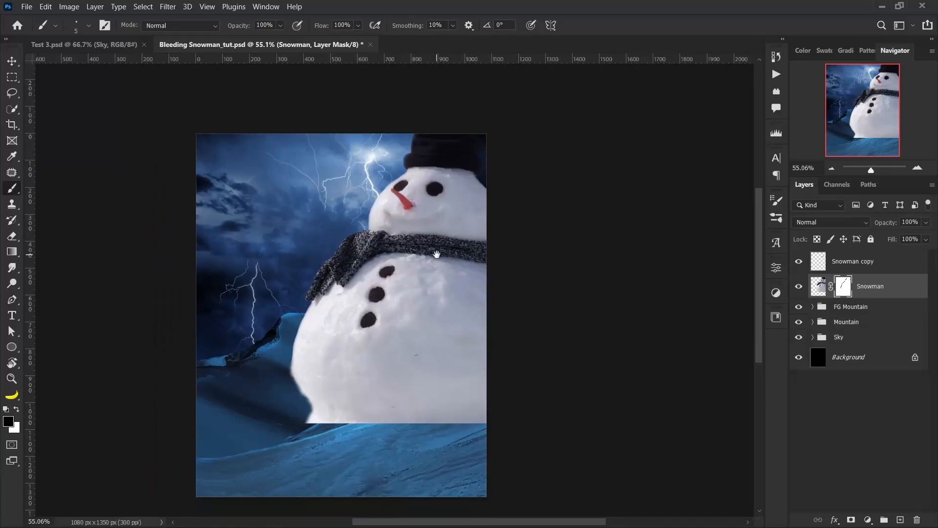
{"action": "left_click_drag", "start_coordinate": [375, 228], "coordinate": [412, 210]}
Step: Convert the Snowman and Snowman copy layers into one smart object and rename it Snowman
{"action": "left_click", "coordinate": [877, 261], "text": "shift"}
{"action": "right_click", "coordinate": [910, 265]}
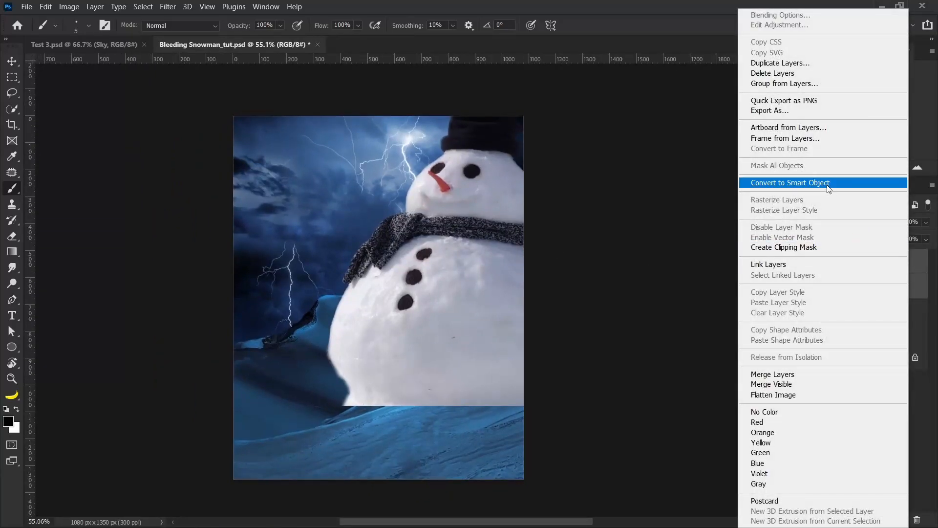
{"action": "left_click", "coordinate": [830, 183]}
{"action": "double_click", "coordinate": [853, 262]}
{"action": "type", "text": "Snowman"}
{"action": "key", "text": "Return"}
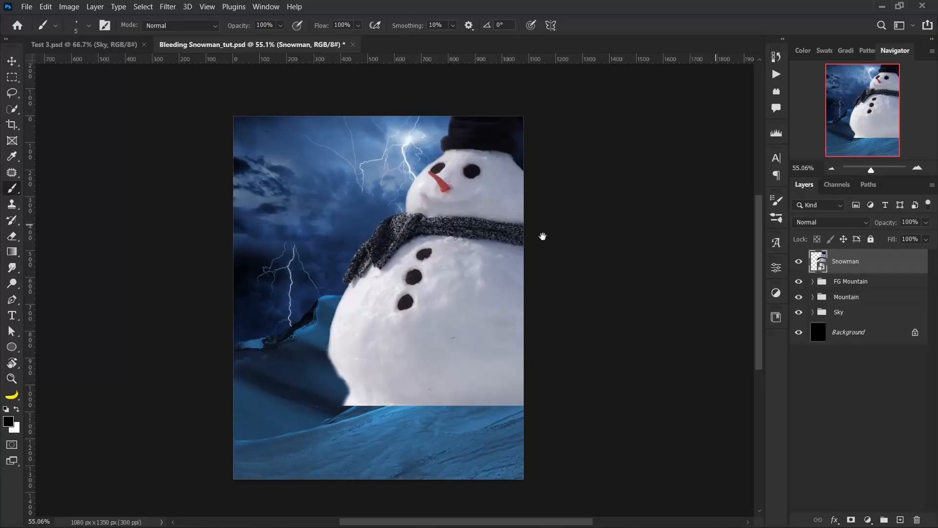
{"action": "left_click_drag", "start_coordinate": [512, 236], "coordinate": [517, 237]}
{"action": "left_click_drag", "start_coordinate": [573, 277], "coordinate": [586, 269]}
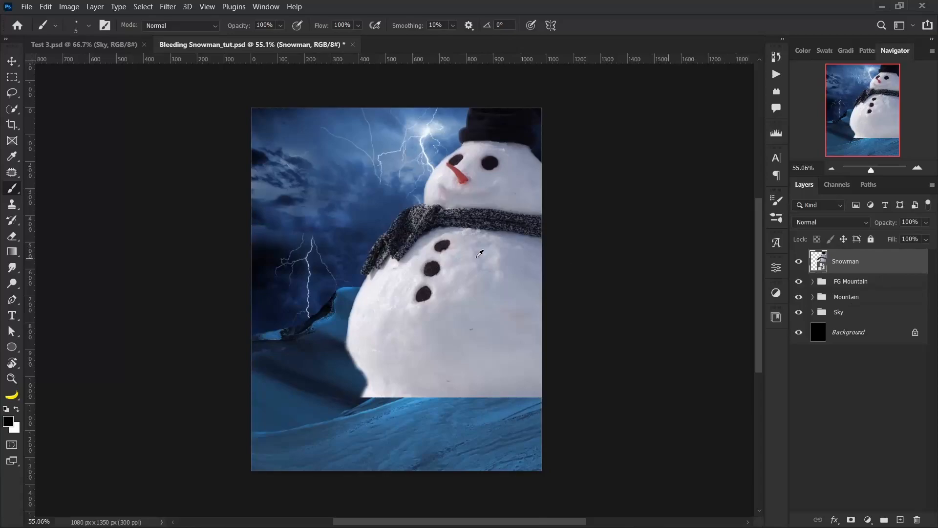
{"action": "scroll", "coordinate": [475, 255], "scroll_direction": "up", "scroll_amount": 1}
{"action": "mouse_move", "coordinate": [456, 250]}
{"action": "left_mouse_down"}
{"action": "mouse_move", "coordinate": [466, 245]}
{"action": "mouse_move", "coordinate": [457, 250]}
{"action": "mouse_move", "coordinate": [467, 261]}
{"action": "mouse_move", "coordinate": [431, 272]}
{"action": "left_mouse_up"}
{"action": "scroll", "coordinate": [456, 240], "scroll_direction": "up", "scroll_amount": 1}
{"action": "scroll", "coordinate": [470, 229], "scroll_direction": "up", "scroll_amount": 1}
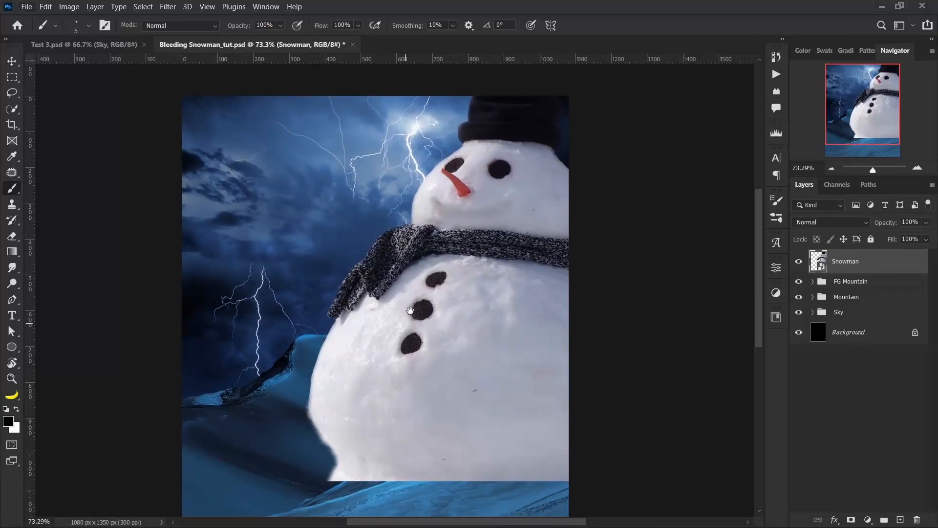
{"action": "left_click_drag", "start_coordinate": [410, 311], "coordinate": [411, 295]}
{"action": "scroll", "coordinate": [446, 255], "scroll_direction": "up", "scroll_amount": 2}
{"action": "left_click_drag", "start_coordinate": [453, 239], "coordinate": [454, 268]}
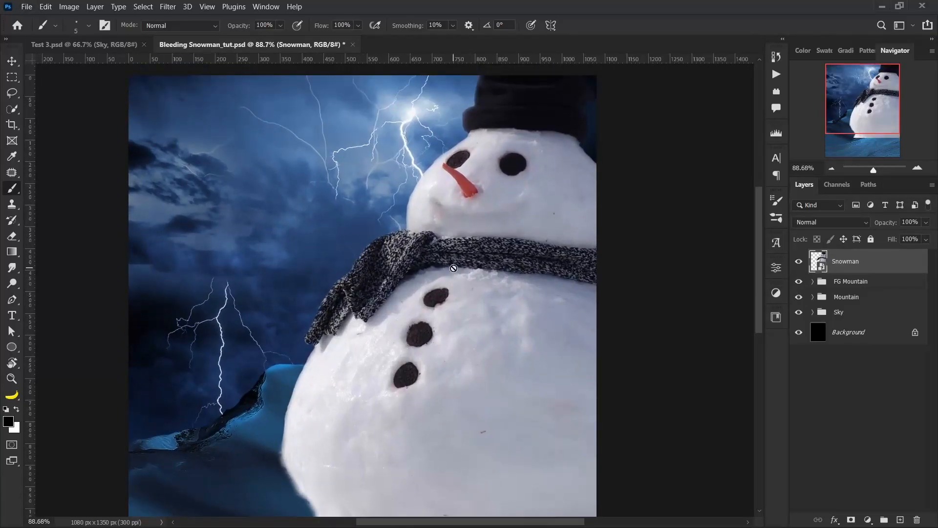
{"action": "scroll", "coordinate": [454, 267], "scroll_direction": "down", "scroll_amount": 3}
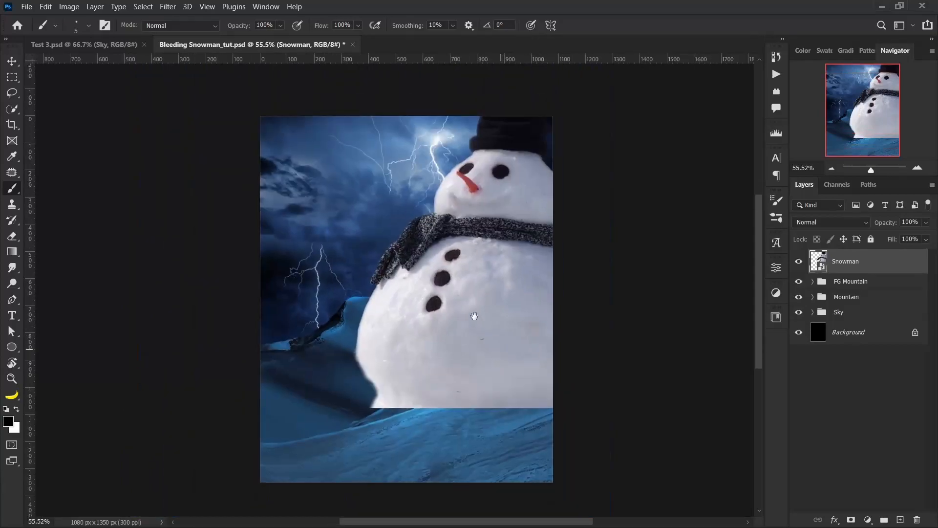
Step: Move the Snowman layer below the Mountain group, directly above the Sky group
{"action": "left_click_drag", "start_coordinate": [900, 267], "coordinate": [899, 304]}
{"action": "left_click_drag", "start_coordinate": [481, 255], "coordinate": [500, 252]}
{"action": "scroll", "coordinate": [478, 273], "scroll_direction": "up", "scroll_amount": 1}
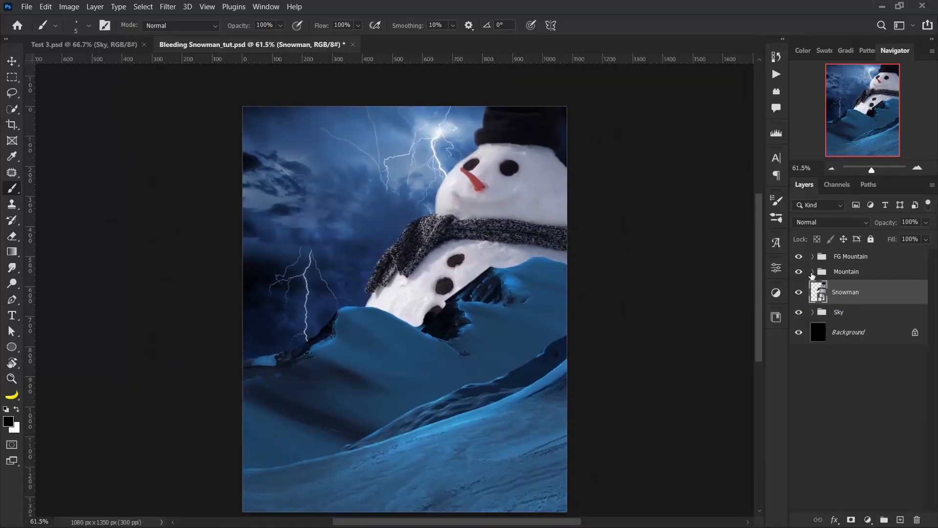
Step: Expand the Mountain group and select its Curves, Exposure and Brightness/Contrast adjustment layers together
{"action": "left_click", "coordinate": [812, 272]}
{"action": "left_click", "coordinate": [894, 342]}
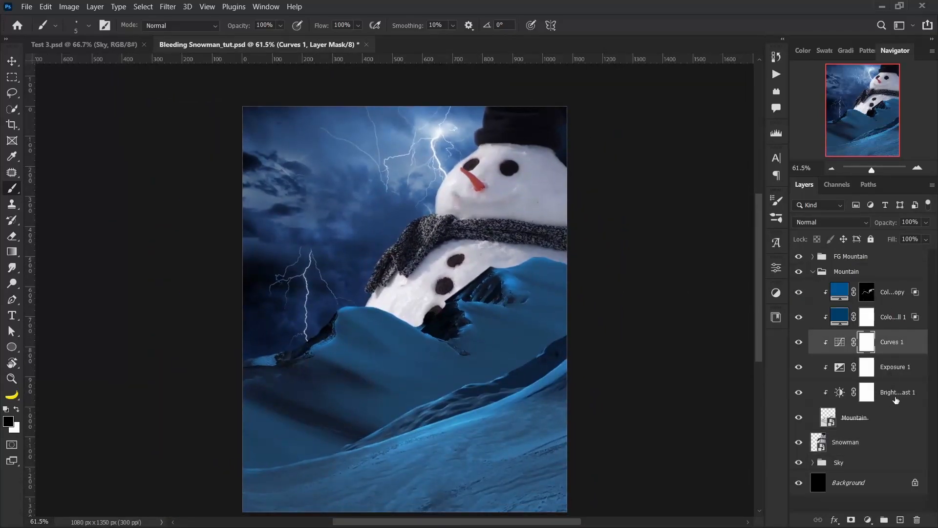
{"action": "left_click", "coordinate": [894, 404], "text": "shift"}
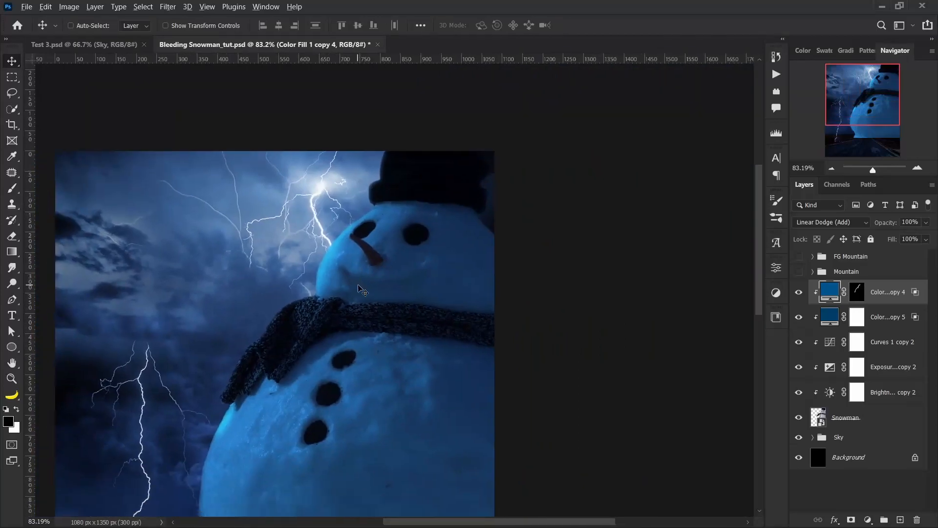
Step: Try a duplicate of the snowman's Linear Dodge color fill layer to strengthen the edge glow, and undo it
{"action": "scroll", "coordinate": [362, 289], "scroll_direction": "up", "scroll_amount": 5}
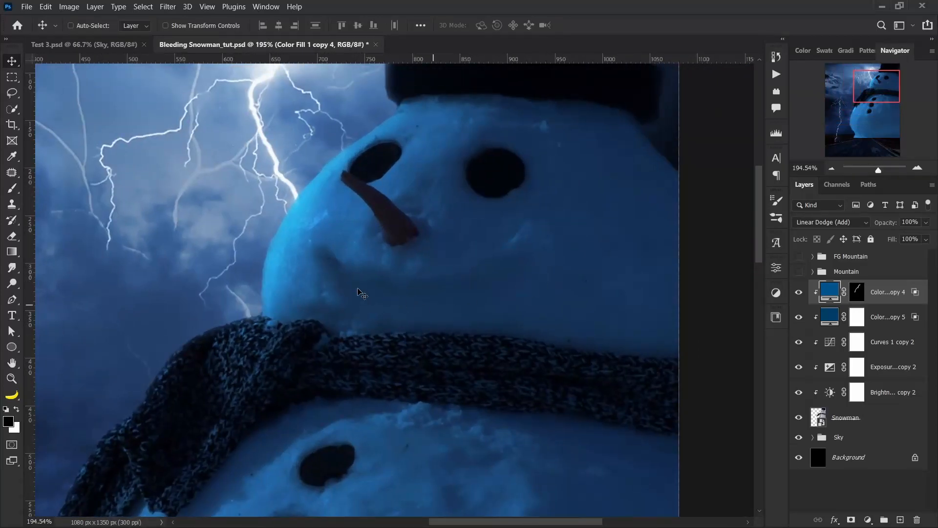
{"action": "scroll", "coordinate": [352, 318], "scroll_direction": "up", "scroll_amount": 2}
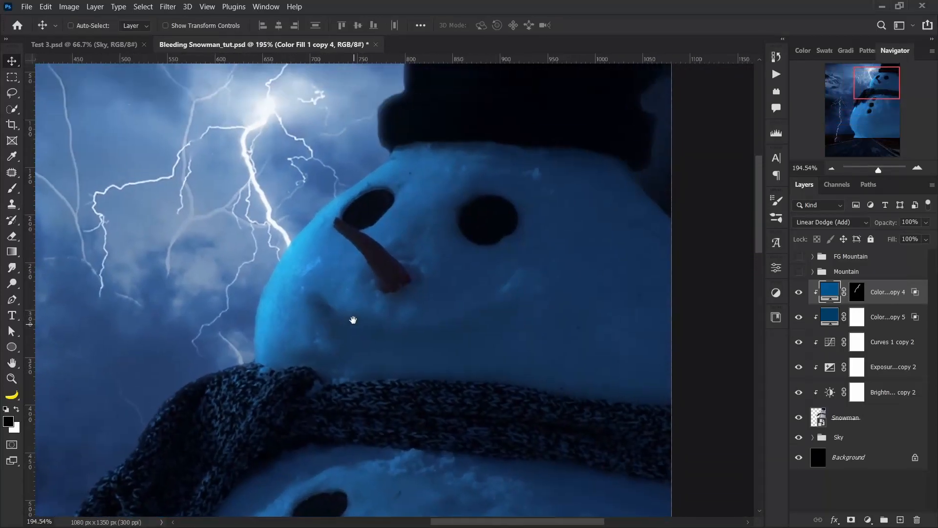
{"action": "key", "text": "ctrl+j"}
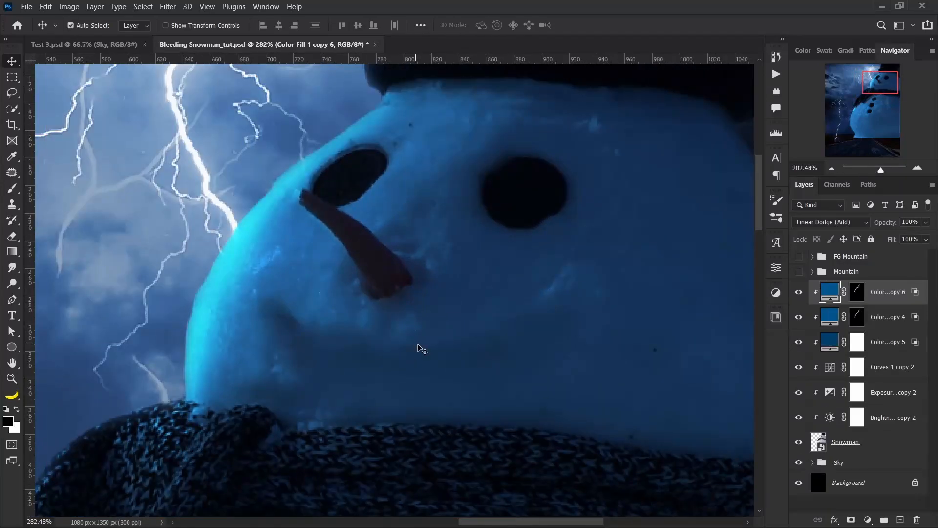
{"action": "key", "text": "ctrl+z"}
{"action": "left_click_drag", "start_coordinate": [475, 354], "coordinate": [467, 342]}
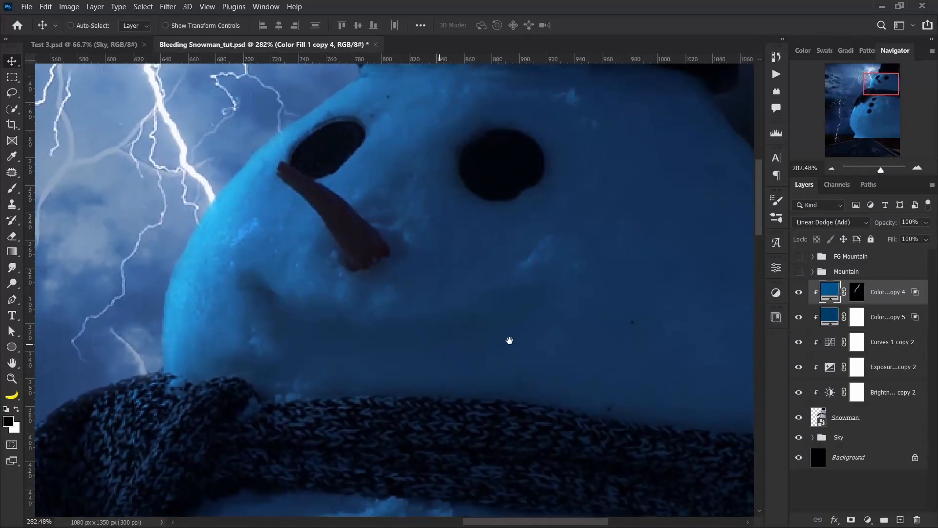
Step: Add a new layer above the snowman's color fills, clip it to the snowman and name it Mouth
{"action": "left_click", "coordinate": [901, 520]}
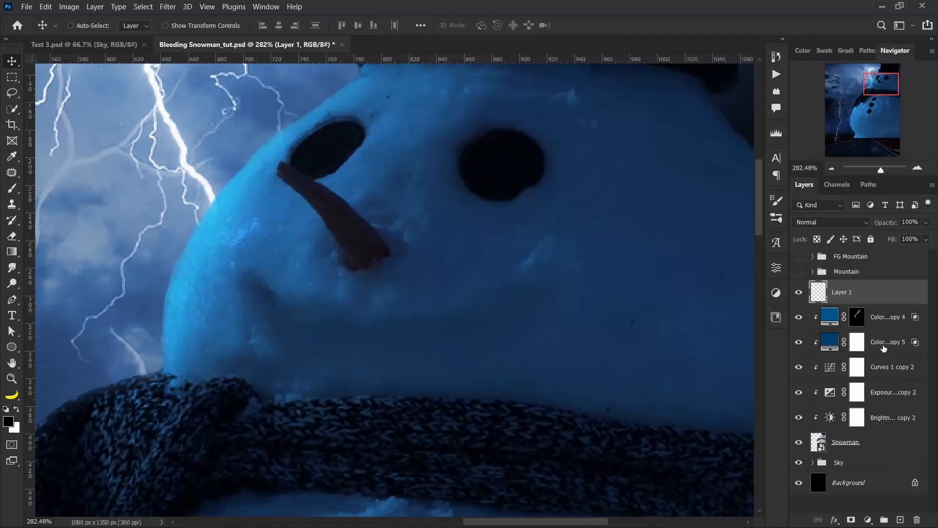
{"action": "key", "text": "ctrl+alt+g"}
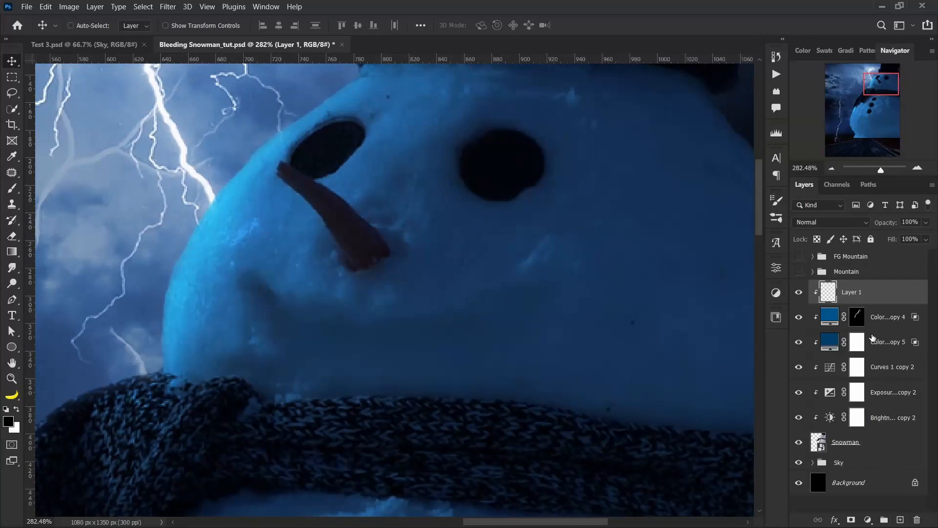
{"action": "double_click", "coordinate": [852, 292]}
{"action": "type", "text": "Mouth"}
{"action": "key", "text": "Return"}
Step: Set the Mouth layer's blend mode to Overlay
{"action": "left_click_drag", "start_coordinate": [538, 354], "coordinate": [533, 368]}
{"action": "left_click", "coordinate": [837, 224]}
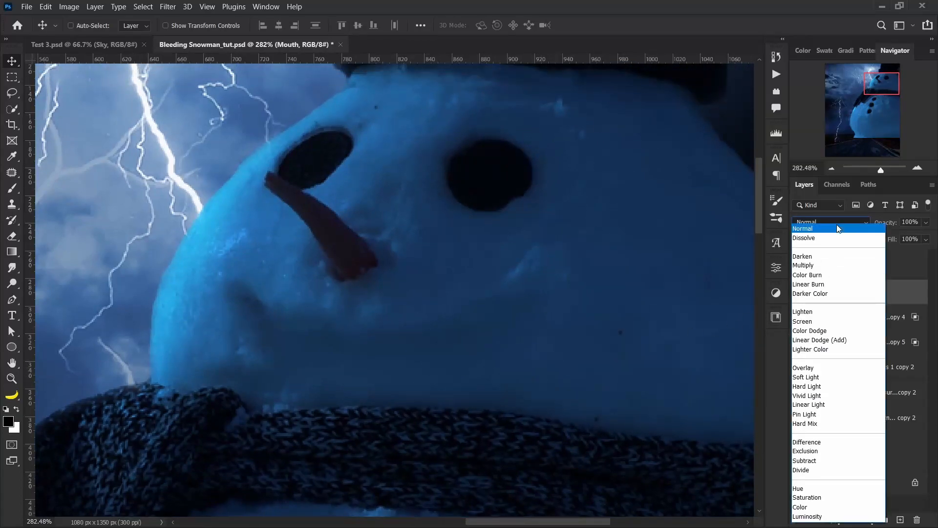
{"action": "left_click", "coordinate": [828, 365]}
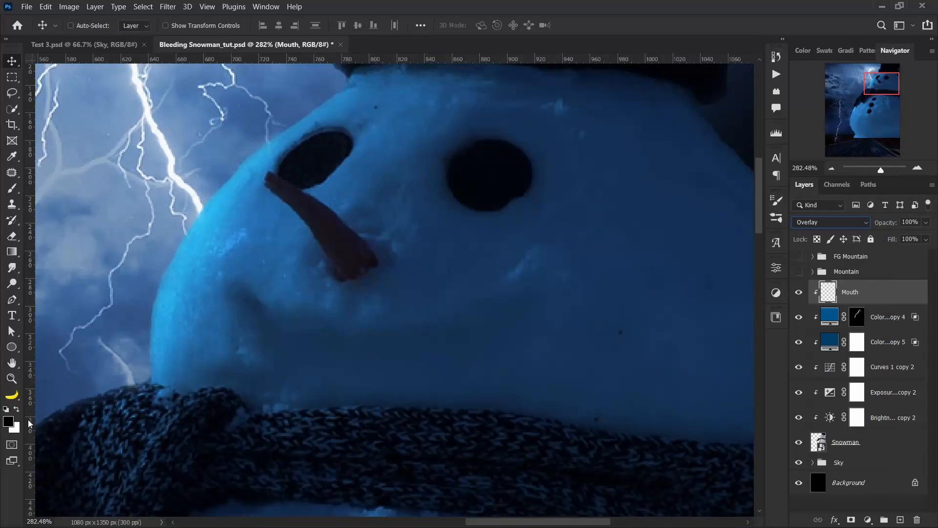
Step: Set the foreground color to pure red, ff0000
{"action": "left_click", "coordinate": [8, 423]}
{"action": "left_click_drag", "start_coordinate": [585, 209], "coordinate": [620, 187]}
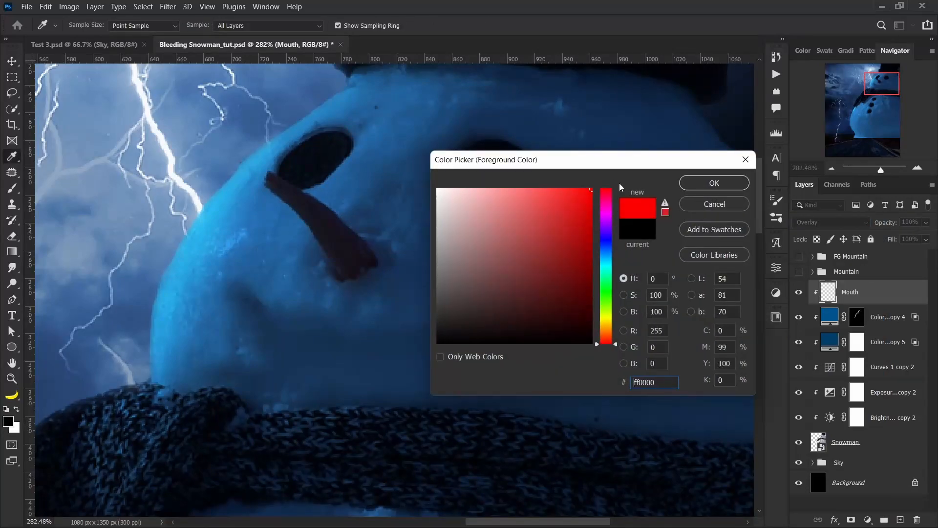
{"action": "left_click", "coordinate": [715, 183]}
Step: Switch to the Brush tool and enlarge the textured brush to 125 px
{"action": "key", "text": "b"}
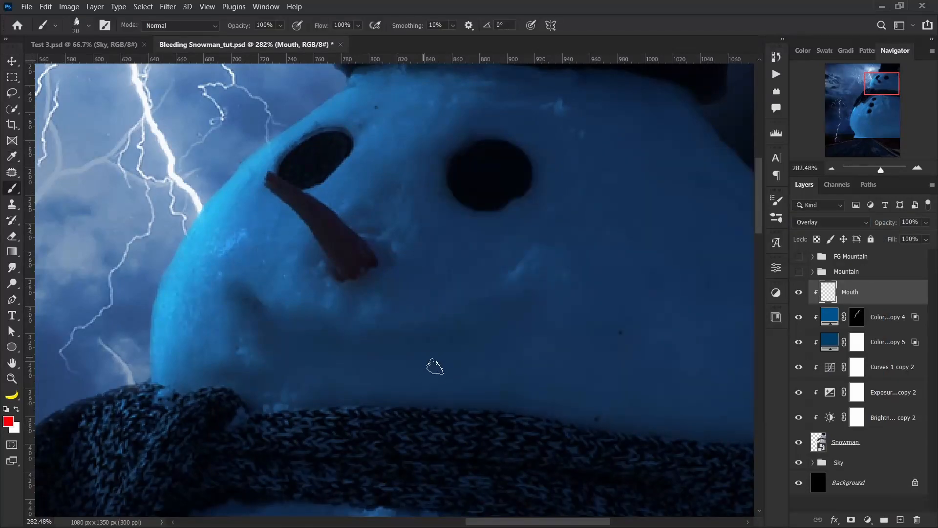
{"action": "scroll", "coordinate": [426, 351], "scroll_direction": "down", "scroll_amount": 2}
{"action": "key", "text": "bracketright"}
{"action": "key", "text": "bracketright"}
{"action": "key", "text": "bracketright"}
{"action": "key", "text": "bracketright"}
{"action": "key", "text": "bracketright"}
{"action": "key", "text": "bracketright"}
{"action": "key", "text": "bracketright"}
{"action": "key", "text": "bracketright"}
{"action": "key", "text": "bracketright"}
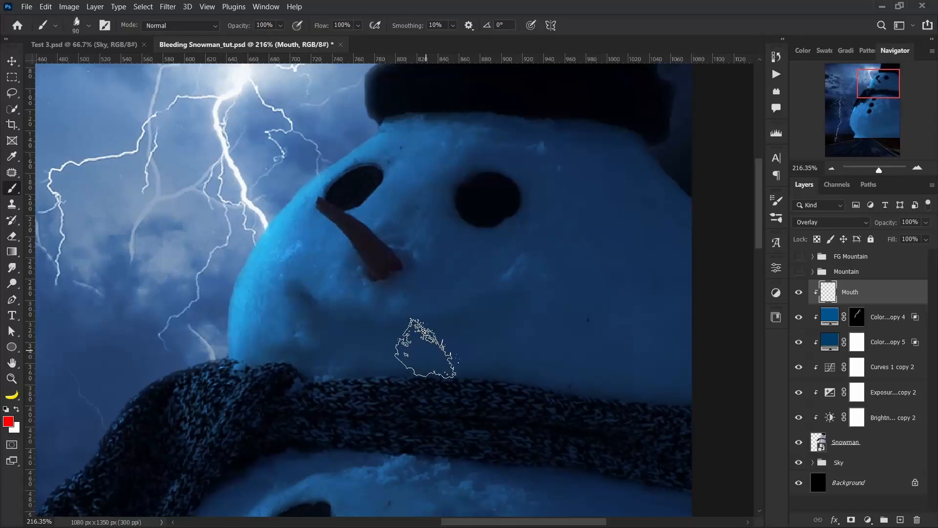
Step: Try a red stroke across the snowman's mouth area with the textured brush, and undo it
{"action": "mouse_move", "coordinate": [498, 298]}
{"action": "left_mouse_down"}
{"action": "mouse_move", "coordinate": [294, 325]}
{"action": "mouse_move", "coordinate": [267, 316]}
{"action": "mouse_move", "coordinate": [478, 293]}
{"action": "left_mouse_up"}
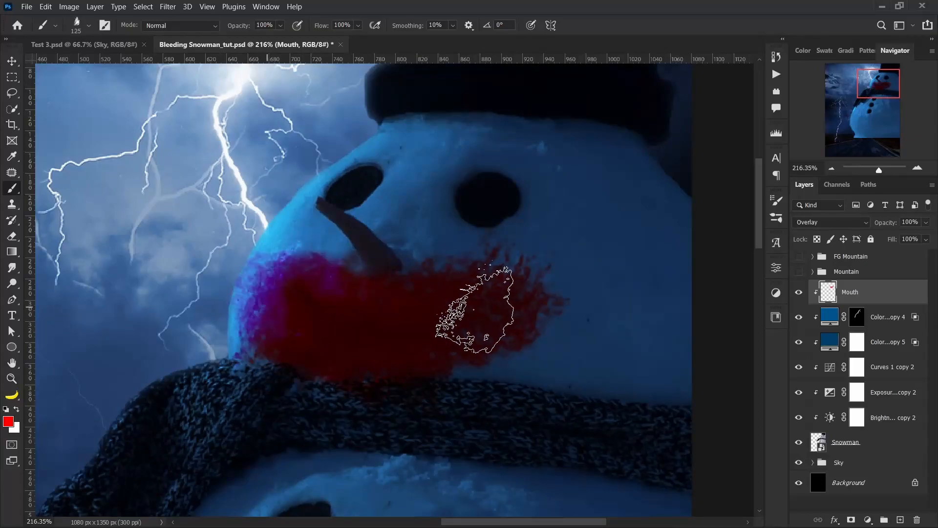
{"action": "key", "text": "ctrl+z"}
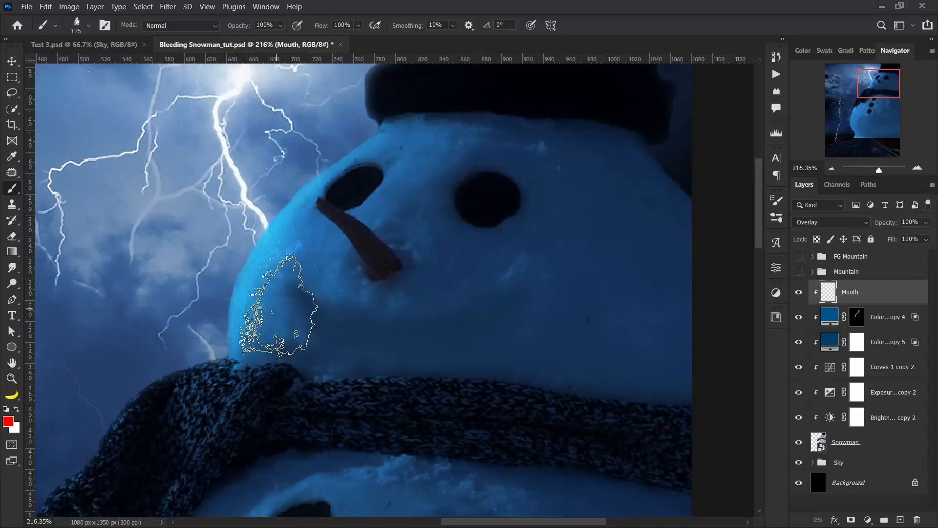
Step: Examine the textured and spatter brushes in the Imad_brushset preset folder
{"action": "left_click", "coordinate": [89, 26]}
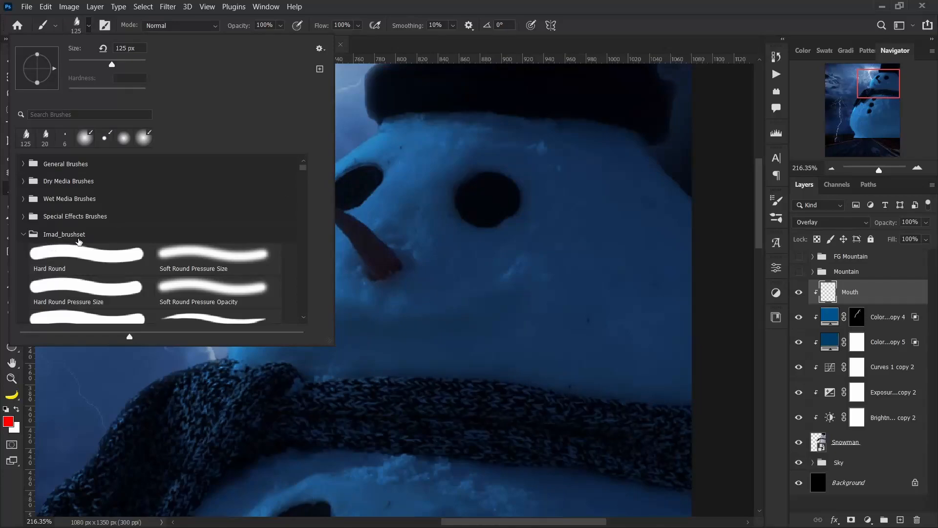
{"action": "scroll", "coordinate": [100, 245], "scroll_direction": "down", "scroll_amount": 2}
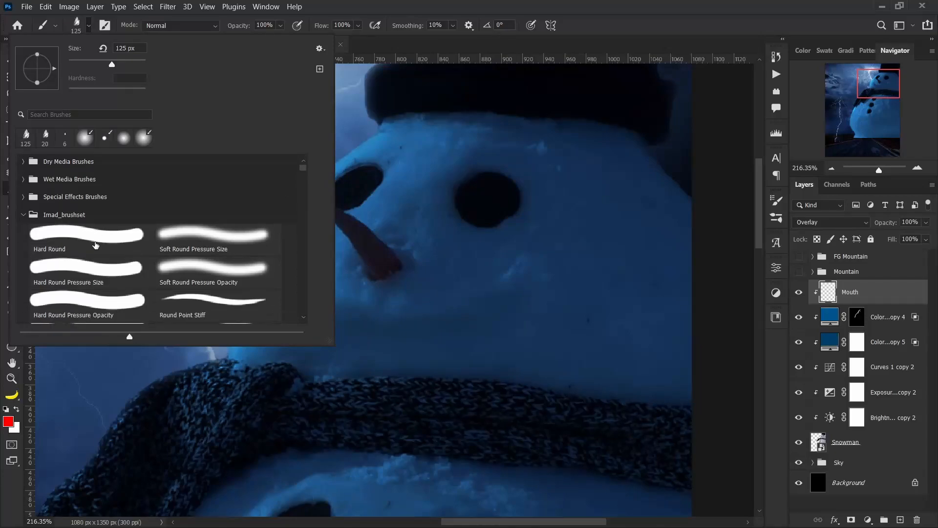
{"action": "scroll", "coordinate": [287, 174], "scroll_direction": "down", "scroll_amount": 10}
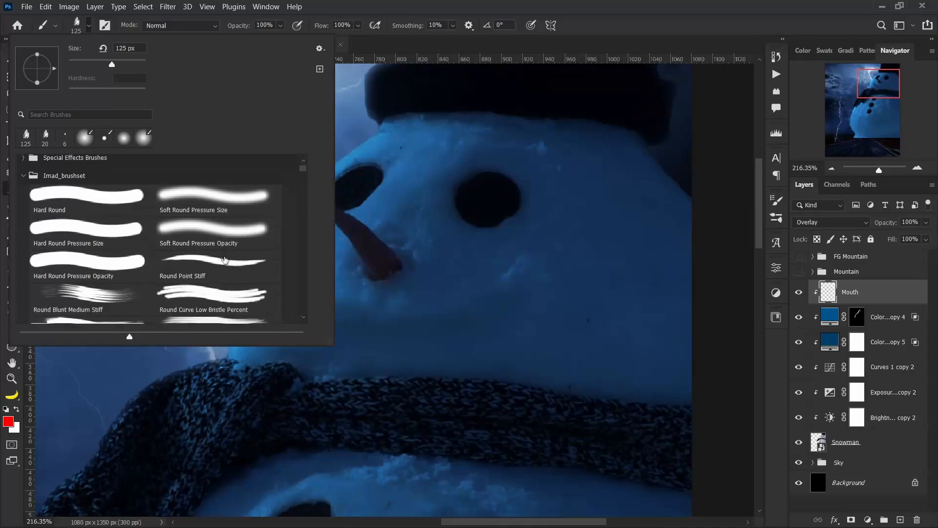
{"action": "scroll", "coordinate": [169, 278], "scroll_direction": "down", "scroll_amount": 5}
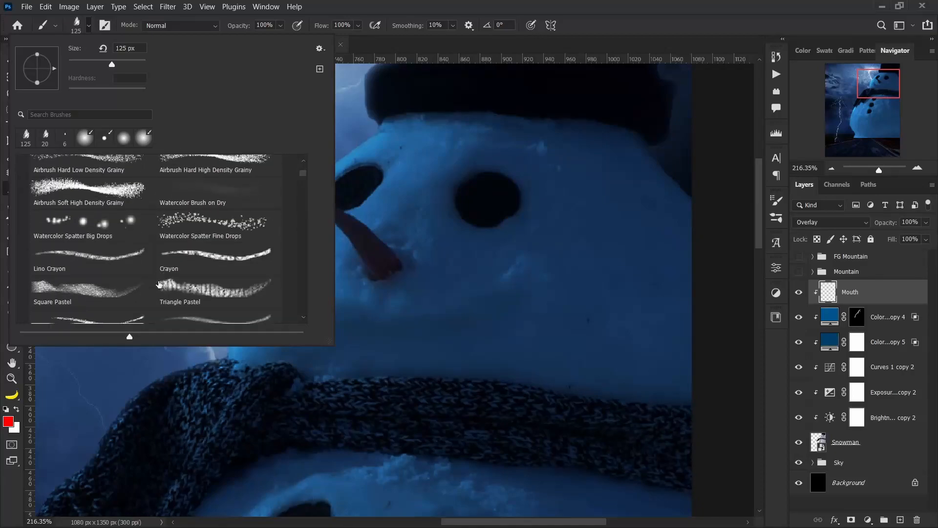
{"action": "scroll", "coordinate": [159, 284], "scroll_direction": "down", "scroll_amount": 3}
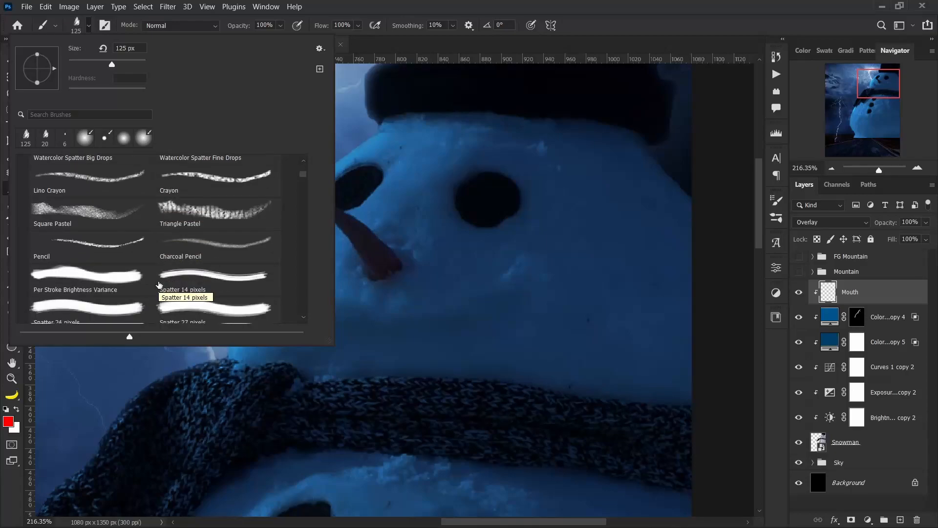
{"action": "scroll", "coordinate": [159, 285], "scroll_direction": "down", "scroll_amount": 2}
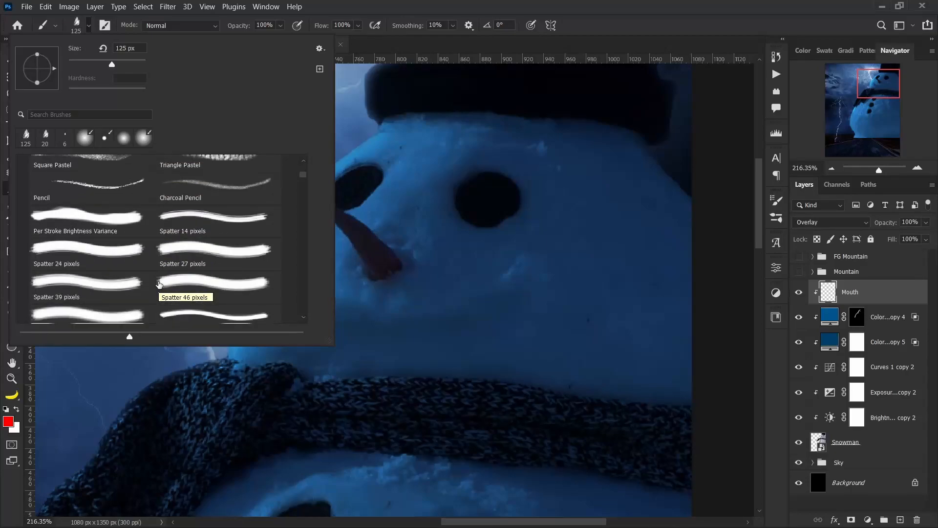
{"action": "scroll", "coordinate": [158, 284], "scroll_direction": "down", "scroll_amount": 1}
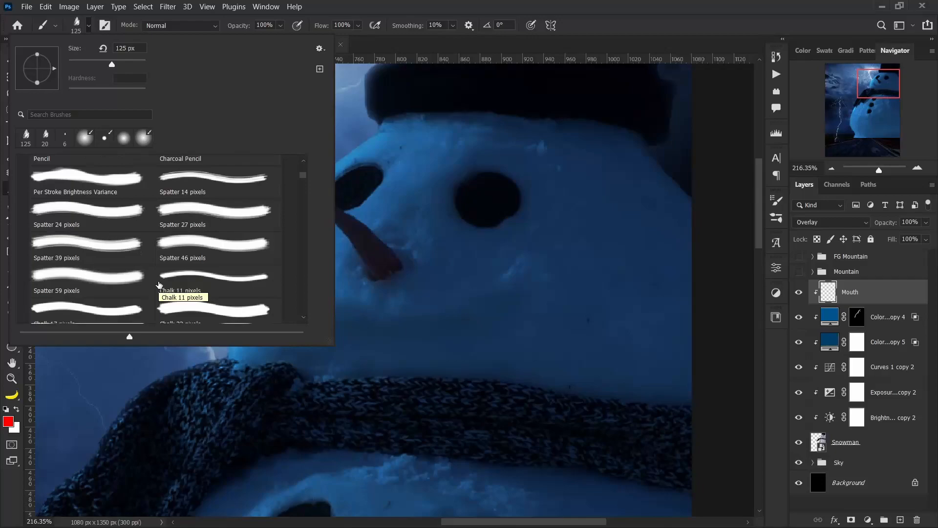
{"action": "scroll", "coordinate": [159, 285], "scroll_direction": "up", "scroll_amount": 4}
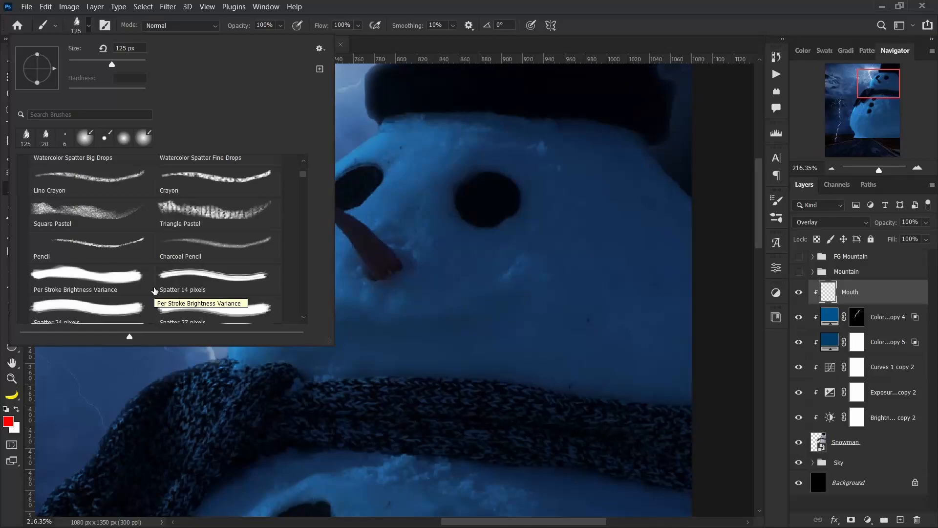
{"action": "scroll", "coordinate": [232, 242], "scroll_direction": "up", "scroll_amount": 10}
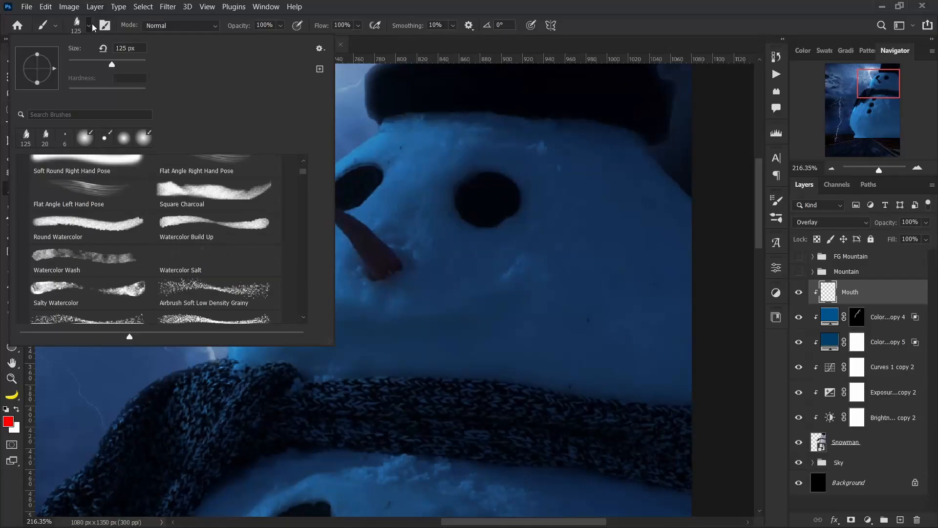
{"action": "double_click", "coordinate": [229, 200]}
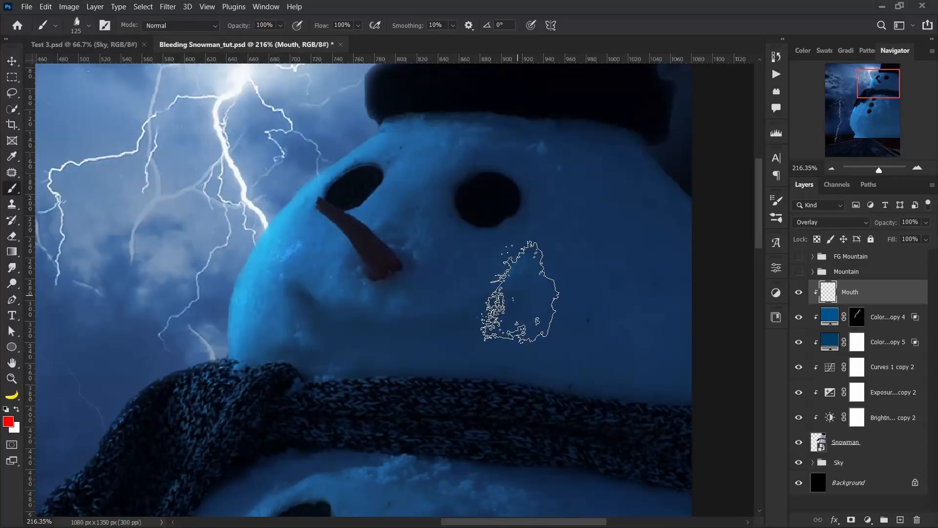
Step: Shrink the textured brush considerably, try a short red stroke on the snowman's mouth area, and undo it
{"action": "key", "text": "bracketleft"}
{"action": "key", "text": "bracketleft"}
{"action": "key", "text": "bracketleft"}
{"action": "key", "text": "bracketleft"}
{"action": "key", "text": "bracketleft"}
{"action": "key", "text": "bracketleft"}
{"action": "key", "text": "bracketleft"}
{"action": "key", "text": "bracketleft"}
{"action": "key", "text": "bracketleft"}
{"action": "key", "text": "bracketleft"}
{"action": "key", "text": "bracketright"}
{"action": "left_click_drag", "start_coordinate": [503, 318], "coordinate": [442, 333]}
{"action": "key", "text": "ctrl+z"}
Step: Reduce the textured brush to 25 px and paint a thick red smile below the snowman's nose on the Mouth layer
{"action": "key", "text": "bracketleft"}
{"action": "key", "text": "bracketleft"}
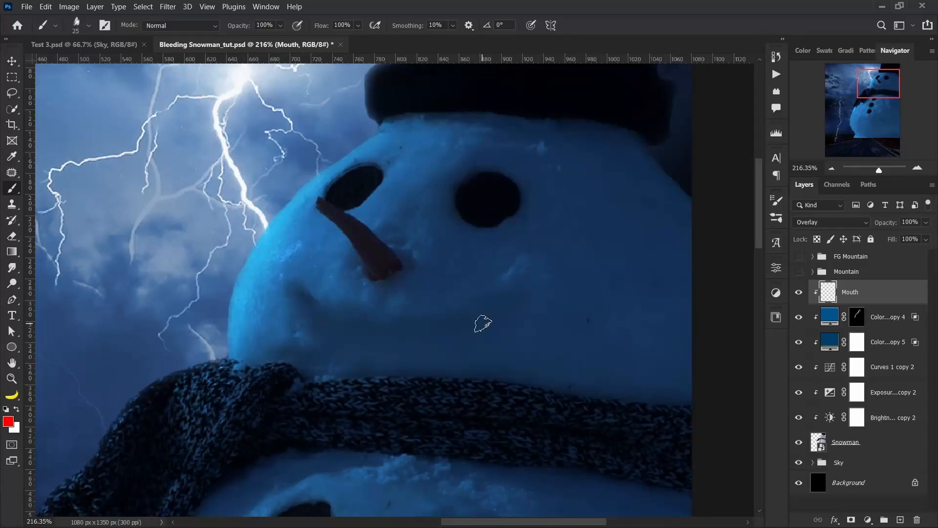
{"action": "mouse_move", "coordinate": [497, 309]}
{"action": "left_mouse_down"}
{"action": "mouse_move", "coordinate": [462, 329]}
{"action": "mouse_move", "coordinate": [370, 332]}
{"action": "mouse_move", "coordinate": [338, 326]}
{"action": "mouse_move", "coordinate": [288, 291]}
{"action": "mouse_move", "coordinate": [322, 322]}
{"action": "mouse_move", "coordinate": [376, 330]}
{"action": "mouse_move", "coordinate": [430, 328]}
{"action": "mouse_move", "coordinate": [501, 305]}
{"action": "mouse_move", "coordinate": [498, 320]}
{"action": "mouse_move", "coordinate": [478, 333]}
{"action": "mouse_move", "coordinate": [367, 344]}
{"action": "mouse_move", "coordinate": [314, 328]}
{"action": "mouse_move", "coordinate": [281, 296]}
{"action": "mouse_move", "coordinate": [320, 332]}
{"action": "mouse_move", "coordinate": [372, 347]}
{"action": "mouse_move", "coordinate": [491, 318]}
{"action": "left_mouse_up"}
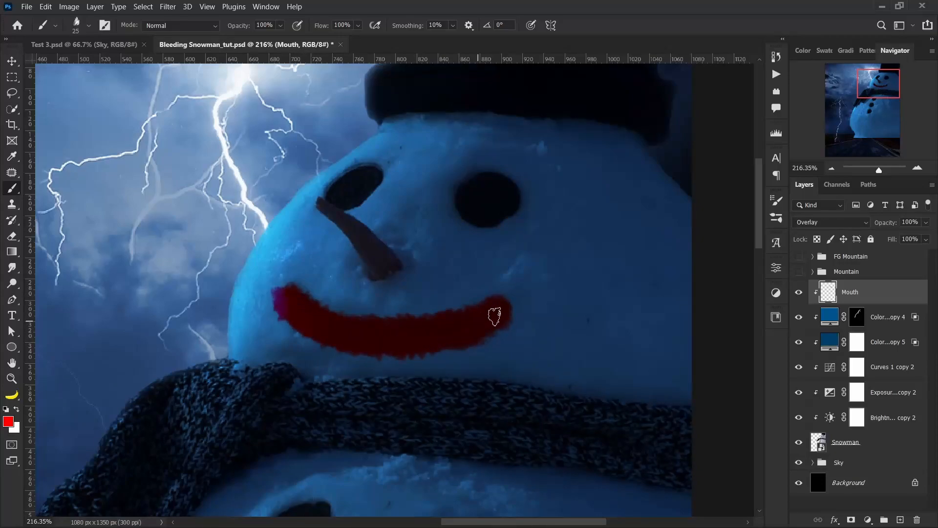
{"action": "left_click_drag", "start_coordinate": [377, 315], "coordinate": [383, 347]}
Step: Create a new layer clipped to the snowman and name it Inner Mouth
{"action": "scroll", "coordinate": [385, 349], "scroll_direction": "up", "scroll_amount": 7}
{"action": "scroll", "coordinate": [387, 355], "scroll_direction": "down", "scroll_amount": 5}
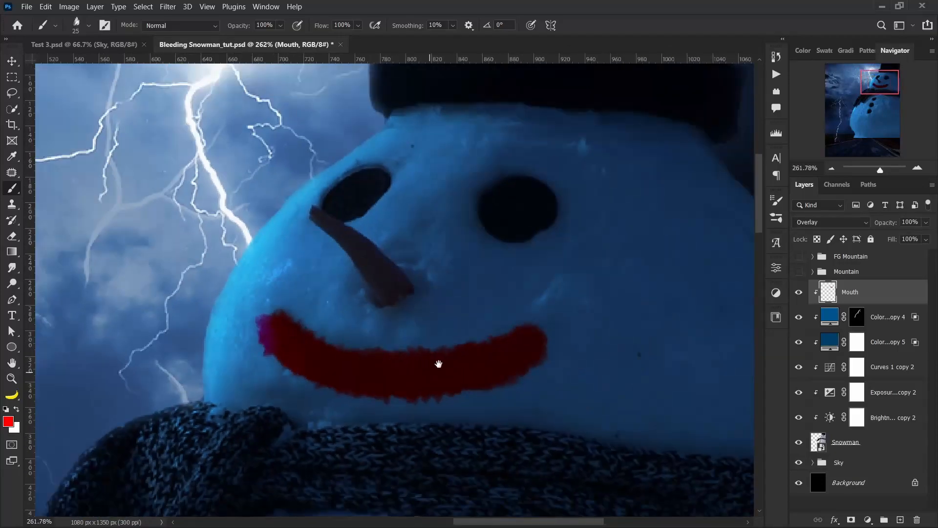
{"action": "left_click_drag", "start_coordinate": [443, 368], "coordinate": [428, 355]}
{"action": "left_click", "coordinate": [901, 520]}
{"action": "double_click", "coordinate": [847, 291]}
{"action": "type", "text": "Inner Mouth"}
{"action": "key", "text": "Return"}
Step: Set the Inner Mouth layer's blend mode to Multiply and place it directly above the Mouth layer
{"action": "left_click_drag", "start_coordinate": [880, 293], "coordinate": [880, 326]}
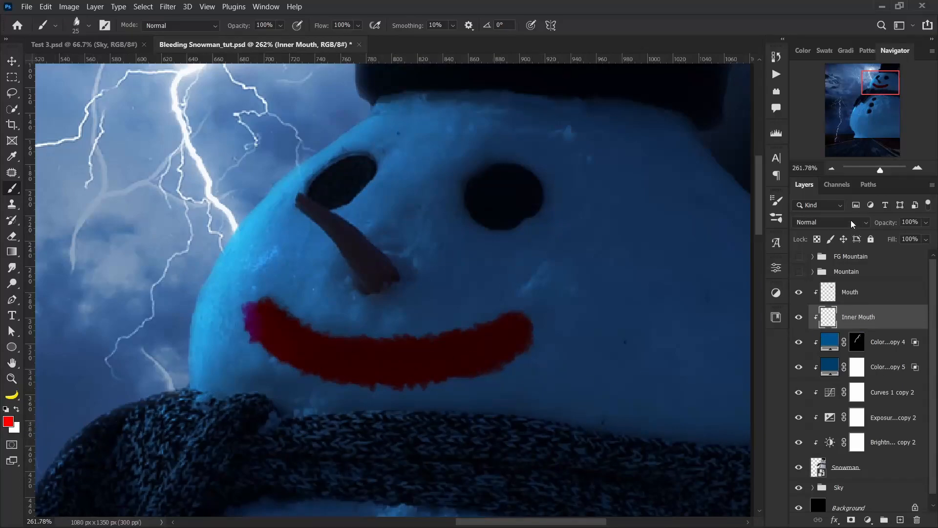
{"action": "left_click", "coordinate": [854, 224]}
{"action": "left_click", "coordinate": [833, 265]}
{"action": "left_click_drag", "start_coordinate": [889, 319], "coordinate": [880, 286]}
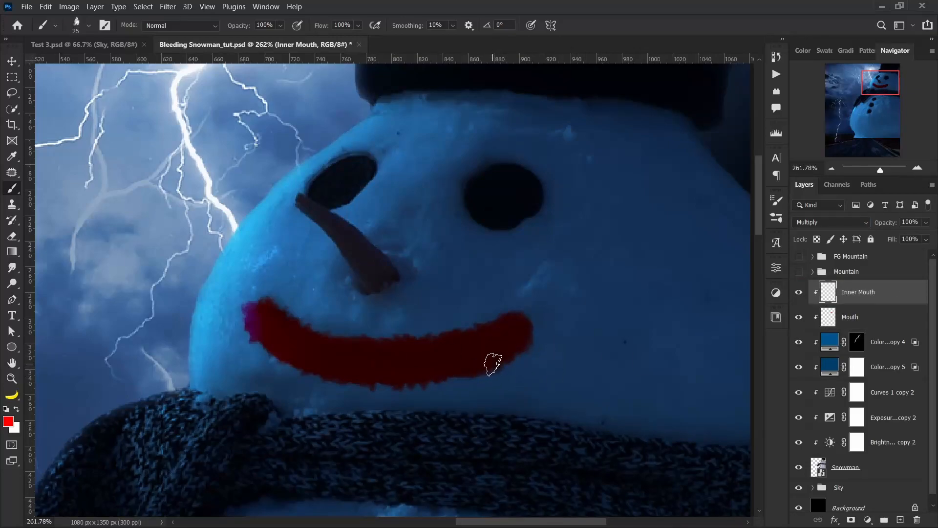
Step: Set the foreground color to a darker red for shading the inside of the mouth
{"action": "left_click", "coordinate": [7, 423]}
{"action": "left_click", "coordinate": [593, 252]}
{"action": "left_click", "coordinate": [736, 189]}
Step: Paint a darker band along the inside of the smile with a 15 px brush, and set the Inner Mouth fill to 79%
{"action": "scroll", "coordinate": [435, 342], "scroll_direction": "up", "scroll_amount": 3}
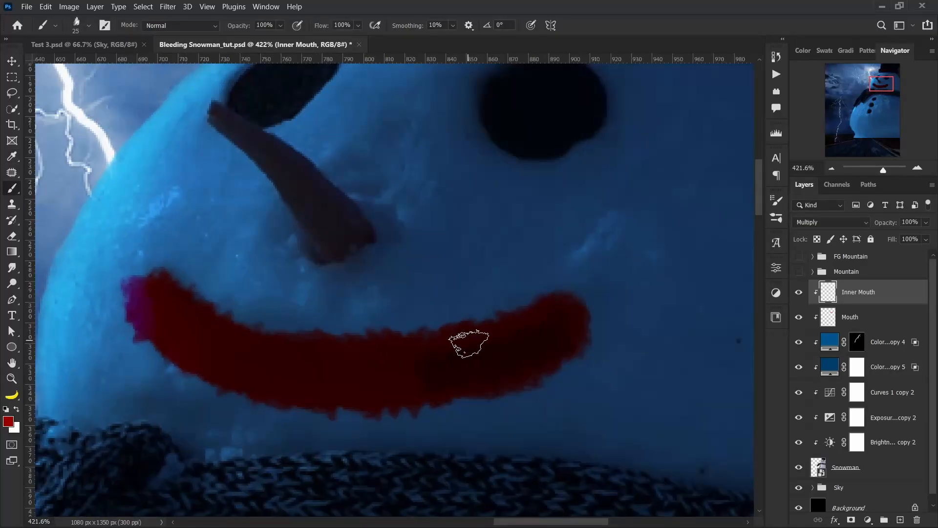
{"action": "key", "text": "bracketleft"}
{"action": "mouse_move", "coordinate": [469, 342]}
{"action": "left_mouse_down"}
{"action": "mouse_move", "coordinate": [540, 328]}
{"action": "mouse_move", "coordinate": [474, 358]}
{"action": "mouse_move", "coordinate": [548, 331]}
{"action": "mouse_move", "coordinate": [450, 365]}
{"action": "mouse_move", "coordinate": [523, 345]}
{"action": "mouse_move", "coordinate": [519, 353]}
{"action": "mouse_move", "coordinate": [393, 373]}
{"action": "mouse_move", "coordinate": [511, 354]}
{"action": "mouse_move", "coordinate": [399, 378]}
{"action": "mouse_move", "coordinate": [448, 371]}
{"action": "mouse_move", "coordinate": [299, 373]}
{"action": "mouse_move", "coordinate": [346, 377]}
{"action": "mouse_move", "coordinate": [201, 342]}
{"action": "mouse_move", "coordinate": [159, 307]}
{"action": "mouse_move", "coordinate": [233, 362]}
{"action": "mouse_move", "coordinate": [184, 319]}
{"action": "mouse_move", "coordinate": [274, 356]}
{"action": "mouse_move", "coordinate": [360, 368]}
{"action": "mouse_move", "coordinate": [324, 367]}
{"action": "mouse_move", "coordinate": [438, 363]}
{"action": "mouse_move", "coordinate": [504, 348]}
{"action": "left_mouse_up"}
{"action": "left_click_drag", "start_coordinate": [894, 242], "coordinate": [871, 242]}
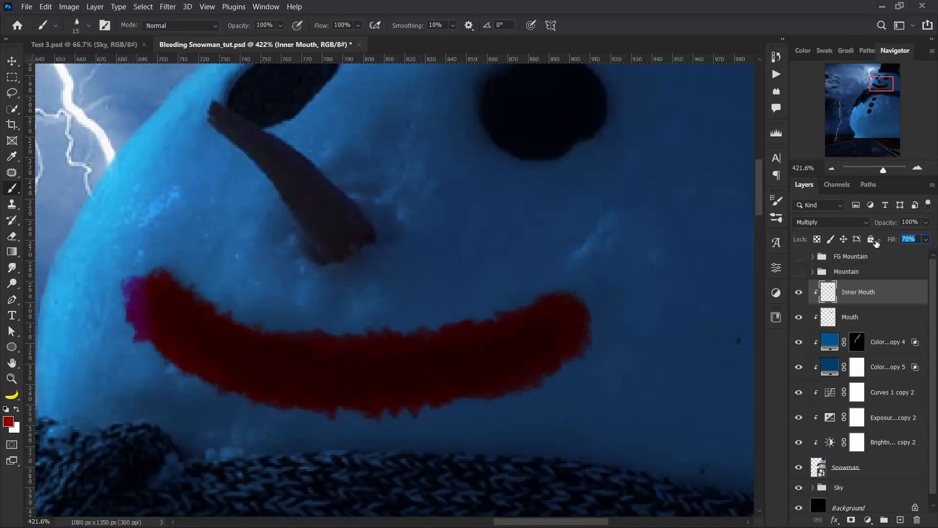
{"action": "left_click_drag", "start_coordinate": [516, 315], "coordinate": [524, 315]}
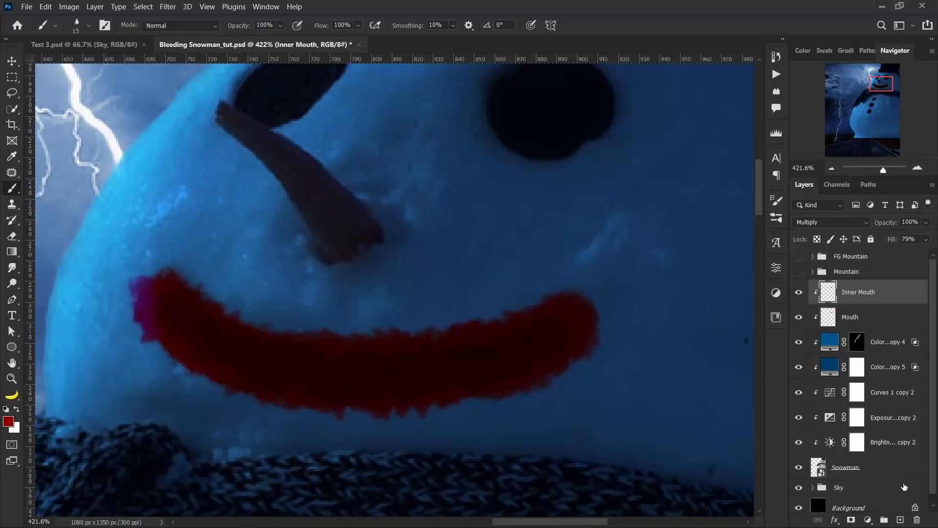
Step: Add a new clipped layer above Inner Mouth and name it Inner Inner Mouth
{"action": "left_click", "coordinate": [899, 519]}
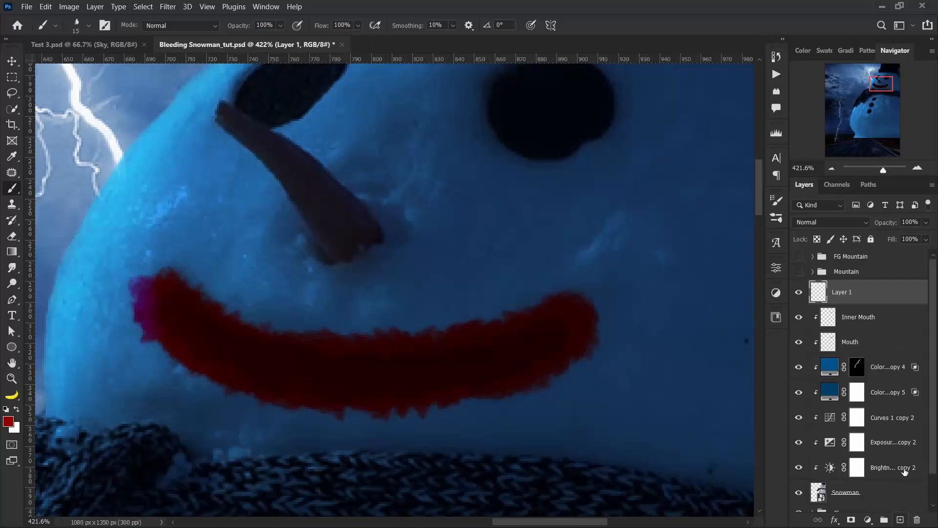
{"action": "left_click", "coordinate": [878, 303], "text": "alt"}
{"action": "double_click", "coordinate": [851, 292]}
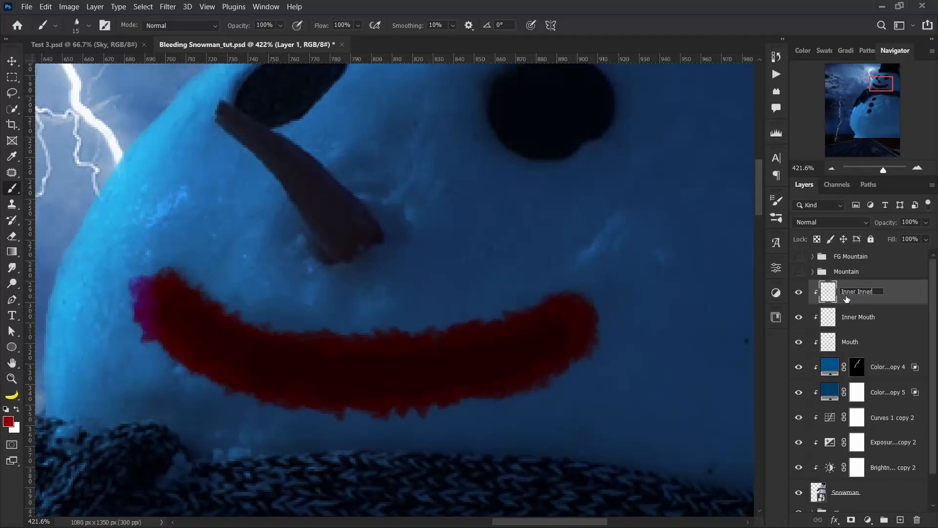
{"action": "key", "text": "Return"}
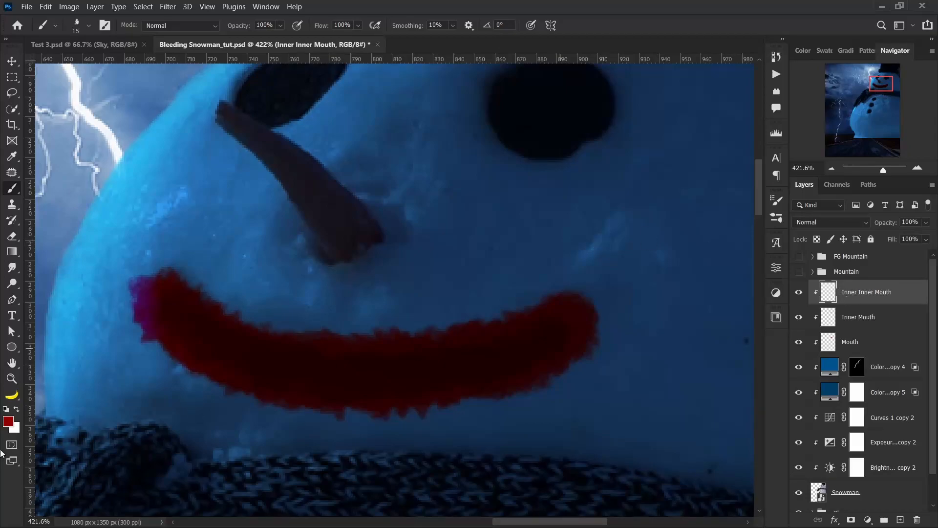
Step: Set the foreground color to very dark red, 540000, and the Inner Inner Mouth layer's blend mode to Multiply
{"action": "left_click", "coordinate": [8, 422]}
{"action": "left_click", "coordinate": [591, 294]}
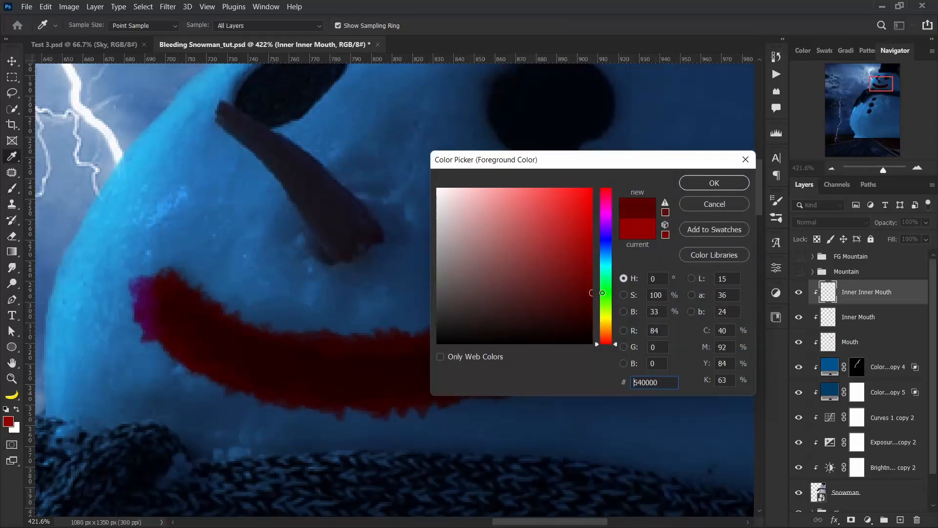
{"action": "left_click", "coordinate": [714, 182]}
{"action": "key", "text": "b"}
{"action": "left_click", "coordinate": [831, 222]}
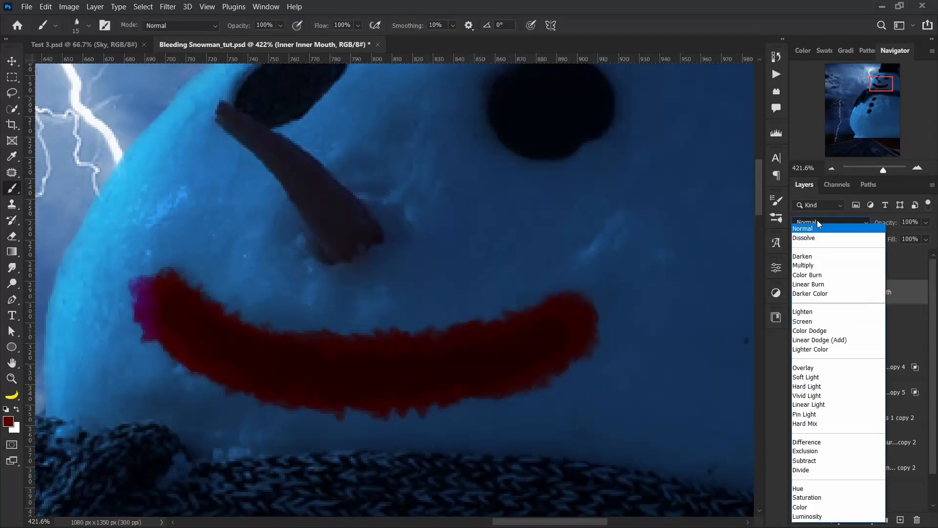
{"action": "left_click", "coordinate": [817, 264]}
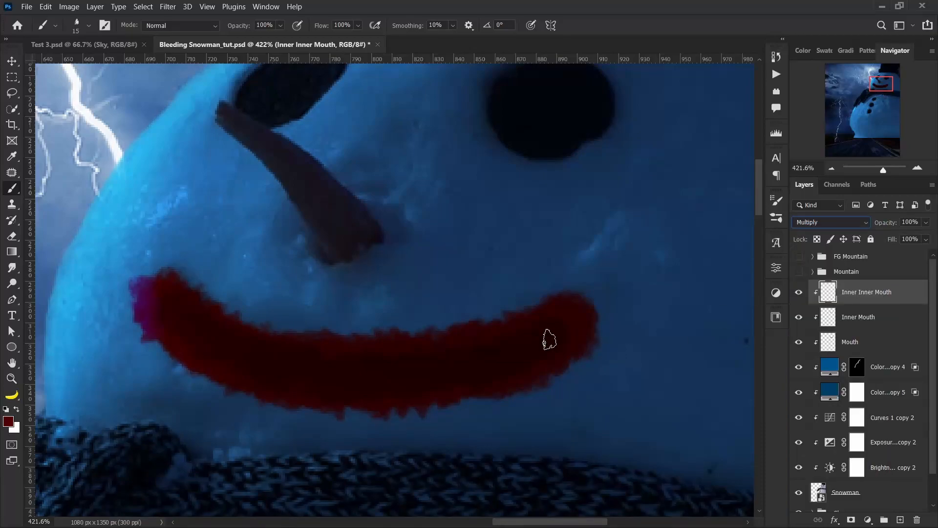
Step: Reduce the brush to 9 px and paint a thin, nearly black line along the center of the smile
{"action": "left_click", "coordinate": [655, 332]}
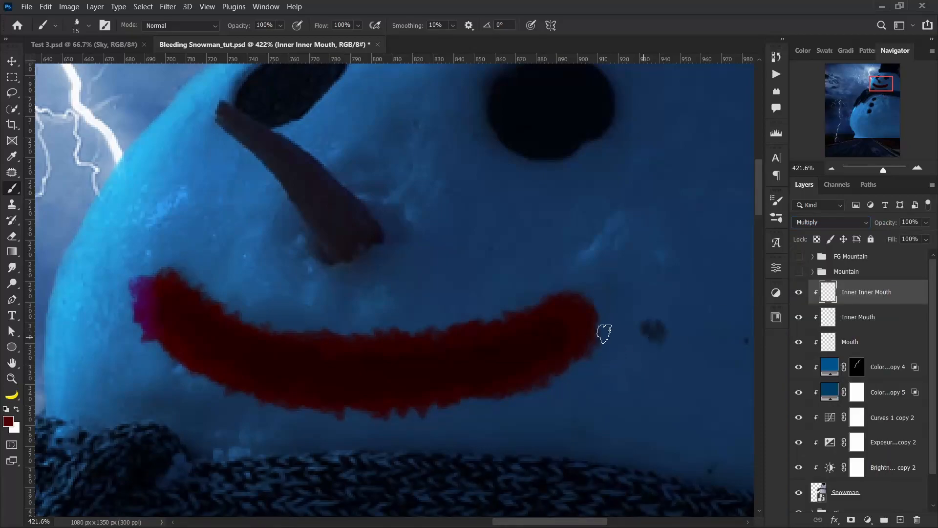
{"action": "key", "text": "ctrl+z"}
{"action": "key", "text": "bracketleft"}
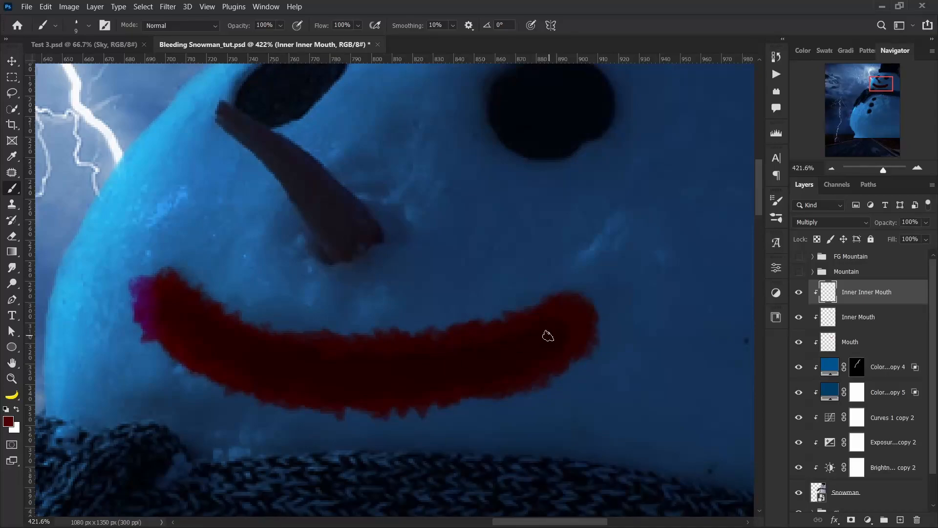
{"action": "left_click_drag", "start_coordinate": [547, 338], "coordinate": [505, 350]}
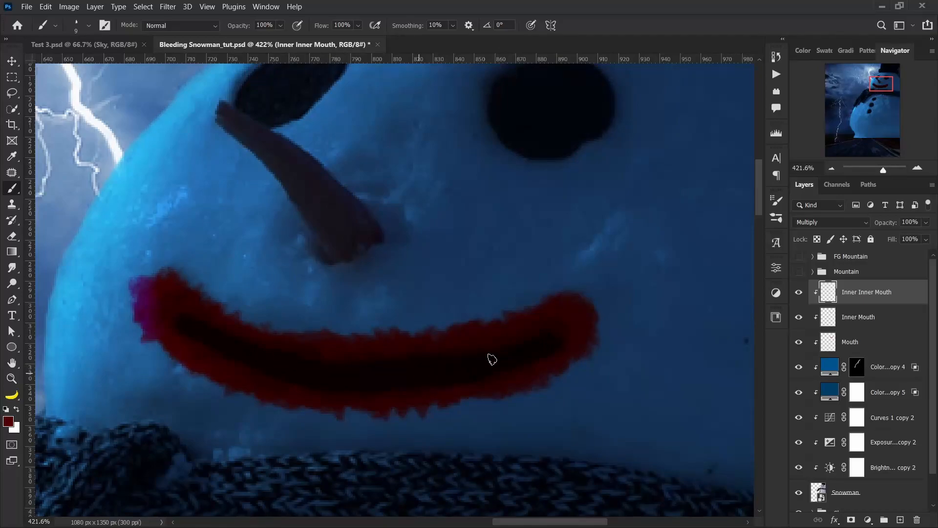
Step: Set the Inner Inner Mouth layer's fill to 74%
{"action": "scroll", "coordinate": [415, 379], "scroll_direction": "down", "scroll_amount": 5}
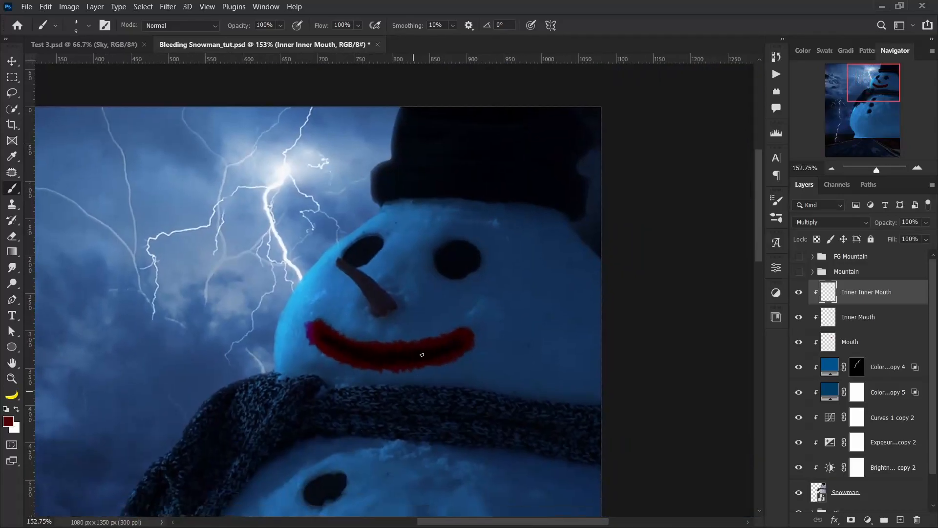
{"action": "scroll", "coordinate": [424, 329], "scroll_direction": "up", "scroll_amount": 4}
{"action": "scroll", "coordinate": [426, 328], "scroll_direction": "up", "scroll_amount": 1}
{"action": "left_click_drag", "start_coordinate": [892, 239], "coordinate": [875, 245]}
Step: Make the FG Mountain and Mountain groups visible again
{"action": "scroll", "coordinate": [370, 321], "scroll_direction": "down", "scroll_amount": 8}
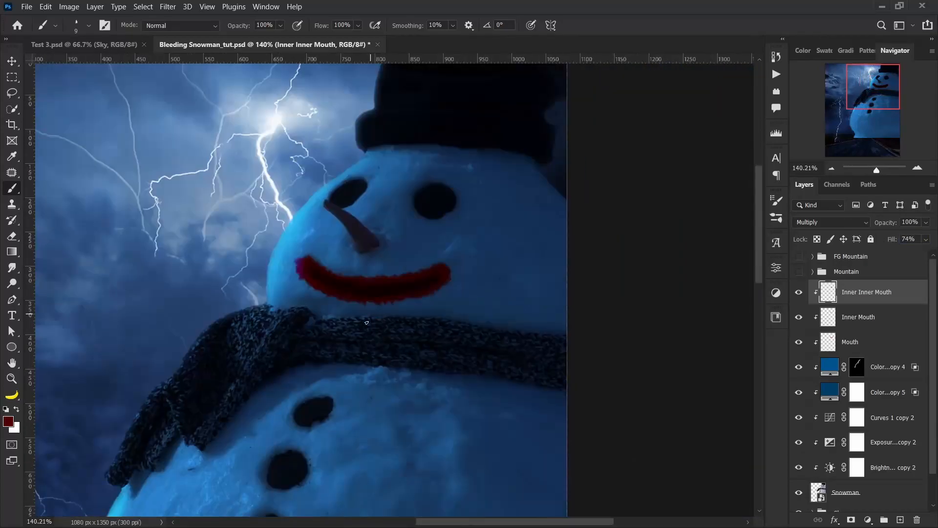
{"action": "scroll", "coordinate": [370, 321], "scroll_direction": "up", "scroll_amount": 5}
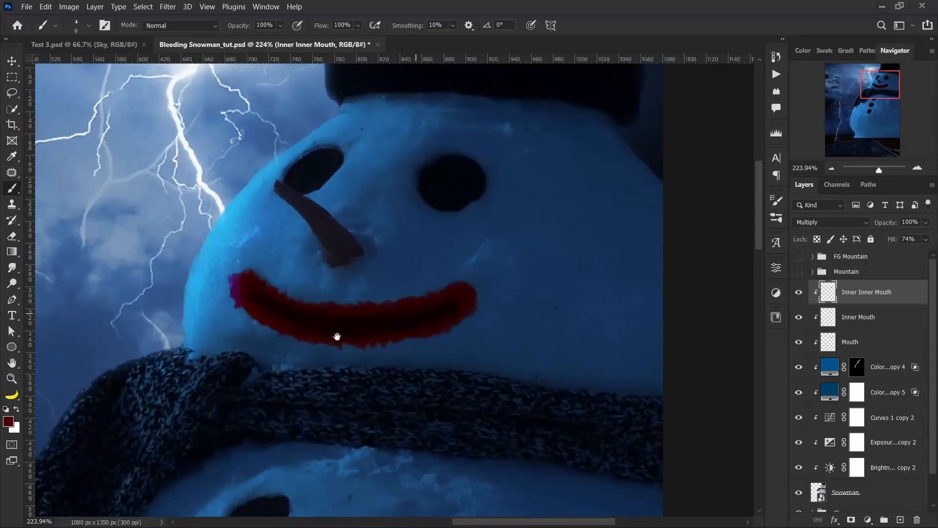
{"action": "scroll", "coordinate": [420, 331], "scroll_direction": "down", "scroll_amount": 8}
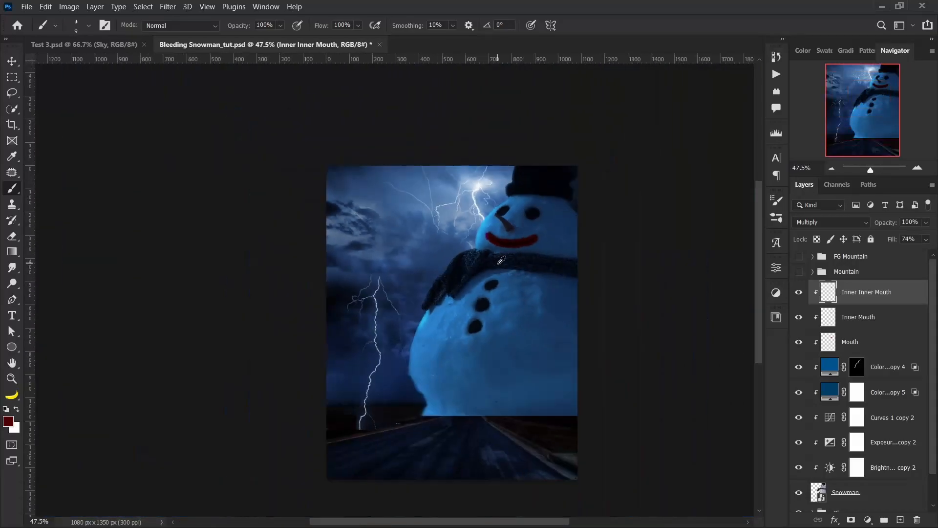
{"action": "left_click_drag", "start_coordinate": [506, 307], "coordinate": [498, 294]}
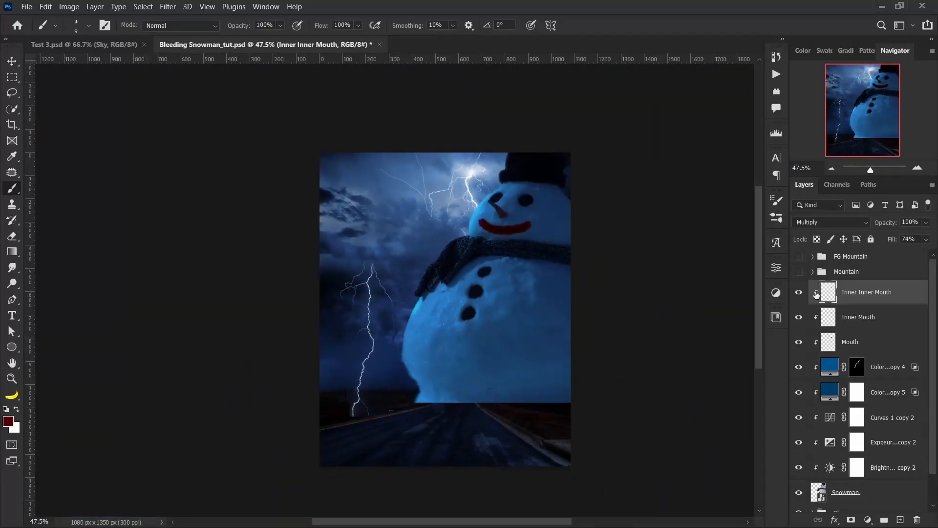
{"action": "left_click_drag", "start_coordinate": [803, 258], "coordinate": [799, 272]}
Step: Switch to the Move tool and inspect the painted mouth within the full composite
{"action": "scroll", "coordinate": [482, 320], "scroll_direction": "up", "scroll_amount": 2}
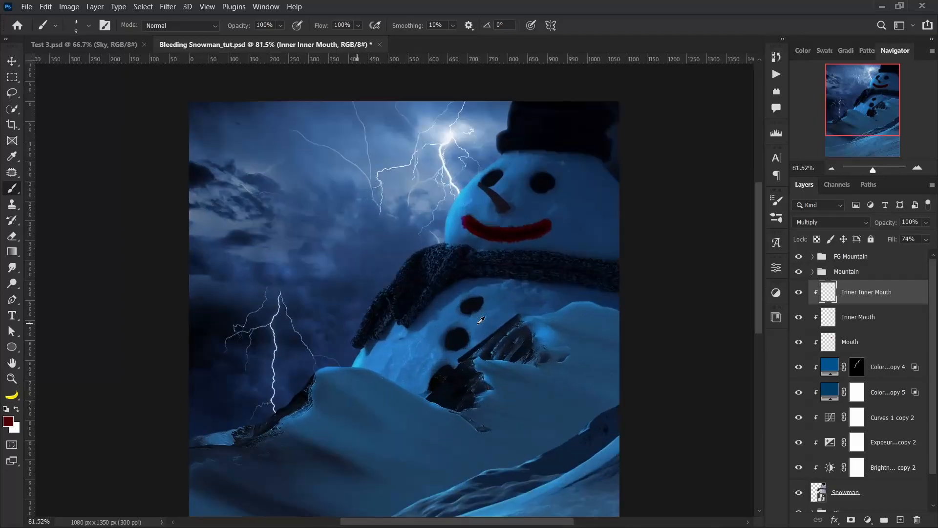
{"action": "scroll", "coordinate": [482, 320], "scroll_direction": "down", "scroll_amount": 3}
{"action": "key", "text": "v"}
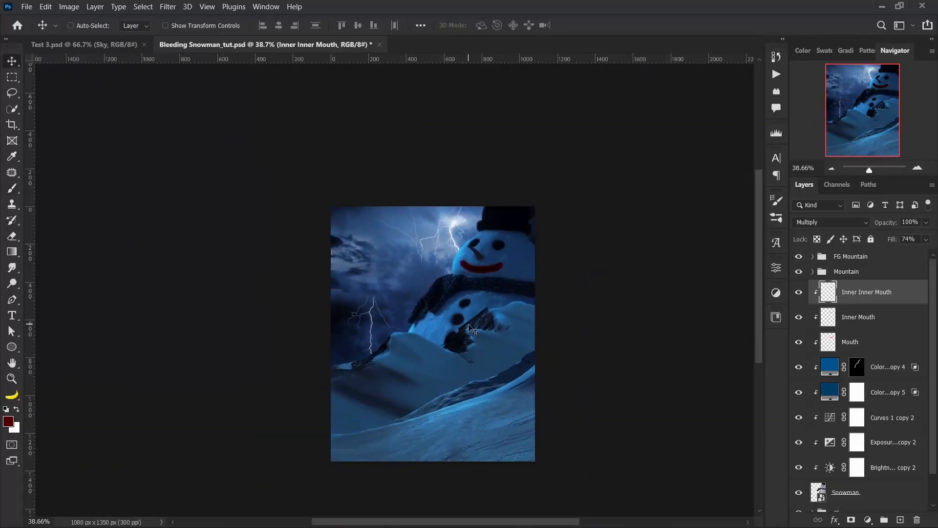
{"action": "scroll", "coordinate": [469, 322], "scroll_direction": "up", "scroll_amount": 3}
{"action": "scroll", "coordinate": [470, 323], "scroll_direction": "up", "scroll_amount": 5}
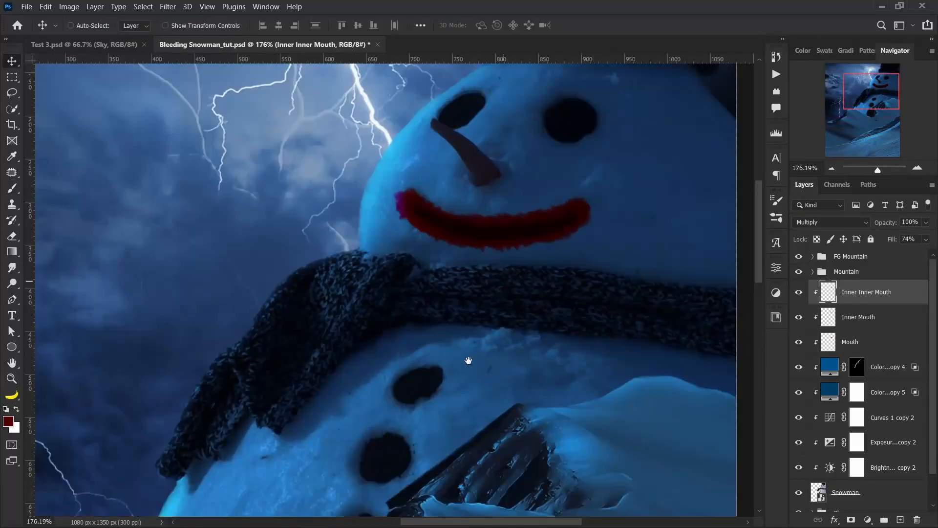
Step: Compare how the painted mouth looks in the full composite and close up on the snowman's face
{"action": "scroll", "coordinate": [446, 404], "scroll_direction": "up", "scroll_amount": 1}
{"action": "scroll", "coordinate": [482, 327], "scroll_direction": "down", "scroll_amount": 4}
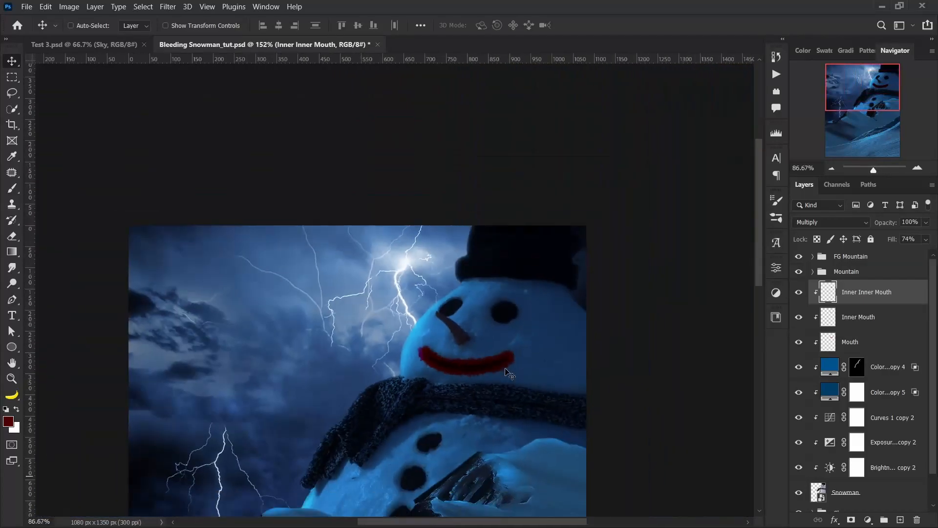
{"action": "scroll", "coordinate": [483, 327], "scroll_direction": "down", "scroll_amount": 2}
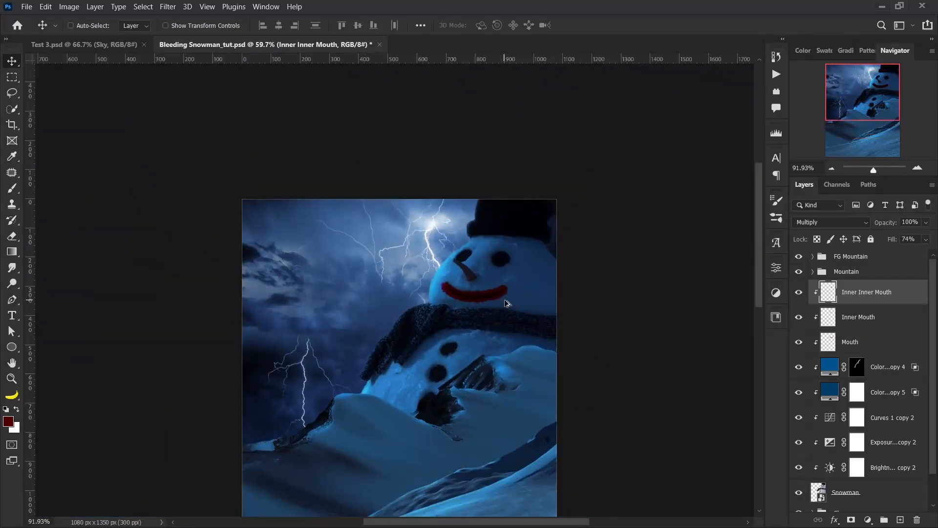
{"action": "scroll", "coordinate": [501, 315], "scroll_direction": "up", "scroll_amount": 4}
{"action": "scroll", "coordinate": [504, 300], "scroll_direction": "up", "scroll_amount": 3}
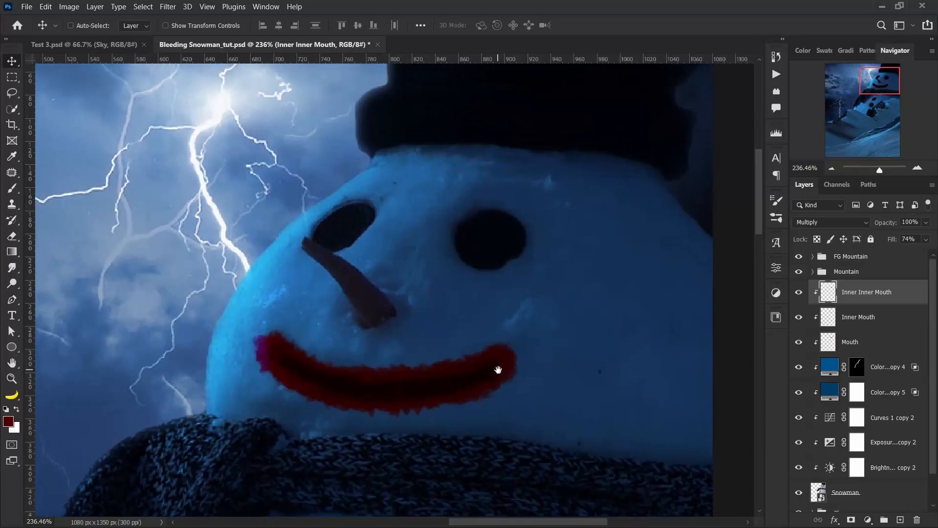
{"action": "scroll", "coordinate": [499, 372], "scroll_direction": "up", "scroll_amount": 4}
{"action": "left_click_drag", "start_coordinate": [482, 348], "coordinate": [493, 381]}
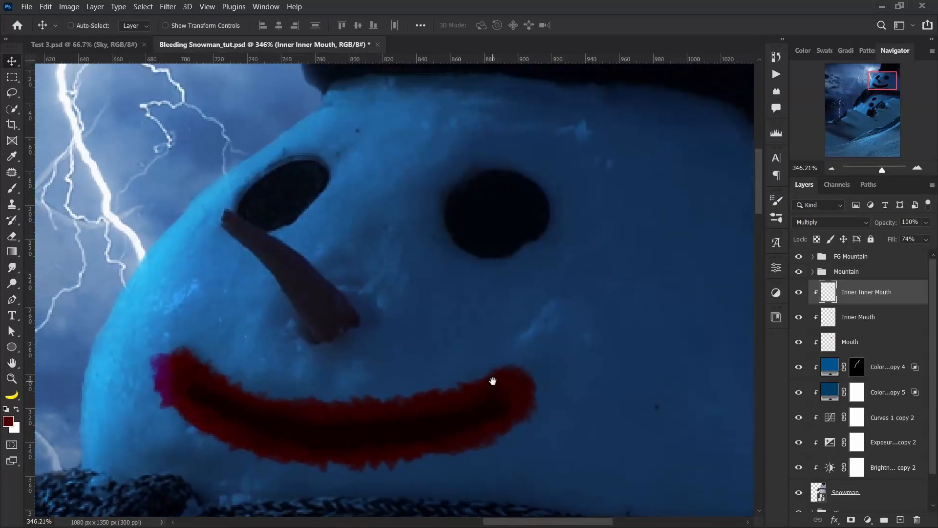
{"action": "scroll", "coordinate": [494, 383], "scroll_direction": "down", "scroll_amount": 3}
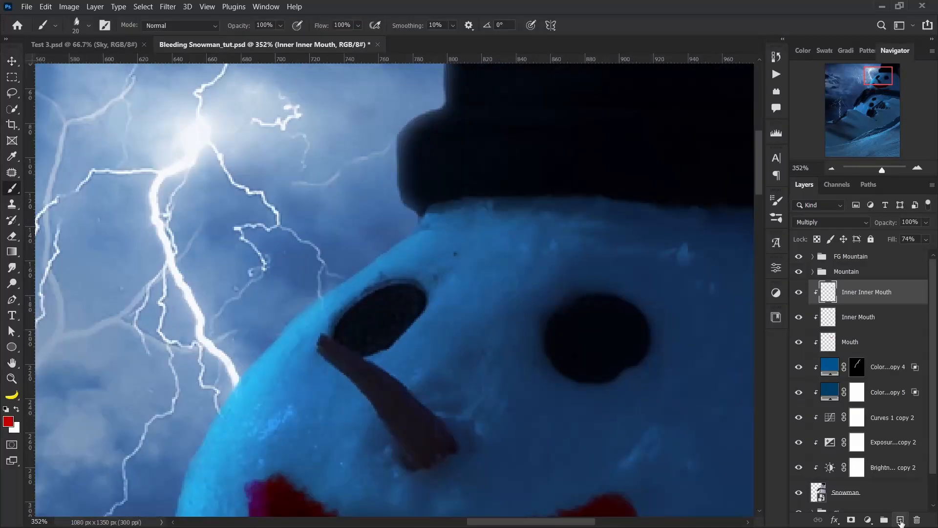
Step: Add a layer clipped above Inner Inner Mouth and name it Eyes
{"action": "left_click", "coordinate": [901, 520]}
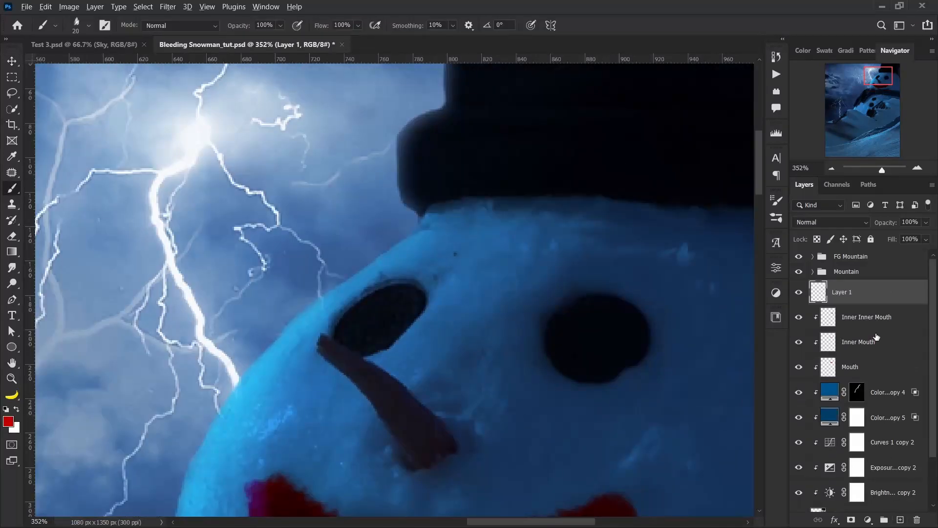
{"action": "left_click", "coordinate": [875, 302], "text": "alt"}
{"action": "double_click", "coordinate": [857, 298]}
{"action": "type", "text": "Eyes"}
{"action": "key", "text": "Return"}
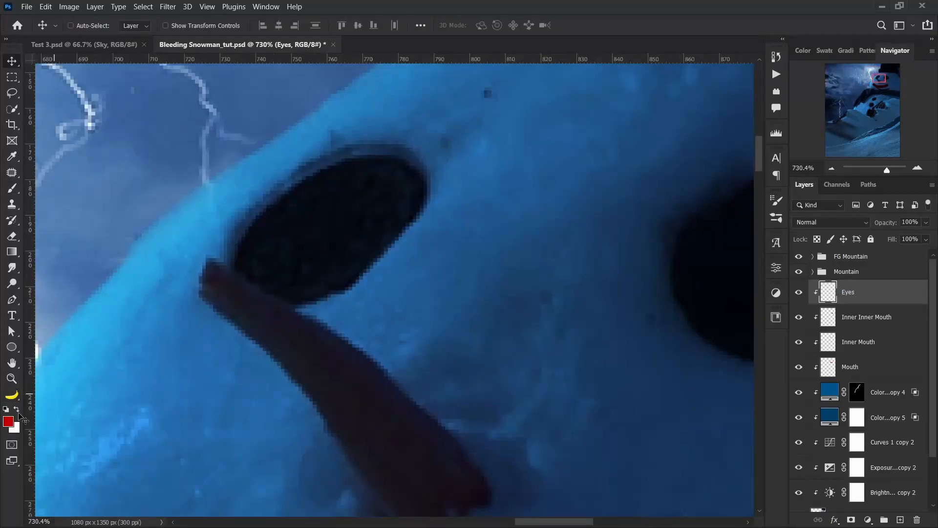
Step: Change the foreground color to a brighter red and set the Eyes layer's blend mode to Multiply
{"action": "left_click", "coordinate": [8, 421]}
{"action": "left_click_drag", "start_coordinate": [591, 223], "coordinate": [594, 196]}
{"action": "left_click", "coordinate": [713, 183]}
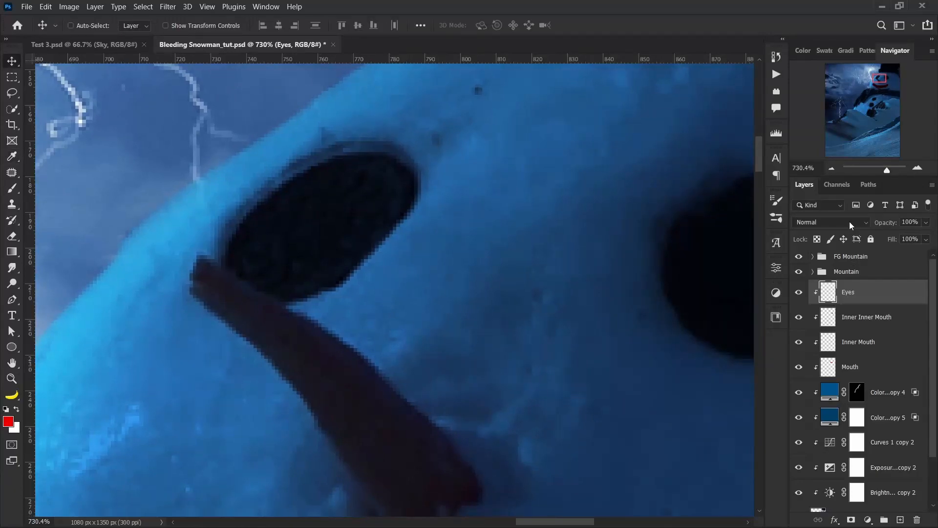
{"action": "left_click", "coordinate": [849, 221]}
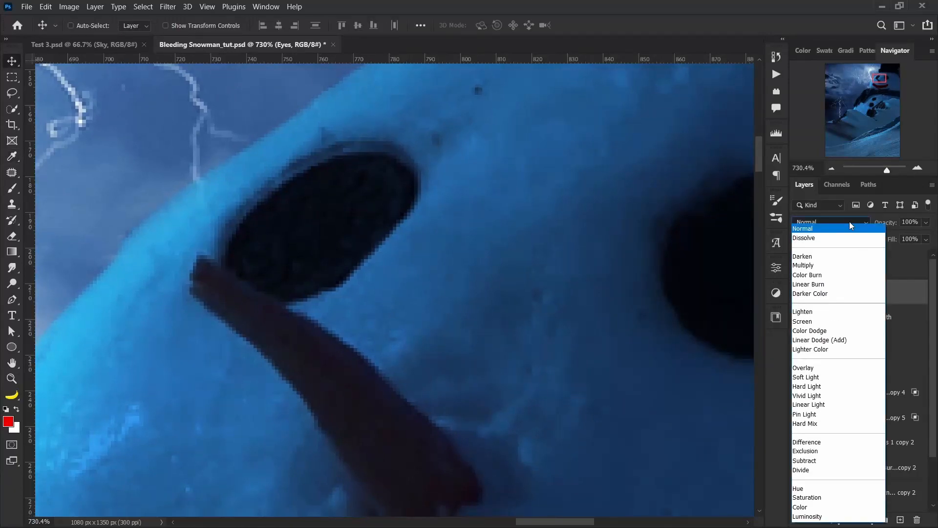
{"action": "left_click", "coordinate": [806, 266]}
{"action": "left_click_drag", "start_coordinate": [503, 220], "coordinate": [479, 256]}
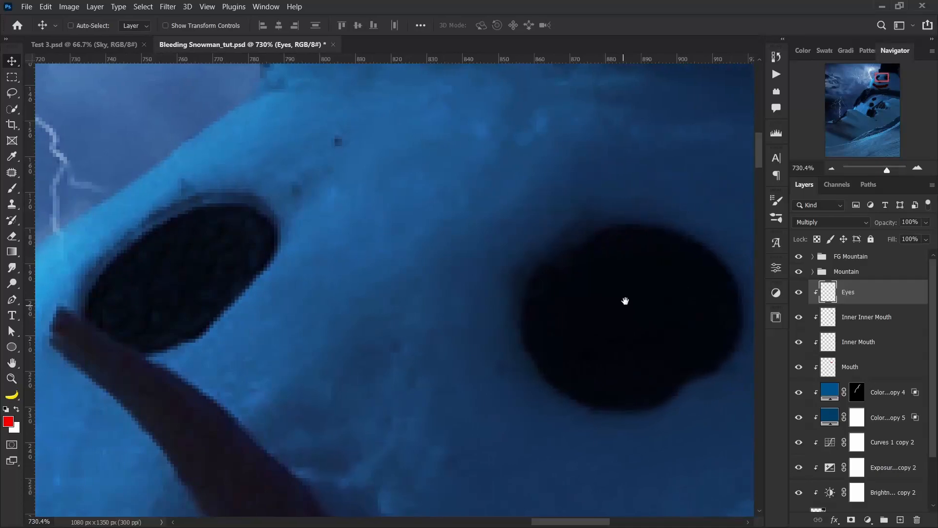
Step: Paint rough red rings around the edges of both snowman eyes with the 20 px brush
{"action": "key", "text": "b"}
{"action": "mouse_move", "coordinate": [661, 251]}
{"action": "left_mouse_down"}
{"action": "mouse_move", "coordinate": [579, 242]}
{"action": "mouse_move", "coordinate": [673, 235]}
{"action": "mouse_move", "coordinate": [581, 245]}
{"action": "mouse_move", "coordinate": [553, 260]}
{"action": "mouse_move", "coordinate": [532, 326]}
{"action": "mouse_move", "coordinate": [570, 373]}
{"action": "mouse_move", "coordinate": [703, 365]}
{"action": "mouse_move", "coordinate": [635, 325]}
{"action": "left_mouse_up"}
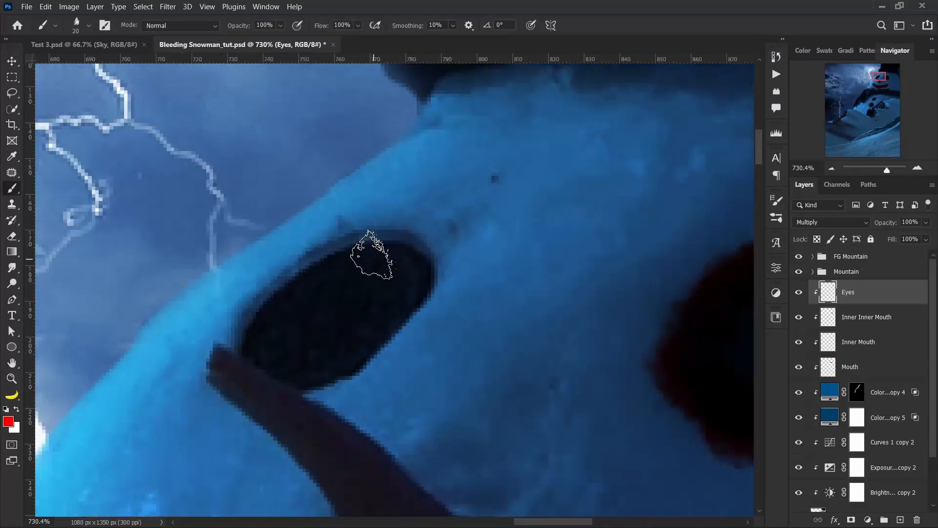
{"action": "mouse_move", "coordinate": [373, 262]}
{"action": "left_mouse_down"}
{"action": "mouse_move", "coordinate": [367, 325]}
{"action": "mouse_move", "coordinate": [322, 381]}
{"action": "mouse_move", "coordinate": [251, 367]}
{"action": "left_mouse_up"}
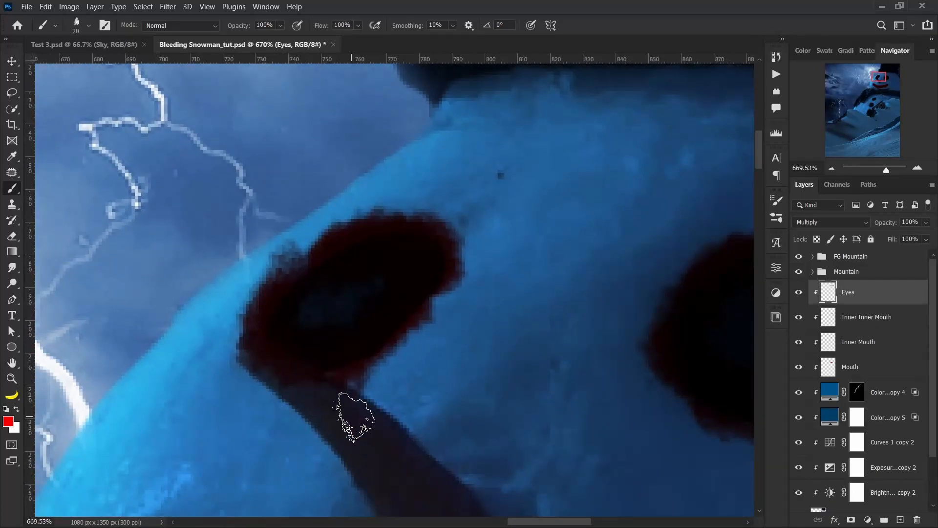
Step: Erase the red paint overlapping the tip of the nose with a 5 px eraser
{"action": "key", "text": "e"}
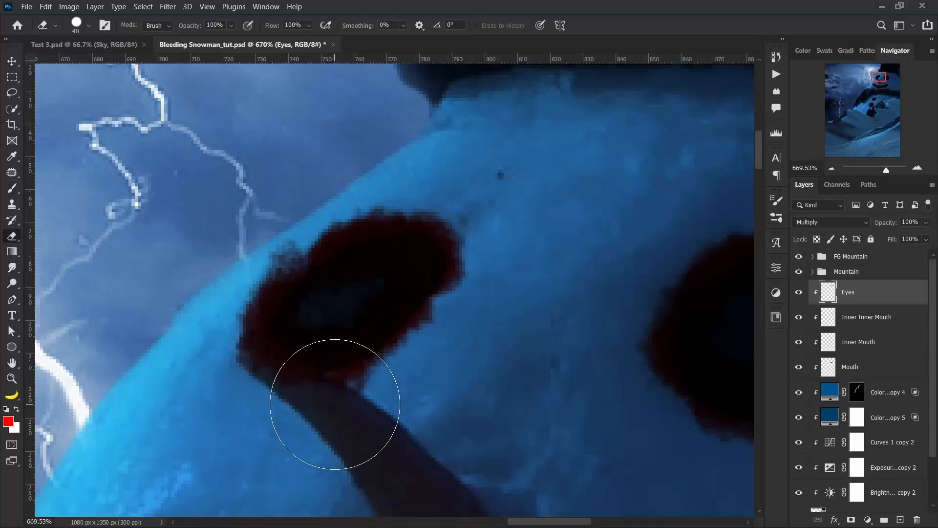
{"action": "left_click", "coordinate": [89, 26]}
{"action": "left_click", "coordinate": [419, 2]}
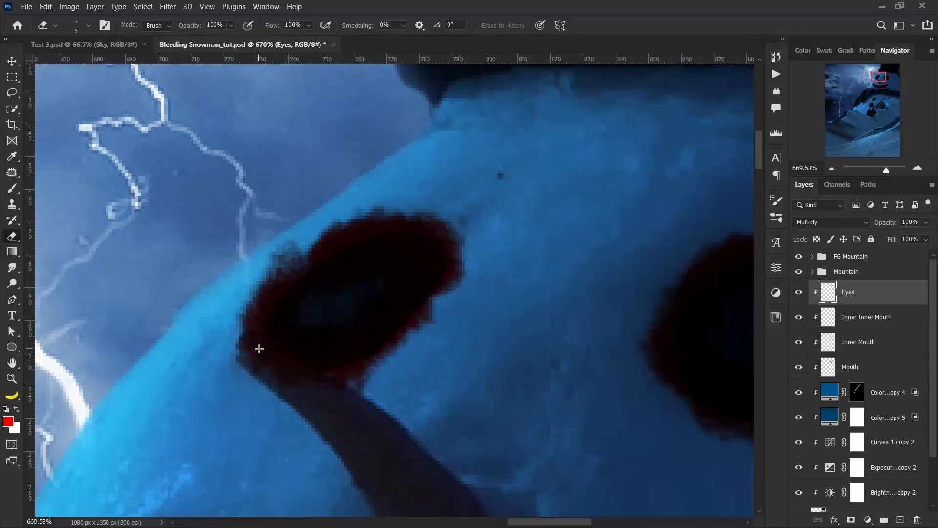
{"action": "left_click", "coordinate": [259, 346], "text": "shift"}
{"action": "mouse_move", "coordinate": [310, 384]}
{"action": "left_mouse_down"}
{"action": "mouse_move", "coordinate": [245, 343]}
{"action": "mouse_move", "coordinate": [225, 364]}
{"action": "mouse_move", "coordinate": [268, 372]}
{"action": "mouse_move", "coordinate": [280, 391]}
{"action": "mouse_move", "coordinate": [251, 343]}
{"action": "left_mouse_up"}
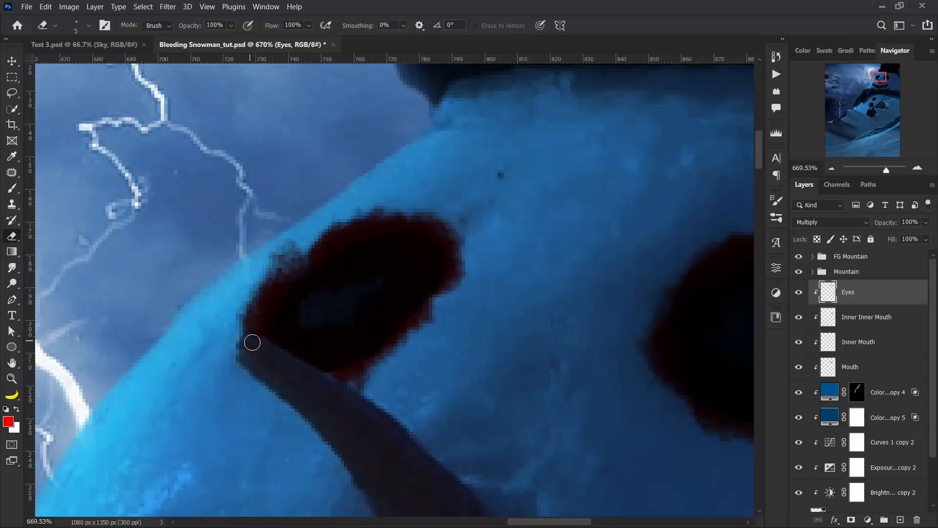
{"action": "scroll", "coordinate": [366, 464], "scroll_direction": "down", "scroll_amount": 5}
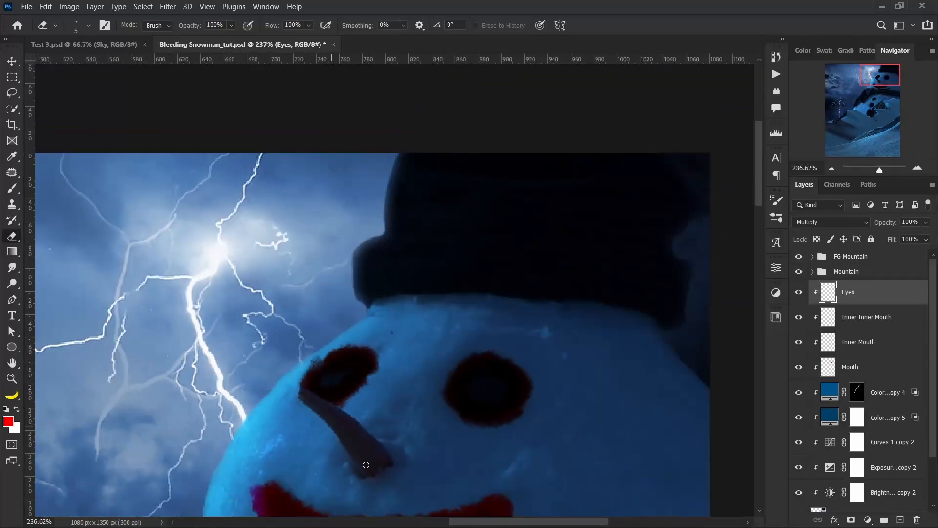
{"action": "left_click_drag", "start_coordinate": [366, 465], "coordinate": [354, 401]}
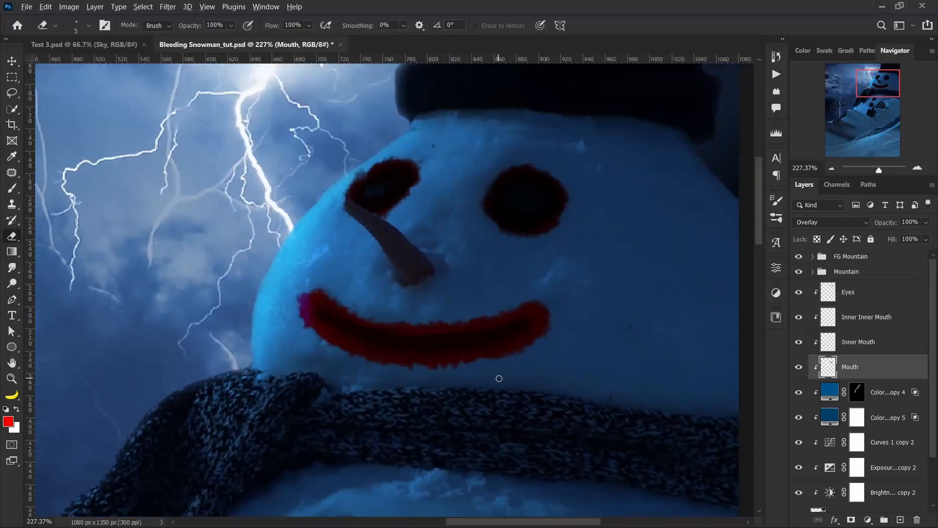
Step: Set the Mouth layer's blend mode to Multiply and check the smile against the whole image
{"action": "scroll", "coordinate": [499, 377], "scroll_direction": "up", "scroll_amount": 2}
{"action": "left_click_drag", "start_coordinate": [497, 386], "coordinate": [509, 402]}
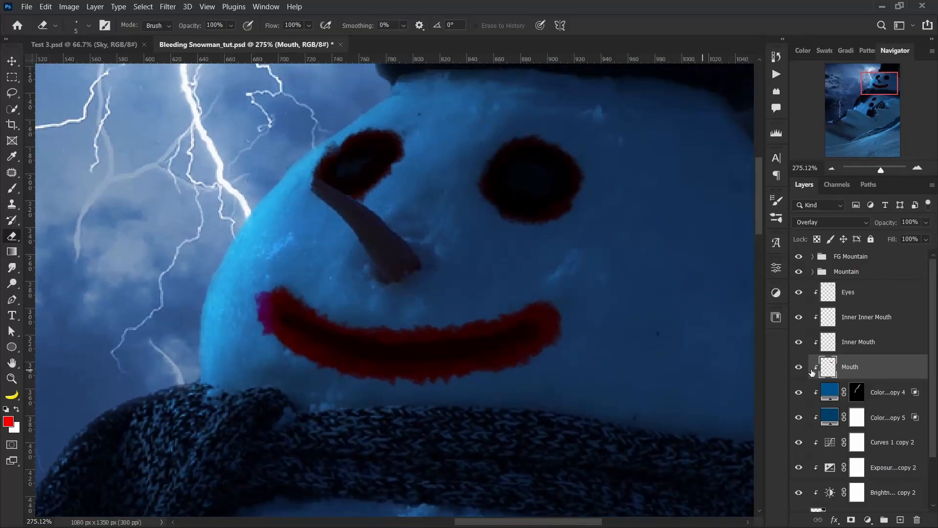
{"action": "left_click", "coordinate": [845, 224]}
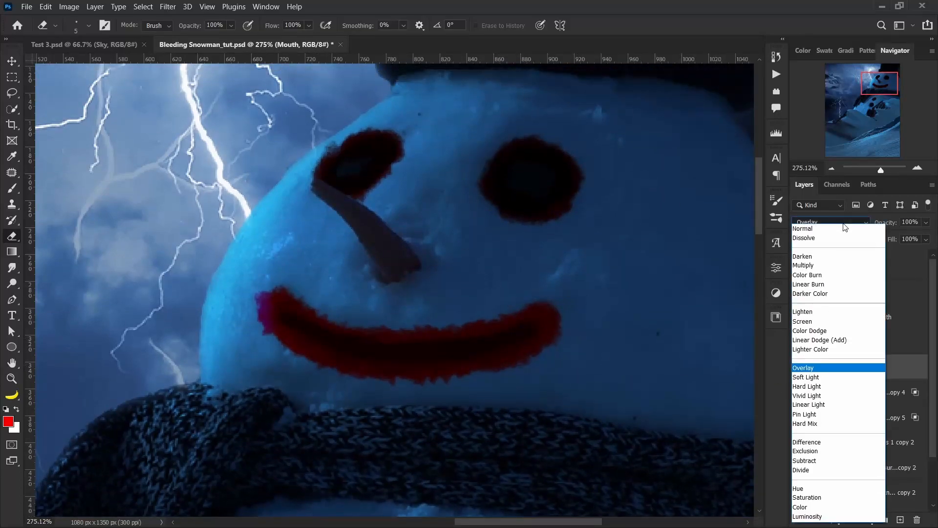
{"action": "left_click", "coordinate": [826, 270]}
{"action": "left_click_drag", "start_coordinate": [593, 299], "coordinate": [591, 340]}
{"action": "scroll", "coordinate": [601, 346], "scroll_direction": "down", "scroll_amount": 10}
{"action": "scroll", "coordinate": [591, 340], "scroll_direction": "down", "scroll_amount": 5}
{"action": "scroll", "coordinate": [592, 341], "scroll_direction": "up", "scroll_amount": 13}
{"action": "scroll", "coordinate": [592, 341], "scroll_direction": "up", "scroll_amount": 5}
{"action": "left_click_drag", "start_coordinate": [531, 317], "coordinate": [570, 406]}
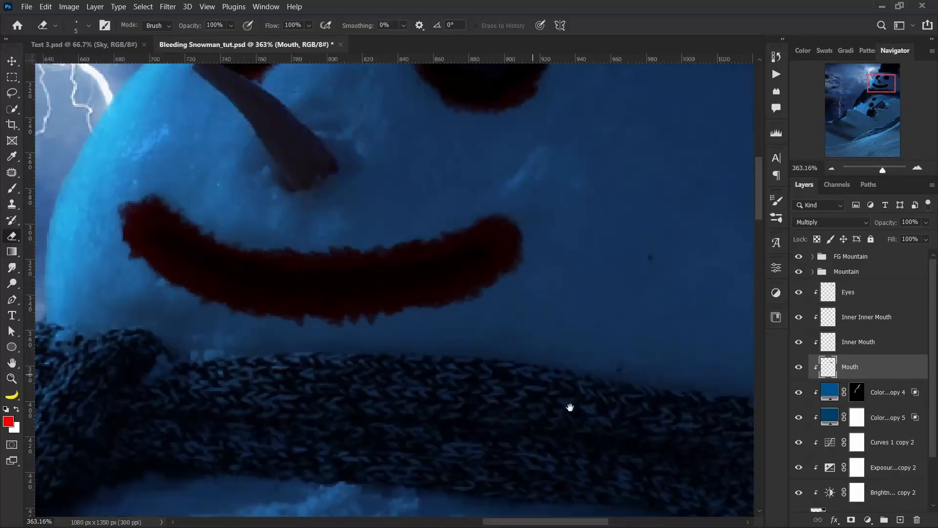
{"action": "mouse_move", "coordinate": [445, 338]}
{"action": "left_mouse_down"}
{"action": "mouse_move", "coordinate": [478, 357]}
{"action": "mouse_move", "coordinate": [541, 356]}
{"action": "mouse_move", "coordinate": [541, 372]}
{"action": "left_mouse_up"}
Step: Add a layer clipped above Eyes and name it Blood Dripping
{"action": "left_click", "coordinate": [898, 293]}
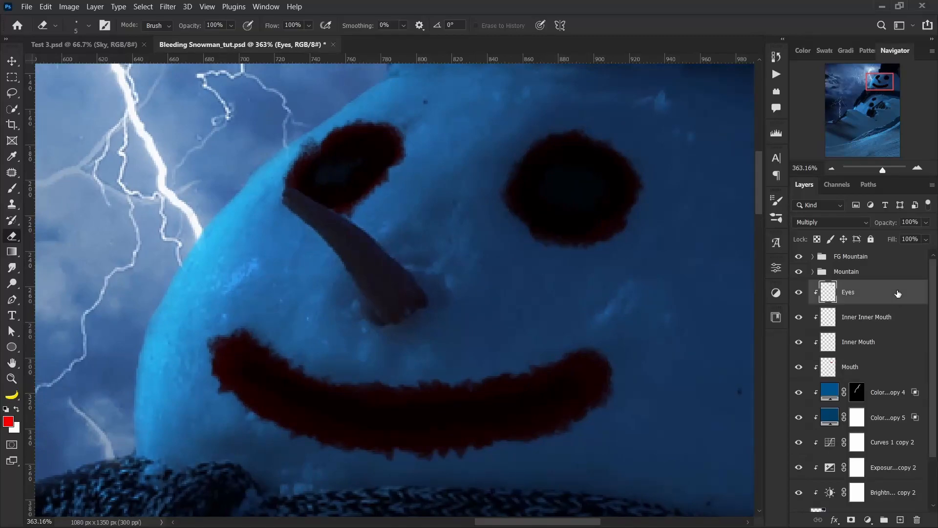
{"action": "left_click_drag", "start_coordinate": [356, 305], "coordinate": [334, 310]}
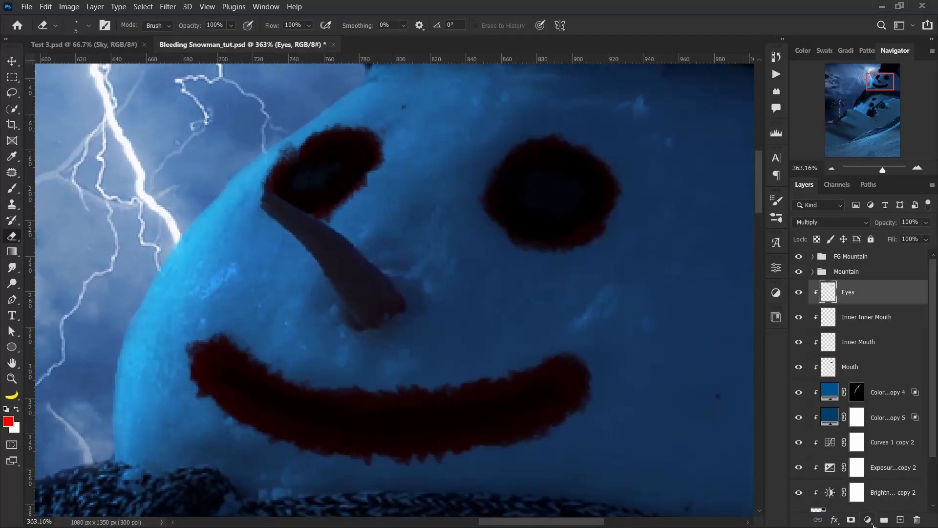
{"action": "left_click", "coordinate": [869, 521]}
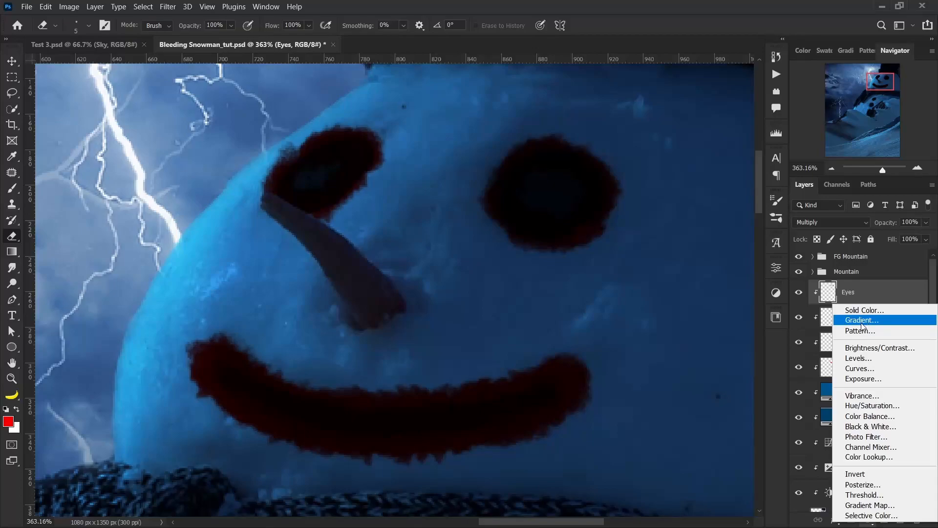
{"action": "left_click", "coordinate": [886, 287]}
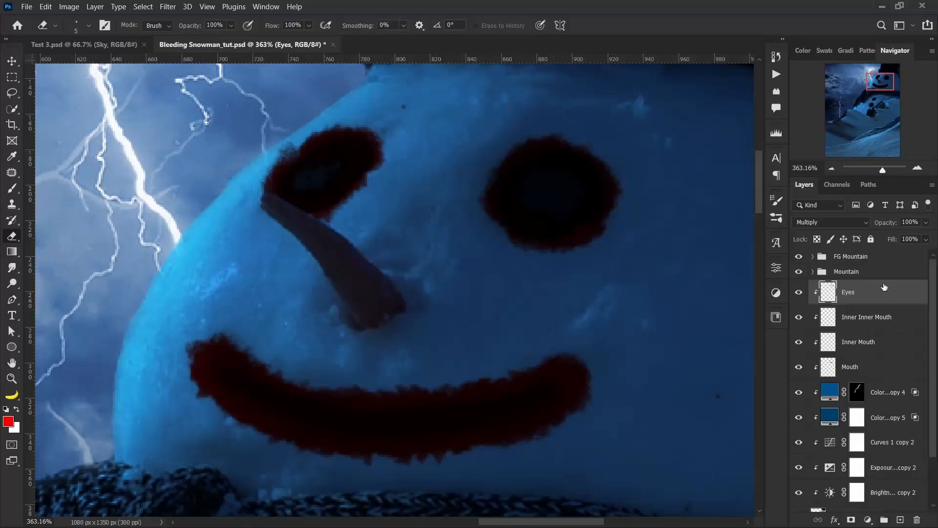
{"action": "left_click", "coordinate": [901, 521]}
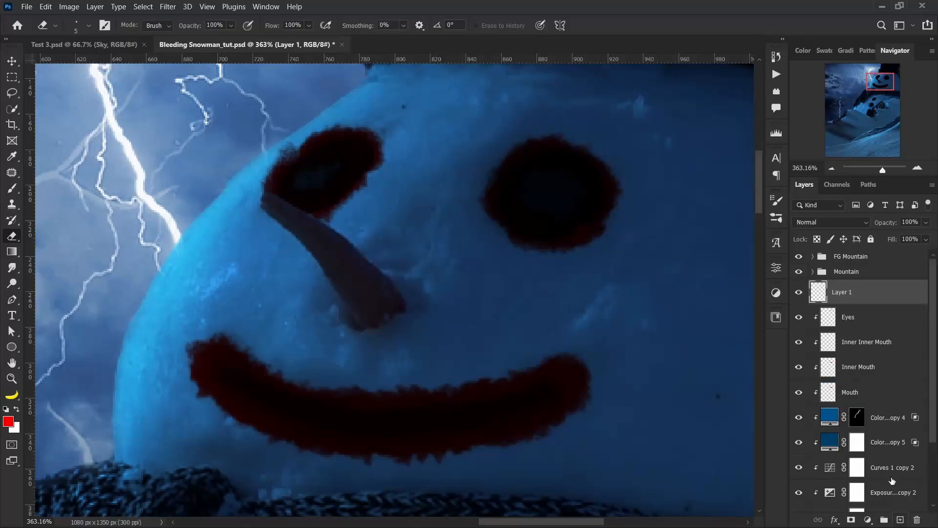
{"action": "left_click", "coordinate": [861, 304], "text": "alt"}
{"action": "double_click", "coordinate": [850, 292]}
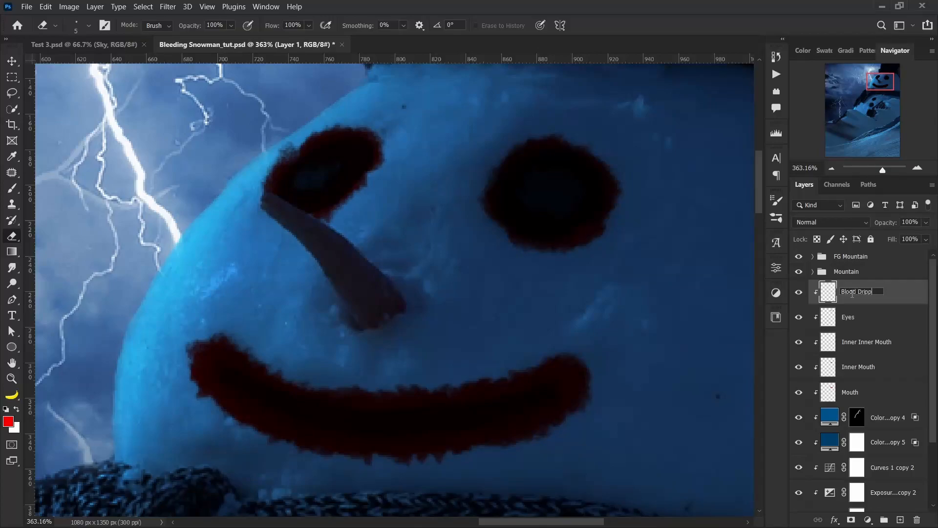
{"action": "key", "text": "Return"}
Step: Switch to the Brush tool and reduce the brush to 8 px for the area below the round eye
{"action": "left_click_drag", "start_coordinate": [604, 273], "coordinate": [592, 298]}
{"action": "key", "text": "b"}
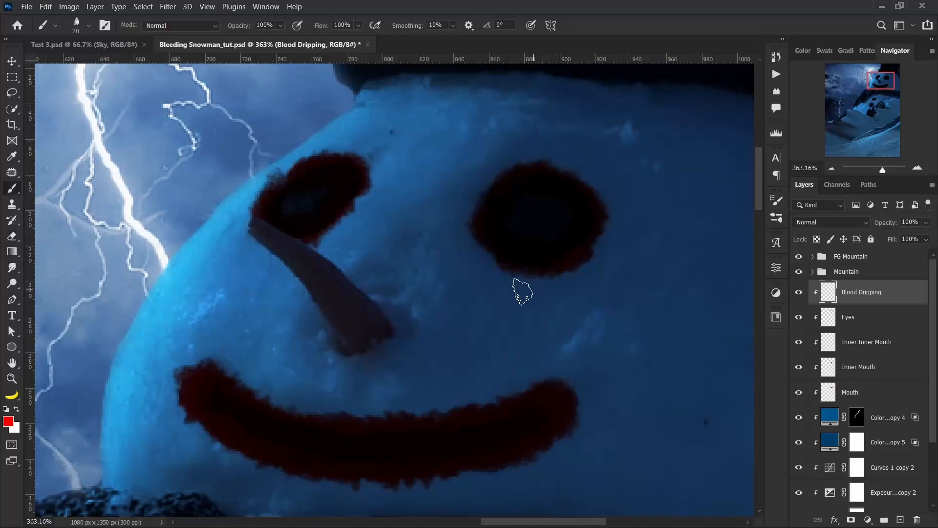
{"action": "key", "text": "bracketleft"}
{"action": "key", "text": "bracketleft"}
{"action": "scroll", "coordinate": [528, 272], "scroll_direction": "up", "scroll_amount": 5}
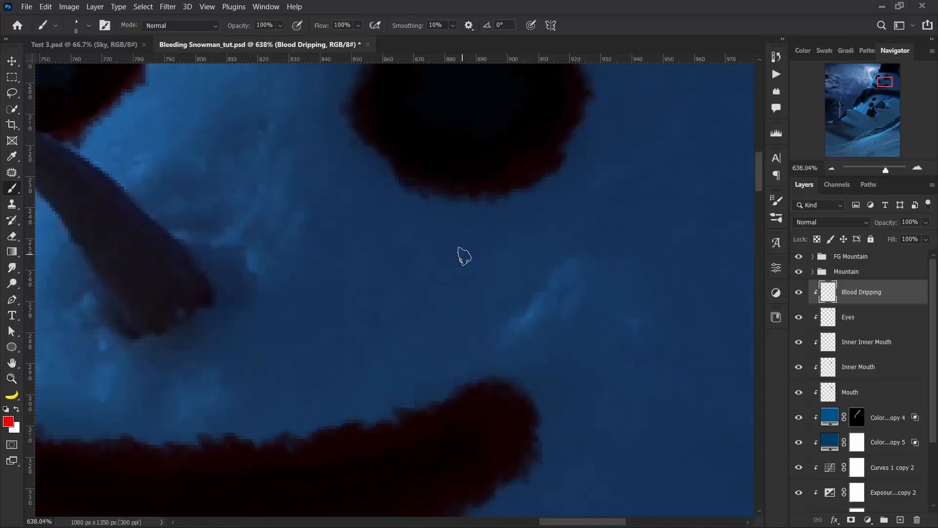
{"action": "left_click_drag", "start_coordinate": [513, 312], "coordinate": [502, 301]}
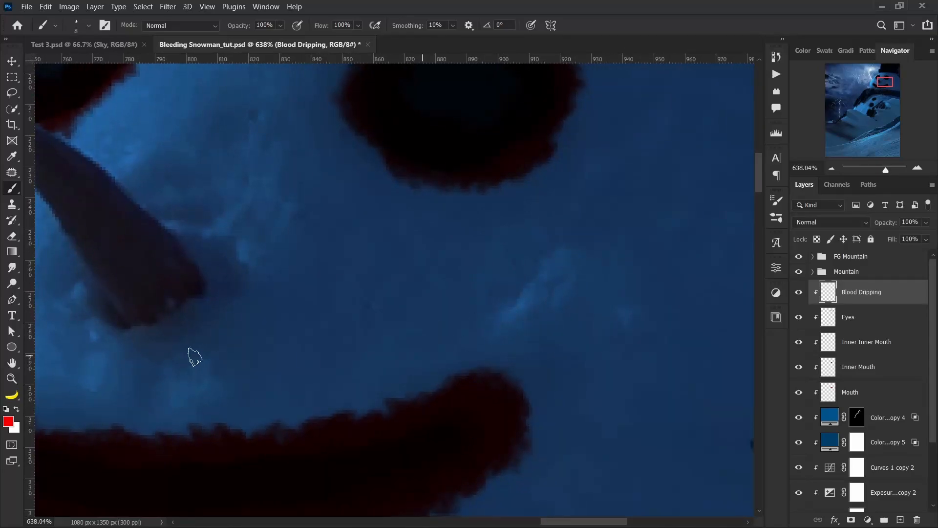
Step: Adjust the foreground color to a bright red and set the Blood Dripping layer's blend mode to Multiply
{"action": "left_click", "coordinate": [9, 421]}
{"action": "left_click_drag", "start_coordinate": [591, 196], "coordinate": [595, 184]}
{"action": "left_click", "coordinate": [712, 183]}
{"action": "left_click", "coordinate": [827, 223]}
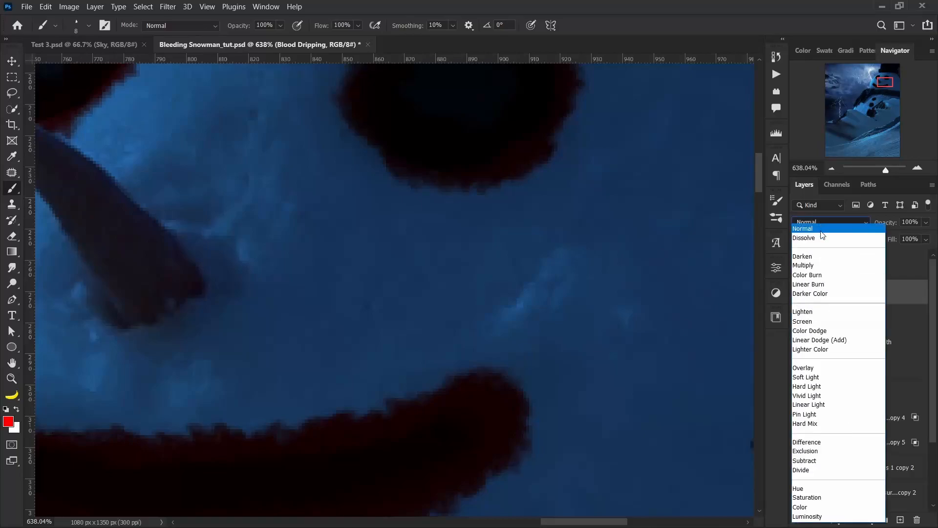
{"action": "left_click", "coordinate": [821, 266]}
{"action": "left_click_drag", "start_coordinate": [613, 244], "coordinate": [607, 243]}
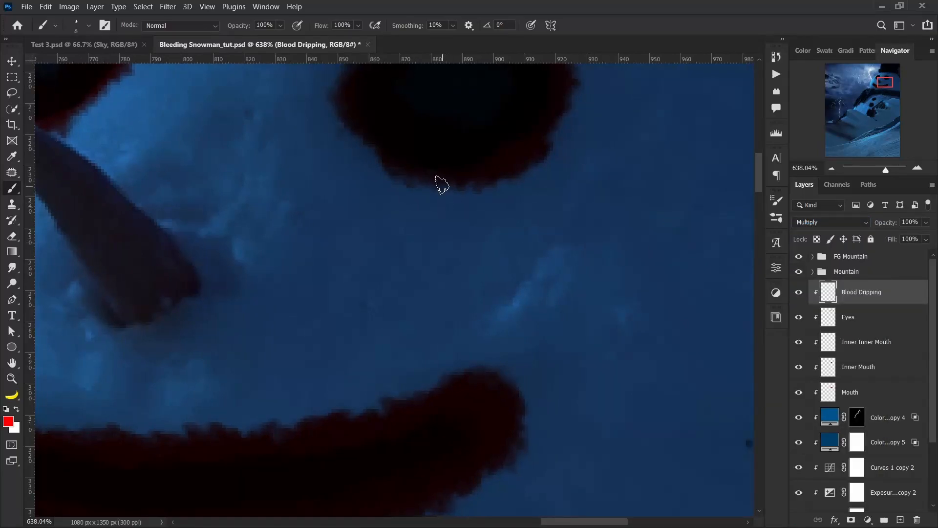
Step: Paint a wavy 7 px blood trail from the round eye down to the smile, plus two shorter, thinner drips beside it
{"action": "left_click_drag", "start_coordinate": [444, 161], "coordinate": [427, 211]}
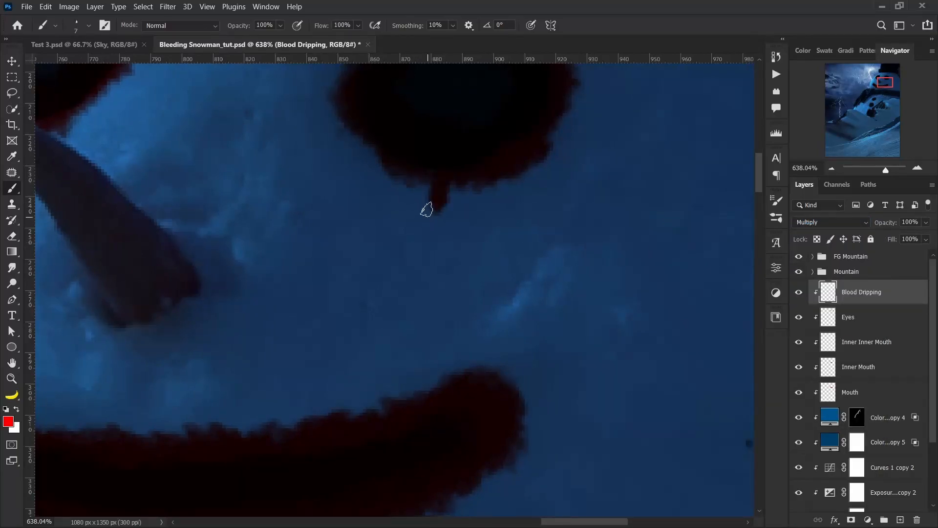
{"action": "key", "text": "ctrl+z"}
{"action": "mouse_move", "coordinate": [439, 173]}
{"action": "left_mouse_down"}
{"action": "mouse_move", "coordinate": [436, 272]}
{"action": "mouse_move", "coordinate": [444, 294]}
{"action": "mouse_move", "coordinate": [425, 352]}
{"action": "mouse_move", "coordinate": [433, 409]}
{"action": "mouse_move", "coordinate": [398, 456]}
{"action": "left_mouse_up"}
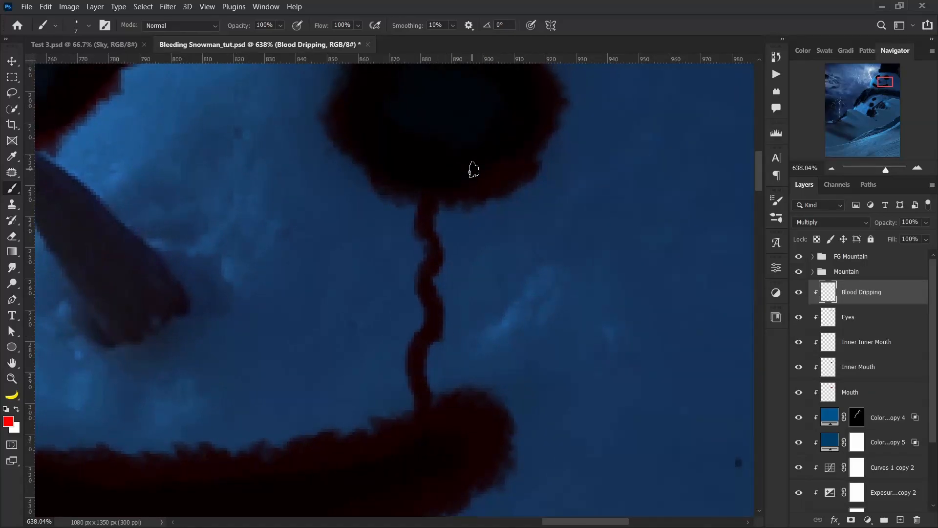
{"action": "mouse_move", "coordinate": [477, 177]}
{"action": "left_mouse_down"}
{"action": "mouse_move", "coordinate": [481, 273]}
{"action": "mouse_move", "coordinate": [482, 203]}
{"action": "mouse_move", "coordinate": [480, 271]}
{"action": "mouse_move", "coordinate": [450, 237]}
{"action": "left_mouse_up"}
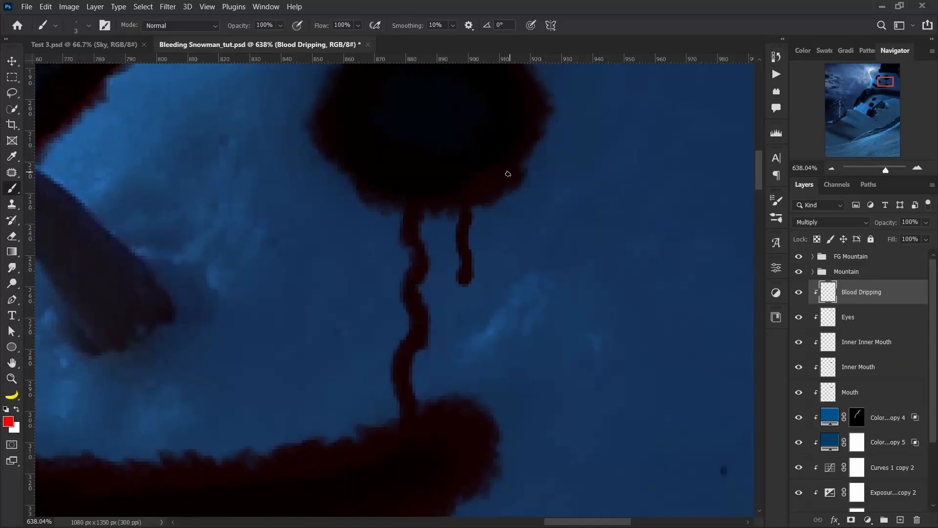
{"action": "mouse_move", "coordinate": [498, 169]}
{"action": "left_mouse_down"}
{"action": "mouse_move", "coordinate": [492, 215]}
{"action": "mouse_move", "coordinate": [503, 250]}
{"action": "left_mouse_up"}
{"action": "left_click_drag", "start_coordinate": [501, 216], "coordinate": [503, 208]}
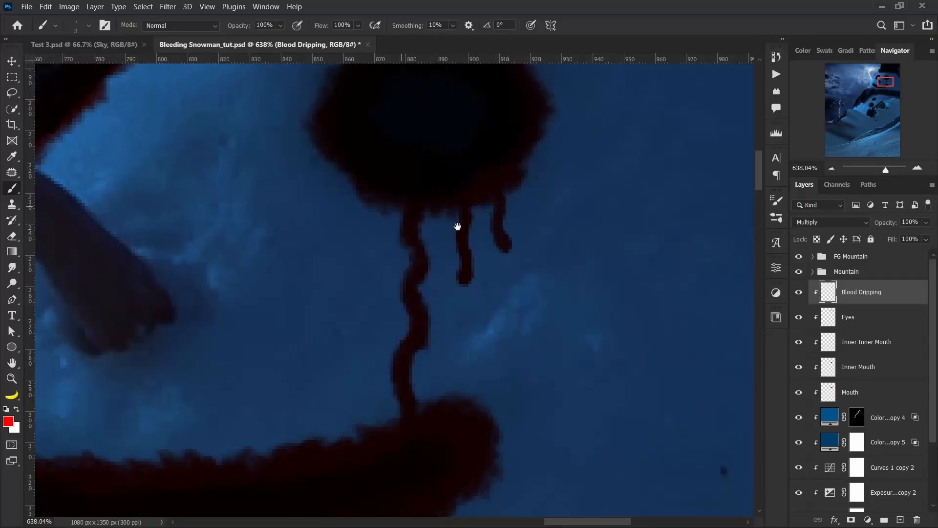
Step: Paint more thin blood trails and drips below the round eye, one merging into the main trail and one reaching the smile
{"action": "left_click_drag", "start_coordinate": [455, 226], "coordinate": [512, 246]}
{"action": "left_click_drag", "start_coordinate": [433, 213], "coordinate": [460, 315]}
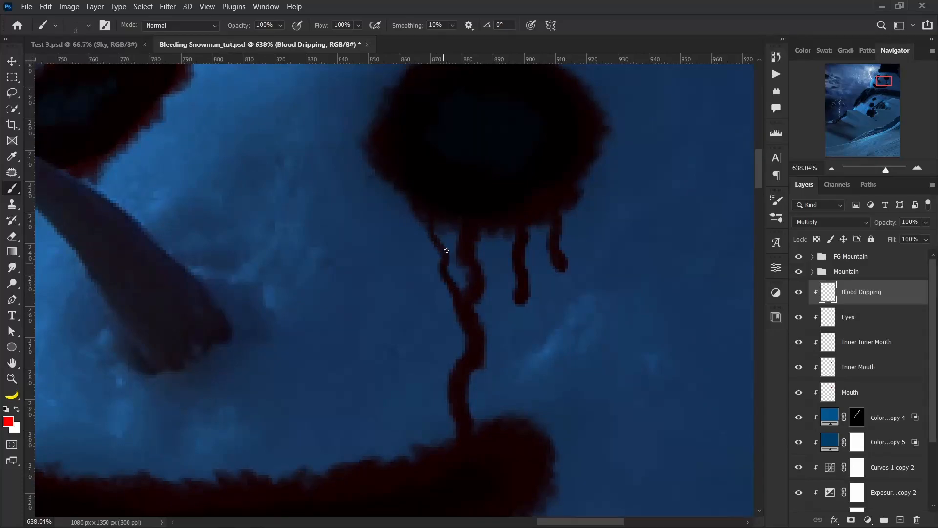
{"action": "left_click_drag", "start_coordinate": [397, 196], "coordinate": [434, 210]}
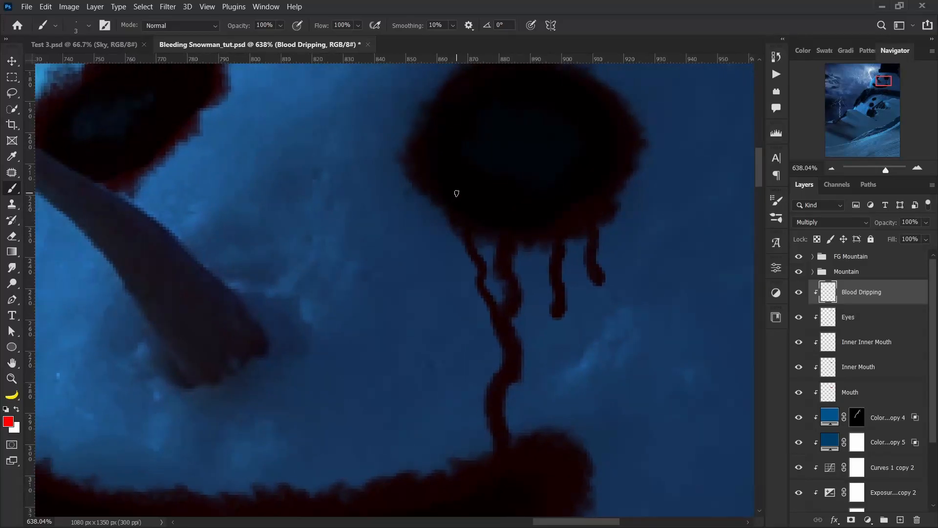
{"action": "mouse_move", "coordinate": [438, 210]}
{"action": "left_mouse_down"}
{"action": "mouse_move", "coordinate": [432, 308]}
{"action": "mouse_move", "coordinate": [448, 376]}
{"action": "mouse_move", "coordinate": [427, 473]}
{"action": "left_mouse_up"}
{"action": "left_click_drag", "start_coordinate": [457, 170], "coordinate": [471, 169]}
{"action": "left_click_drag", "start_coordinate": [471, 170], "coordinate": [329, 153]}
{"action": "key", "text": "bracketleft"}
{"action": "key", "text": "bracketleft"}
{"action": "mouse_move", "coordinate": [475, 299]}
{"action": "left_mouse_down"}
{"action": "mouse_move", "coordinate": [465, 324]}
{"action": "mouse_move", "coordinate": [469, 289]}
{"action": "left_mouse_up"}
{"action": "left_click_drag", "start_coordinate": [507, 193], "coordinate": [487, 243]}
Step: Paint thin blood drips below the slanted eye, including a long trail crossing the nose down to the smile
{"action": "left_click_drag", "start_coordinate": [273, 206], "coordinate": [632, 299]}
{"action": "left_click_drag", "start_coordinate": [357, 192], "coordinate": [315, 272]}
{"action": "left_click_drag", "start_coordinate": [337, 333], "coordinate": [317, 332]}
{"action": "left_click_drag", "start_coordinate": [325, 301], "coordinate": [281, 469]}
{"action": "mouse_move", "coordinate": [317, 269]}
{"action": "left_mouse_down"}
{"action": "mouse_move", "coordinate": [329, 262]}
{"action": "mouse_move", "coordinate": [286, 354]}
{"action": "left_mouse_up"}
{"action": "mouse_move", "coordinate": [273, 263]}
{"action": "left_mouse_down"}
{"action": "mouse_move", "coordinate": [246, 338]}
{"action": "mouse_move", "coordinate": [275, 188]}
{"action": "left_mouse_up"}
Step: Paint short, thin blood drips from both corners and along the lower edge of the mouth, varying the brush size
{"action": "left_click_drag", "start_coordinate": [206, 307], "coordinate": [198, 383]}
{"action": "left_click_drag", "start_coordinate": [224, 327], "coordinate": [205, 350]}
{"action": "left_click_drag", "start_coordinate": [224, 335], "coordinate": [228, 364]}
{"action": "left_click_drag", "start_coordinate": [301, 377], "coordinate": [295, 440]}
{"action": "left_click_drag", "start_coordinate": [543, 378], "coordinate": [536, 434]}
{"action": "key", "text": "bracketleft"}
{"action": "mouse_move", "coordinate": [602, 358]}
{"action": "left_mouse_down"}
{"action": "mouse_move", "coordinate": [599, 436]}
{"action": "mouse_move", "coordinate": [597, 361]}
{"action": "left_mouse_up"}
{"action": "key", "text": "bracketright"}
{"action": "left_click_drag", "start_coordinate": [634, 327], "coordinate": [632, 368]}
Step: Inspect the painted blood around the eyes, nose and mouth up close, and check it against the whole composite
{"action": "scroll", "coordinate": [400, 342], "scroll_direction": "down", "scroll_amount": 3}
{"action": "left_click_drag", "start_coordinate": [404, 146], "coordinate": [515, 199]}
{"action": "scroll", "coordinate": [515, 199], "scroll_direction": "up", "scroll_amount": 4}
{"action": "left_click_drag", "start_coordinate": [582, 308], "coordinate": [457, 318]}
{"action": "scroll", "coordinate": [457, 318], "scroll_direction": "down", "scroll_amount": 3}
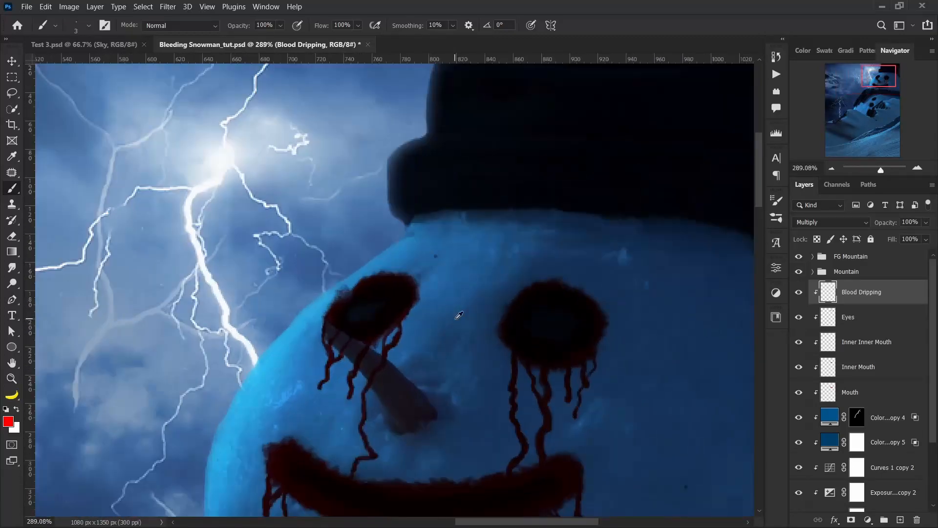
{"action": "scroll", "coordinate": [456, 319], "scroll_direction": "down", "scroll_amount": 3}
{"action": "left_click_drag", "start_coordinate": [455, 389], "coordinate": [411, 317]}
{"action": "scroll", "coordinate": [376, 357], "scroll_direction": "up", "scroll_amount": 6}
{"action": "left_click_drag", "start_coordinate": [380, 371], "coordinate": [377, 405]}
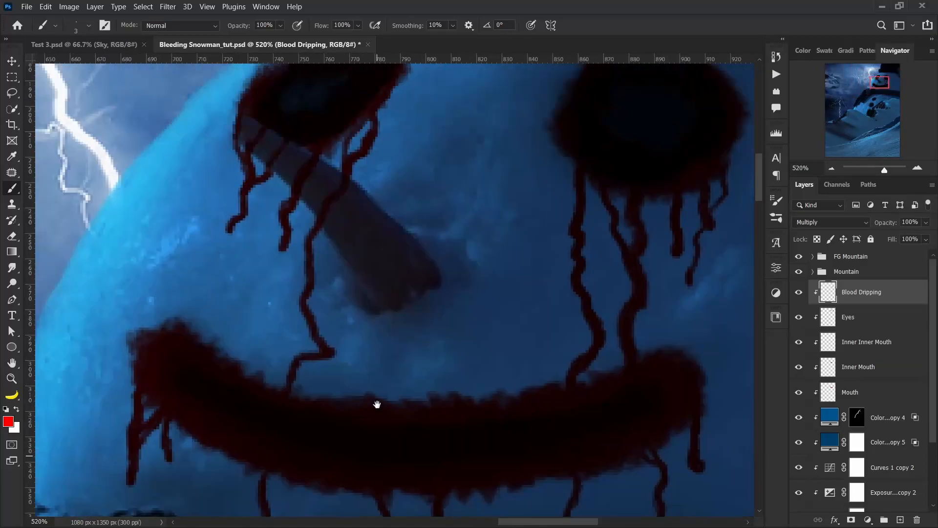
{"action": "scroll", "coordinate": [377, 404], "scroll_direction": "down", "scroll_amount": 3}
{"action": "scroll", "coordinate": [400, 383], "scroll_direction": "up", "scroll_amount": 3}
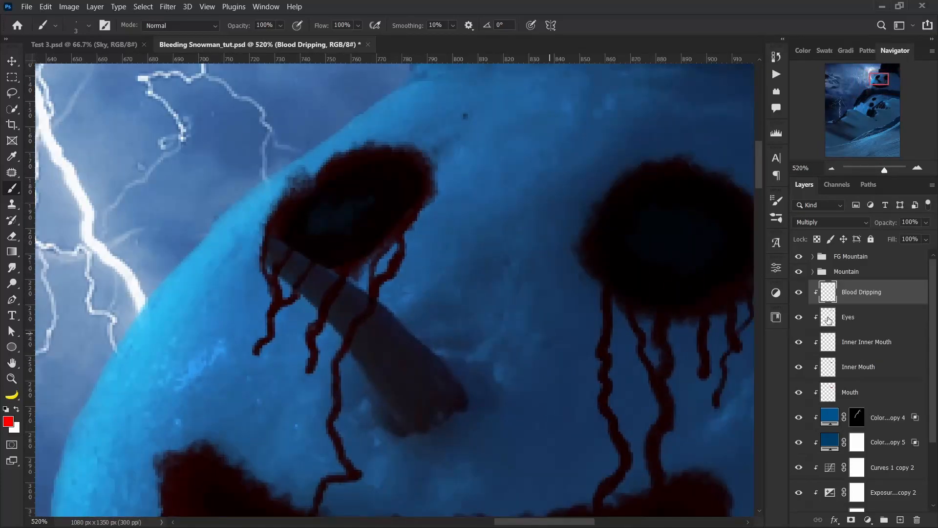
{"action": "key", "text": "e"}
{"action": "left_click_drag", "start_coordinate": [267, 253], "coordinate": [271, 296]}
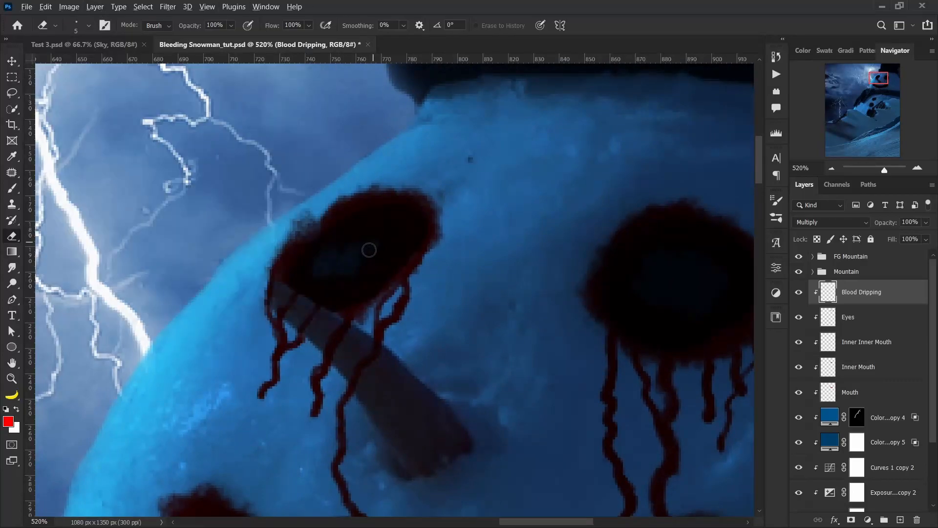
{"action": "scroll", "coordinate": [369, 250], "scroll_direction": "up", "scroll_amount": 3}
{"action": "left_click_drag", "start_coordinate": [286, 341], "coordinate": [331, 384]}
{"action": "scroll", "coordinate": [272, 316], "scroll_direction": "down", "scroll_amount": 3}
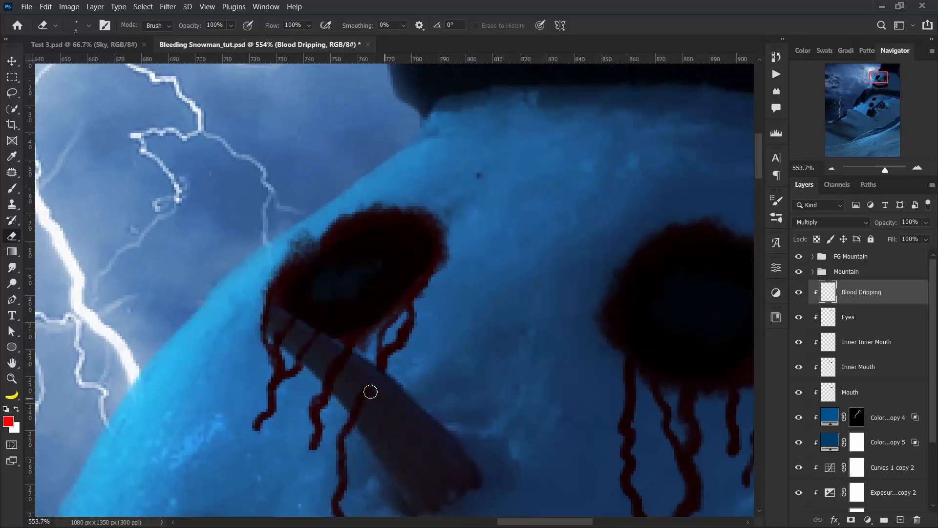
{"action": "scroll", "coordinate": [348, 371], "scroll_direction": "down", "scroll_amount": 10}
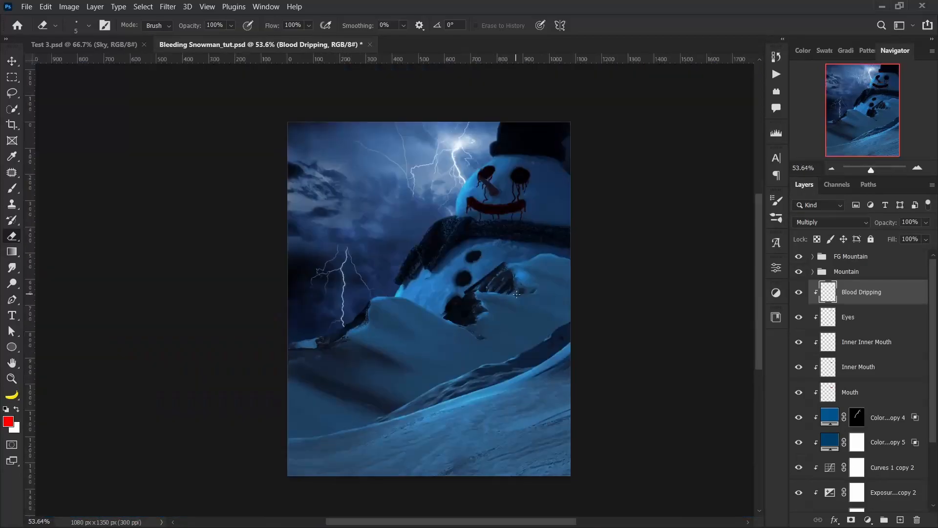
Step: Group all layers from Blood Dripping down to the Snowman layer and name the group Snowman
{"action": "key", "text": "v"}
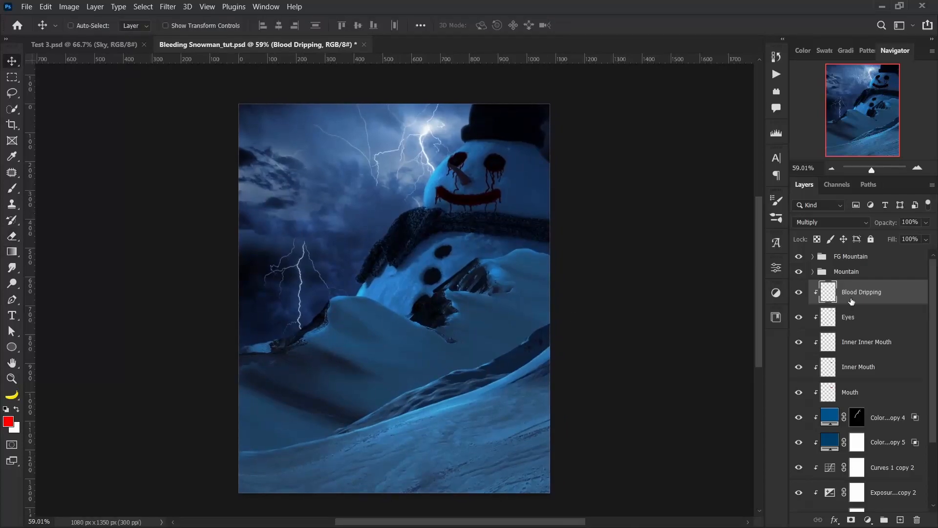
{"action": "scroll", "coordinate": [865, 460], "scroll_direction": "down", "scroll_amount": 3}
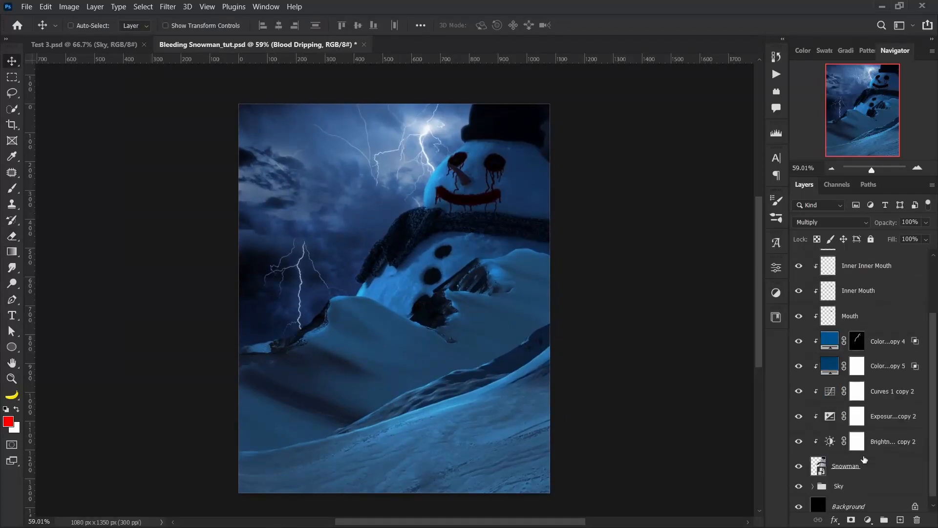
{"action": "left_click", "coordinate": [884, 469], "text": "shift"}
{"action": "key", "text": "ctrl+g"}
{"action": "double_click", "coordinate": [841, 288]}
{"action": "type", "text": "Snowman"}
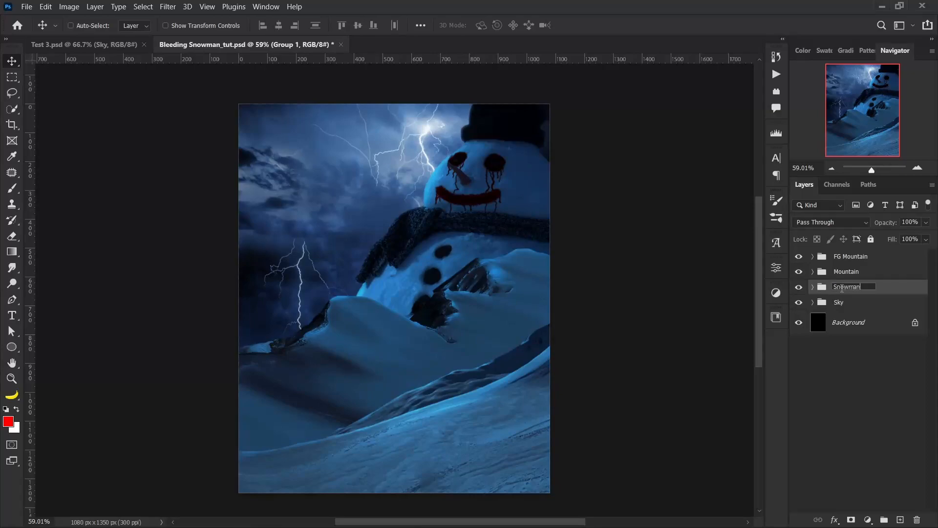
{"action": "key", "text": "Return"}
Step: Compare the composite with and without the Snowman group, and look over the whole image
{"action": "left_click", "coordinate": [799, 287]}
{"action": "left_click", "coordinate": [799, 287]}
{"action": "left_click", "coordinate": [798, 287]}
{"action": "left_click", "coordinate": [798, 288]}
{"action": "left_click_drag", "start_coordinate": [492, 263], "coordinate": [494, 266]}
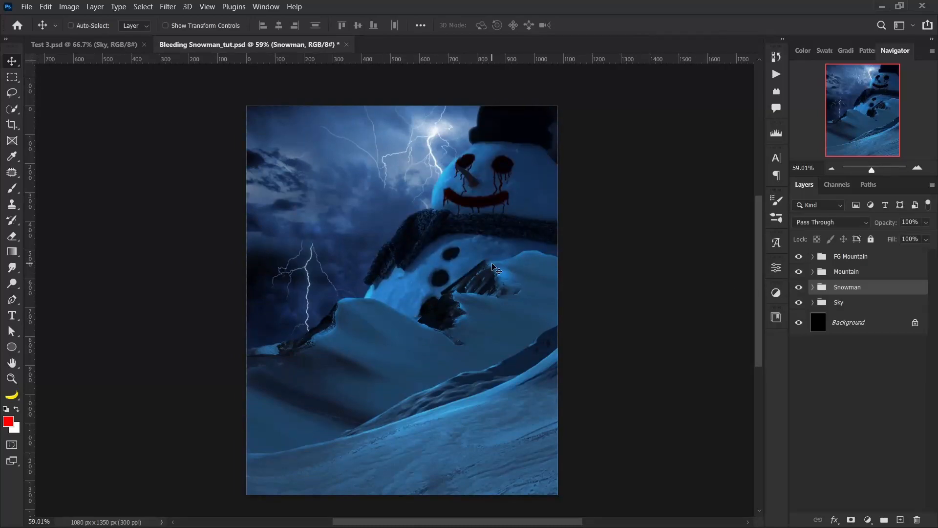
{"action": "scroll", "coordinate": [455, 301], "scroll_direction": "up", "scroll_amount": 1}
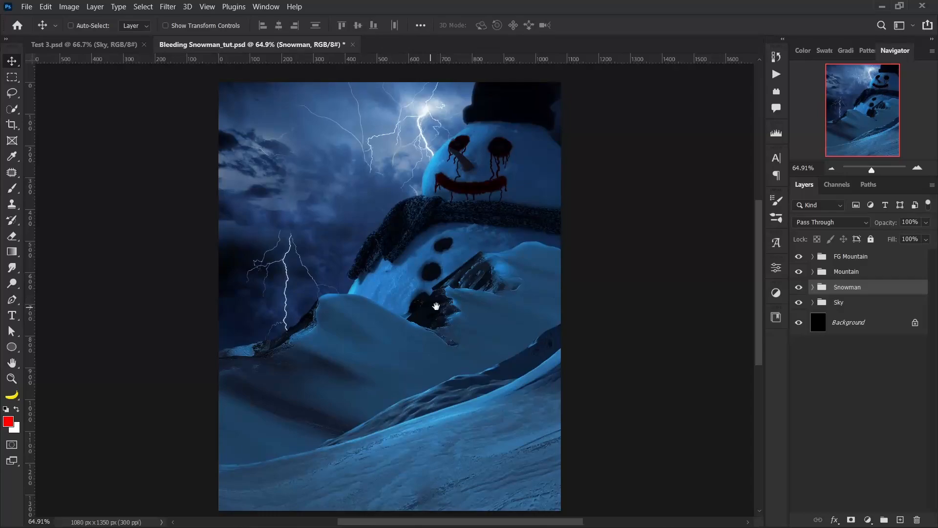
{"action": "left_click_drag", "start_coordinate": [434, 307], "coordinate": [443, 309]}
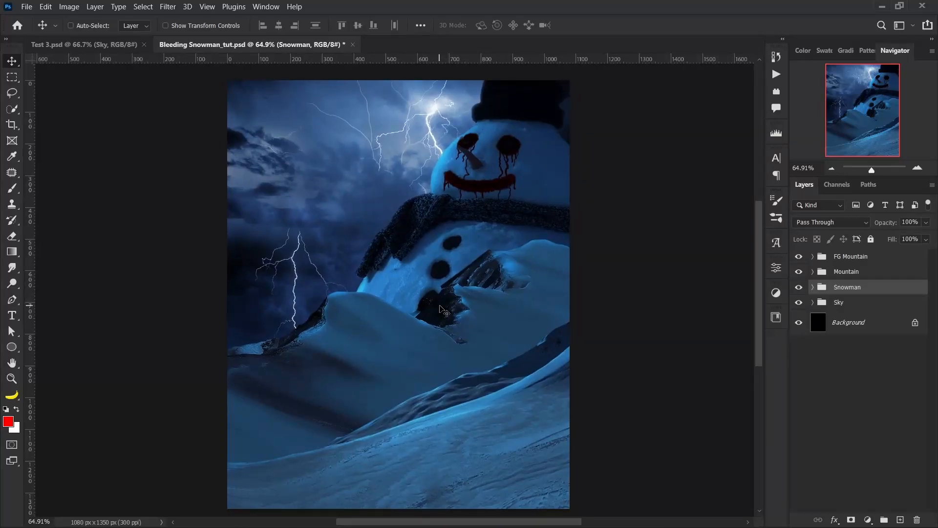
{"action": "left_click_drag", "start_coordinate": [442, 378], "coordinate": [442, 377]}
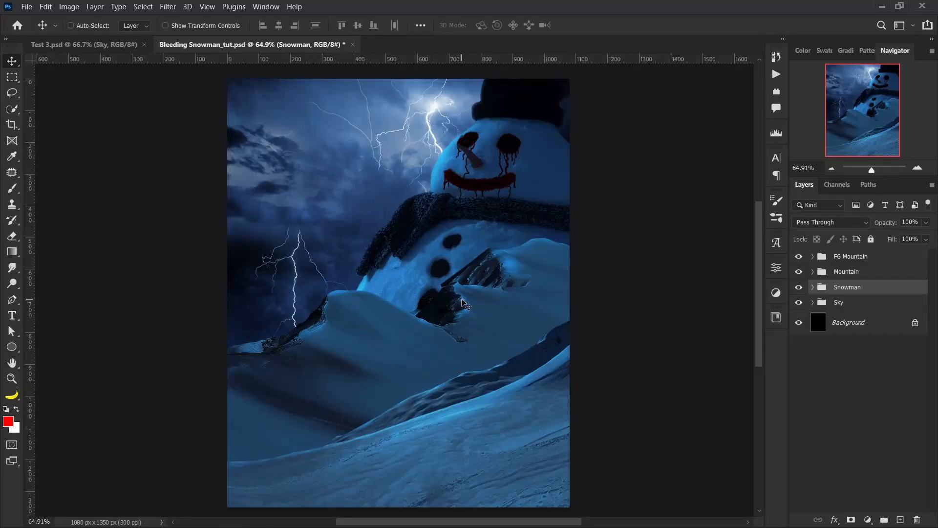
{"action": "left_click", "coordinate": [874, 373]}
{"action": "left_click_drag", "start_coordinate": [582, 359], "coordinate": [575, 354]}
Step: Check the layers inside the Sky group and convert the whole group to a smart object
{"action": "left_click", "coordinate": [814, 302]}
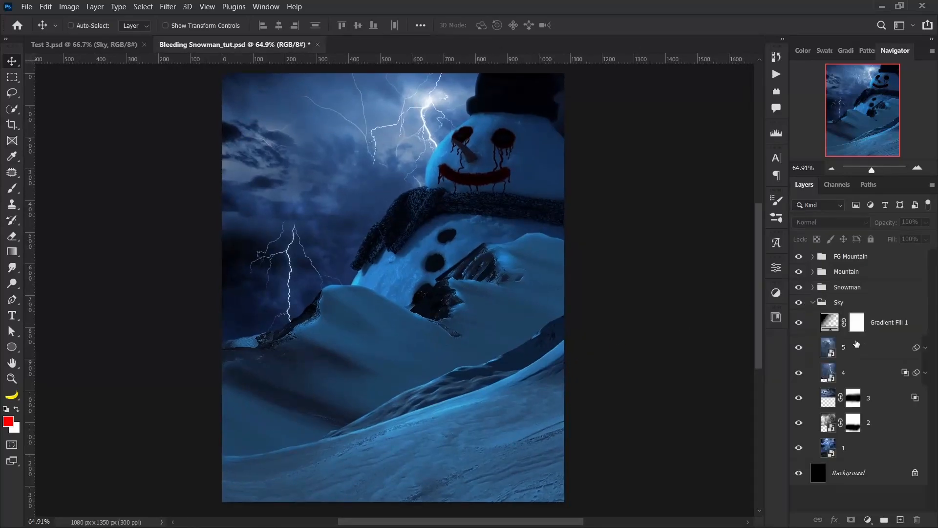
{"action": "left_click", "coordinate": [815, 303]}
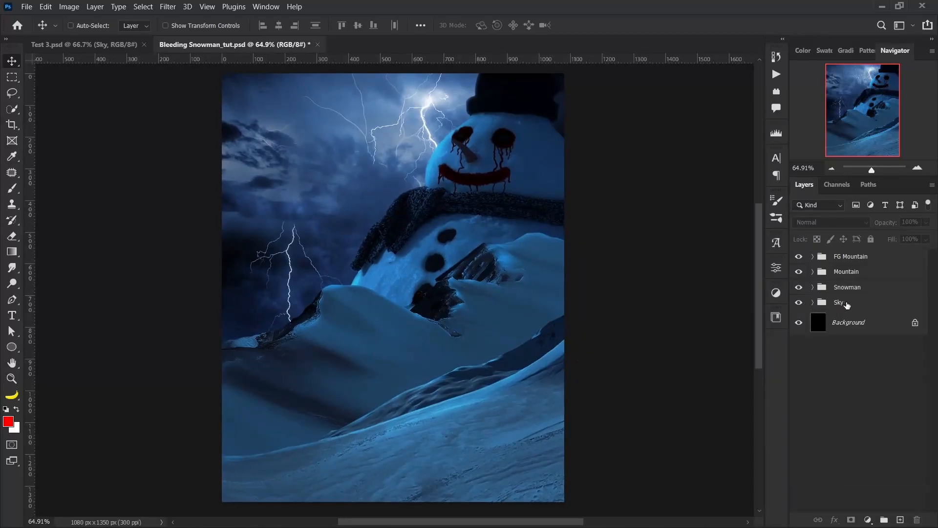
{"action": "left_click", "coordinate": [849, 305]}
{"action": "right_click", "coordinate": [879, 306]}
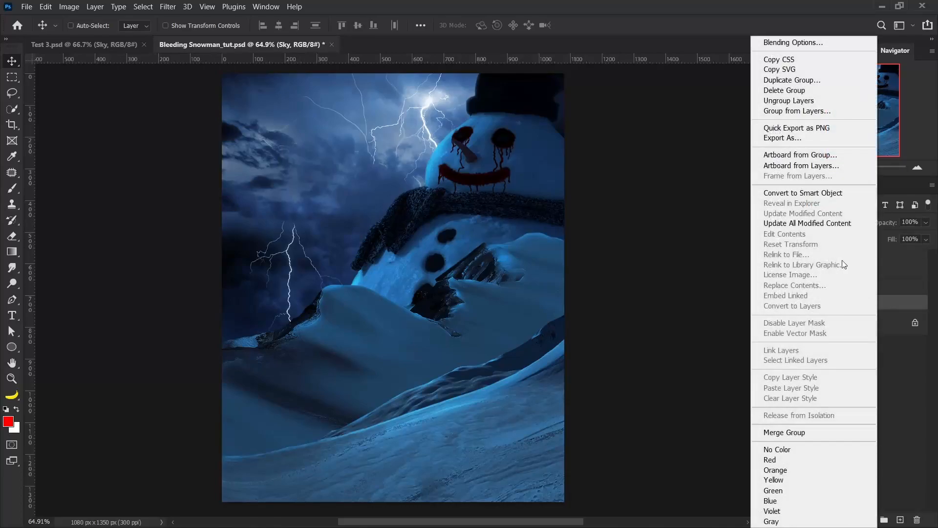
{"action": "left_click", "coordinate": [828, 194]}
{"action": "mouse_move", "coordinate": [519, 281]}
{"action": "left_mouse_down"}
{"action": "mouse_move", "coordinate": [495, 286]}
{"action": "mouse_move", "coordinate": [523, 287]}
{"action": "mouse_move", "coordinate": [516, 296]}
{"action": "left_mouse_up"}
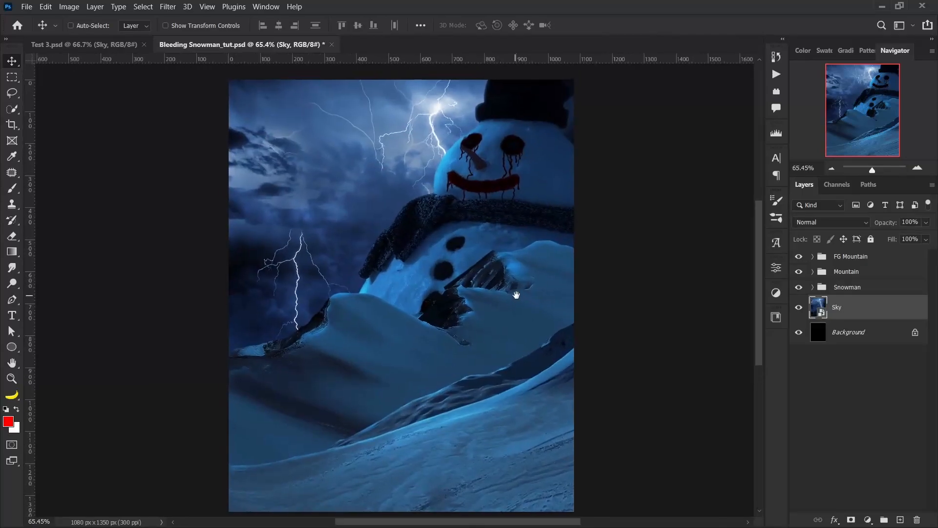
Step: Apply a Gaussian Blur with a radius of 3 pixels to the Sky smart object and collapse its filter list
{"action": "left_click", "coordinate": [168, 7]}
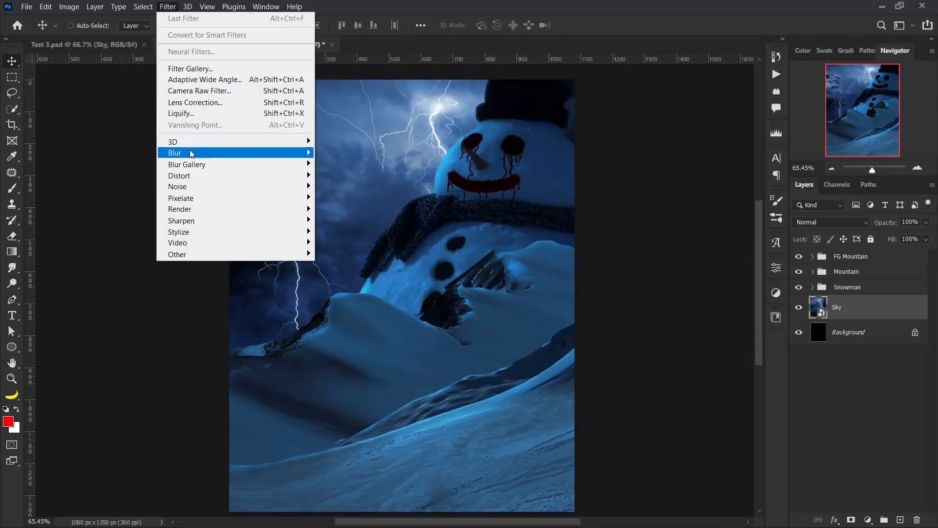
{"action": "mouse_move", "coordinate": [191, 153]}
{"action": "left_click", "coordinate": [368, 201]}
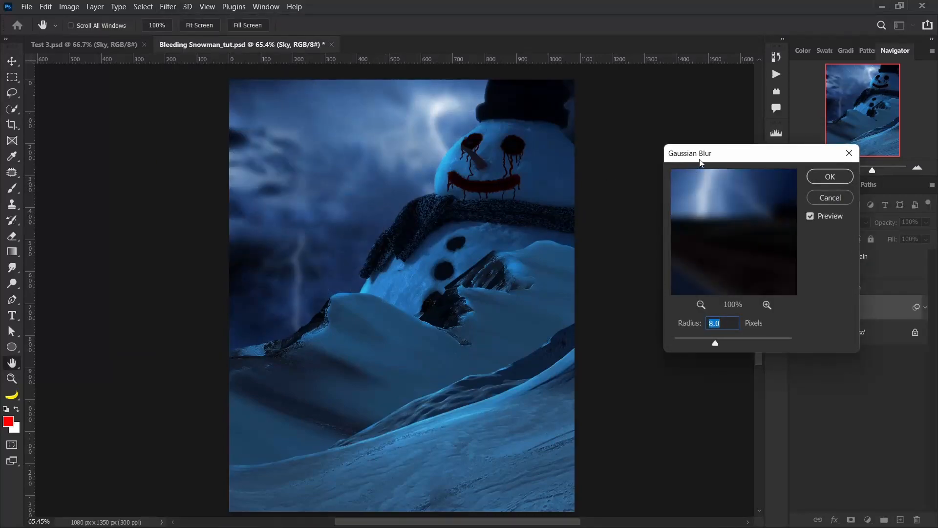
{"action": "left_click_drag", "start_coordinate": [702, 163], "coordinate": [698, 158]}
{"action": "left_click", "coordinate": [694, 335]}
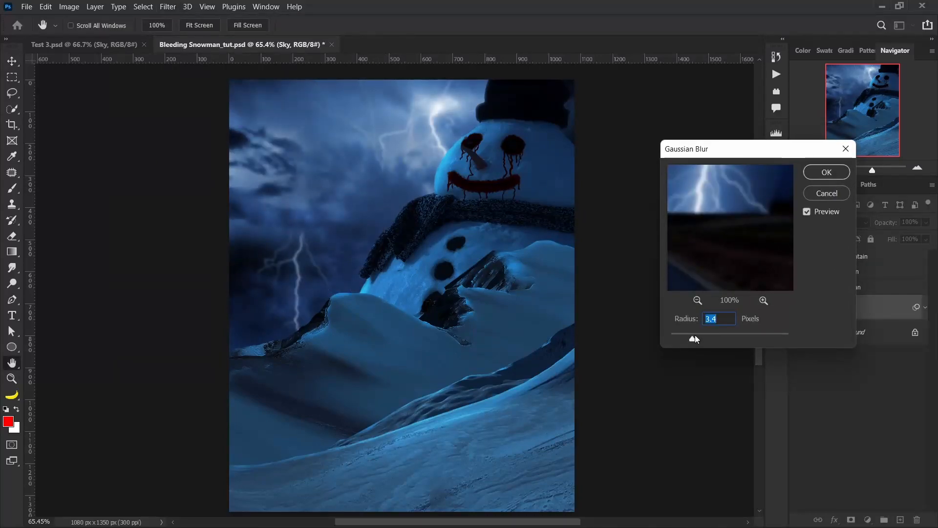
{"action": "type", "text": "43"}
{"action": "left_click", "coordinate": [826, 172]}
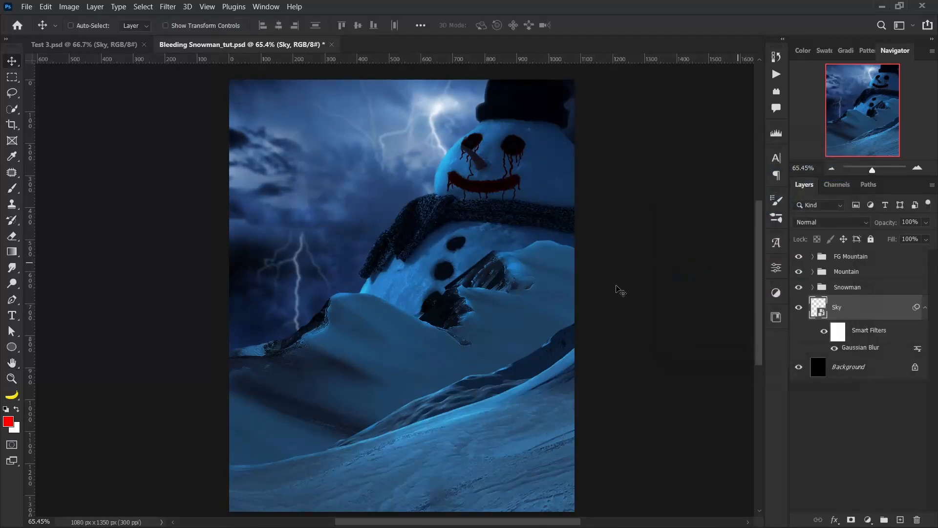
{"action": "left_click_drag", "start_coordinate": [497, 277], "coordinate": [503, 269]}
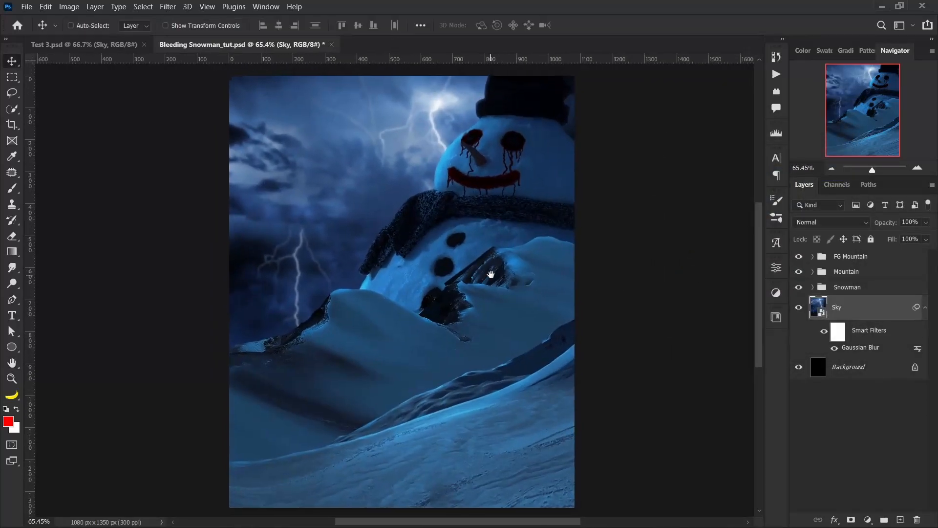
{"action": "left_click", "coordinate": [926, 307]}
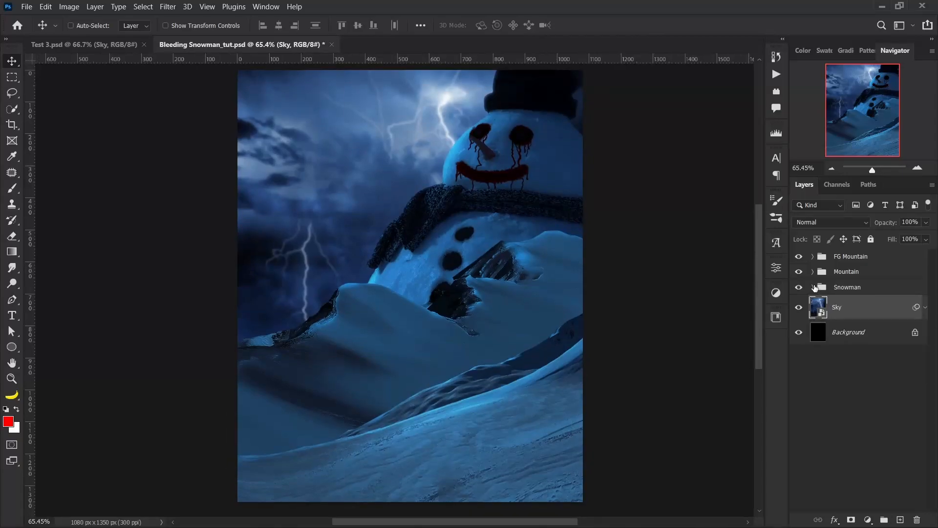
Step: Apply a Gaussian Blur with a radius of 4 pixels to the Mountain layer inside the Mountain group
{"action": "left_click", "coordinate": [813, 272]}
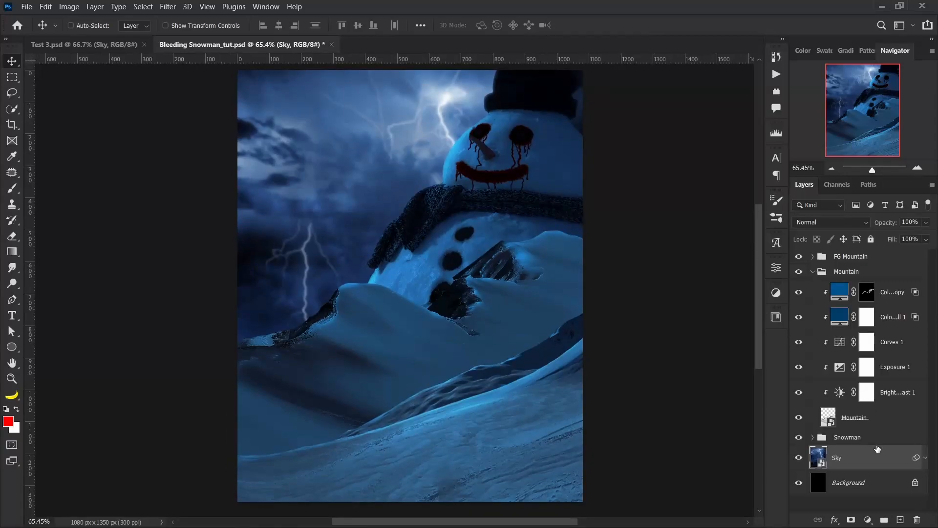
{"action": "left_click", "coordinate": [885, 423]}
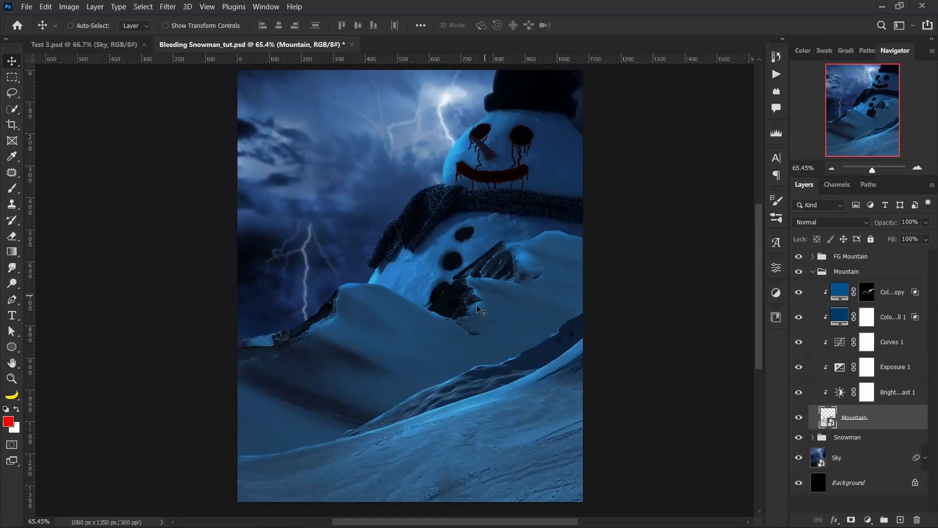
{"action": "left_click_drag", "start_coordinate": [222, 293], "coordinate": [214, 288]}
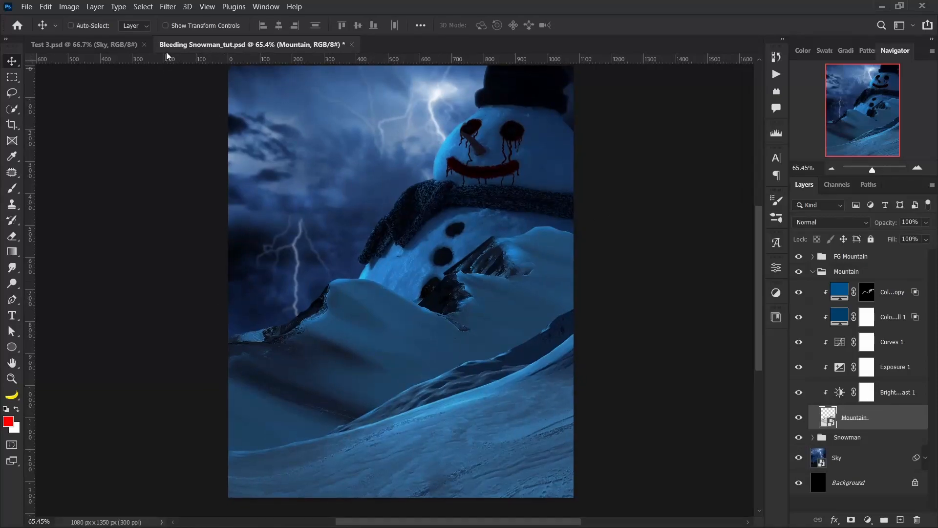
{"action": "left_click", "coordinate": [164, 7]}
{"action": "left_click", "coordinate": [189, 17]}
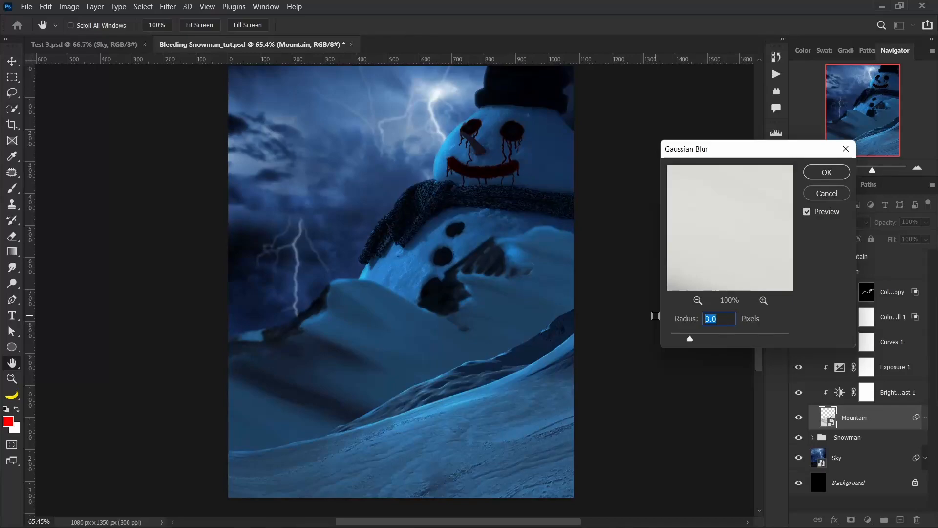
{"action": "type", "text": "5"}
{"action": "type", "text": "4"}
{"action": "left_click", "coordinate": [837, 171]}
{"action": "left_click_drag", "start_coordinate": [592, 274], "coordinate": [587, 267]}
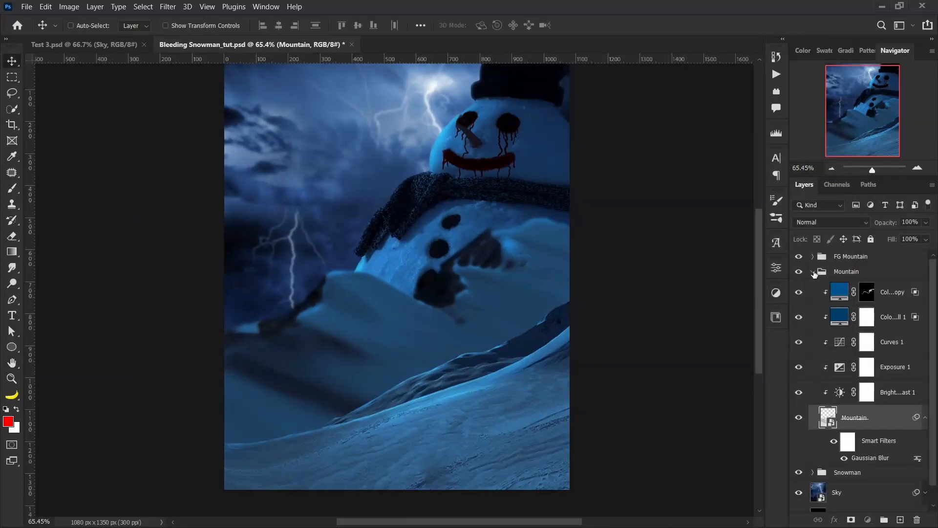
{"action": "left_click", "coordinate": [813, 271]}
Step: Apply a Gaussian Blur with a radius of 6 pixels to the Fg Mountain layer inside the FG Mountain group
{"action": "left_click", "coordinate": [813, 256]}
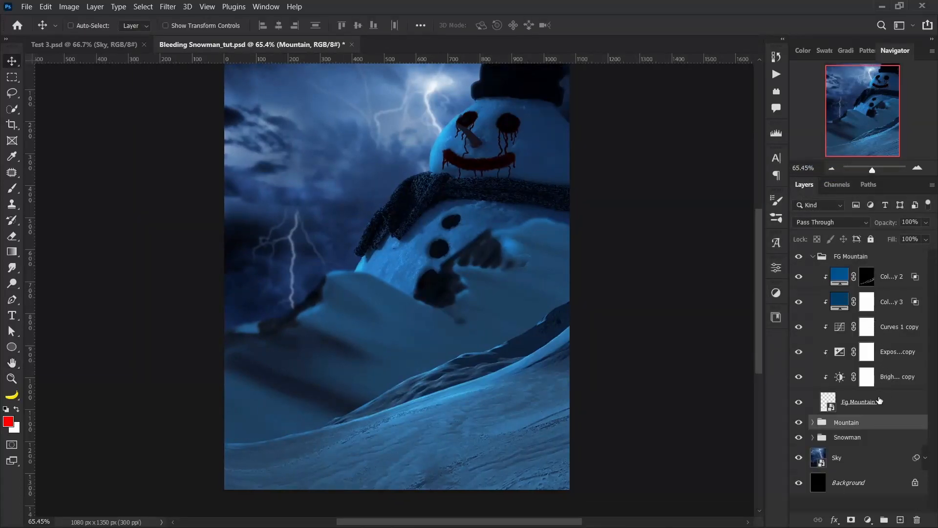
{"action": "left_click", "coordinate": [893, 405]}
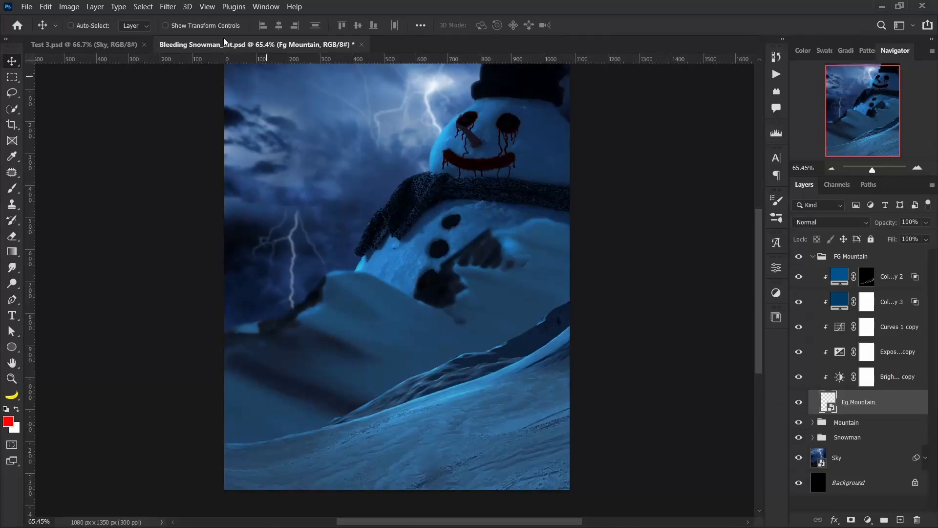
{"action": "left_click", "coordinate": [168, 7]}
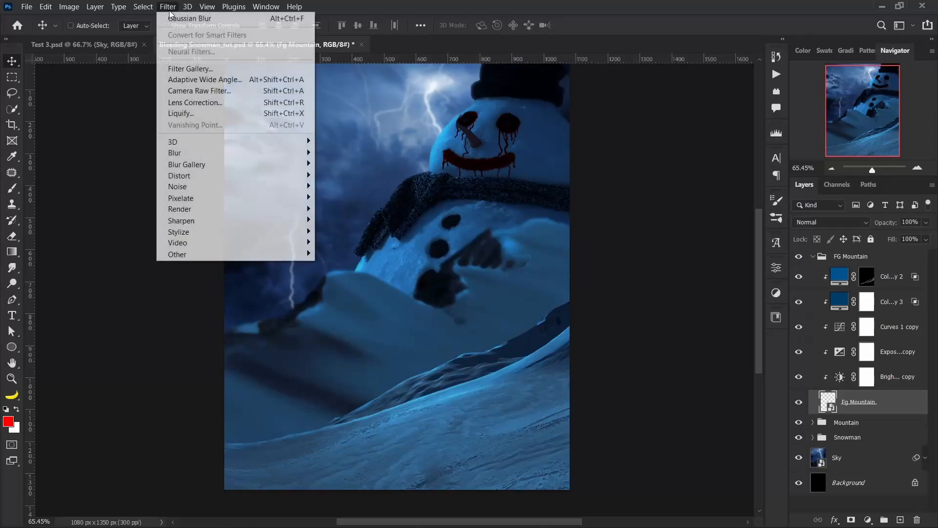
{"action": "left_click", "coordinate": [210, 19]}
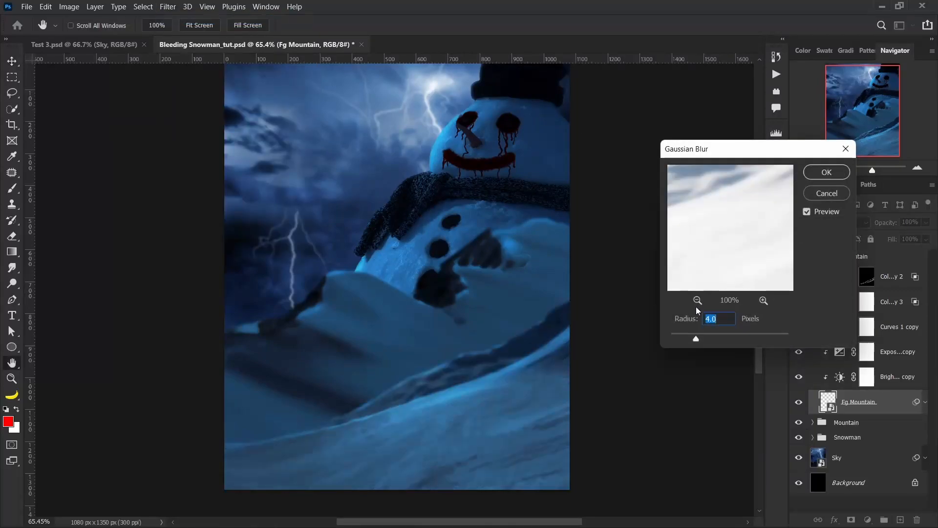
{"action": "type", "text": "6"}
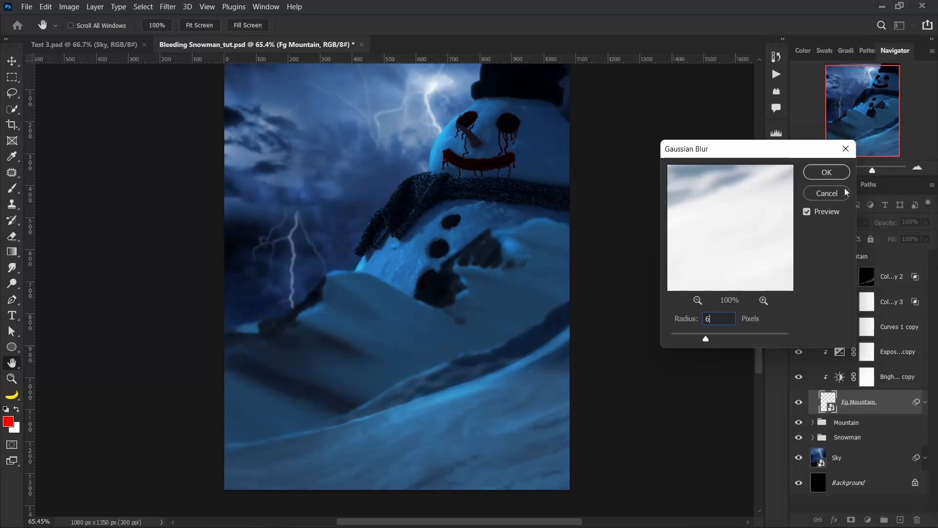
{"action": "key", "text": "Return"}
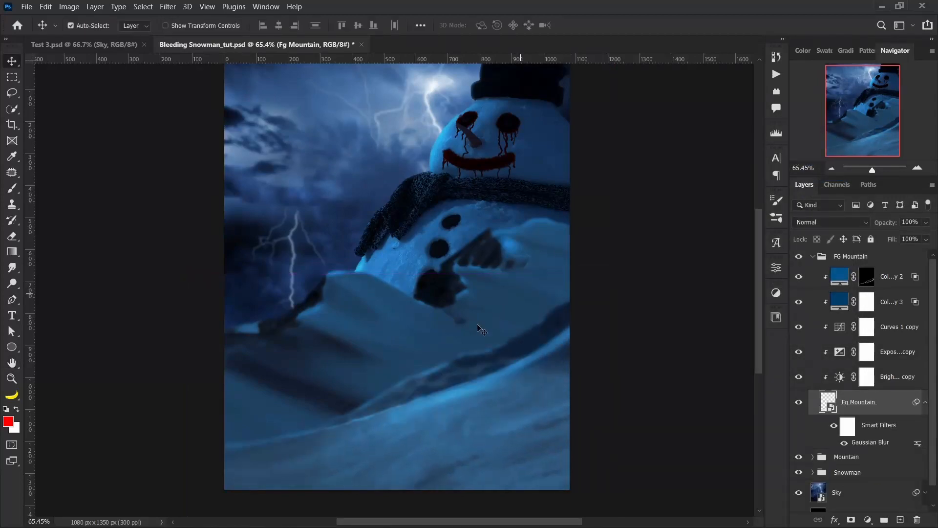
Step: Compare the foreground mountain with and without its two colour fills, collapse the FG Mountain group and look over the whole composite
{"action": "left_click_drag", "start_coordinate": [465, 421], "coordinate": [479, 346]}
{"action": "left_click", "coordinate": [799, 276]}
{"action": "left_click", "coordinate": [798, 276]}
{"action": "left_click", "coordinate": [798, 277]}
{"action": "left_click", "coordinate": [798, 302]}
{"action": "left_click", "coordinate": [798, 302]}
{"action": "left_click_drag", "start_coordinate": [434, 300], "coordinate": [433, 348]}
{"action": "scroll", "coordinate": [436, 344], "scroll_direction": "down", "scroll_amount": 6}
{"action": "scroll", "coordinate": [435, 343], "scroll_direction": "up", "scroll_amount": 3}
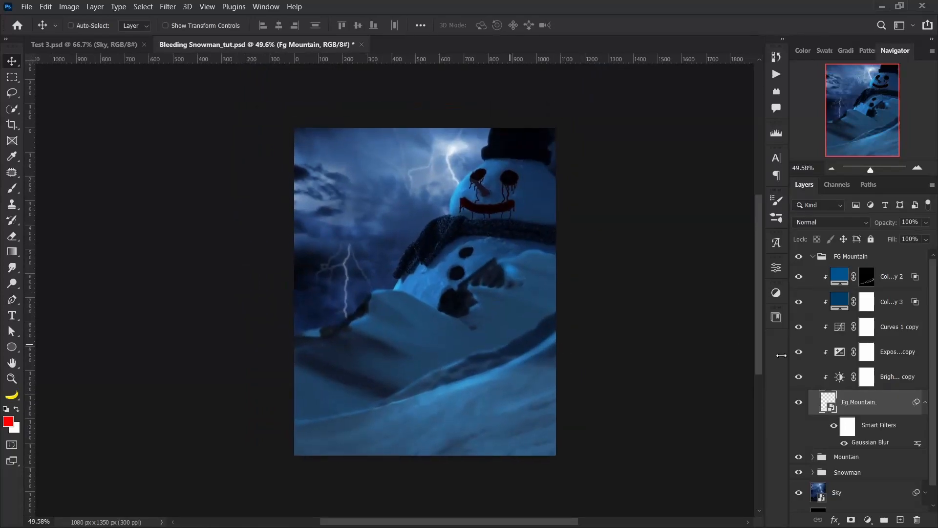
{"action": "left_click", "coordinate": [813, 256]}
{"action": "scroll", "coordinate": [503, 315], "scroll_direction": "up", "scroll_amount": 1}
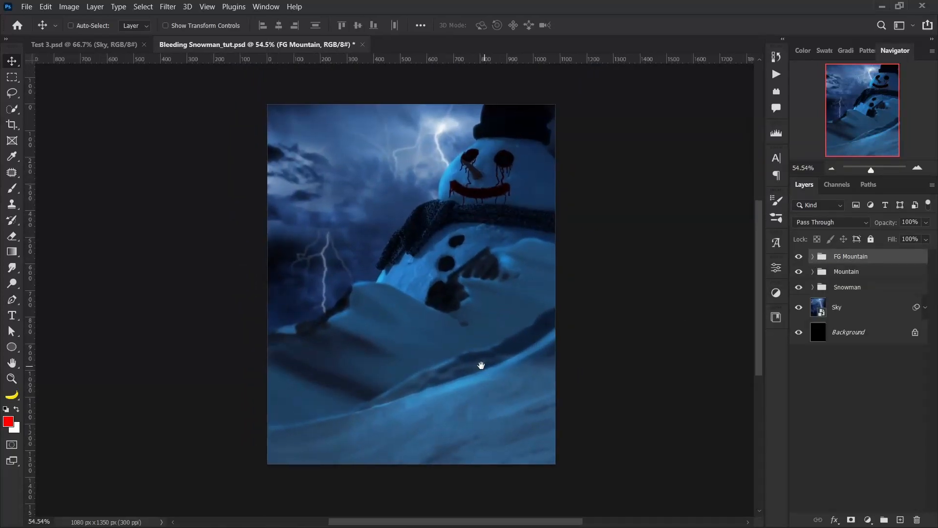
{"action": "scroll", "coordinate": [481, 366], "scroll_direction": "up", "scroll_amount": 1}
{"action": "left_click_drag", "start_coordinate": [478, 375], "coordinate": [492, 348]}
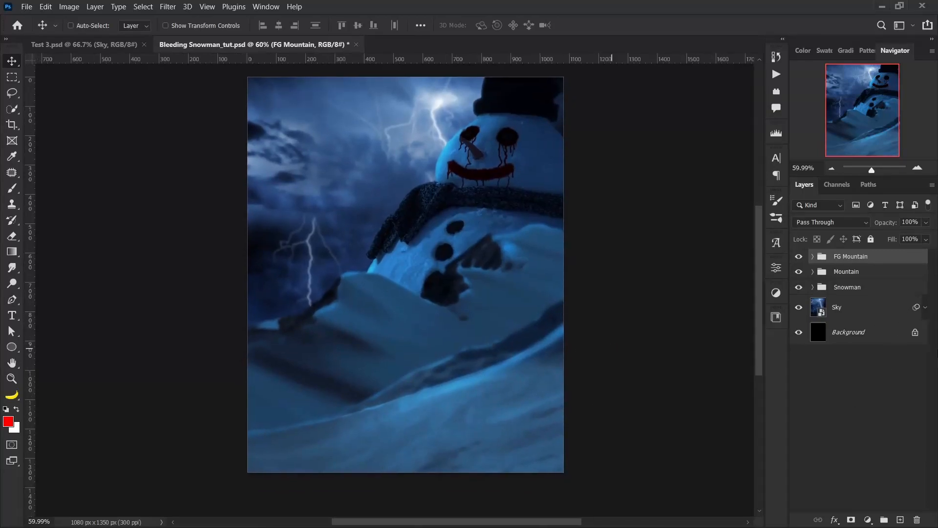
Step: Create a new layer directly above the Sky layer and name it Haze
{"action": "left_click", "coordinate": [898, 315]}
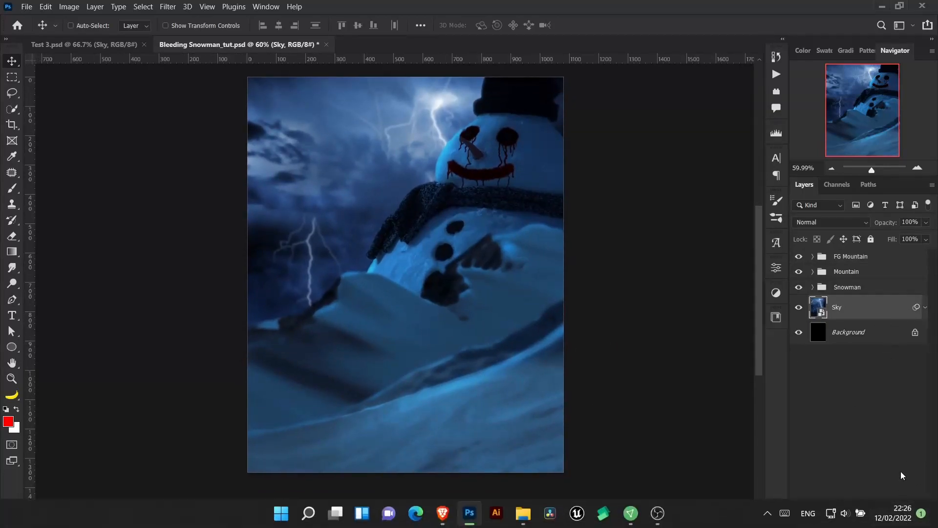
{"action": "left_click", "coordinate": [901, 519]}
{"action": "double_click", "coordinate": [844, 307]}
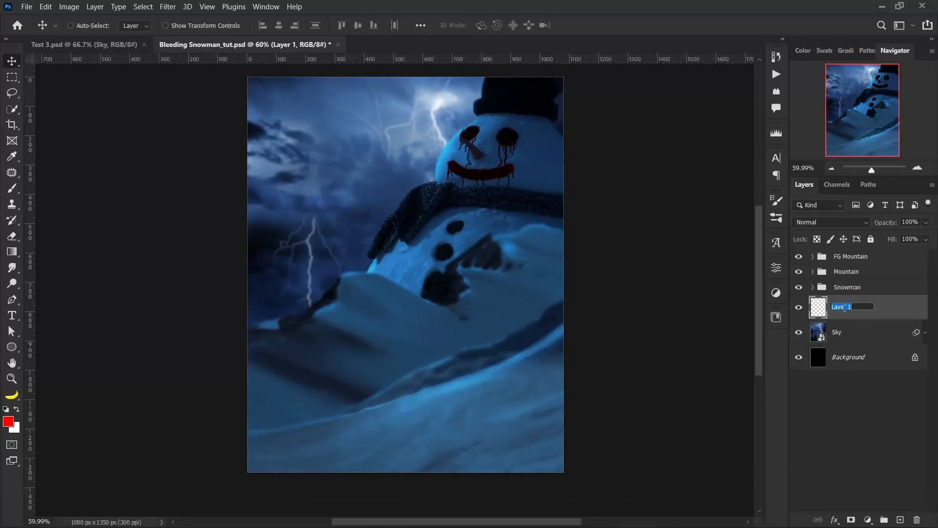
{"action": "type", "text": "Haze"}
{"action": "key", "text": "Return"}
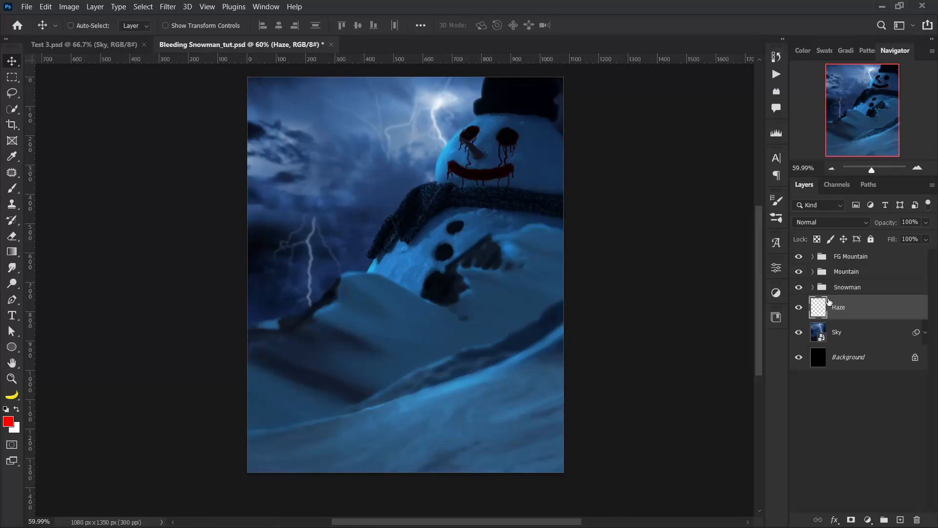
Step: Reset the default colours and pick a light sky blue as the foreground colour
{"action": "key", "text": "d"}
{"action": "left_click", "coordinate": [10, 422]}
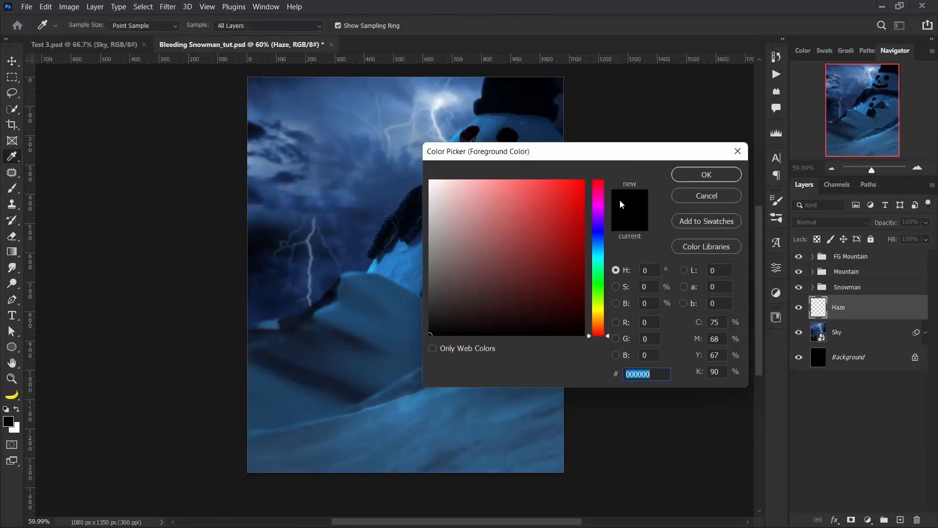
{"action": "left_click", "coordinate": [598, 252]}
{"action": "left_click_drag", "start_coordinate": [495, 181], "coordinate": [503, 180]}
{"action": "left_click", "coordinate": [602, 247]}
{"action": "left_click", "coordinate": [596, 255]}
{"action": "left_click_drag", "start_coordinate": [595, 253], "coordinate": [598, 254]}
{"action": "left_click", "coordinate": [702, 184]}
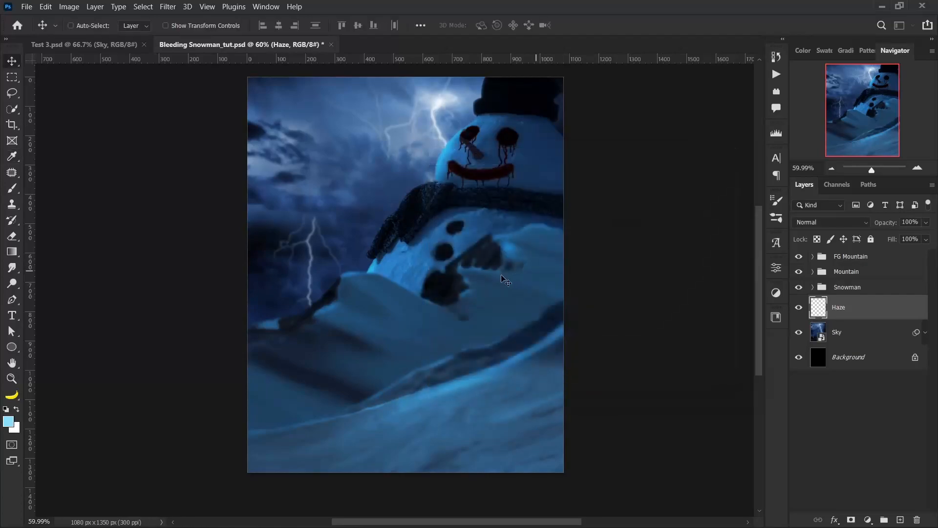
Step: Choose the Soft Round Pressure Size brush with 0% hardness and a size of about 511 px
{"action": "key", "text": "b"}
{"action": "left_click", "coordinate": [89, 25]}
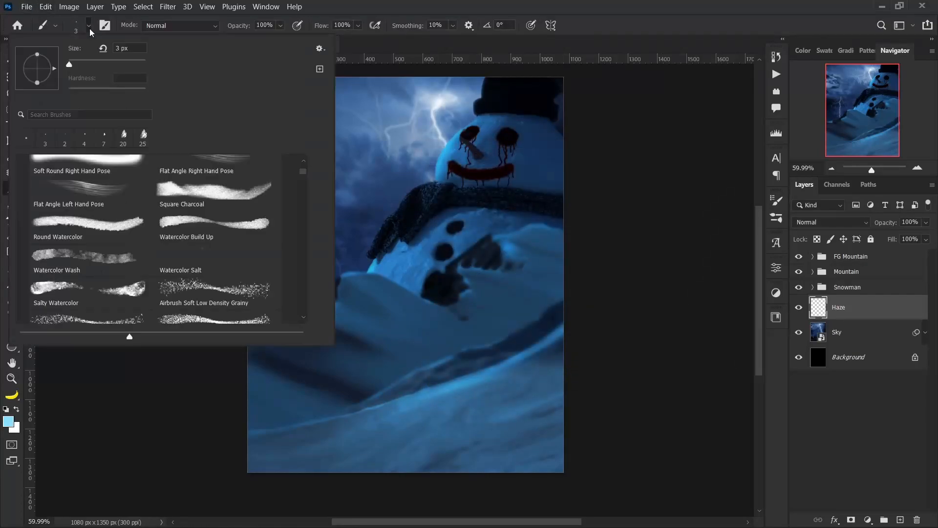
{"action": "scroll", "coordinate": [95, 144], "scroll_direction": "up", "scroll_amount": 2}
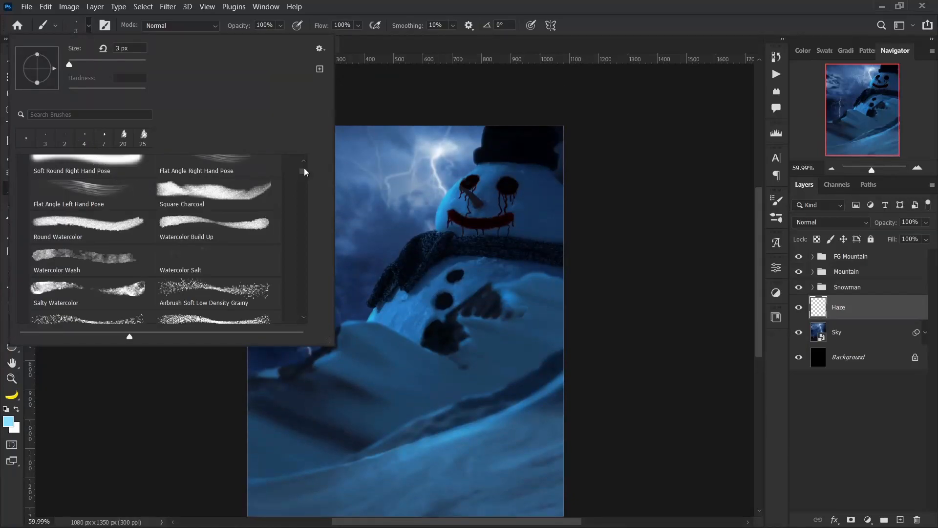
{"action": "scroll", "coordinate": [304, 176], "scroll_direction": "up", "scroll_amount": 5}
{"action": "left_click", "coordinate": [198, 264]}
{"action": "left_click_drag", "start_coordinate": [84, 60], "coordinate": [140, 66]}
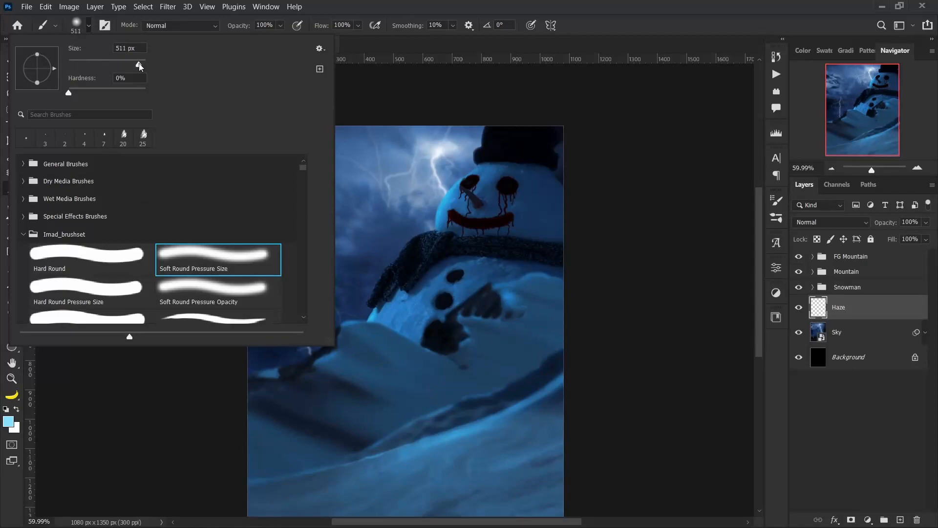
{"action": "key", "text": "Return"}
Step: Set the brush flow to 10% and its size to 800 px
{"action": "left_click", "coordinate": [350, 26]}
{"action": "type", "text": "2"}
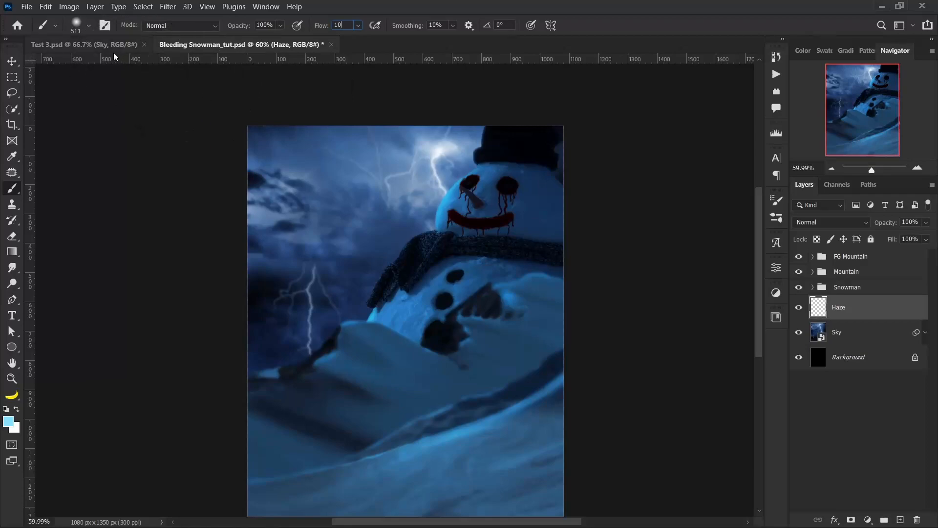
{"action": "left_click", "coordinate": [89, 25]}
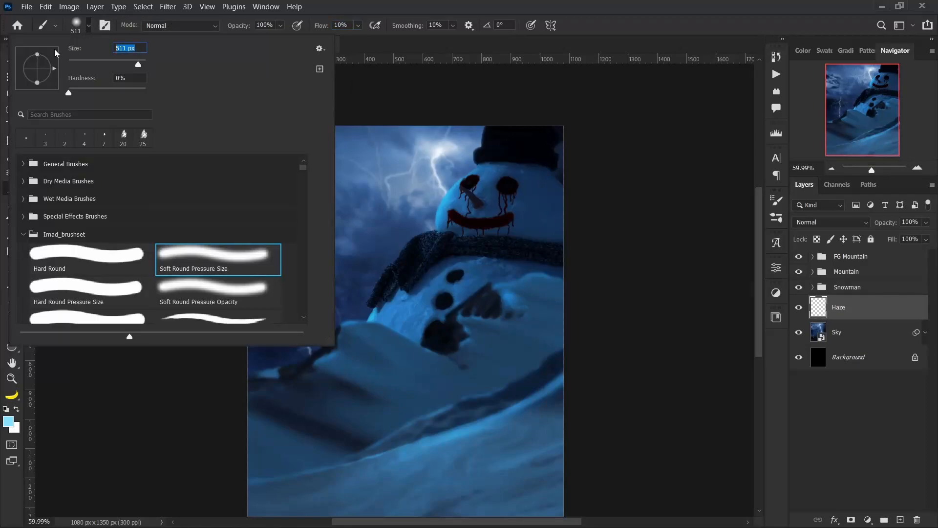
{"action": "type", "text": "800"}
{"action": "key", "text": "Return"}
Step: Paint soft light-blue haze on the Haze layer along the horizon behind the snowman and mountains
{"action": "left_click_drag", "start_coordinate": [431, 339], "coordinate": [422, 271]}
{"action": "mouse_move", "coordinate": [581, 239]}
{"action": "left_mouse_down"}
{"action": "mouse_move", "coordinate": [465, 297]}
{"action": "mouse_move", "coordinate": [362, 323]}
{"action": "mouse_move", "coordinate": [182, 390]}
{"action": "mouse_move", "coordinate": [313, 370]}
{"action": "mouse_move", "coordinate": [572, 244]}
{"action": "mouse_move", "coordinate": [367, 340]}
{"action": "mouse_move", "coordinate": [202, 346]}
{"action": "mouse_move", "coordinate": [221, 380]}
{"action": "mouse_move", "coordinate": [229, 356]}
{"action": "left_mouse_up"}
{"action": "scroll", "coordinate": [222, 380], "scroll_direction": "down", "scroll_amount": 3}
{"action": "scroll", "coordinate": [289, 317], "scroll_direction": "up", "scroll_amount": 1}
{"action": "left_click_drag", "start_coordinate": [289, 324], "coordinate": [275, 339]}
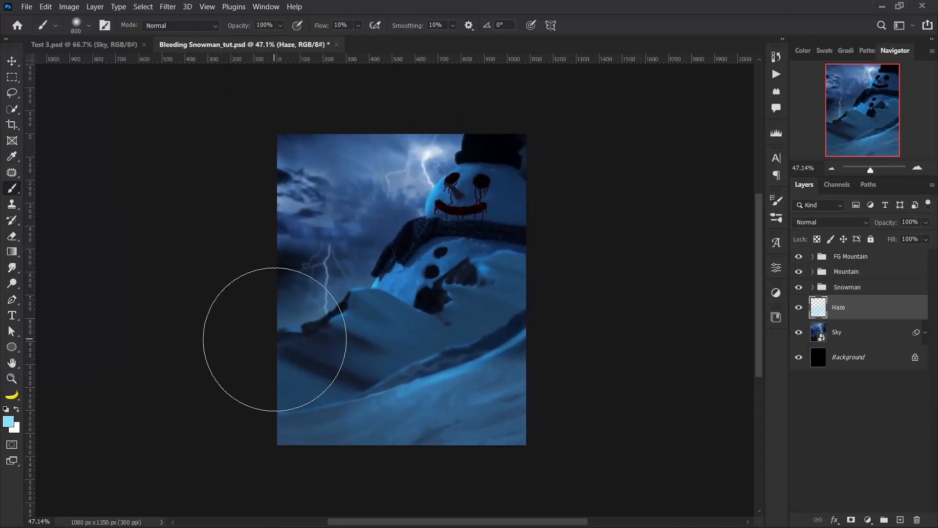
{"action": "scroll", "coordinate": [252, 336], "scroll_direction": "up", "scroll_amount": 1}
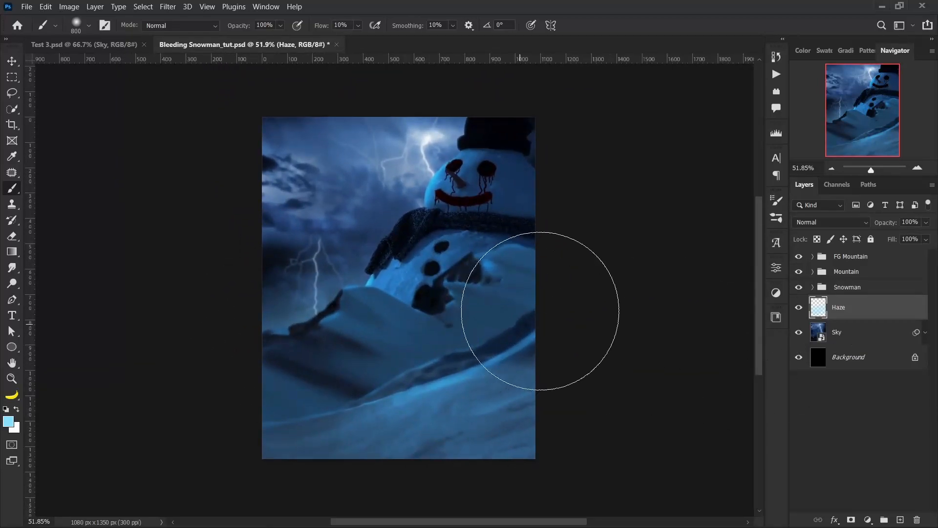
Step: Add a new layer beneath Haze, paint light blue across the sky and set its blend mode to Soft Light
{"action": "left_click", "coordinate": [901, 520], "text": "ctrl"}
{"action": "mouse_move", "coordinate": [577, 282]}
{"action": "left_mouse_down"}
{"action": "mouse_move", "coordinate": [472, 216]}
{"action": "mouse_move", "coordinate": [0, 185]}
{"action": "mouse_move", "coordinate": [301, 299]}
{"action": "left_mouse_up"}
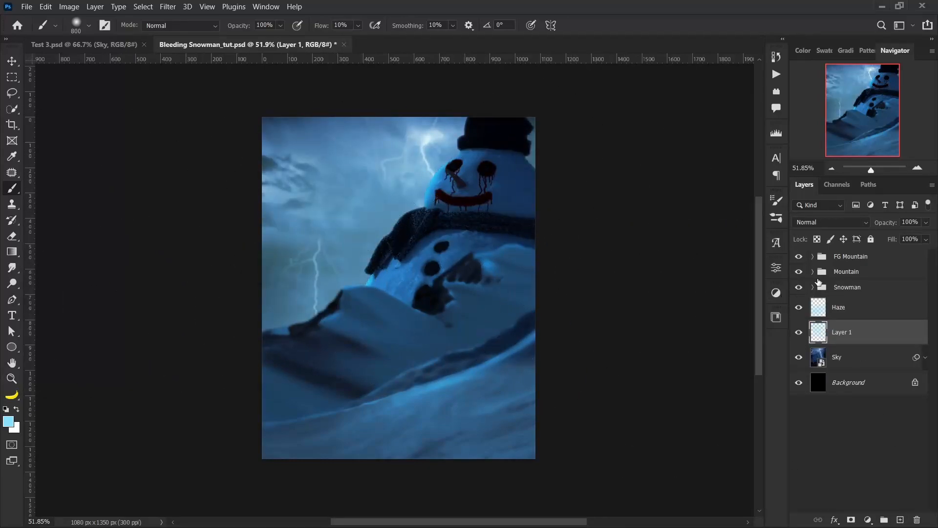
{"action": "left_click_drag", "start_coordinate": [266, 185], "coordinate": [439, 221]}
{"action": "left_click", "coordinate": [831, 223]}
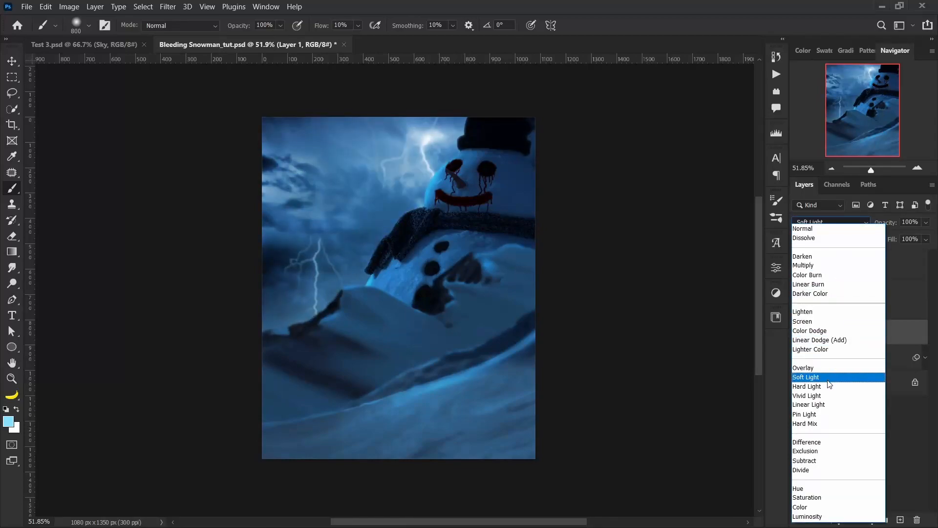
{"action": "left_click", "coordinate": [830, 383]}
{"action": "scroll", "coordinate": [419, 266], "scroll_direction": "down", "scroll_amount": 1}
{"action": "scroll", "coordinate": [419, 266], "scroll_direction": "up", "scroll_amount": 3}
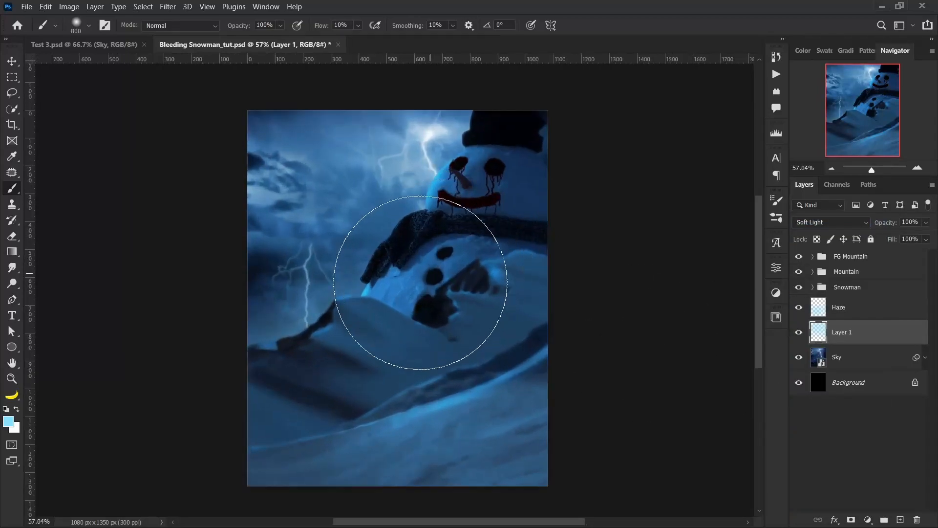
Step: Compare the sky with and without the Soft Light layer and the Haze layer, and examine the snowman's head up close
{"action": "left_click", "coordinate": [798, 333]}
{"action": "left_click", "coordinate": [799, 333]}
{"action": "left_click", "coordinate": [798, 332]}
{"action": "left_click", "coordinate": [799, 333]}
{"action": "left_click_drag", "start_coordinate": [510, 294], "coordinate": [512, 294]}
{"action": "left_click", "coordinate": [799, 308]}
{"action": "left_click", "coordinate": [800, 308]}
{"action": "scroll", "coordinate": [526, 284], "scroll_direction": "up", "scroll_amount": 5}
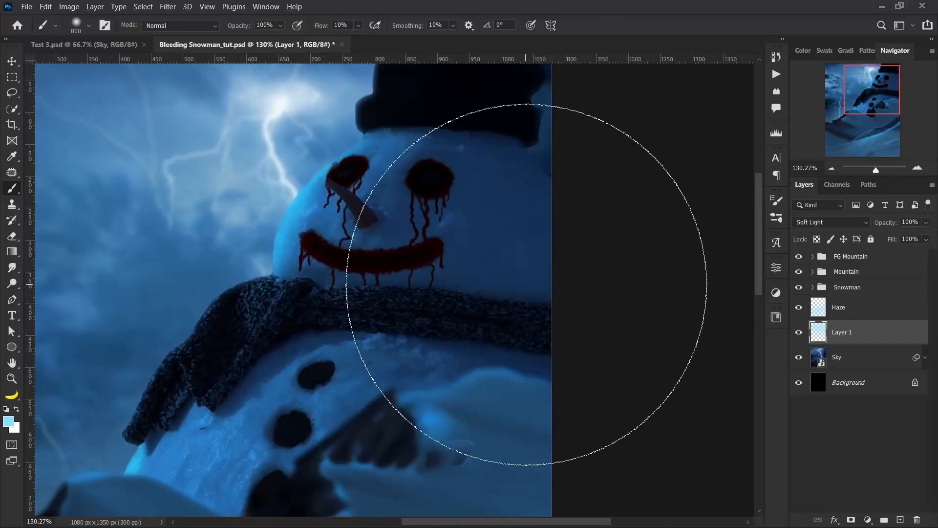
{"action": "scroll", "coordinate": [527, 284], "scroll_direction": "down", "scroll_amount": 2}
{"action": "key", "text": "v"}
{"action": "mouse_move", "coordinate": [524, 284]}
{"action": "left_mouse_down"}
{"action": "mouse_move", "coordinate": [526, 296]}
{"action": "mouse_move", "coordinate": [512, 289]}
{"action": "left_mouse_up"}
{"action": "scroll", "coordinate": [520, 264], "scroll_direction": "up", "scroll_amount": 2}
{"action": "scroll", "coordinate": [512, 288], "scroll_direction": "up", "scroll_amount": 1}
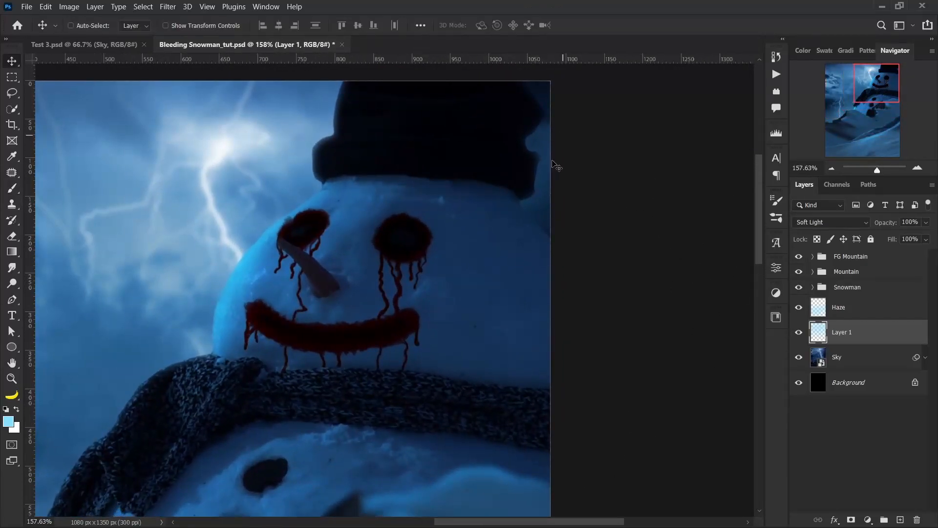
{"action": "scroll", "coordinate": [496, 313], "scroll_direction": "down", "scroll_amount": 1}
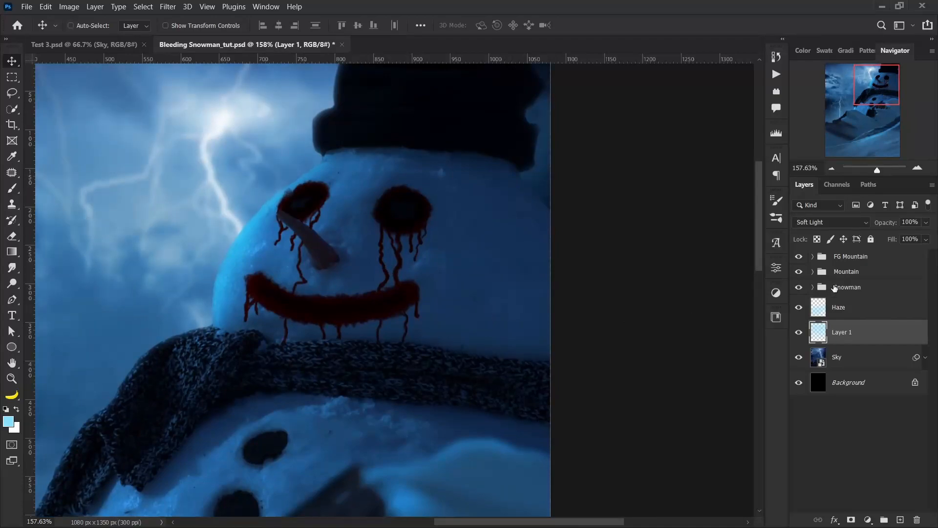
Step: In the Snowman group, add a Curves adjustment above the Color Fill 1 copy 4 layer and pull the curve down to darken the snowman
{"action": "left_click", "coordinate": [813, 288]}
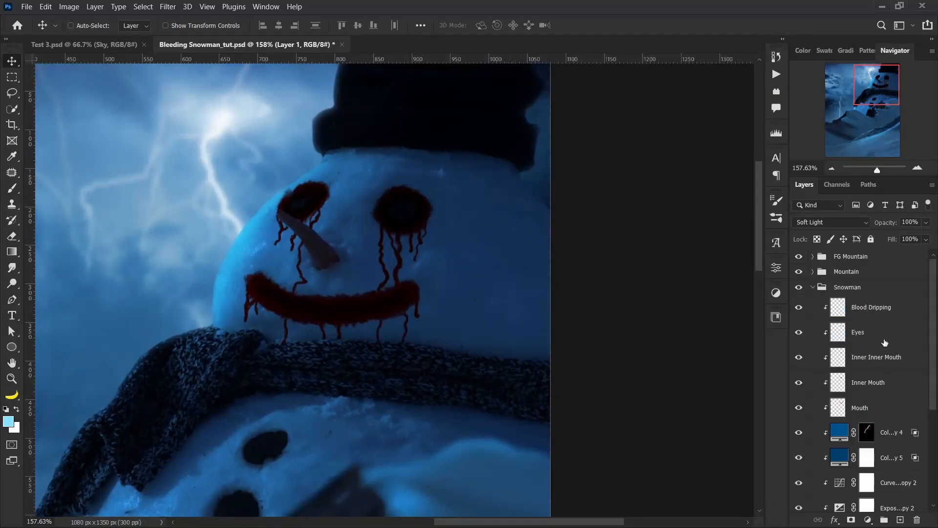
{"action": "left_click", "coordinate": [904, 312]}
{"action": "scroll", "coordinate": [611, 360], "scroll_direction": "down", "scroll_amount": 1}
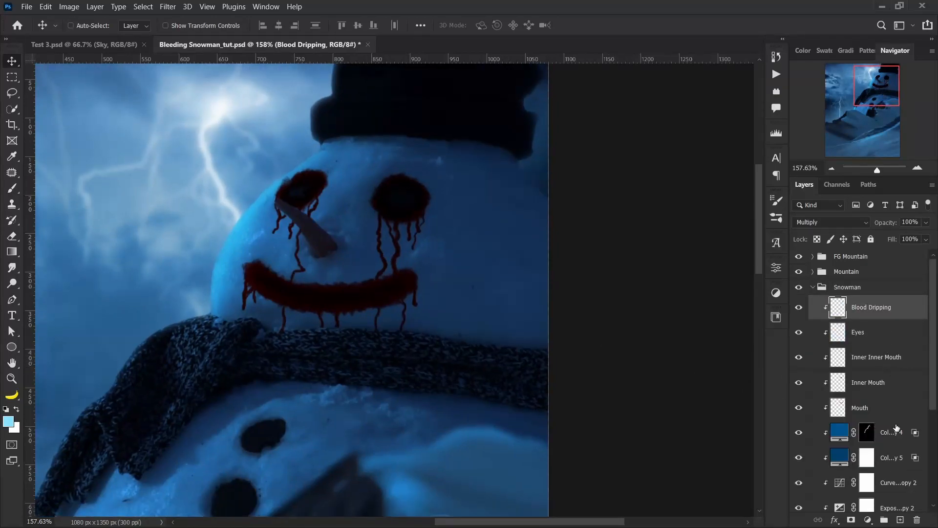
{"action": "scroll", "coordinate": [897, 428], "scroll_direction": "down", "scroll_amount": 2}
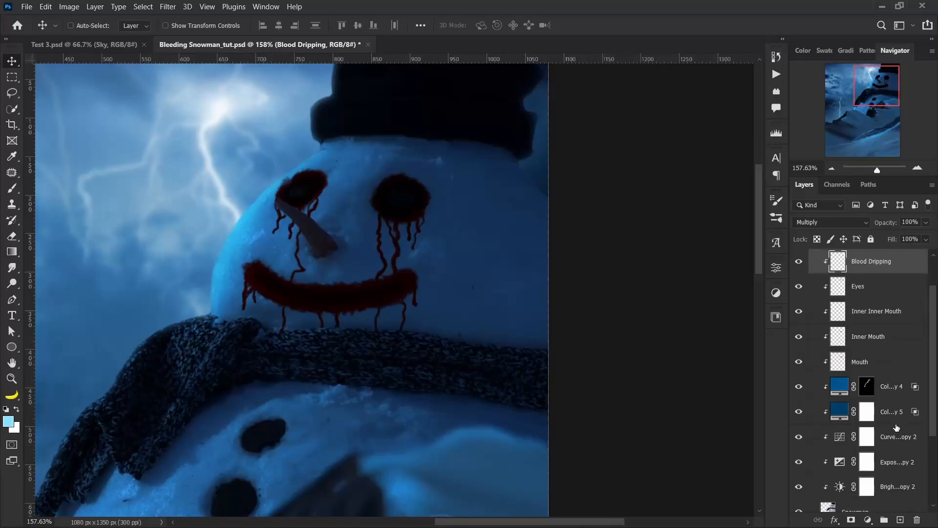
{"action": "left_click", "coordinate": [908, 391]}
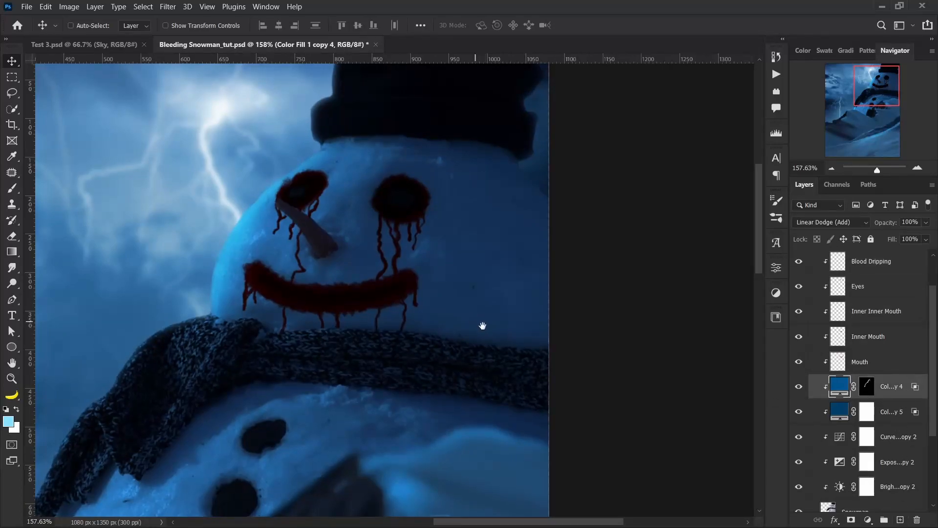
{"action": "left_click_drag", "start_coordinate": [479, 322], "coordinate": [490, 327]}
{"action": "left_click_drag", "start_coordinate": [375, 350], "coordinate": [360, 374]}
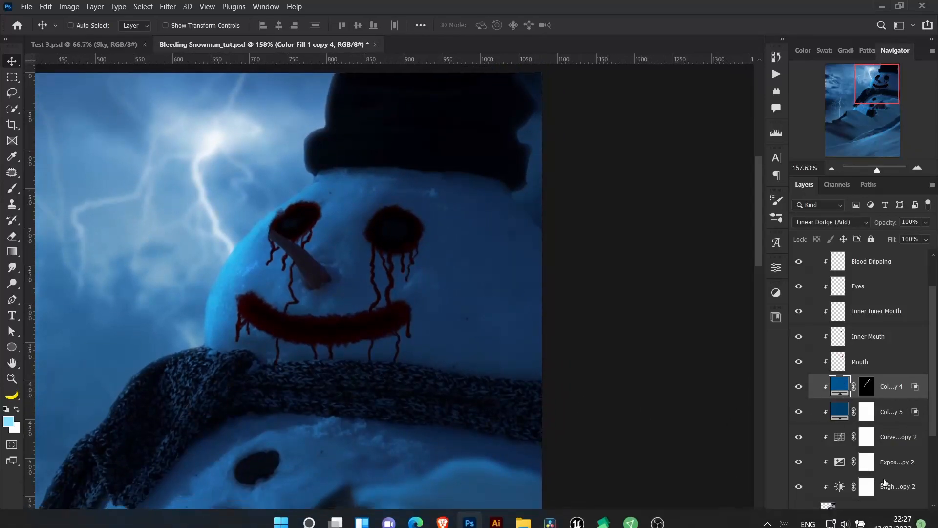
{"action": "left_click", "coordinate": [868, 520]}
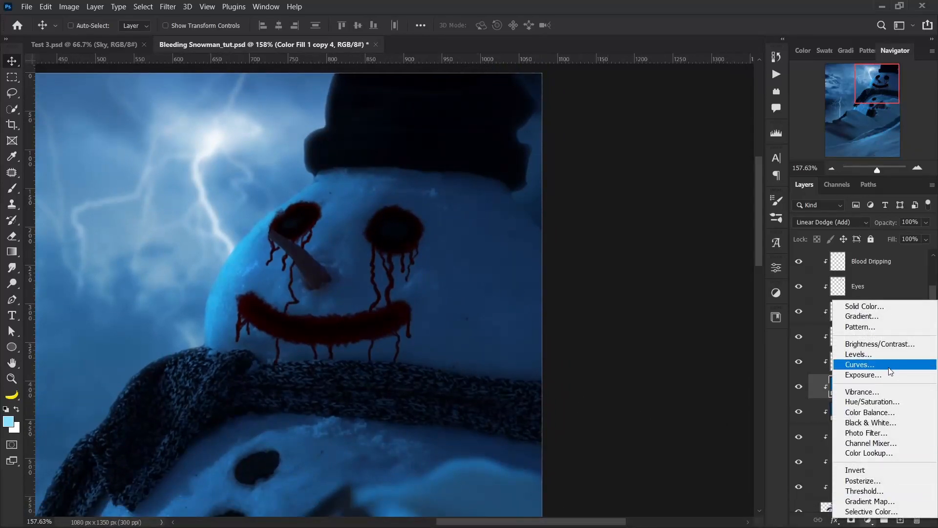
{"action": "left_click", "coordinate": [861, 364]}
{"action": "left_click_drag", "start_coordinate": [682, 392], "coordinate": [699, 408]}
{"action": "left_click", "coordinate": [746, 264]}
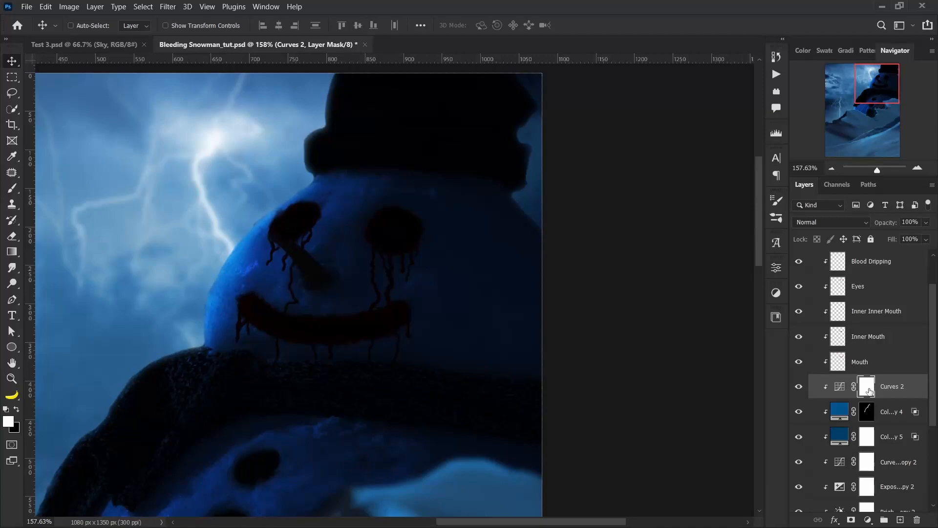
Step: Invert the Curves 2 mask and paint it with a 200 px soft white brush to darken the snowman's right edge
{"action": "key", "text": "ctrl+i"}
{"action": "key", "text": "b"}
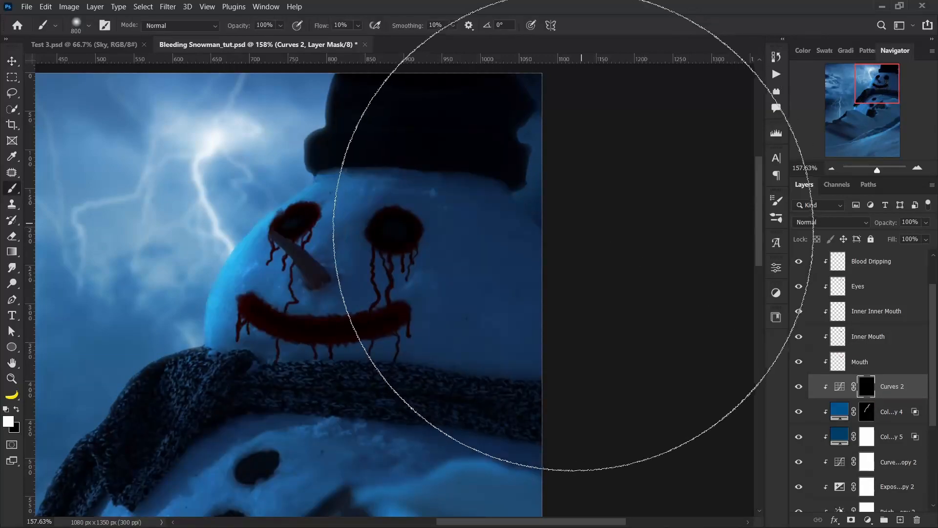
{"action": "key", "text": "bracketleft"}
{"action": "key", "text": "bracketleft"}
{"action": "key", "text": "bracketleft"}
{"action": "key", "text": "bracketleft"}
{"action": "key", "text": "bracketleft"}
{"action": "key", "text": "bracketleft"}
{"action": "key", "text": "bracketleft"}
{"action": "key", "text": "bracketleft"}
{"action": "key", "text": "bracketleft"}
{"action": "key", "text": "bracketright"}
{"action": "key", "text": "bracketright"}
{"action": "key", "text": "bracketright"}
{"action": "key", "text": "bracketleft"}
{"action": "key", "text": "x"}
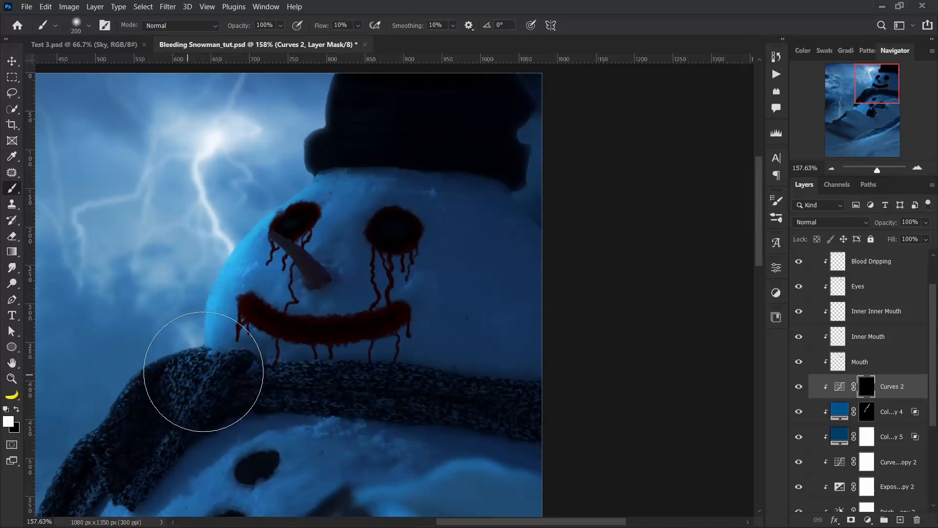
{"action": "key", "text": "x"}
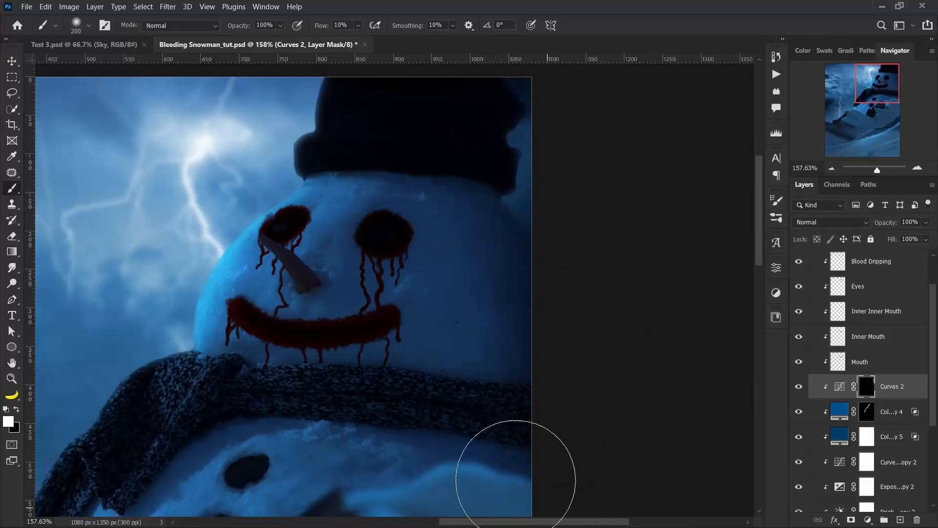
Step: Collapse the Snowman group and compare the whole composite with and without the Haze layer
{"action": "scroll", "coordinate": [453, 411], "scroll_direction": "down", "scroll_amount": 3}
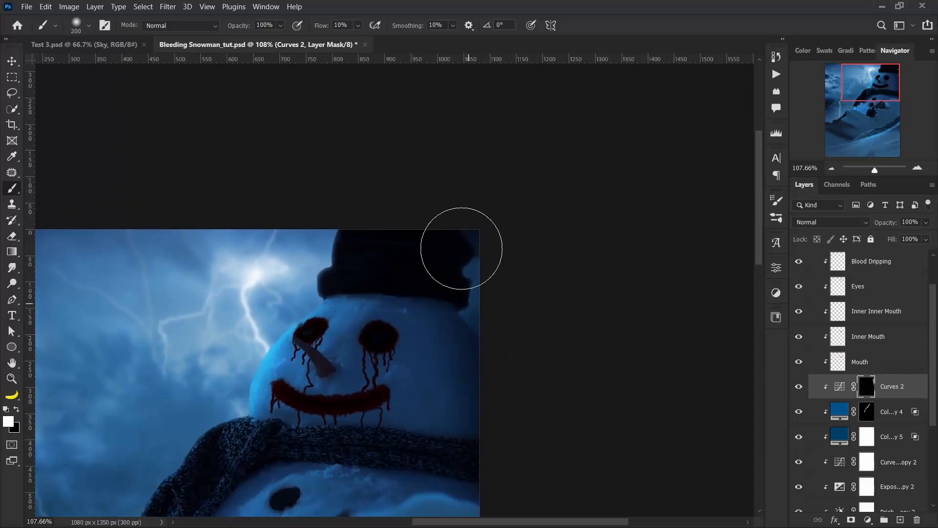
{"action": "scroll", "coordinate": [471, 413], "scroll_direction": "down", "scroll_amount": 2}
{"action": "scroll", "coordinate": [471, 413], "scroll_direction": "down", "scroll_amount": 1}
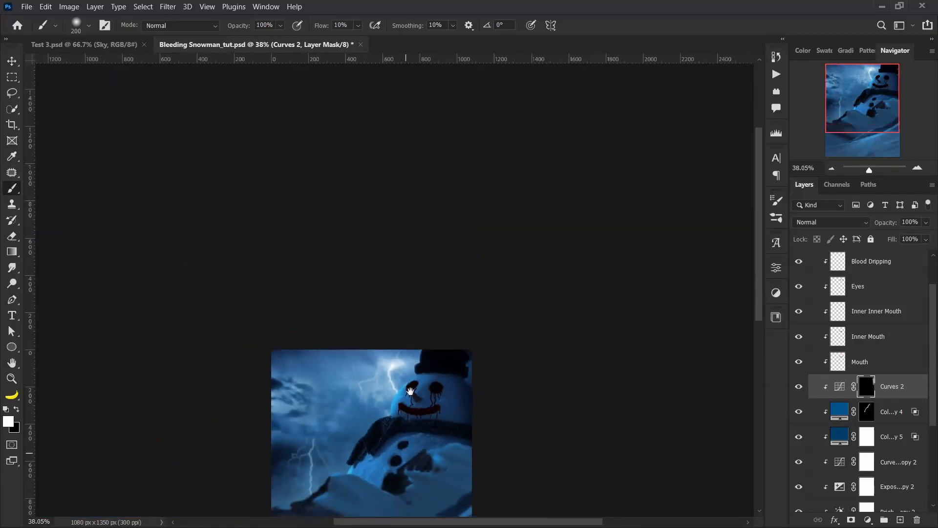
{"action": "scroll", "coordinate": [501, 362], "scroll_direction": "up", "scroll_amount": 3}
{"action": "scroll", "coordinate": [494, 391], "scroll_direction": "down", "scroll_amount": 5}
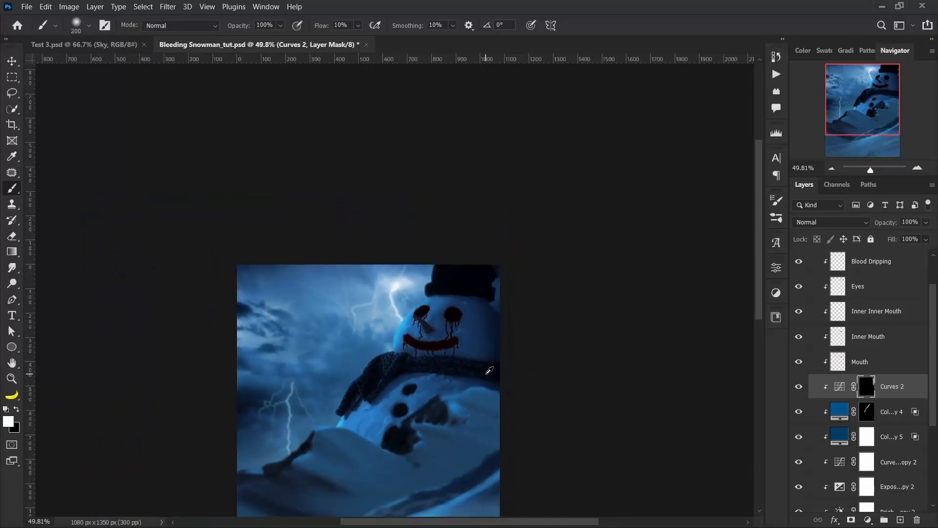
{"action": "scroll", "coordinate": [434, 377], "scroll_direction": "up", "scroll_amount": 4}
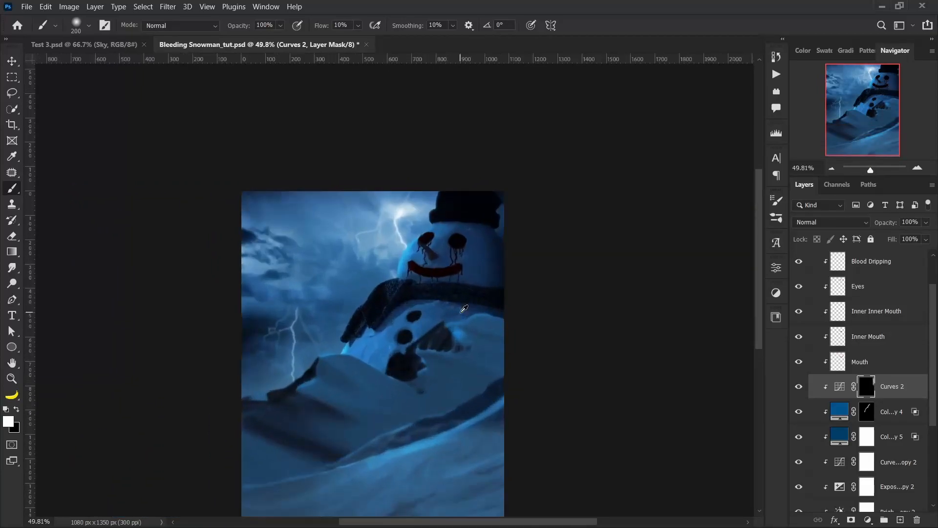
{"action": "scroll", "coordinate": [815, 347], "scroll_direction": "up", "scroll_amount": 1}
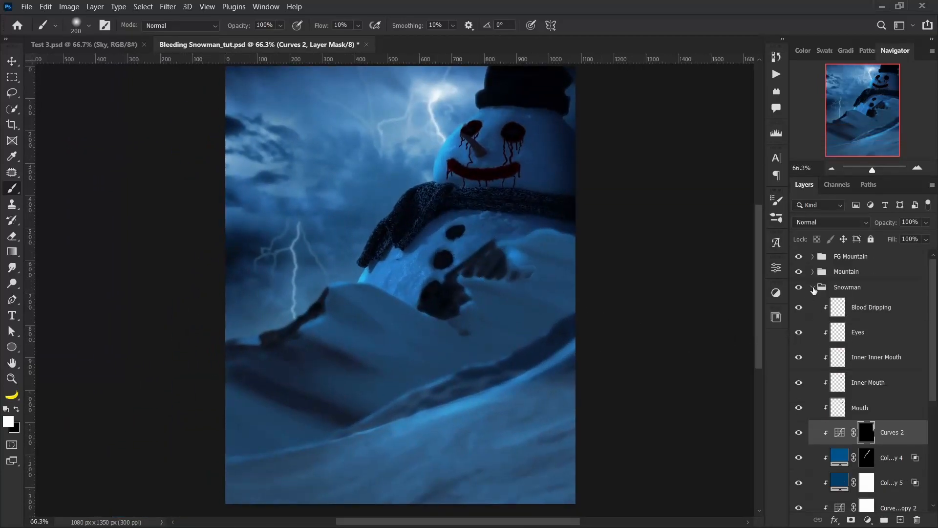
{"action": "left_click", "coordinate": [813, 287]}
{"action": "scroll", "coordinate": [509, 315], "scroll_direction": "down", "scroll_amount": 2}
{"action": "left_click", "coordinate": [799, 309]}
{"action": "left_click", "coordinate": [799, 308]}
{"action": "left_click_drag", "start_coordinate": [574, 345], "coordinate": [561, 340]}
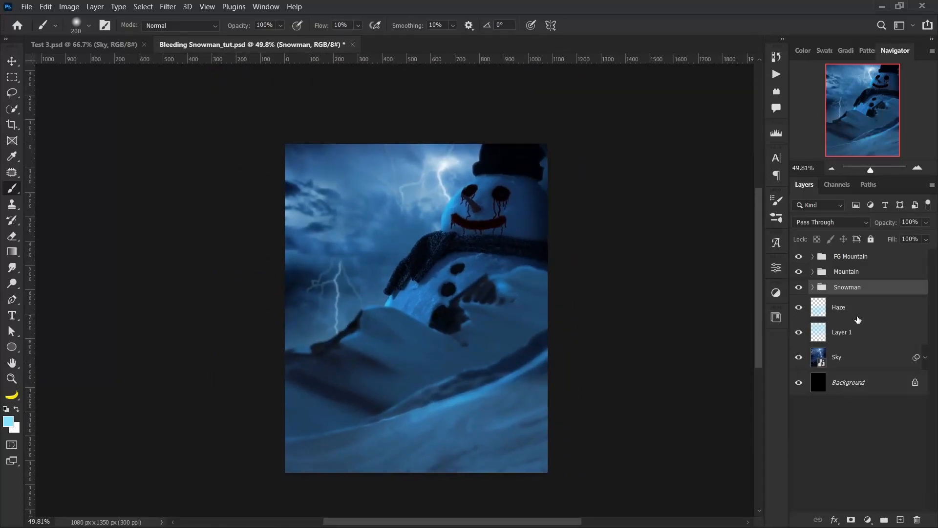
Step: Add a new layer above the Snowman group and paint light-blue haze behind the mountain with a 700 px soft brush
{"action": "left_click", "coordinate": [901, 520]}
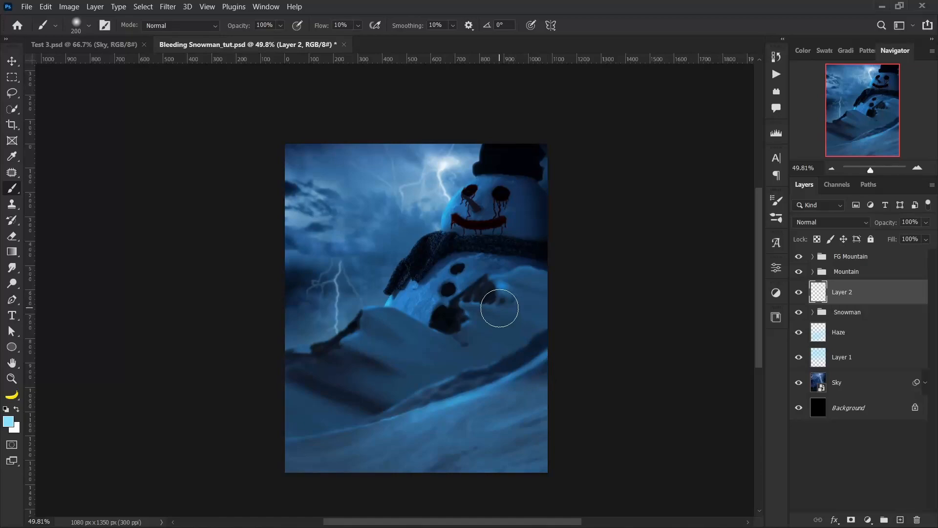
{"action": "key", "text": "bracketright"}
{"action": "key", "text": "bracketright"}
{"action": "key", "text": "bracketright"}
{"action": "key", "text": "bracketright"}
{"action": "key", "text": "bracketright"}
{"action": "key", "text": "bracketright"}
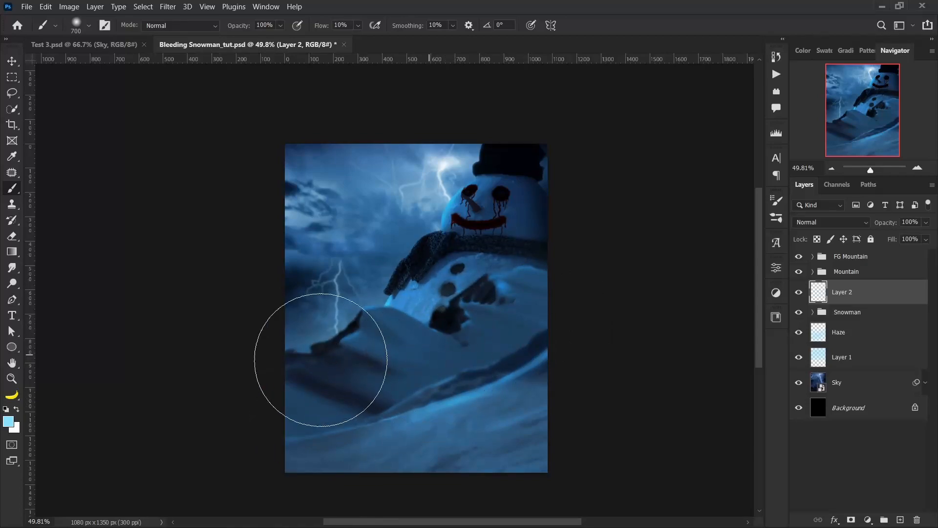
{"action": "left_click_drag", "start_coordinate": [403, 370], "coordinate": [361, 358]}
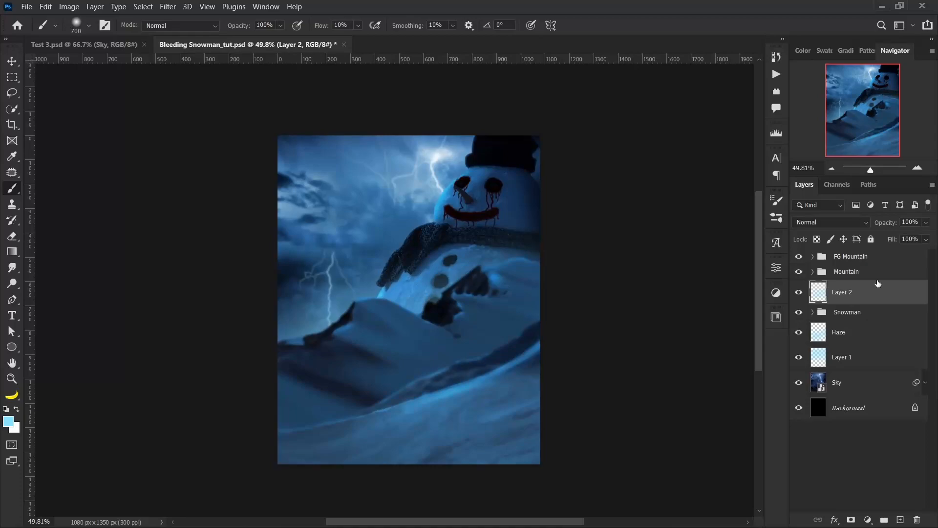
Step: Add a new layer above the Mountain group and paint light-blue haze across the mountain's base behind the foreground slope
{"action": "left_click", "coordinate": [881, 274]}
{"action": "left_click", "coordinate": [902, 520]}
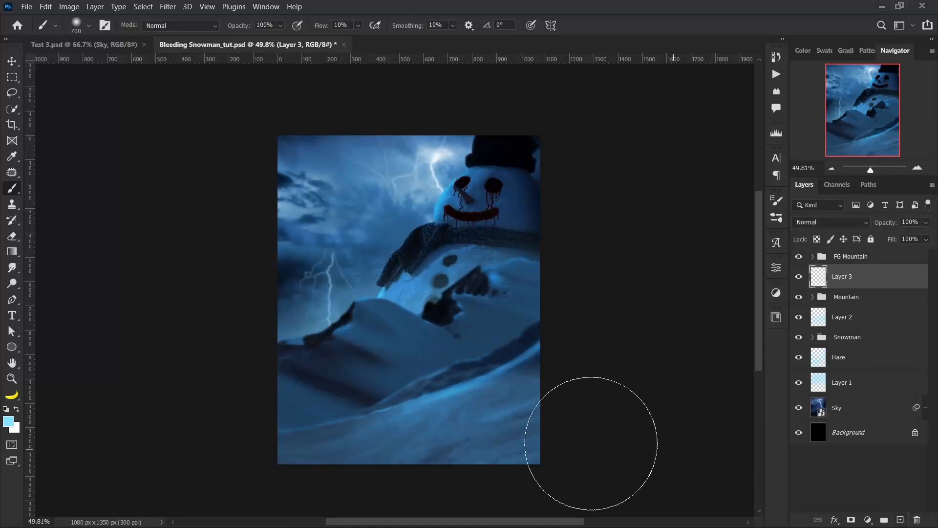
{"action": "mouse_move", "coordinate": [451, 438]}
{"action": "left_mouse_down"}
{"action": "mouse_move", "coordinate": [247, 481]}
{"action": "mouse_move", "coordinate": [331, 465]}
{"action": "mouse_move", "coordinate": [520, 397]}
{"action": "mouse_move", "coordinate": [261, 471]}
{"action": "left_mouse_up"}
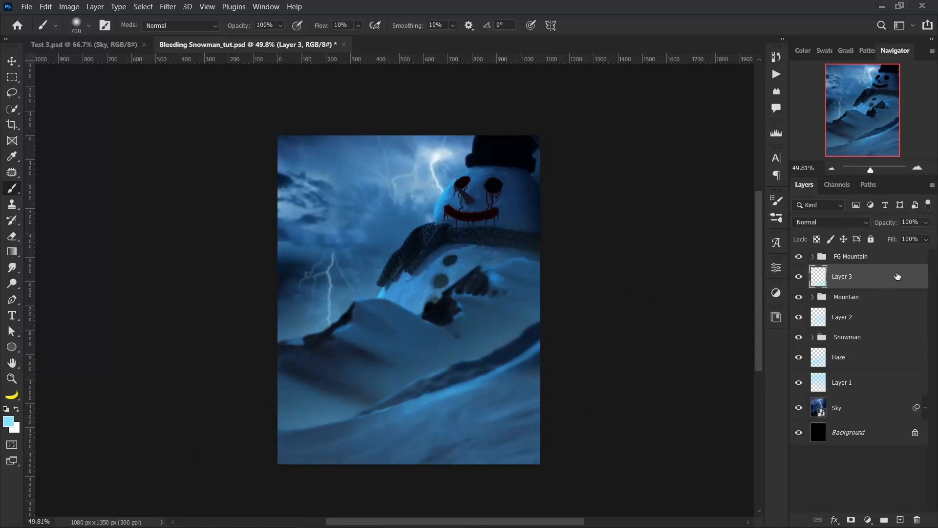
Step: Set the fill of Layer 3 to 40% and compare the image with and without its haze
{"action": "left_click_drag", "start_coordinate": [894, 243], "coordinate": [873, 246]}
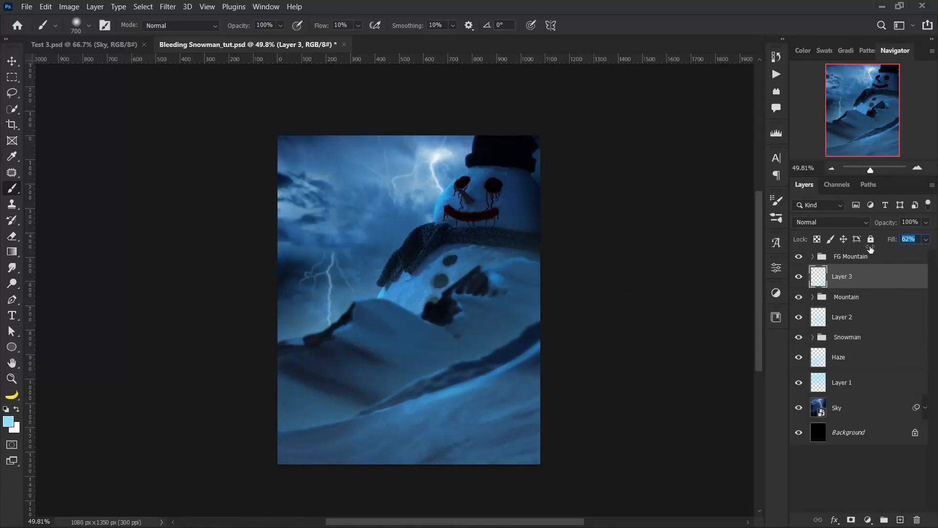
{"action": "left_click", "coordinate": [919, 240]}
{"action": "type", "text": "60"}
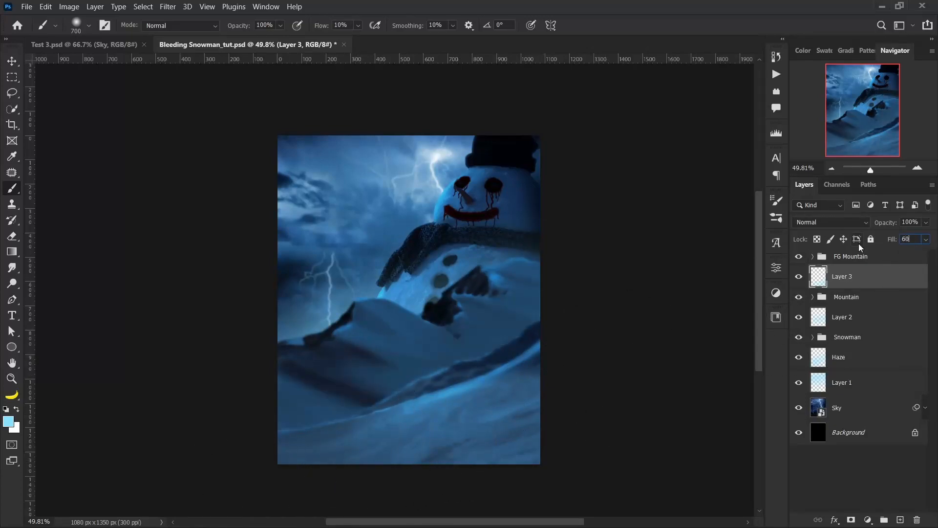
{"action": "left_click", "coordinate": [798, 277]}
{"action": "left_click", "coordinate": [798, 277]}
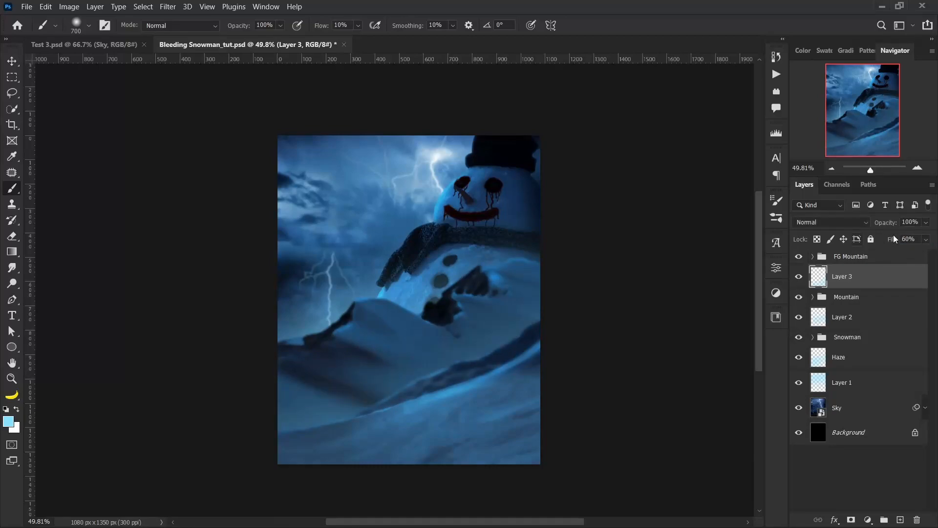
{"action": "left_click", "coordinate": [919, 239]}
{"action": "type", "text": "40"}
{"action": "left_click", "coordinate": [798, 277]}
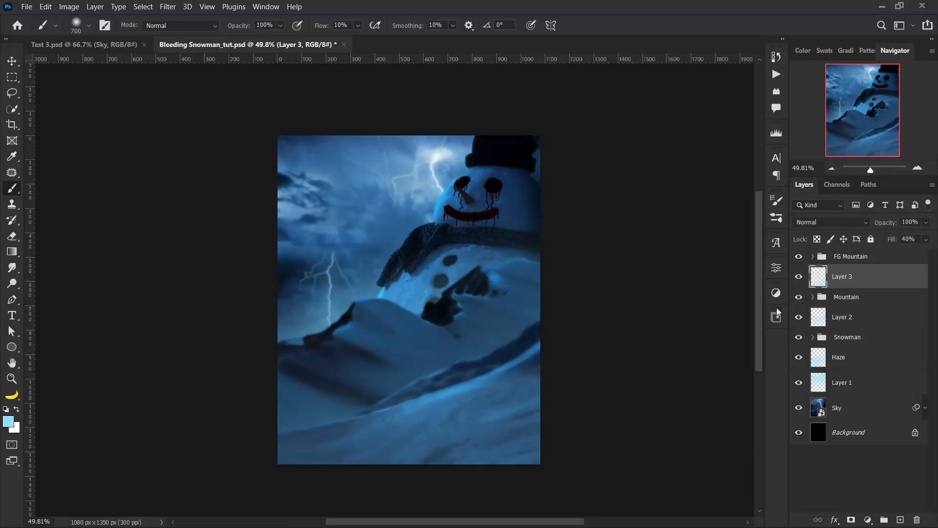
Step: Set the fill of Layer 2, the haze above the Snowman group, to 60%
{"action": "left_click", "coordinate": [882, 325]}
{"action": "type", "text": "60"}
{"action": "key", "text": "Return"}
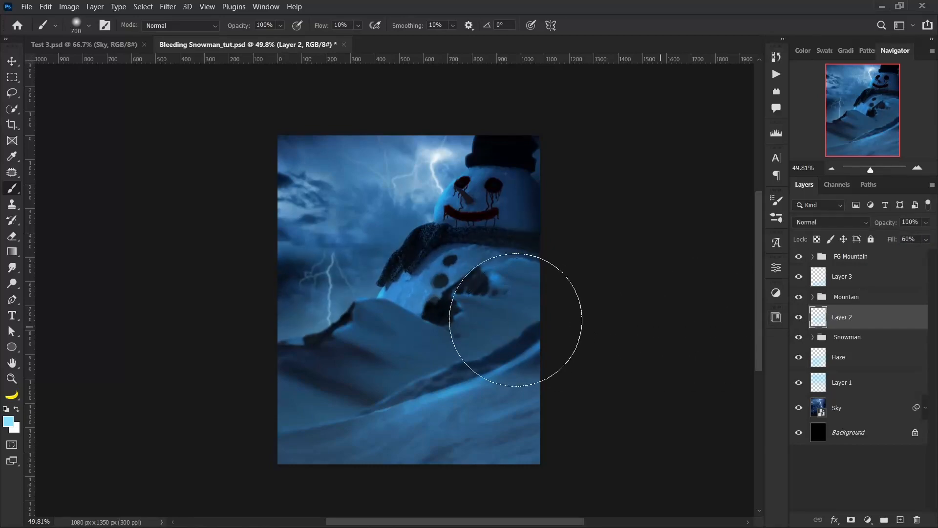
{"action": "scroll", "coordinate": [516, 319], "scroll_direction": "up", "scroll_amount": 2}
{"action": "left_click_drag", "start_coordinate": [494, 321], "coordinate": [493, 320]}
{"action": "key", "text": "v"}
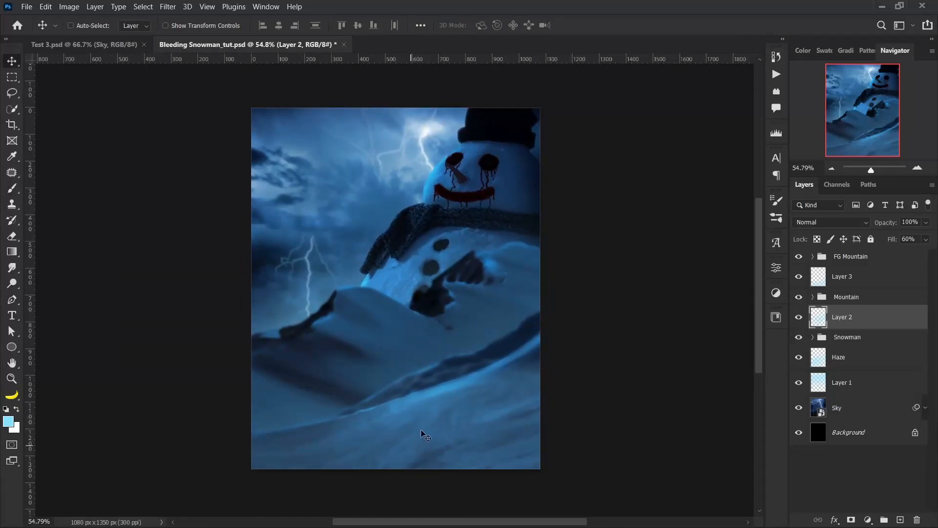
{"action": "scroll", "coordinate": [423, 435], "scroll_direction": "down", "scroll_amount": 2}
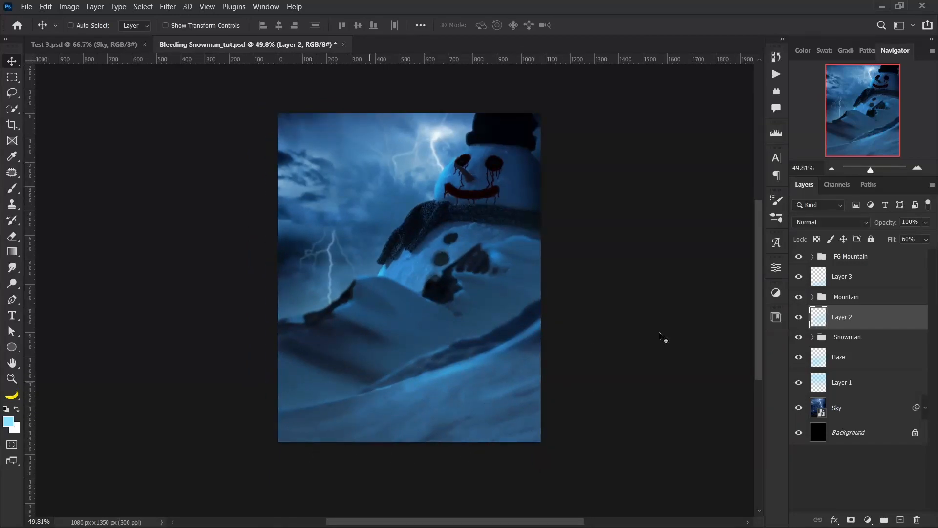
Step: Add a new layer above the FG Mountain group and set up a 900 px brush with black (000000) as foreground colour
{"action": "left_click", "coordinate": [890, 259]}
{"action": "left_click", "coordinate": [902, 519]}
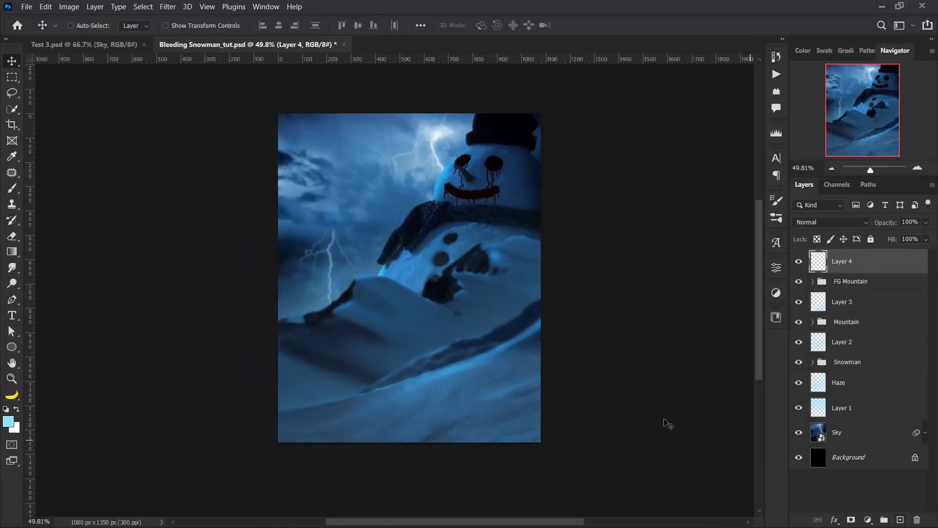
{"action": "key", "text": "b"}
{"action": "key", "text": "bracketright"}
{"action": "key", "text": "bracketright"}
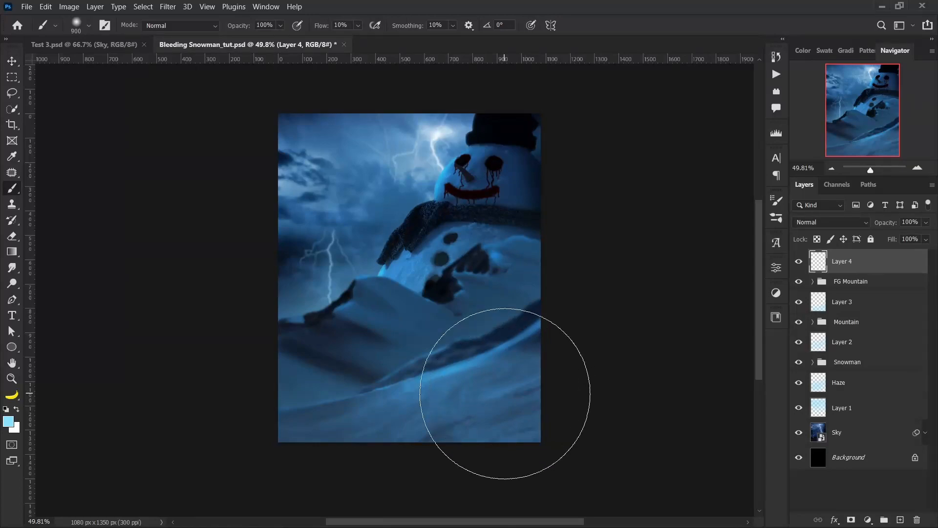
{"action": "key", "text": "x"}
{"action": "left_click", "coordinate": [7, 422]}
{"action": "type", "text": "000000"}
{"action": "left_click", "coordinate": [729, 178]}
Step: Paint soft black shading on Layer 4 along the lower edge and lower-right corner of the foreground snow
{"action": "left_click_drag", "start_coordinate": [415, 397], "coordinate": [392, 331]}
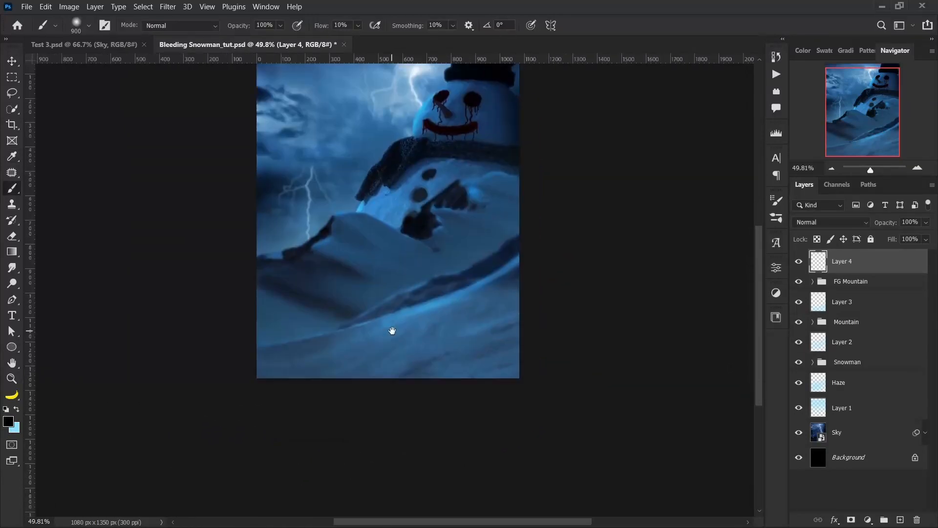
{"action": "scroll", "coordinate": [402, 354], "scroll_direction": "down", "scroll_amount": 3}
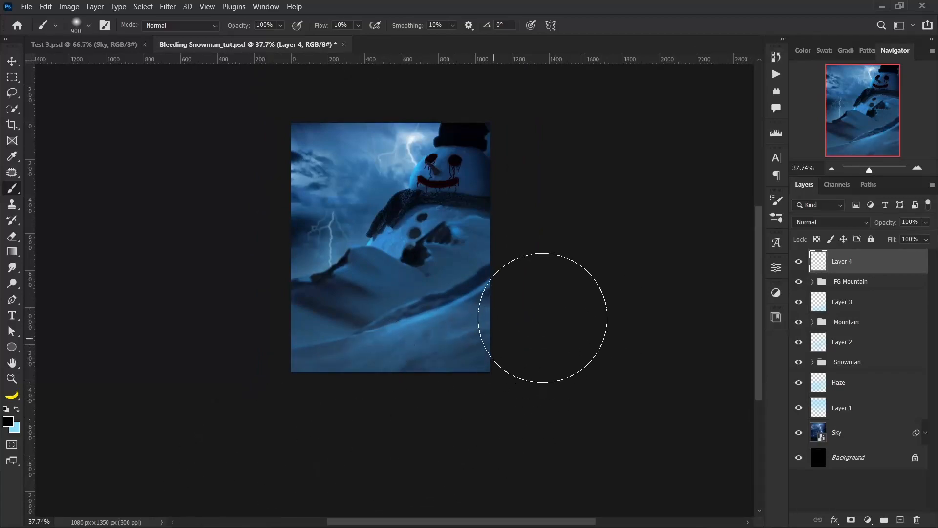
{"action": "mouse_move", "coordinate": [162, 481]}
{"action": "left_mouse_down"}
{"action": "mouse_move", "coordinate": [562, 318]}
{"action": "mouse_move", "coordinate": [174, 488]}
{"action": "mouse_move", "coordinate": [598, 304]}
{"action": "left_mouse_up"}
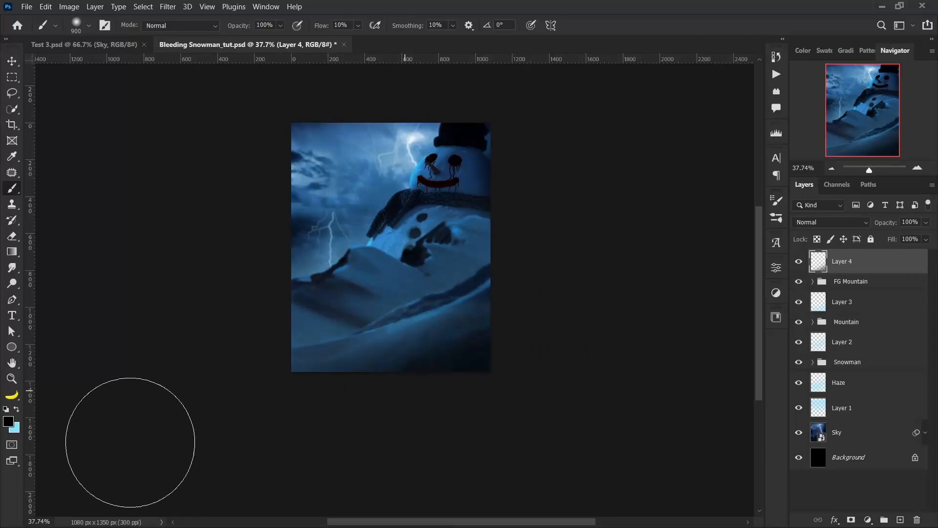
{"action": "left_click_drag", "start_coordinate": [316, 366], "coordinate": [316, 406]}
{"action": "scroll", "coordinate": [316, 406], "scroll_direction": "up", "scroll_amount": 5}
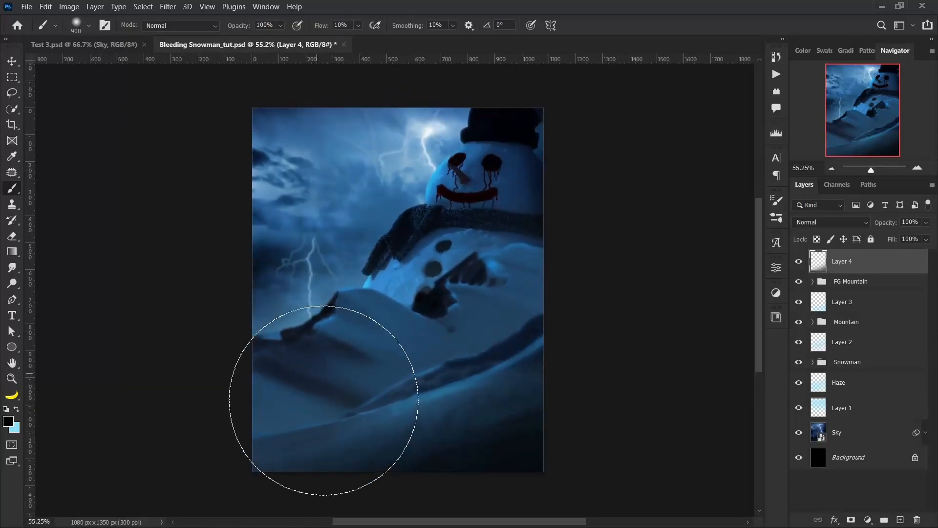
{"action": "scroll", "coordinate": [329, 404], "scroll_direction": "up", "scroll_amount": 1}
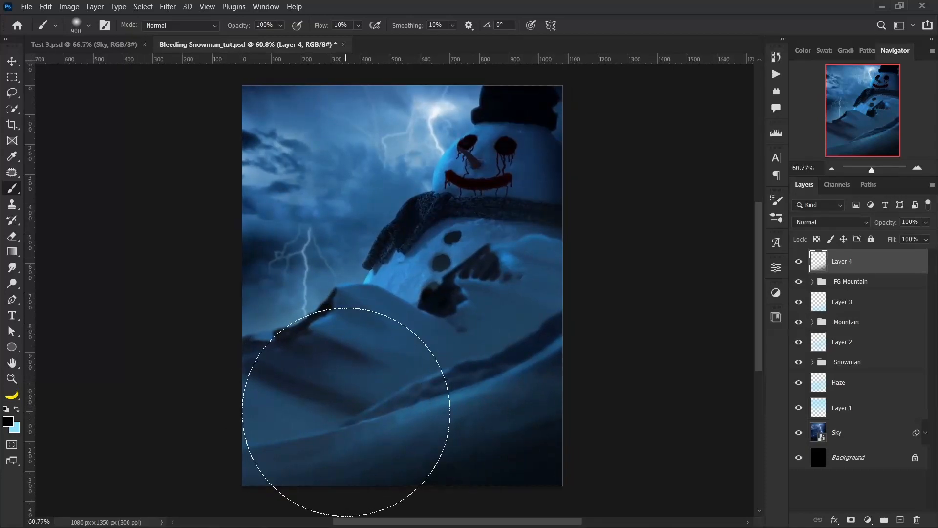
Step: Add a new layer above the Mountain group and paint soft black shading over the lower right part of the mountain
{"action": "left_click", "coordinate": [872, 324]}
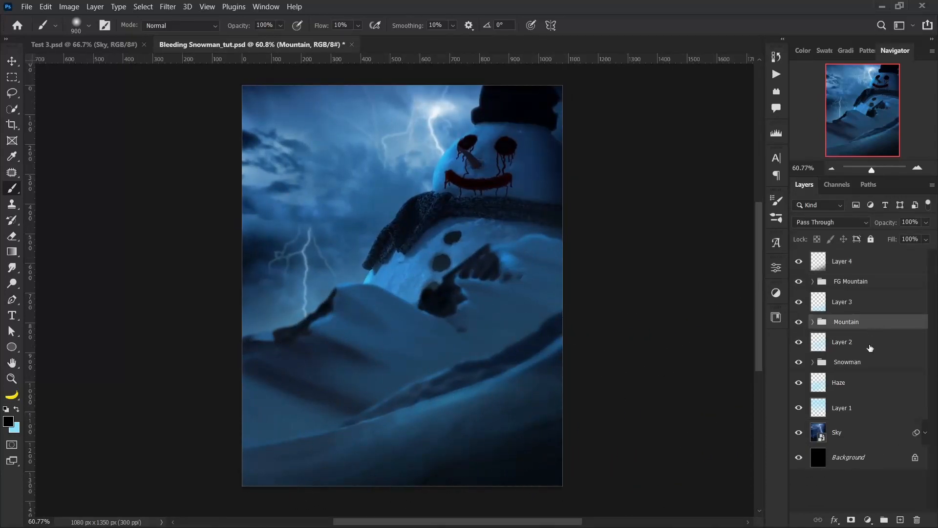
{"action": "left_click", "coordinate": [901, 520]}
{"action": "scroll", "coordinate": [572, 362], "scroll_direction": "down", "scroll_amount": 1}
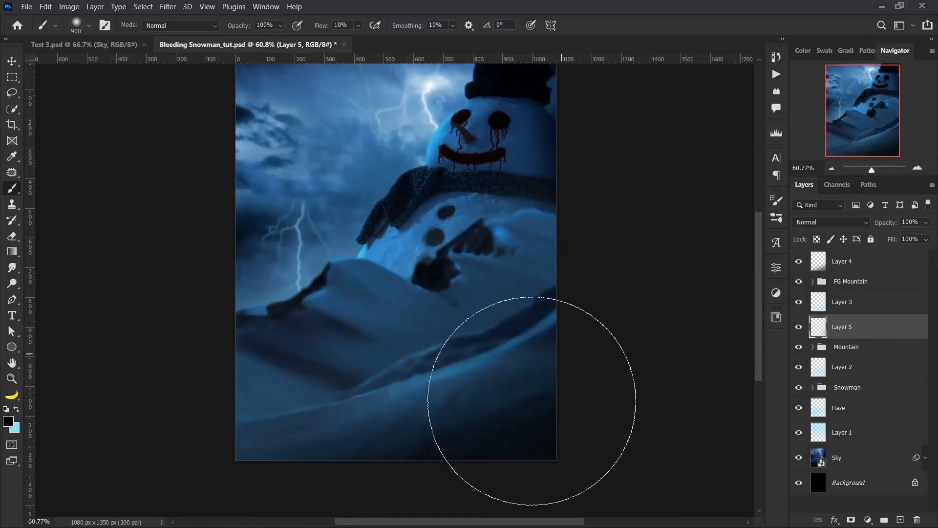
{"action": "scroll", "coordinate": [327, 488], "scroll_direction": "down", "scroll_amount": 2}
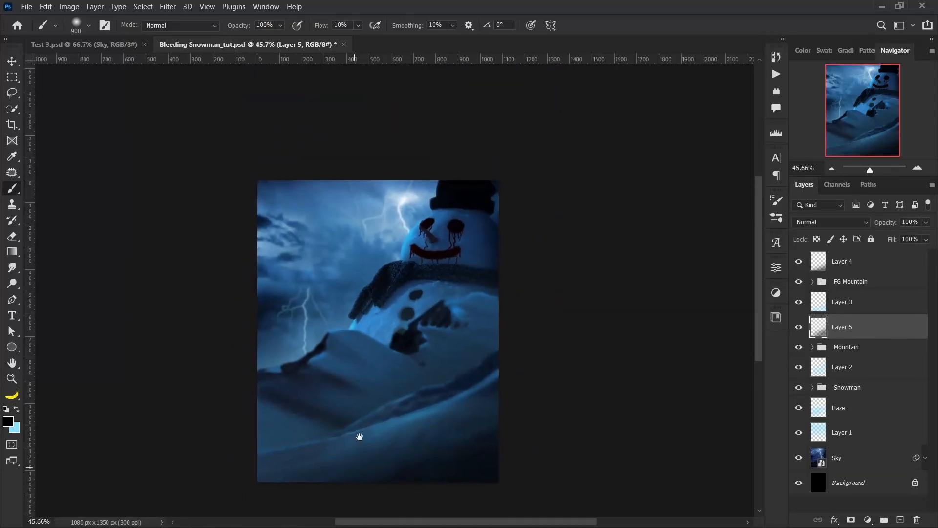
{"action": "scroll", "coordinate": [356, 440], "scroll_direction": "up", "scroll_amount": 2}
{"action": "scroll", "coordinate": [363, 432], "scroll_direction": "up", "scroll_amount": 3}
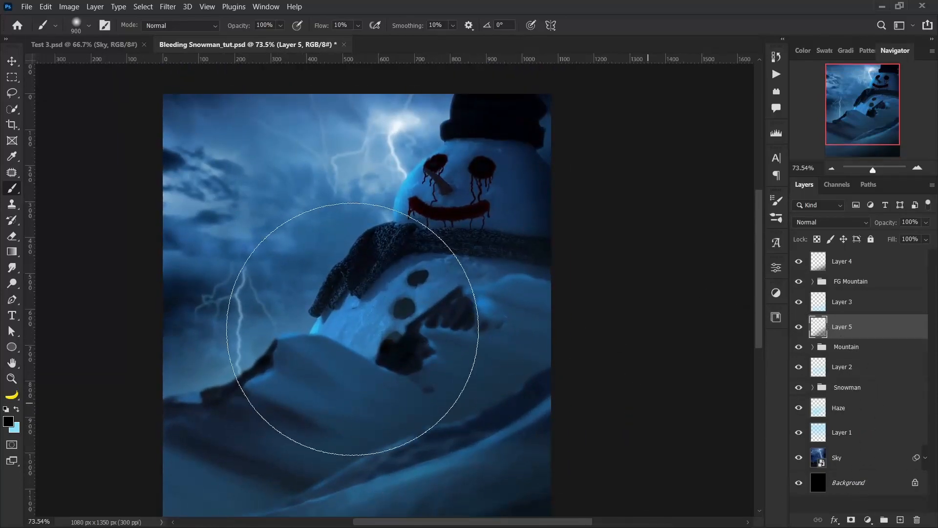
{"action": "left_click_drag", "start_coordinate": [330, 328], "coordinate": [352, 300]}
{"action": "scroll", "coordinate": [352, 301], "scroll_direction": "down", "scroll_amount": 2}
{"action": "scroll", "coordinate": [352, 300], "scroll_direction": "up", "scroll_amount": 3}
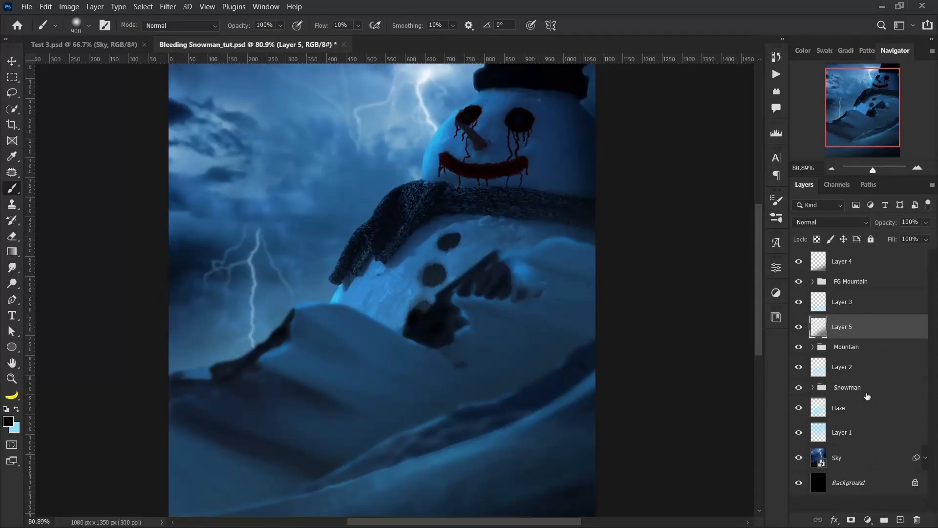
Step: Add a new layer above the Snowman group and paint soft black shading over the snowman's lower body
{"action": "left_click", "coordinate": [867, 389]}
{"action": "left_click", "coordinate": [900, 519]}
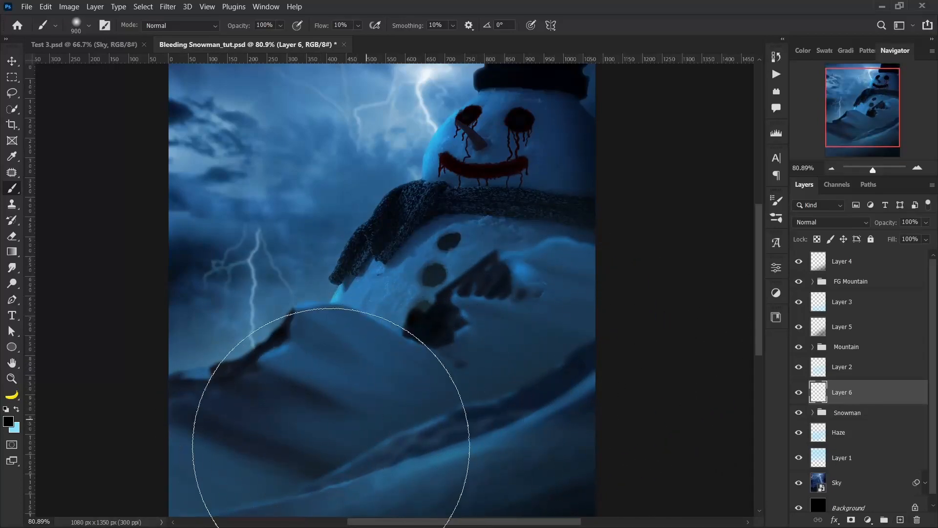
{"action": "scroll", "coordinate": [430, 413], "scroll_direction": "down", "scroll_amount": 5}
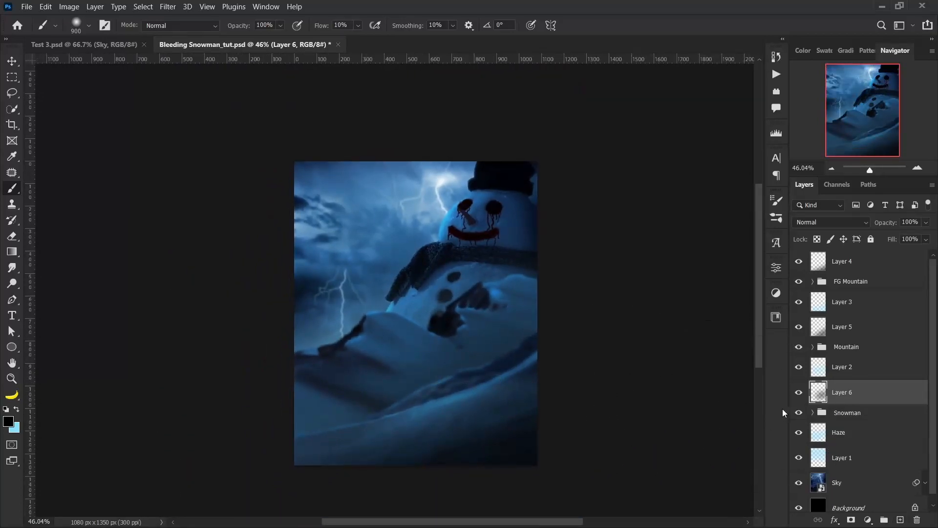
{"action": "scroll", "coordinate": [399, 364], "scroll_direction": "up", "scroll_amount": 2}
{"action": "key", "text": "v"}
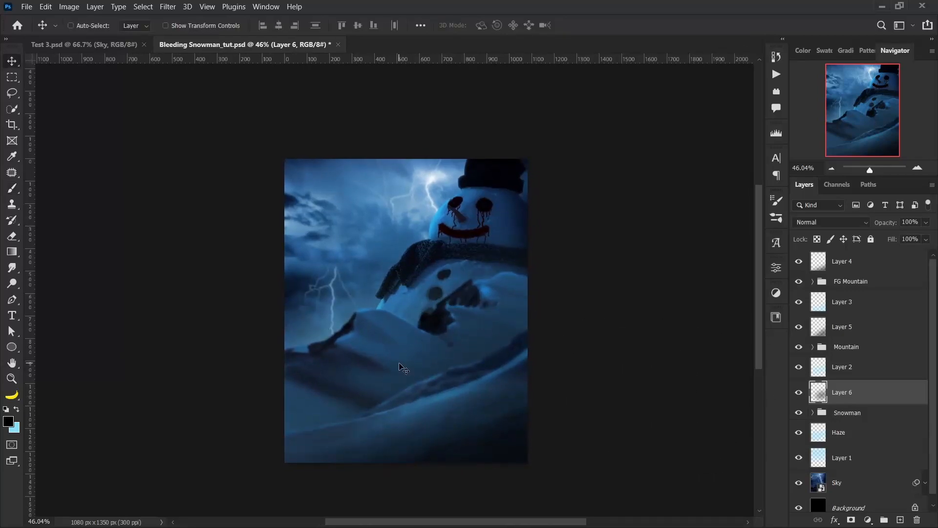
{"action": "scroll", "coordinate": [399, 368], "scroll_direction": "down", "scroll_amount": 2}
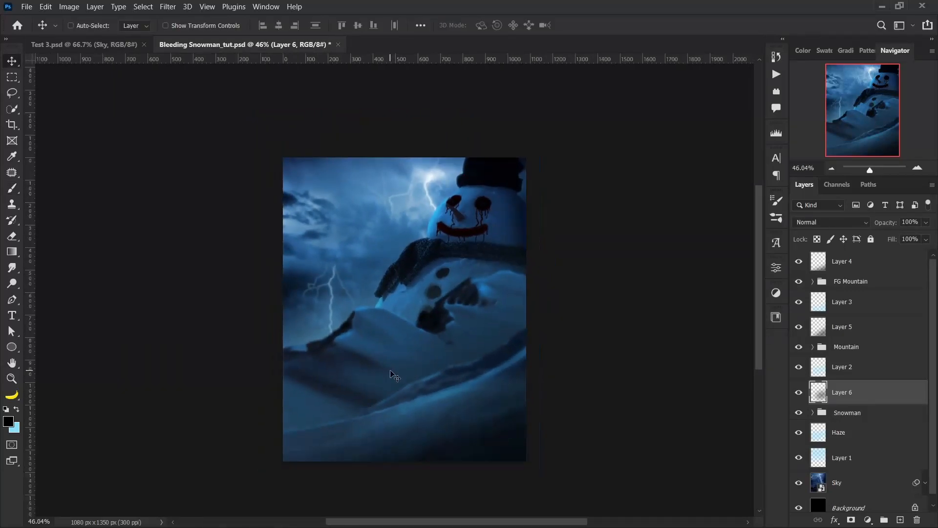
{"action": "scroll", "coordinate": [384, 378], "scroll_direction": "up", "scroll_amount": 3}
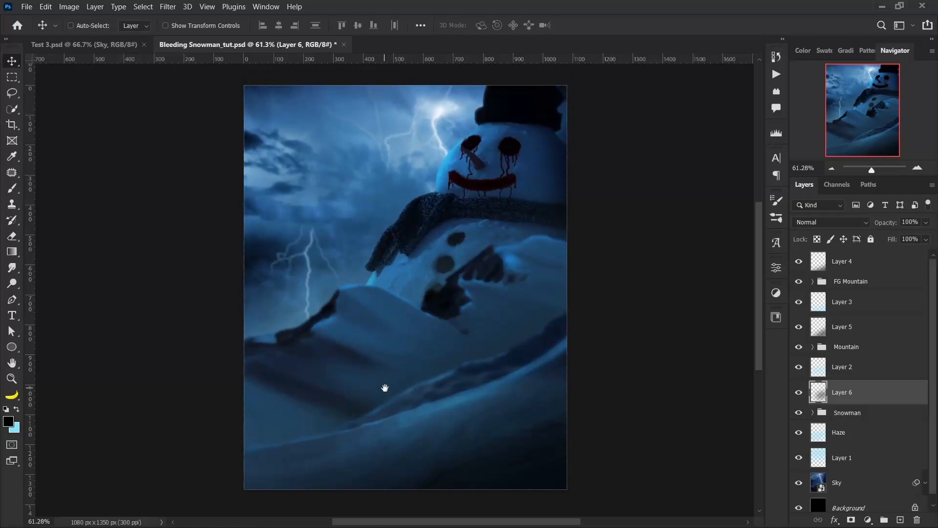
Step: Add a Gradient fill layer above Layer 4 with the Reflected style and the gradient reversed
{"action": "left_click", "coordinate": [877, 269]}
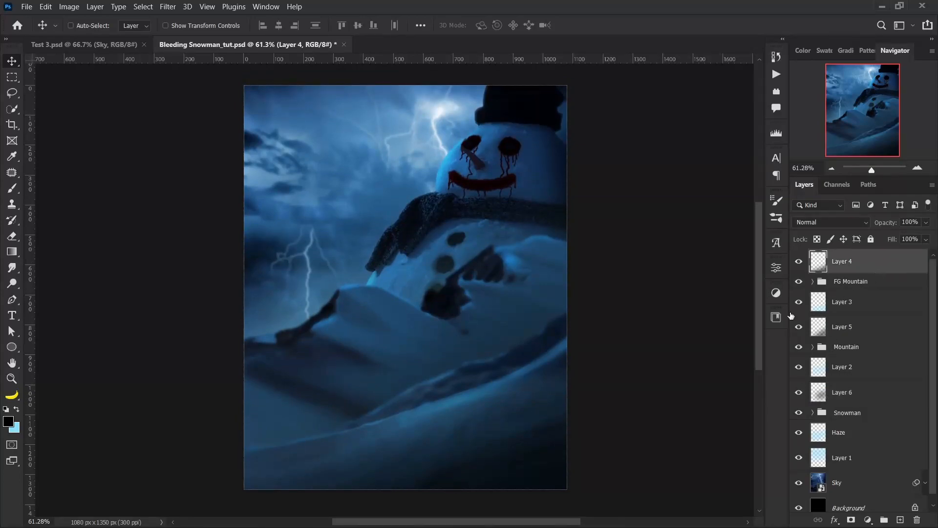
{"action": "scroll", "coordinate": [415, 340], "scroll_direction": "down", "scroll_amount": 2}
{"action": "scroll", "coordinate": [417, 338], "scroll_direction": "up", "scroll_amount": 1}
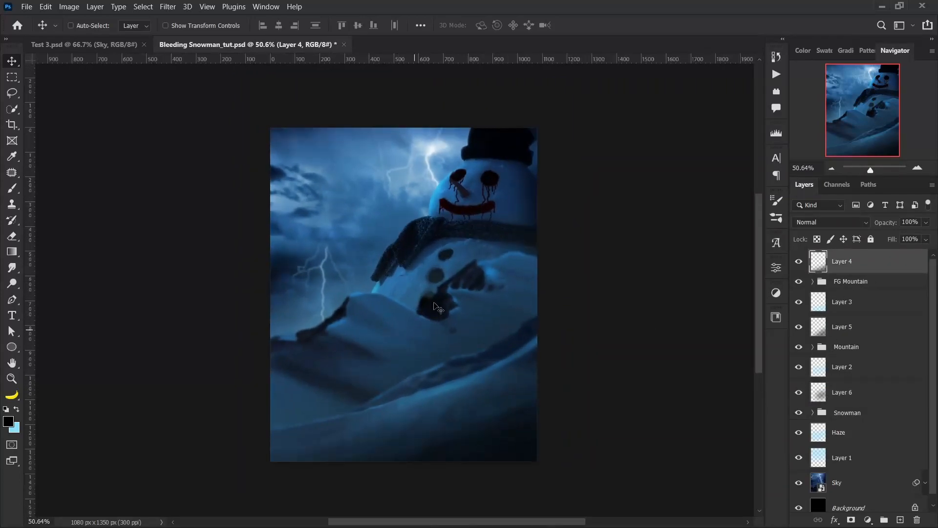
{"action": "left_click_drag", "start_coordinate": [187, 313], "coordinate": [188, 316]}
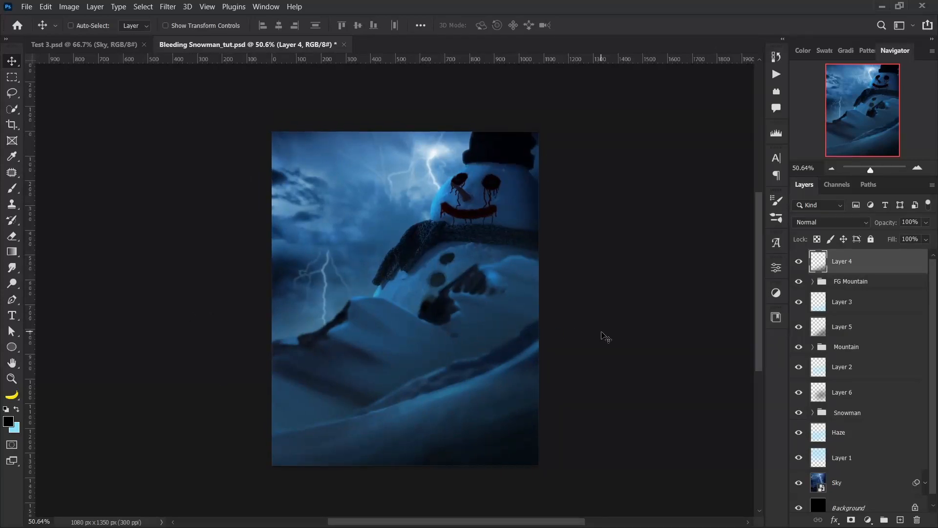
{"action": "left_click", "coordinate": [867, 521]}
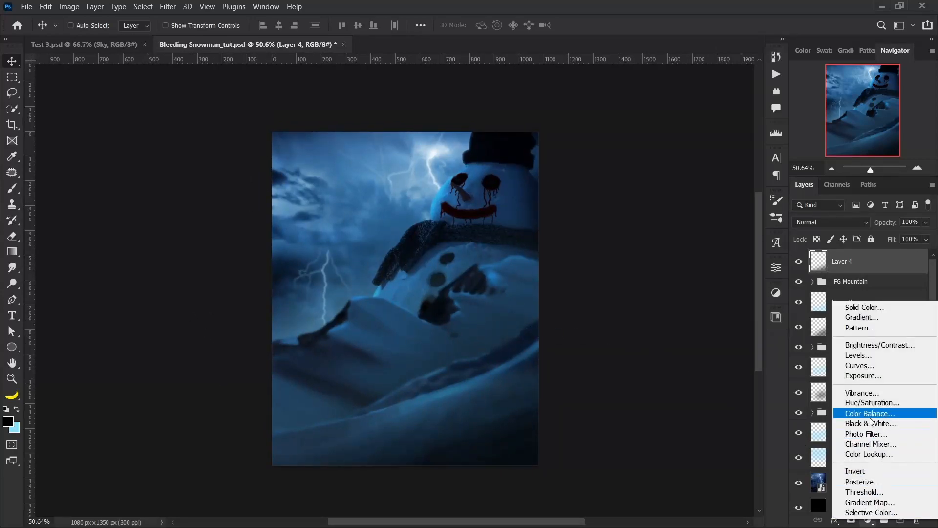
{"action": "left_click", "coordinate": [893, 315]}
{"action": "left_click", "coordinate": [641, 221]}
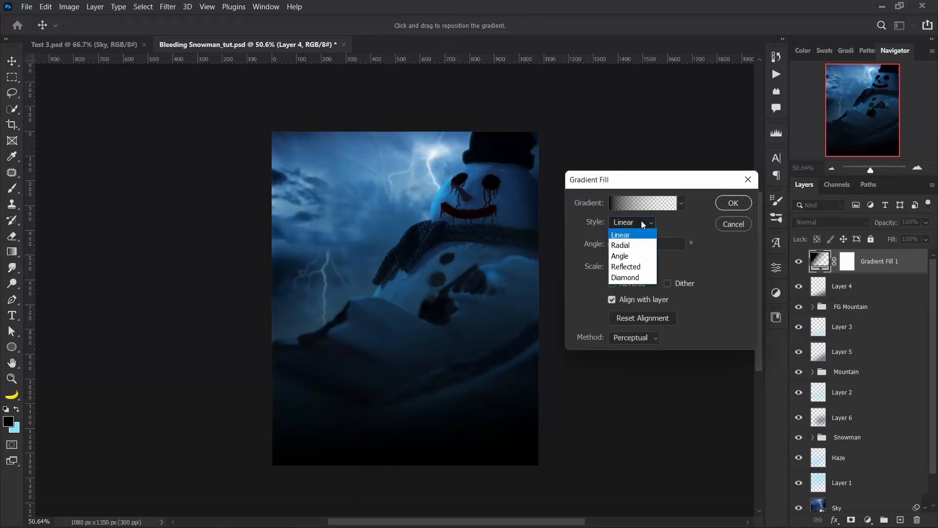
{"action": "left_click", "coordinate": [637, 266]}
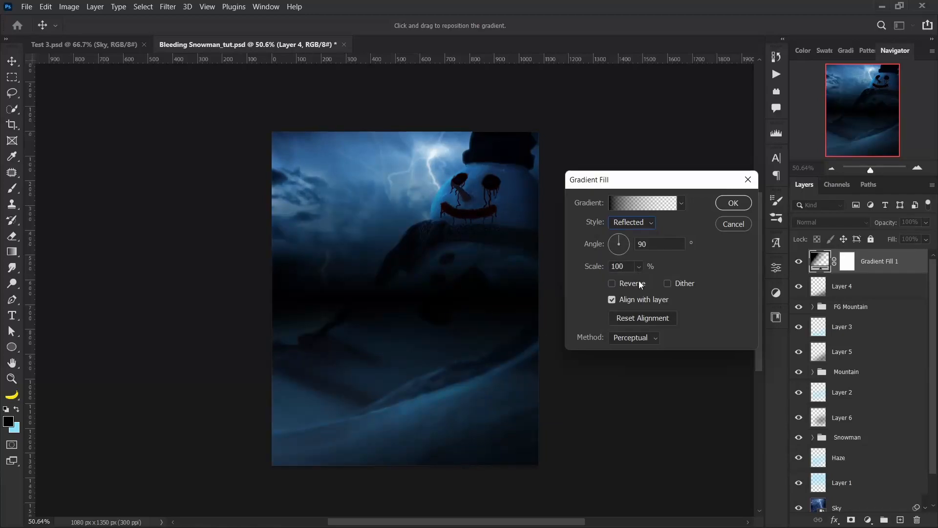
{"action": "left_click", "coordinate": [619, 283]}
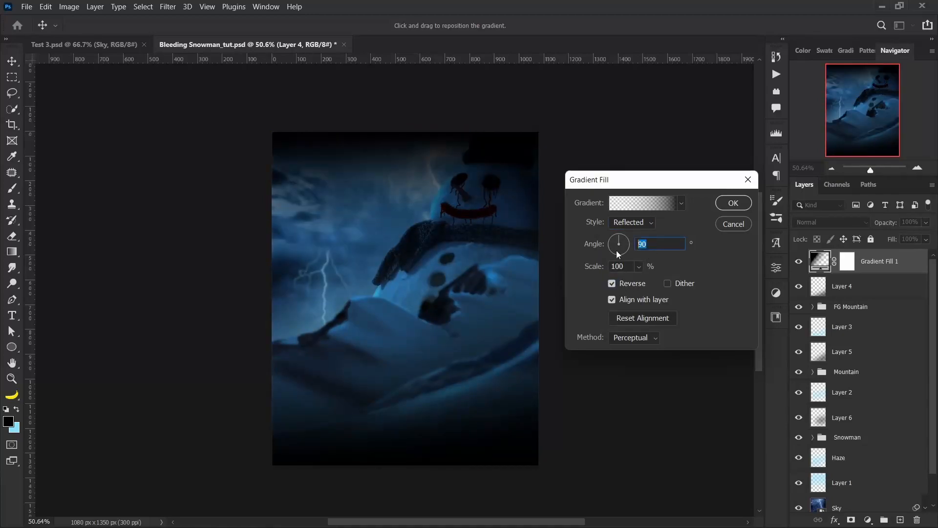
Step: Set the gradient fill's angle to 0° and its scale to 200%, and accept the fill
{"action": "type", "text": "0"}
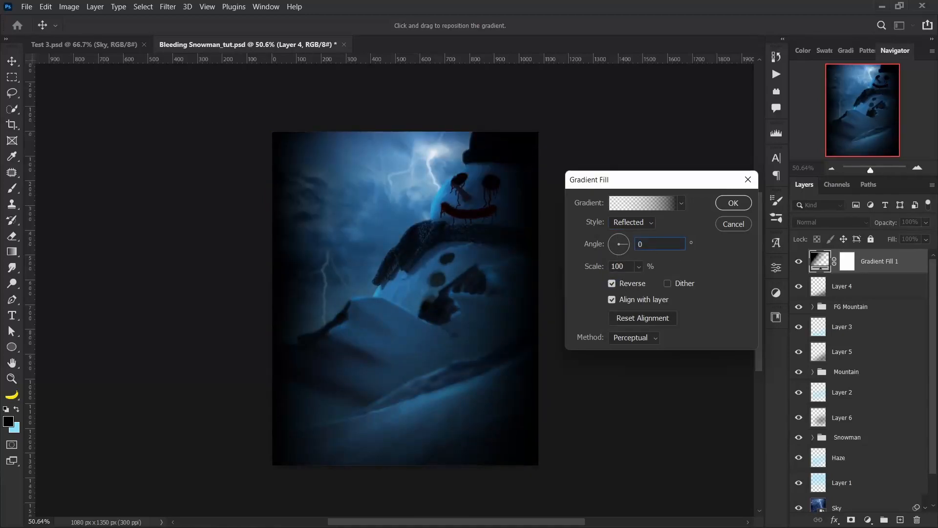
{"action": "left_click", "coordinate": [638, 265]}
{"action": "left_click_drag", "start_coordinate": [647, 283], "coordinate": [645, 281]}
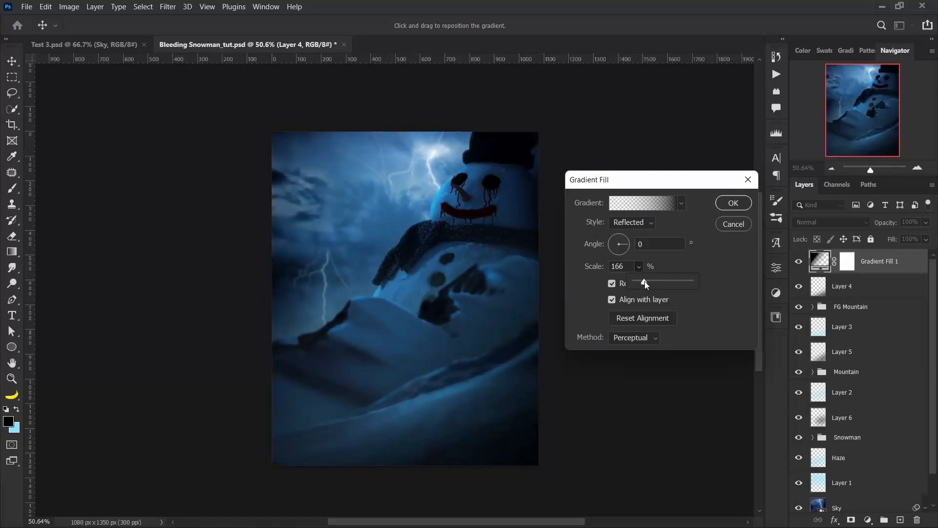
{"action": "left_click", "coordinate": [631, 267]}
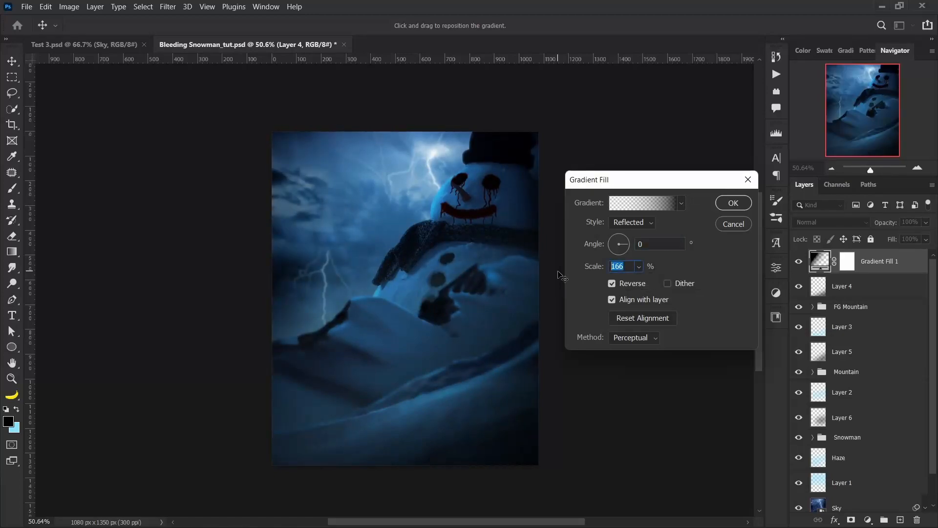
{"action": "type", "text": "200"}
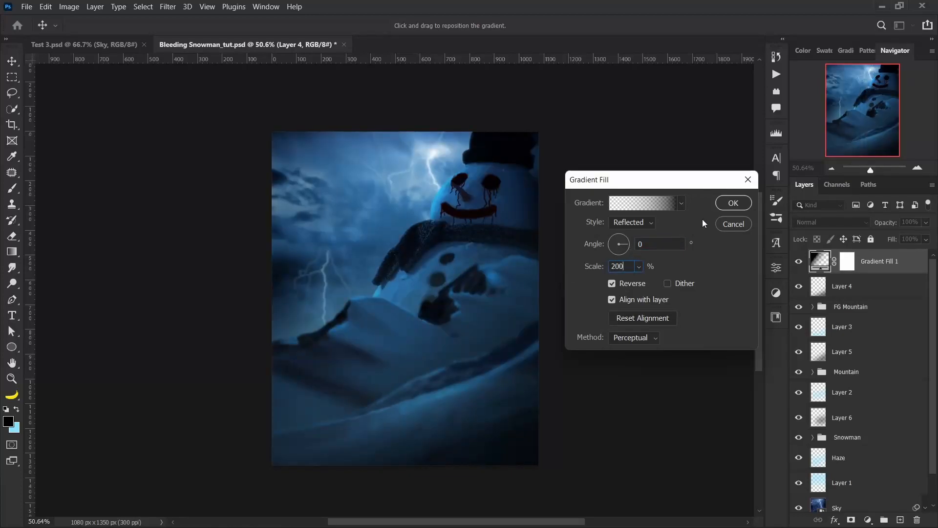
{"action": "left_click", "coordinate": [723, 203]}
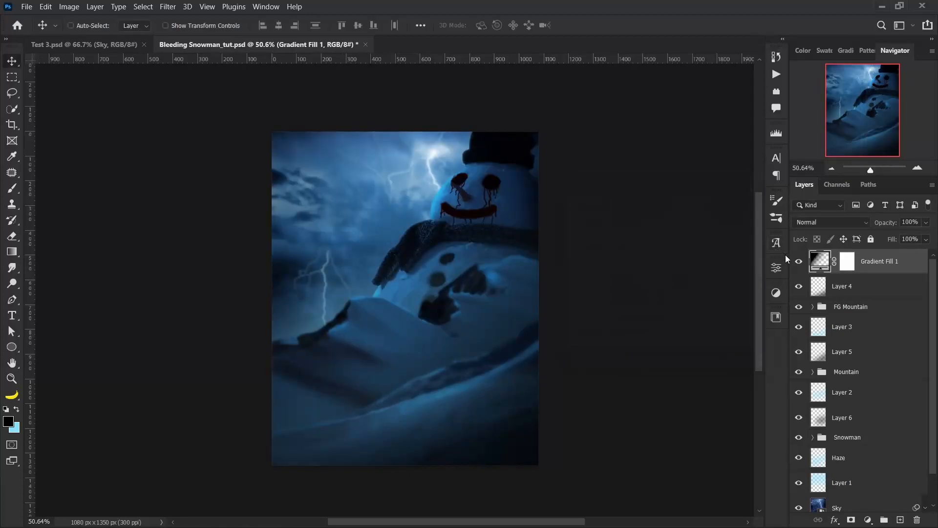
Step: Compare the composite with and without the gradient fill and examine the darkened edges around the image
{"action": "left_click", "coordinate": [799, 261]}
{"action": "left_click", "coordinate": [799, 261]}
{"action": "left_click", "coordinate": [799, 261]}
{"action": "left_click_drag", "start_coordinate": [444, 289], "coordinate": [446, 292]}
{"action": "scroll", "coordinate": [447, 292], "scroll_direction": "up", "scroll_amount": 4}
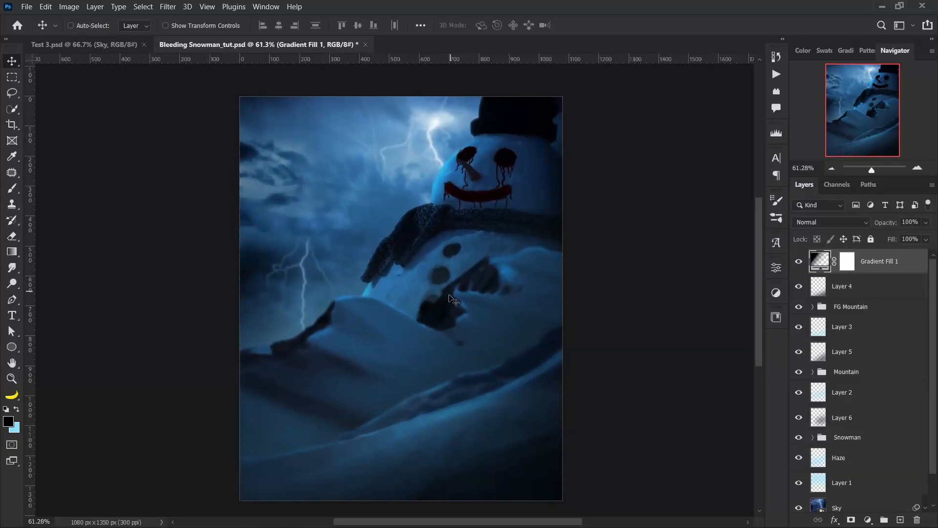
{"action": "scroll", "coordinate": [451, 302], "scroll_direction": "down", "scroll_amount": 4}
{"action": "left_click_drag", "start_coordinate": [434, 302], "coordinate": [433, 300]}
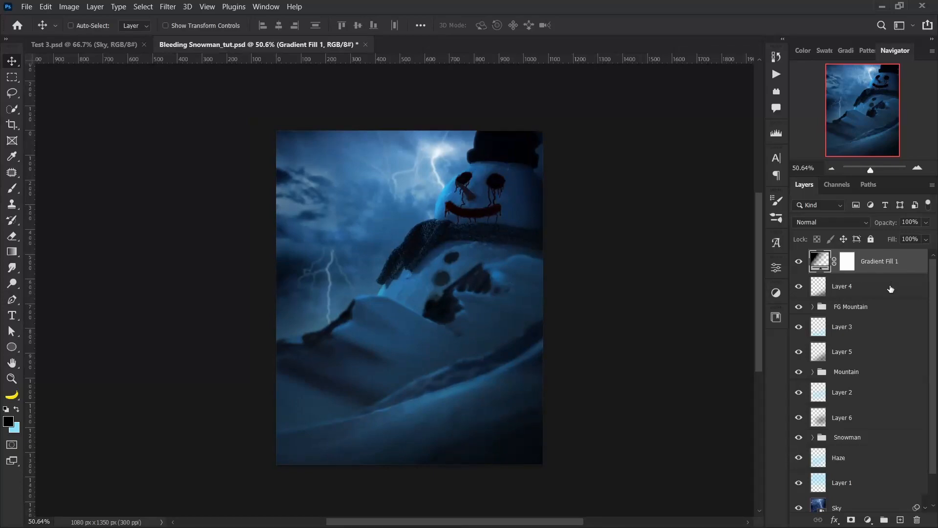
{"action": "left_click_drag", "start_coordinate": [418, 386], "coordinate": [416, 380]}
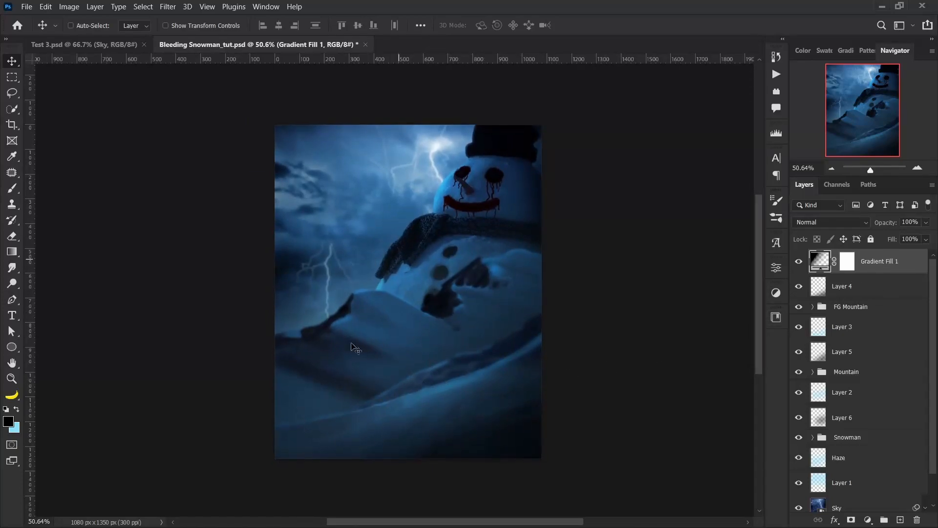
{"action": "left_click_drag", "start_coordinate": [456, 278], "coordinate": [447, 287]}
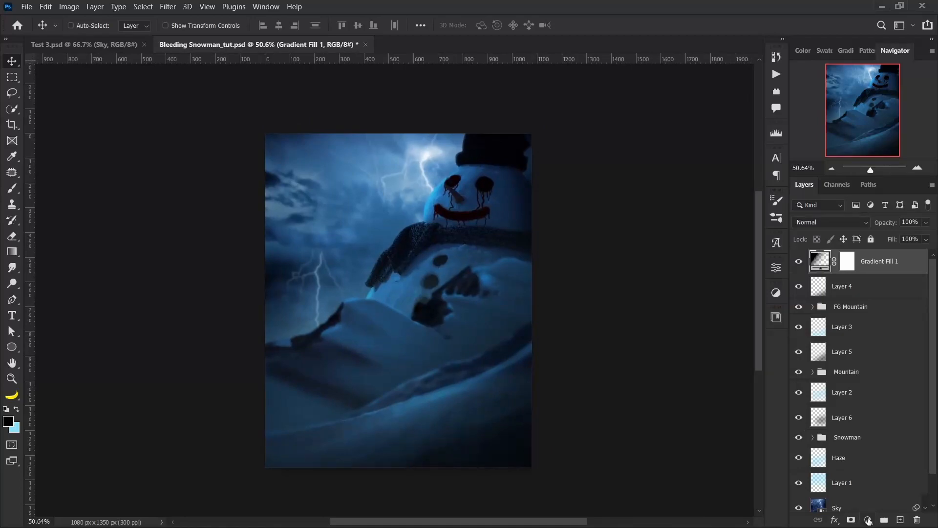
Step: Add a Color Lookup adjustment layer above Gradient Fill 1 using the HorrorBlue.3DL LUT
{"action": "left_click", "coordinate": [868, 520]}
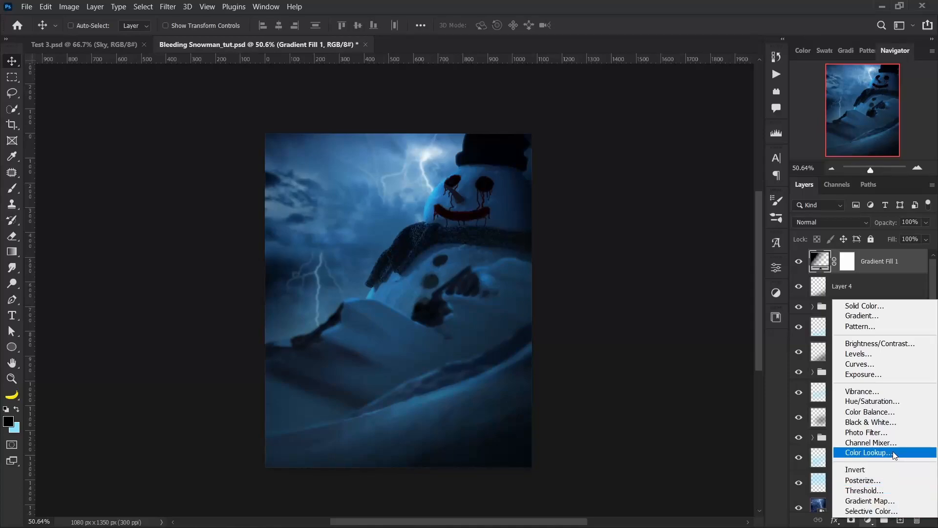
{"action": "left_click", "coordinate": [876, 453]}
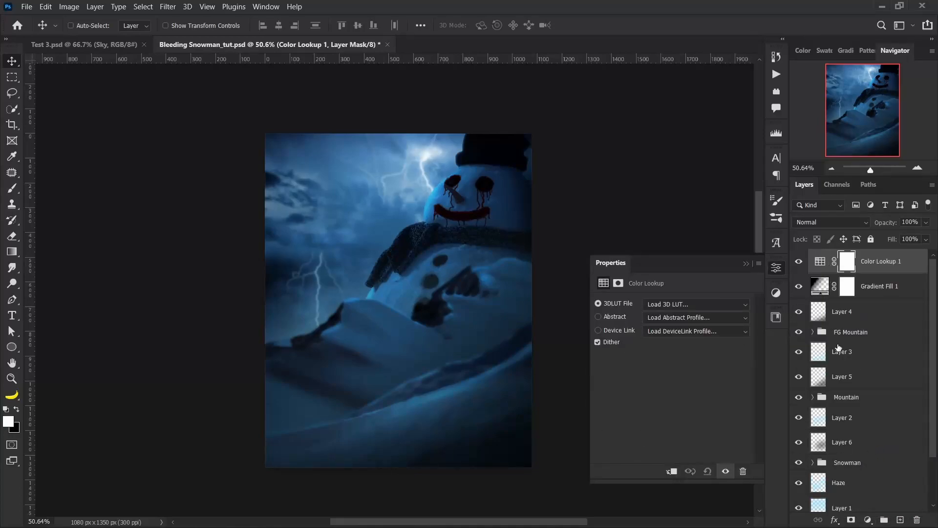
{"action": "left_click", "coordinate": [686, 304]}
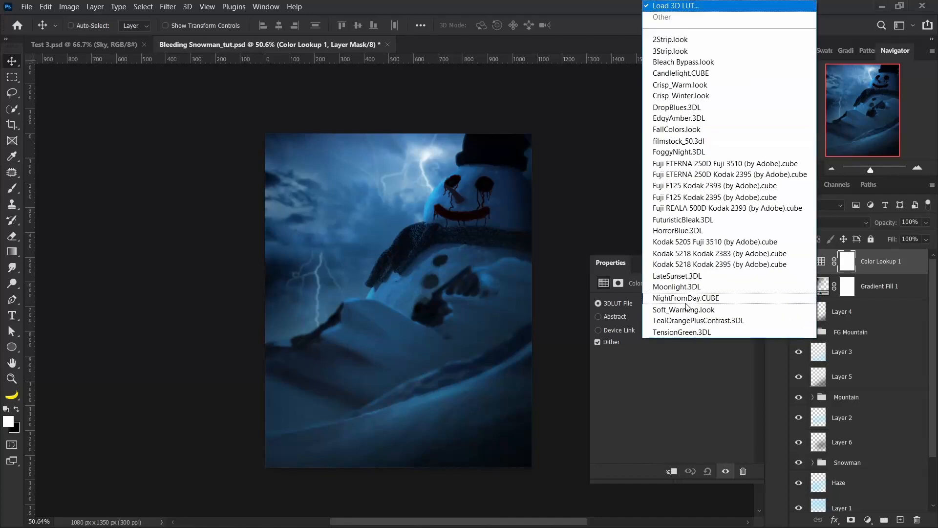
{"action": "left_click", "coordinate": [682, 231]}
{"action": "left_click", "coordinate": [745, 264]}
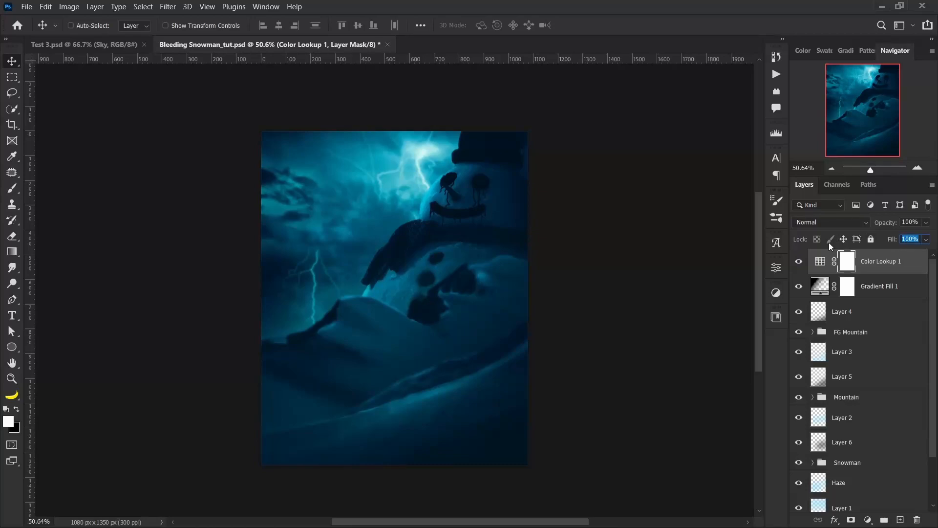
Step: Reduce the Color Lookup layer's fill to 80% and compare the image with and without it
{"action": "type", "text": "80"}
{"action": "key", "text": "Return"}
{"action": "left_click", "coordinate": [799, 262]}
{"action": "left_click", "coordinate": [797, 262]}
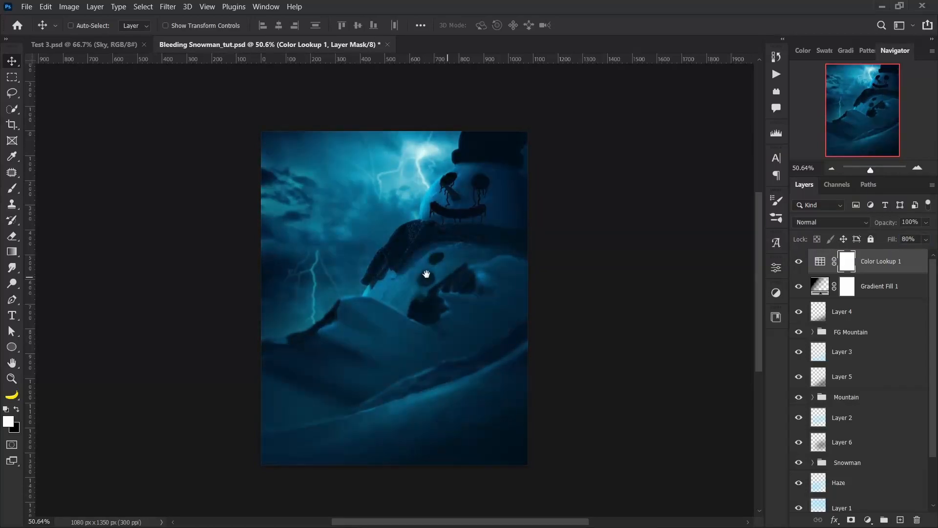
Step: Stamp all visible layers into a new merged layer above Color Lookup 1 and convert it to a smart object
{"action": "left_click", "coordinate": [899, 266]}
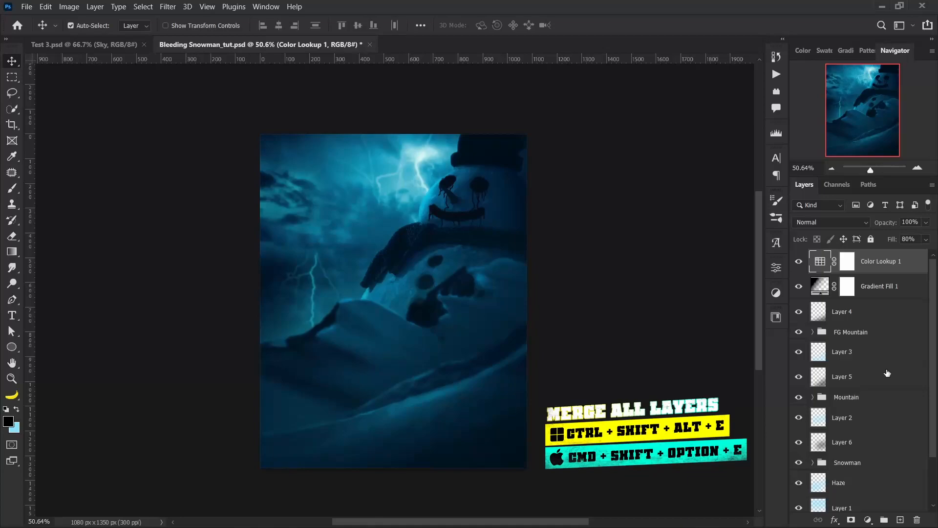
{"action": "key", "text": "ctrl+shift+alt+e"}
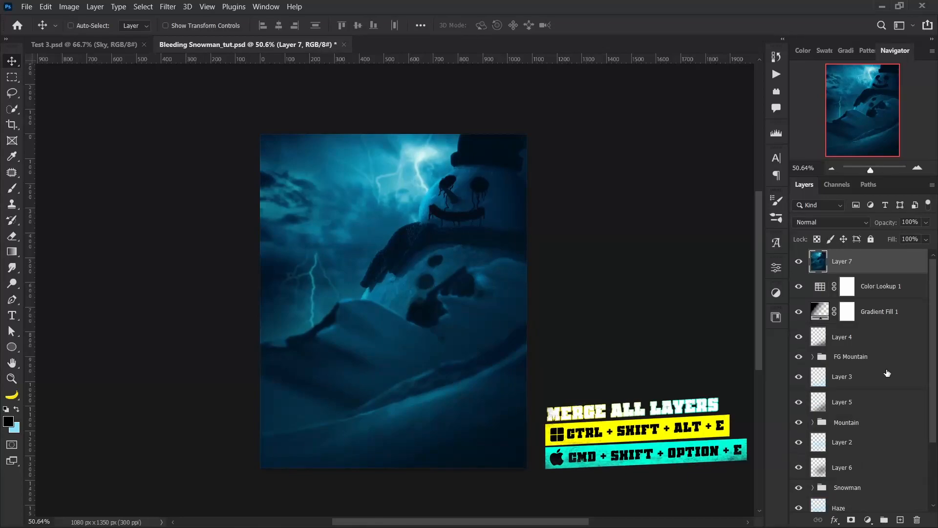
{"action": "right_click", "coordinate": [902, 264]}
{"action": "left_click", "coordinate": [778, 180]}
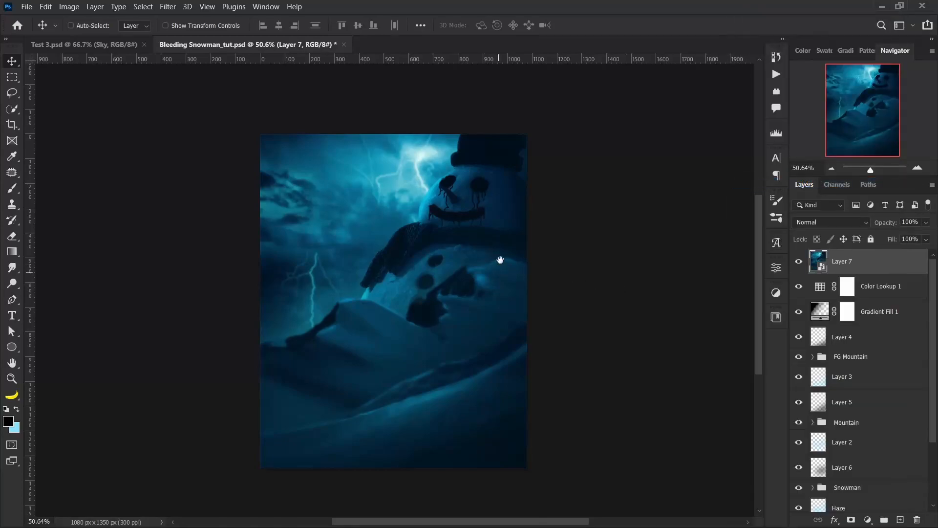
Step: Start the Camera Raw Filter on the merged Layer 7 and set Contrast +18, Highlights +50, Shadows +13 and Texture +25
{"action": "scroll", "coordinate": [499, 259], "scroll_direction": "up", "scroll_amount": 2}
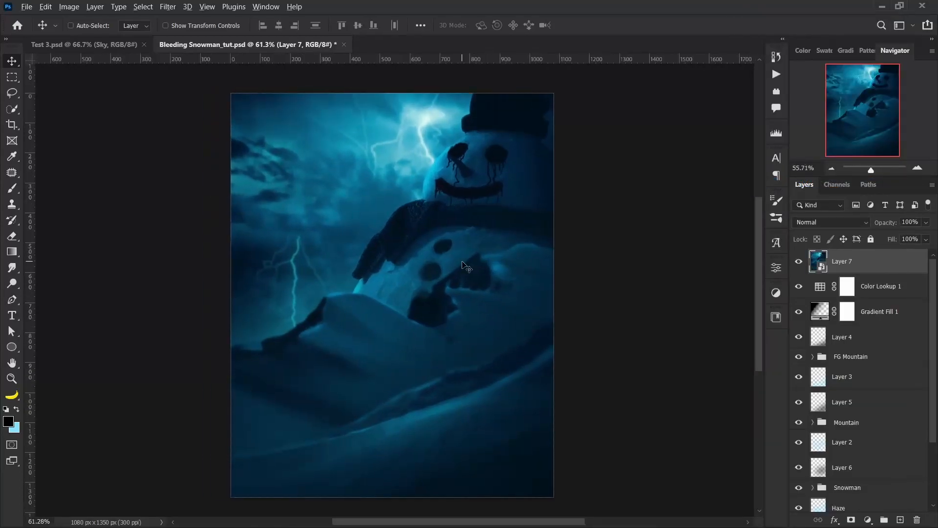
{"action": "scroll", "coordinate": [467, 267], "scroll_direction": "down", "scroll_amount": 2}
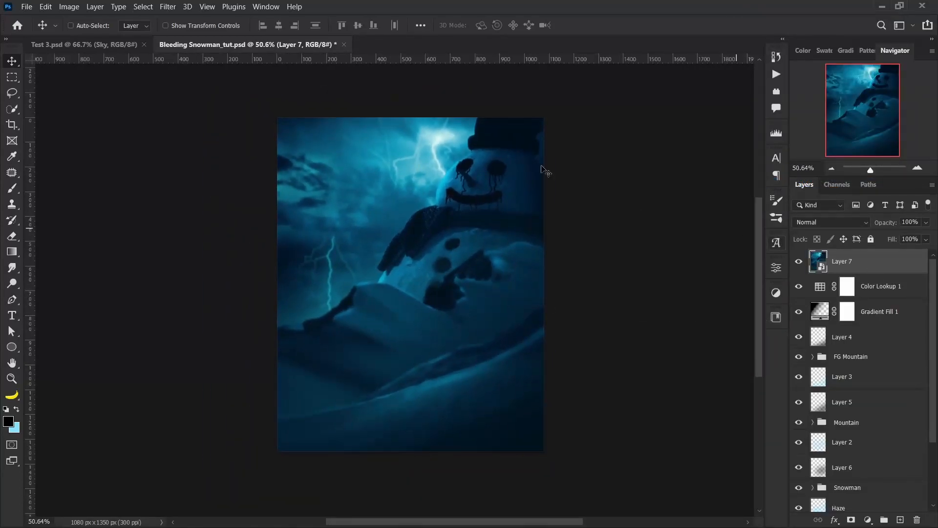
{"action": "left_click", "coordinate": [172, 8]}
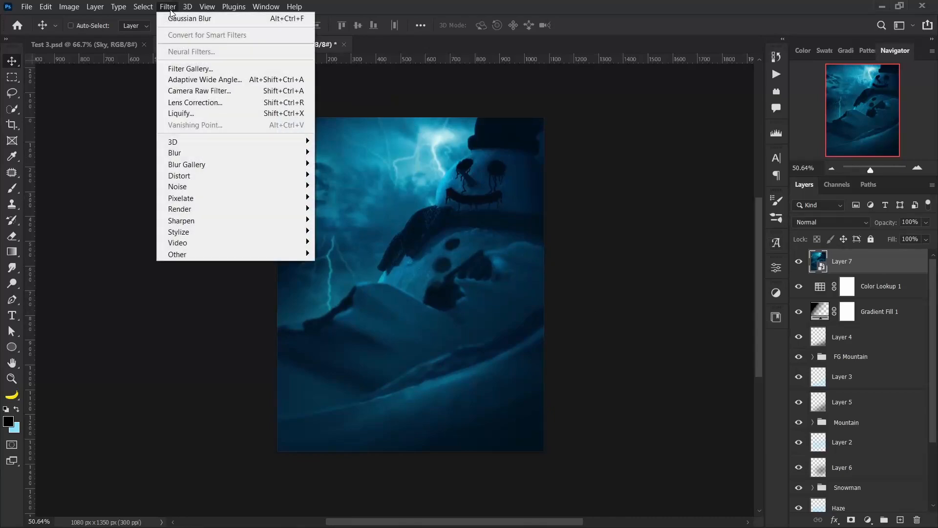
{"action": "left_click", "coordinate": [187, 95]}
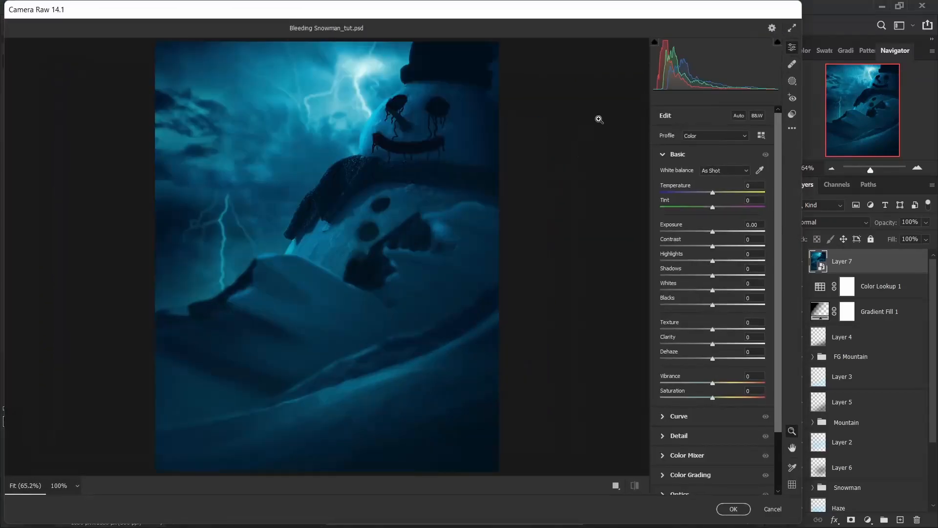
{"action": "left_click_drag", "start_coordinate": [712, 246], "coordinate": [733, 244]}
{"action": "left_click_drag", "start_coordinate": [737, 245], "coordinate": [722, 281]}
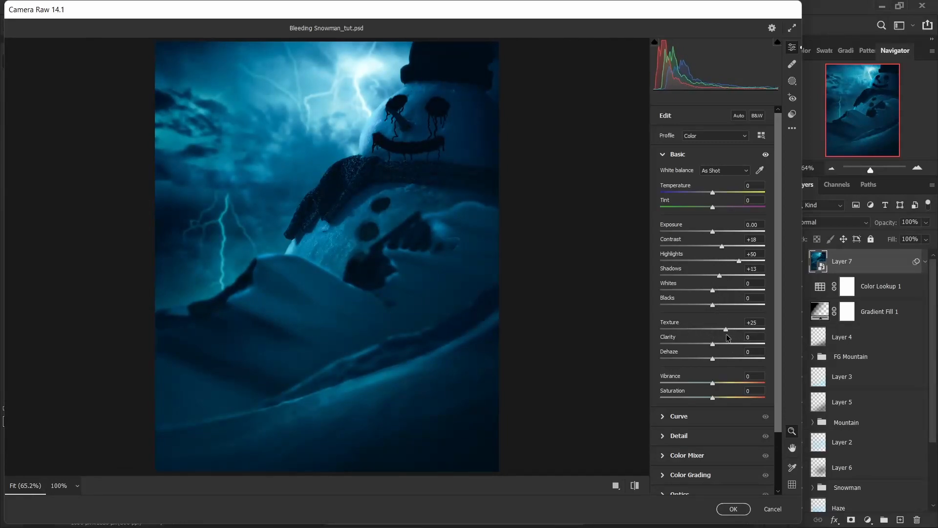
Step: Set Clarity to +24, Dehaze to +7, Vibrance to +3 and Saturation to -12 in the Camera Raw basic adjustments
{"action": "left_click_drag", "start_coordinate": [713, 344], "coordinate": [707, 401]}
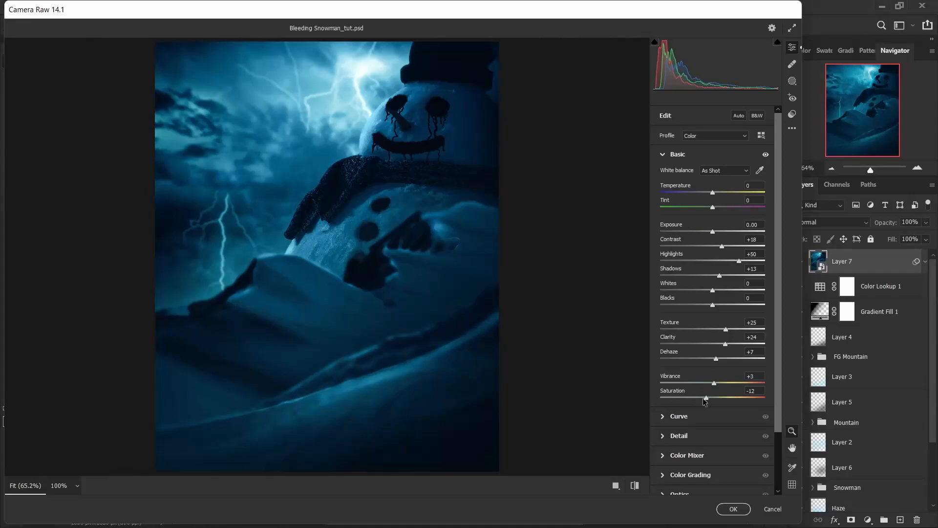
{"action": "key", "text": "h"}
{"action": "left_click_drag", "start_coordinate": [373, 330], "coordinate": [406, 334]}
Step: Set Sharpening to 40 and Noise Reduction to 9 in the Camera Raw detail adjustments, checking the snowman's mouth up close
{"action": "scroll", "coordinate": [709, 342], "scroll_direction": "down", "scroll_amount": 5}
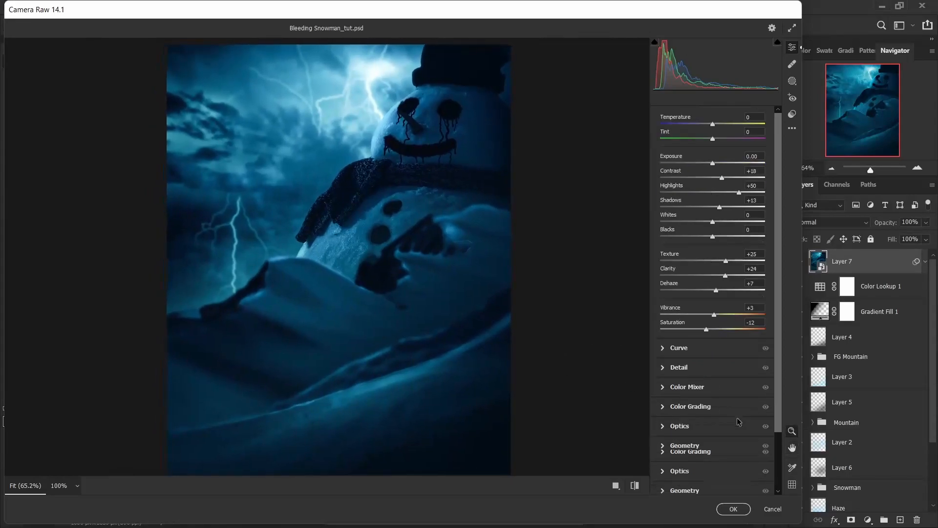
{"action": "left_click", "coordinate": [674, 373]}
{"action": "left_click", "coordinate": [671, 216]}
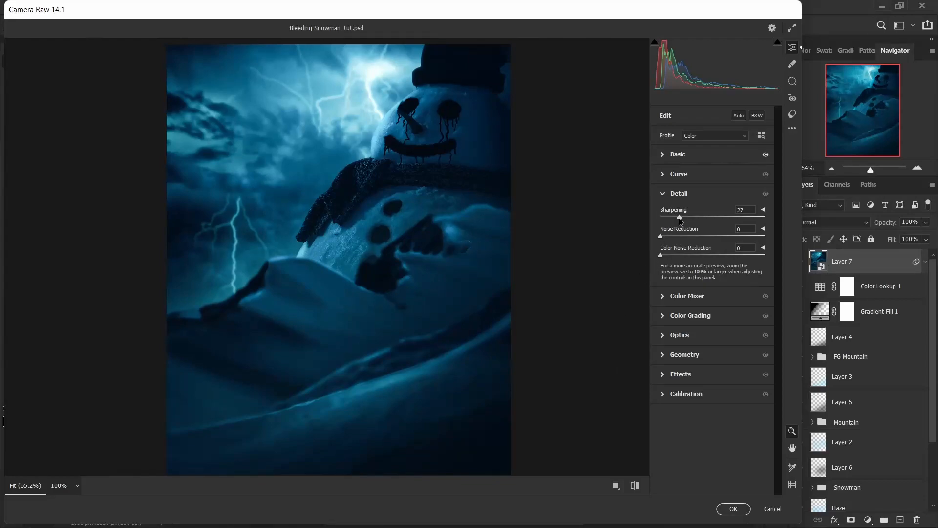
{"action": "left_click_drag", "start_coordinate": [668, 234], "coordinate": [670, 233]}
{"action": "left_click", "coordinate": [680, 216]}
{"action": "left_click_drag", "start_coordinate": [419, 134], "coordinate": [534, 213]}
{"action": "left_click_drag", "start_coordinate": [681, 216], "coordinate": [646, 218]}
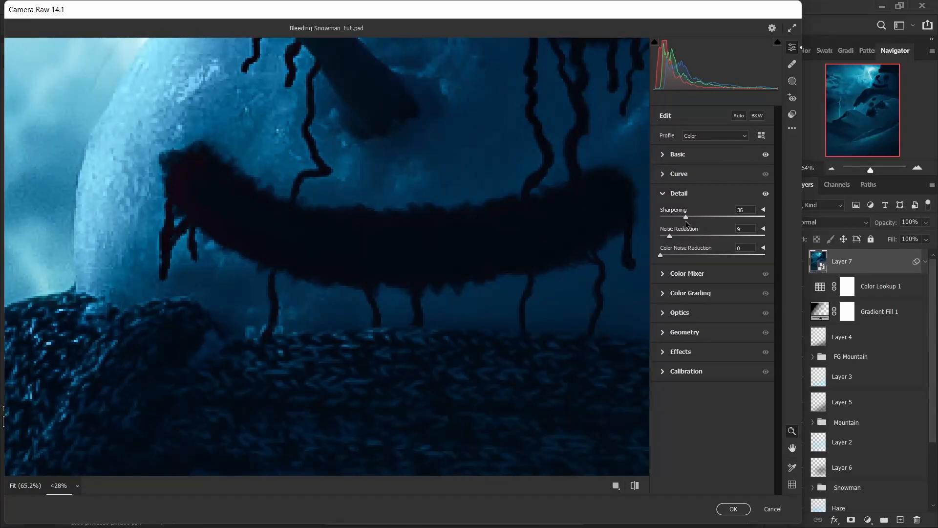
{"action": "left_click_drag", "start_coordinate": [687, 223], "coordinate": [689, 222]}
{"action": "left_click_drag", "start_coordinate": [378, 239], "coordinate": [408, 264]}
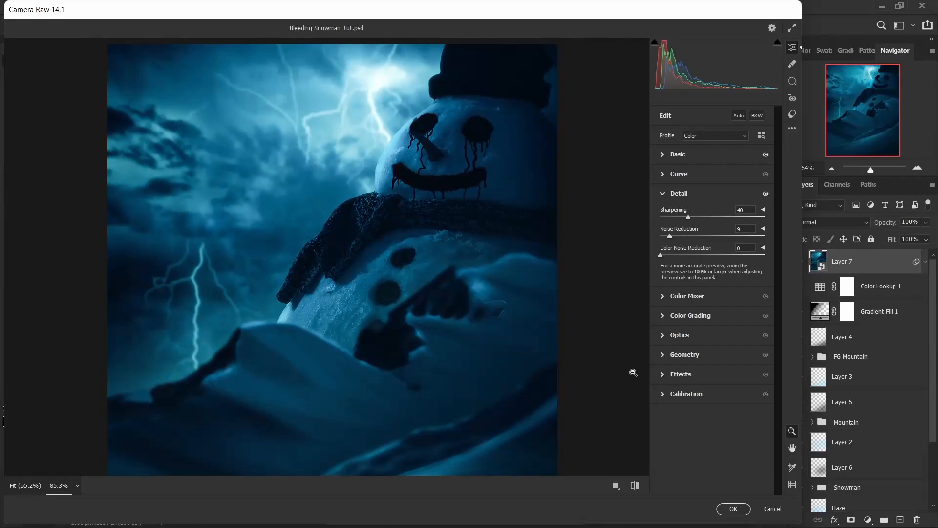
Step: Add Grain of 15 and Vignetting of -5 in the Camera Raw effects, checking the grain around the snowman's face and scarf
{"action": "left_click", "coordinate": [663, 375]}
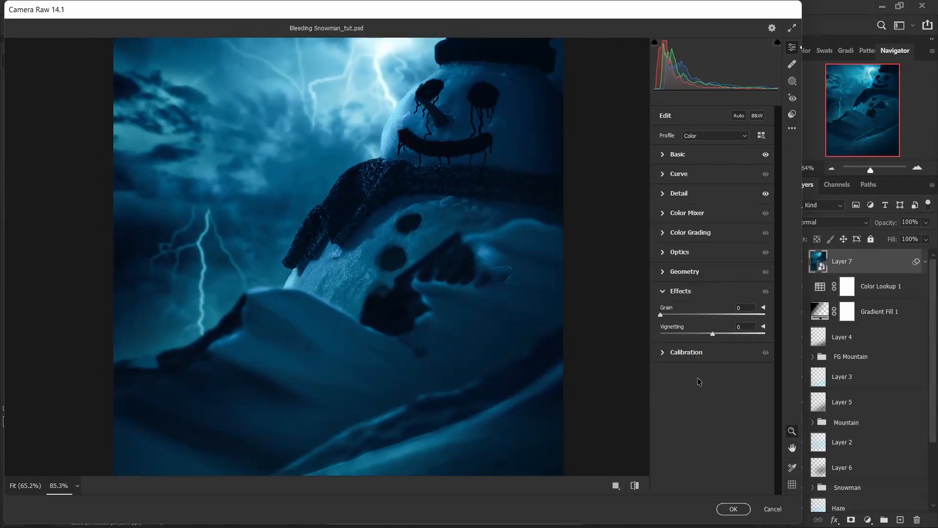
{"action": "left_click", "coordinate": [675, 314]}
{"action": "left_click_drag", "start_coordinate": [440, 150], "coordinate": [282, 206]}
{"action": "left_click_drag", "start_coordinate": [235, 172], "coordinate": [411, 304]}
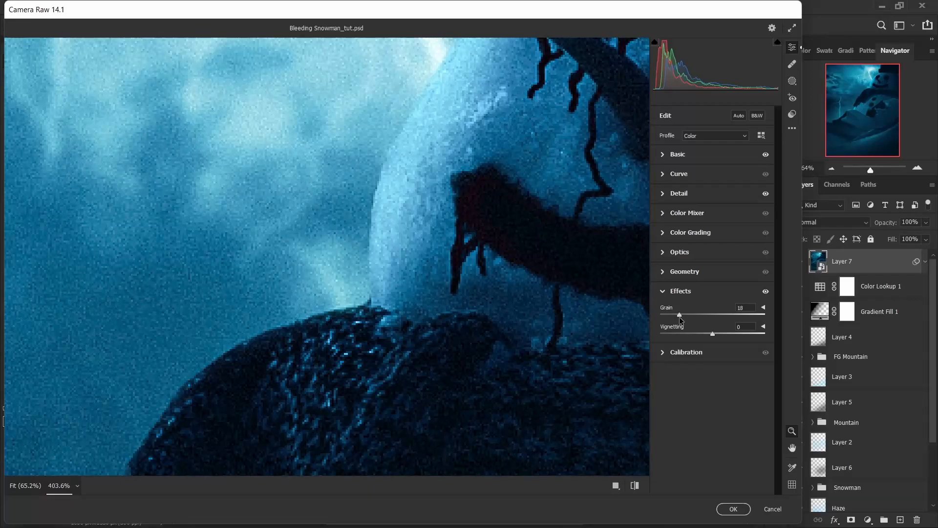
{"action": "left_click_drag", "start_coordinate": [681, 315], "coordinate": [677, 316]}
{"action": "left_click", "coordinate": [745, 308]}
{"action": "type", "text": "15"}
{"action": "left_click_drag", "start_coordinate": [519, 308], "coordinate": [408, 312]}
{"action": "left_click_drag", "start_coordinate": [477, 337], "coordinate": [386, 233]}
{"action": "left_click_drag", "start_coordinate": [712, 333], "coordinate": [712, 332]}
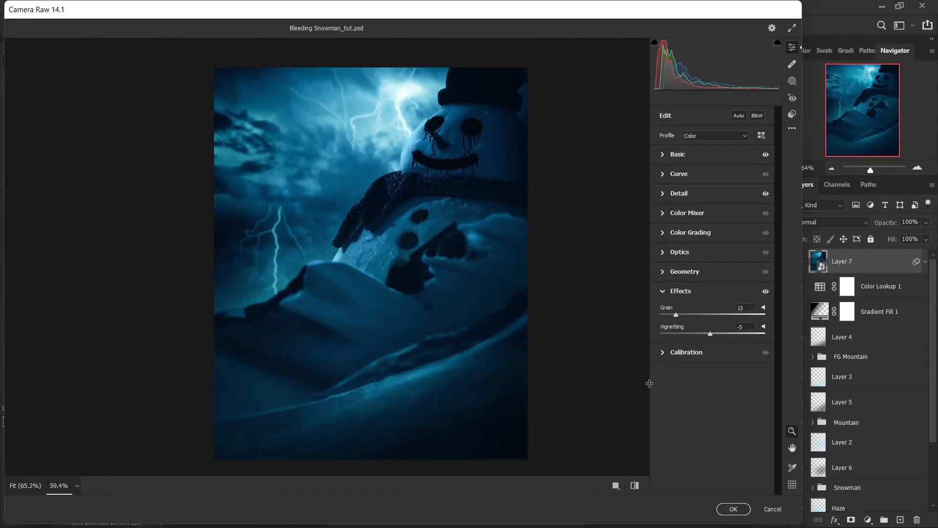
Step: Calibrate the primaries with Red Hue -19 and Saturation +8, Green Hue +13 and Saturation -5, Blue Hue -7 and Saturation +7
{"action": "left_click", "coordinate": [665, 353]}
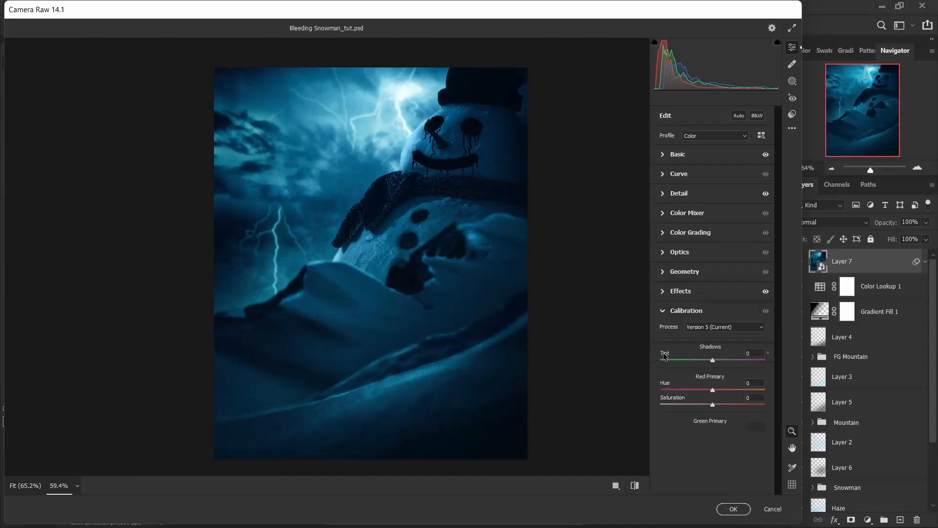
{"action": "mouse_move", "coordinate": [714, 385]}
{"action": "left_mouse_down"}
{"action": "mouse_move", "coordinate": [686, 385]}
{"action": "mouse_move", "coordinate": [735, 382]}
{"action": "mouse_move", "coordinate": [690, 392]}
{"action": "mouse_move", "coordinate": [709, 398]}
{"action": "mouse_move", "coordinate": [704, 393]}
{"action": "left_mouse_up"}
{"action": "left_click_drag", "start_coordinate": [696, 426], "coordinate": [719, 405]}
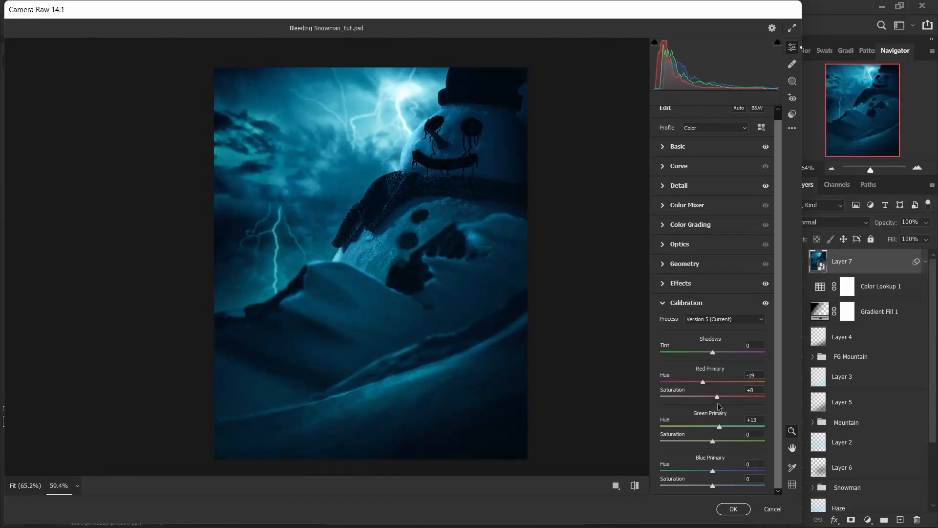
{"action": "left_click_drag", "start_coordinate": [713, 441], "coordinate": [718, 484]}
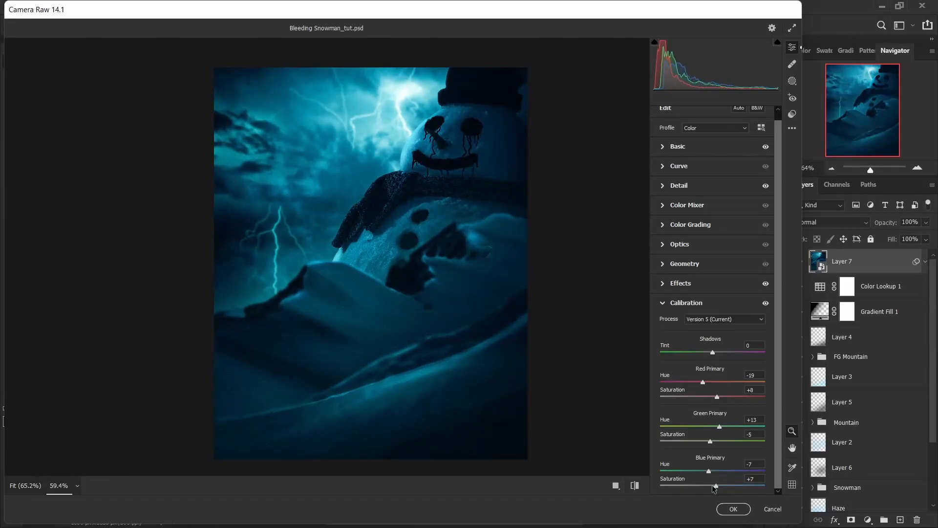
Step: Compare the image with and without the Camera Raw adjustments and apply the filter to Layer 7
{"action": "key", "text": "p"}
{"action": "key", "text": "p"}
{"action": "key", "text": "p"}
{"action": "key", "text": "p"}
{"action": "key", "text": "h"}
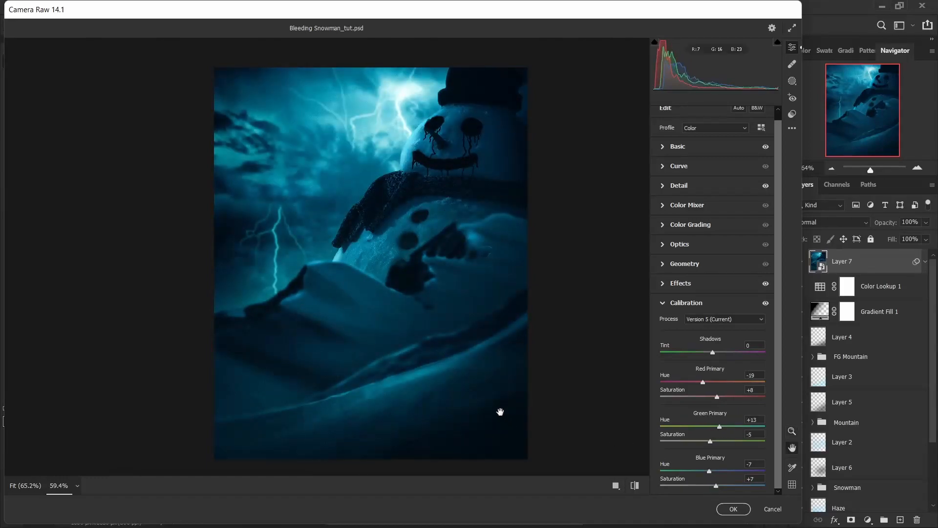
{"action": "left_click_drag", "start_coordinate": [503, 415], "coordinate": [489, 405]}
{"action": "key", "text": "z"}
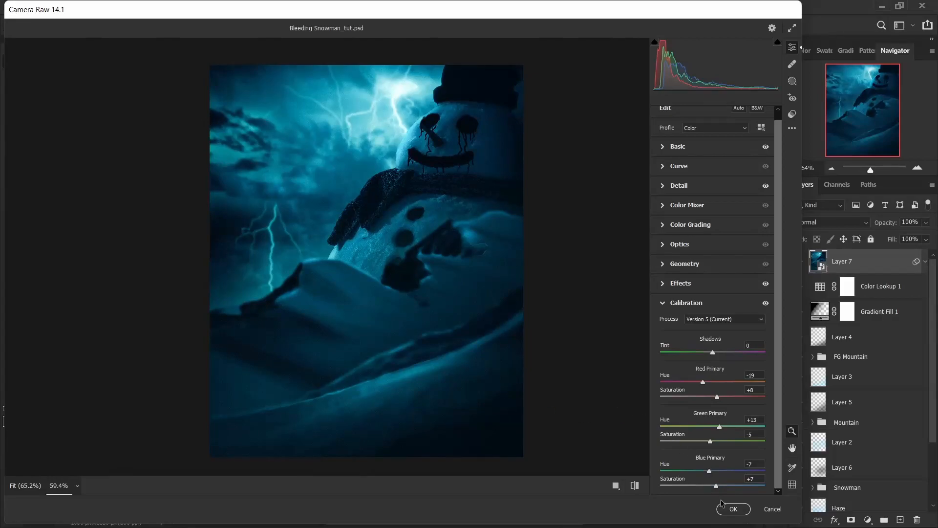
{"action": "left_click", "coordinate": [732, 509]}
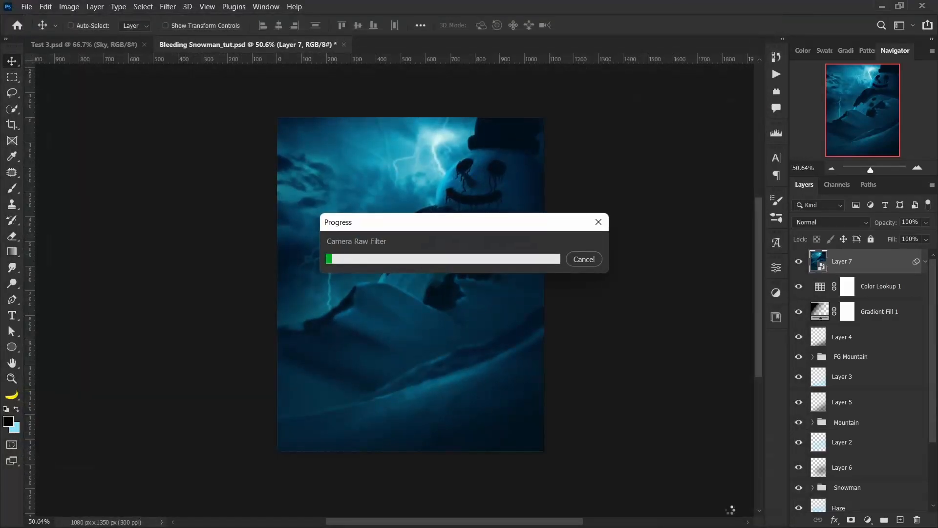
{"action": "scroll", "coordinate": [450, 362], "scroll_direction": "up", "scroll_amount": 3}
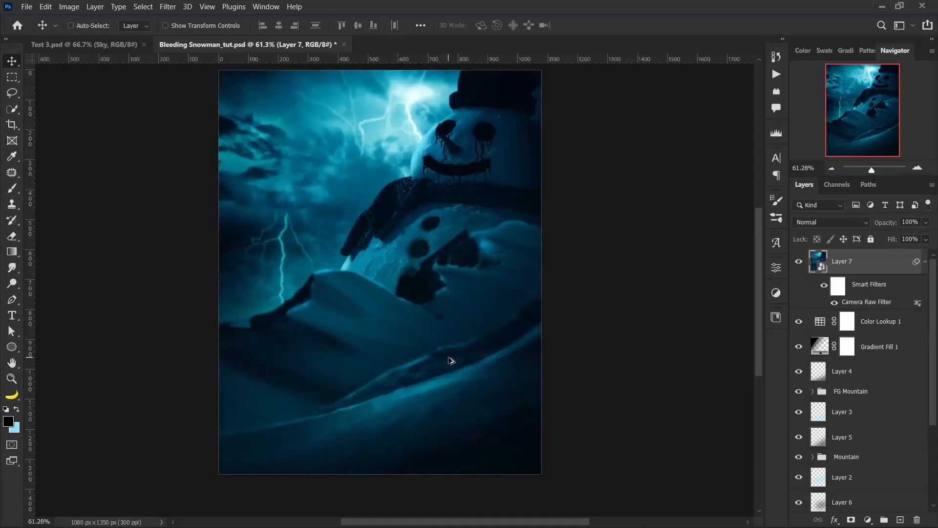
{"action": "scroll", "coordinate": [416, 364], "scroll_direction": "down", "scroll_amount": 3}
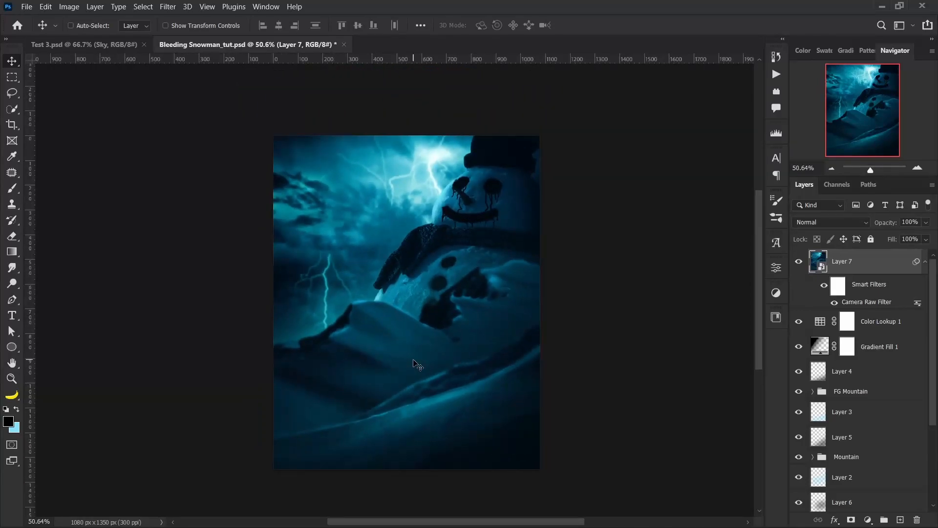